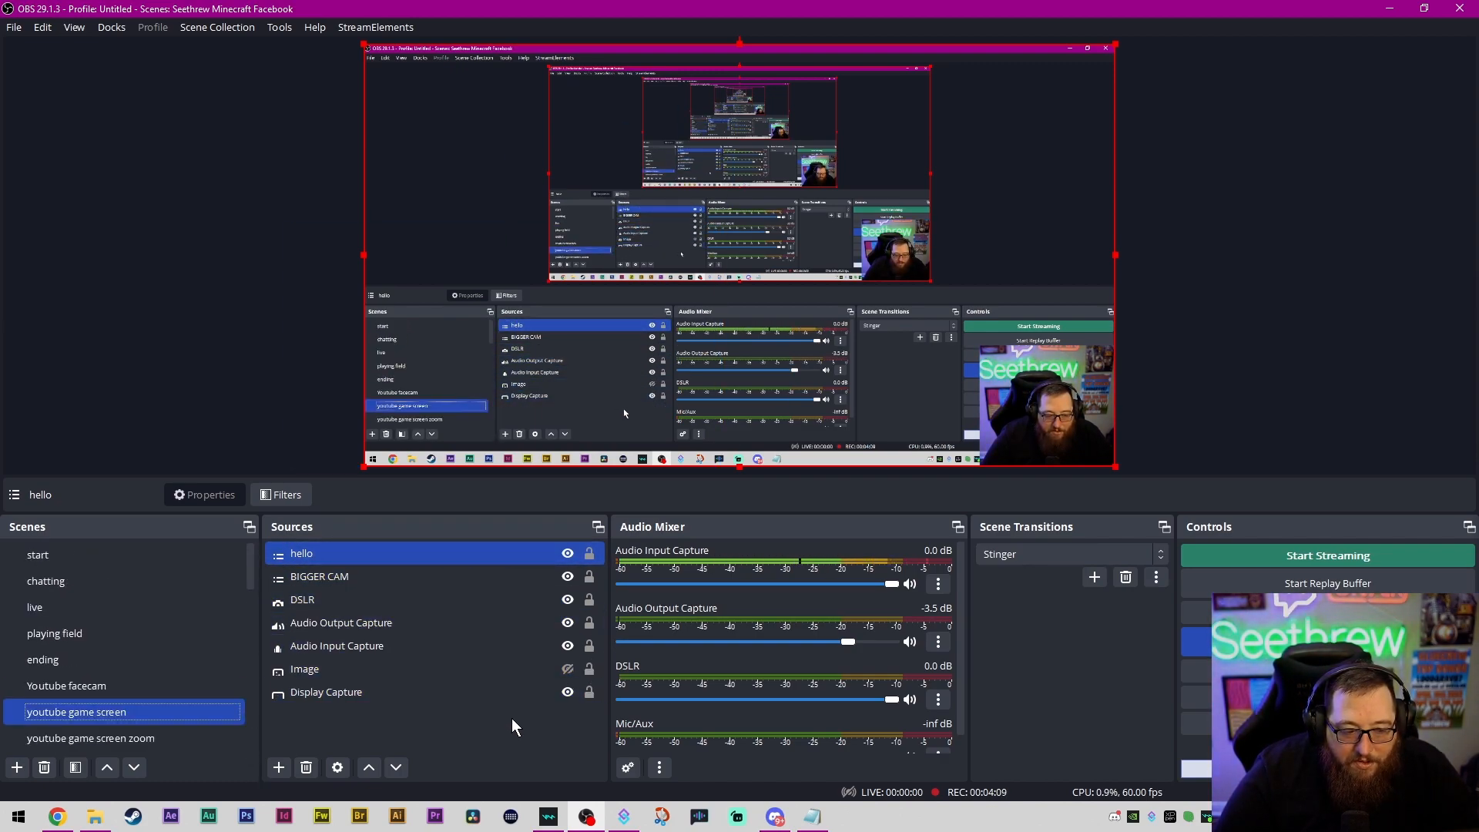
pyautogui.keyDown('ctrl'); pyautogui.click(414, 692); pyautogui.keyUp('ctrl')
pyautogui.keyDown('ctrl'); pyautogui.click(414, 692); pyautogui.keyUp('ctrl')
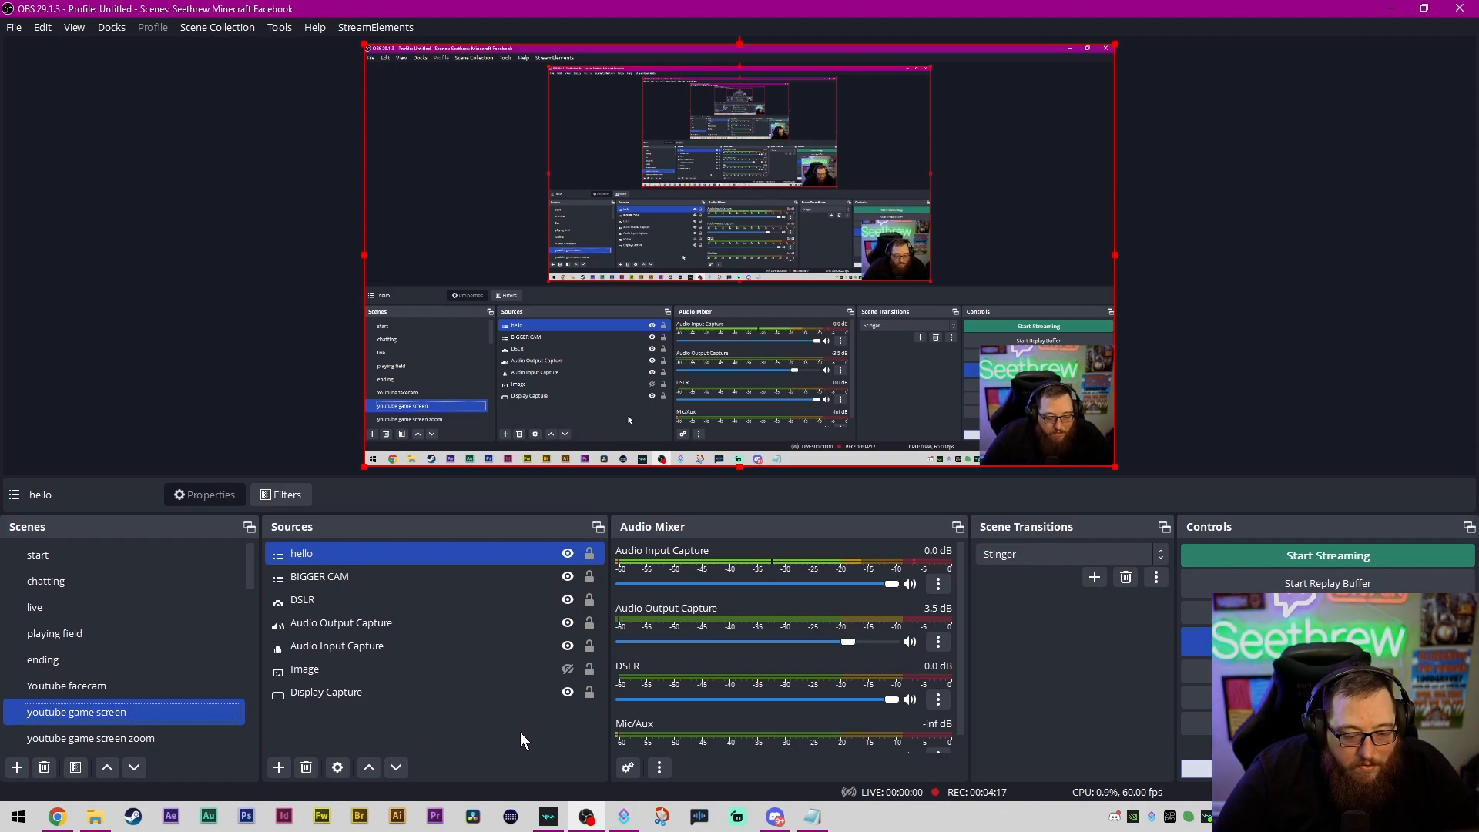
# Step: Switch to Streamer.bot and add four empty groups to the action's sub-actions
pyautogui.moveTo(680, 10); pyautogui.dragTo(1478, 285)
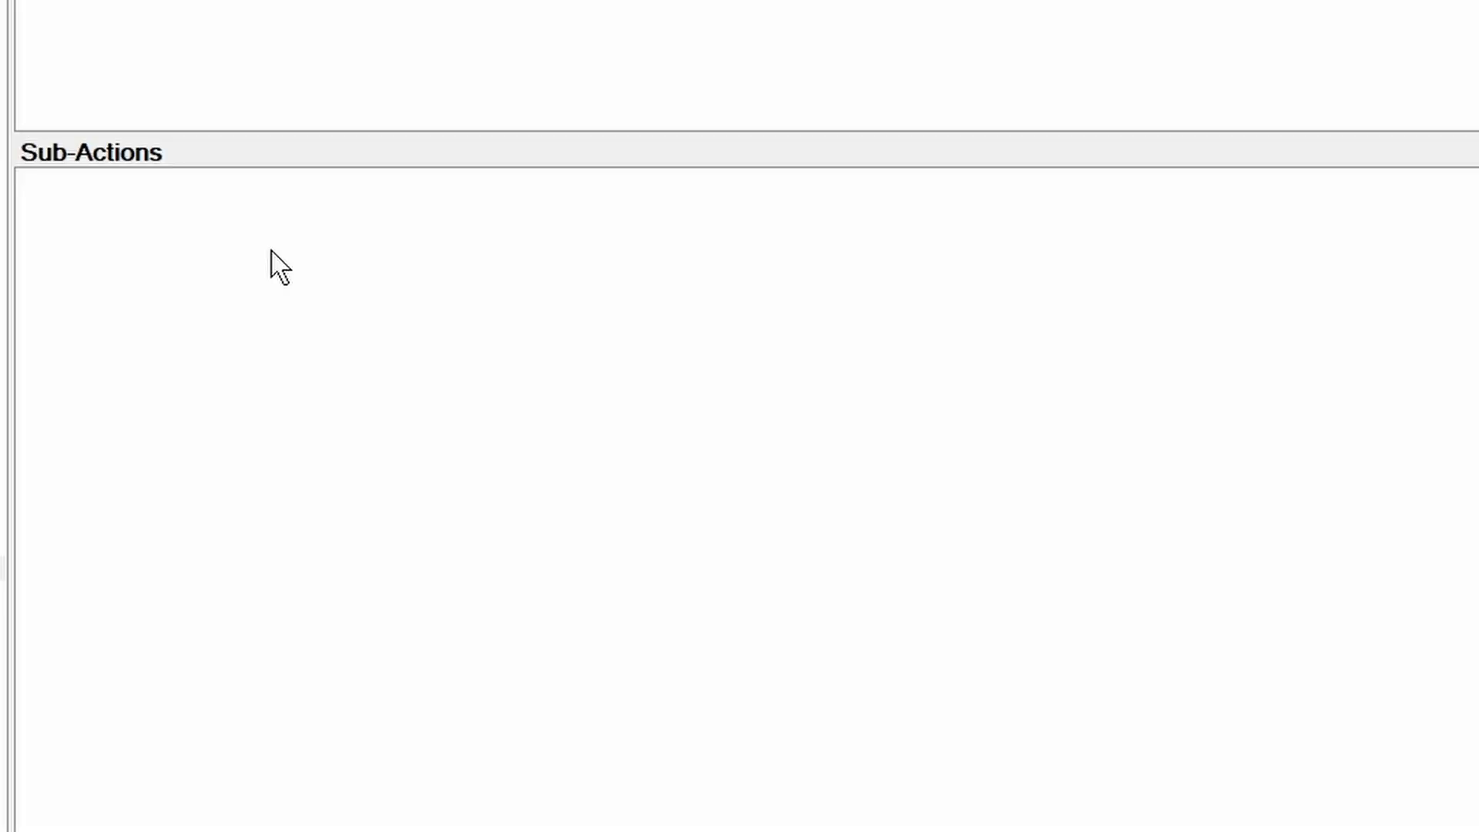
pyautogui.rightClick(825, 267)
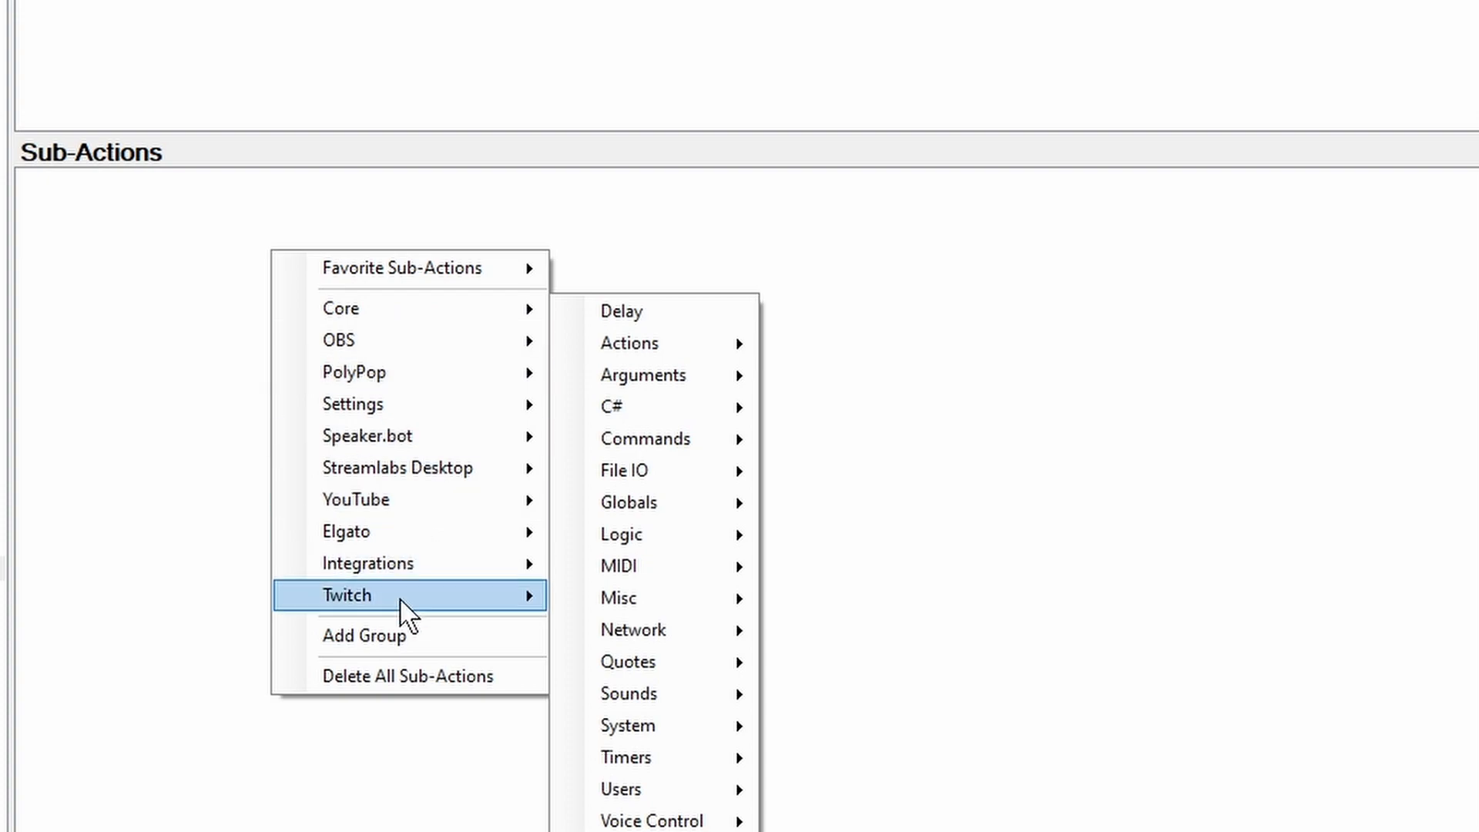
pyautogui.click(406, 638)
pyautogui.rightClick(140, 242)
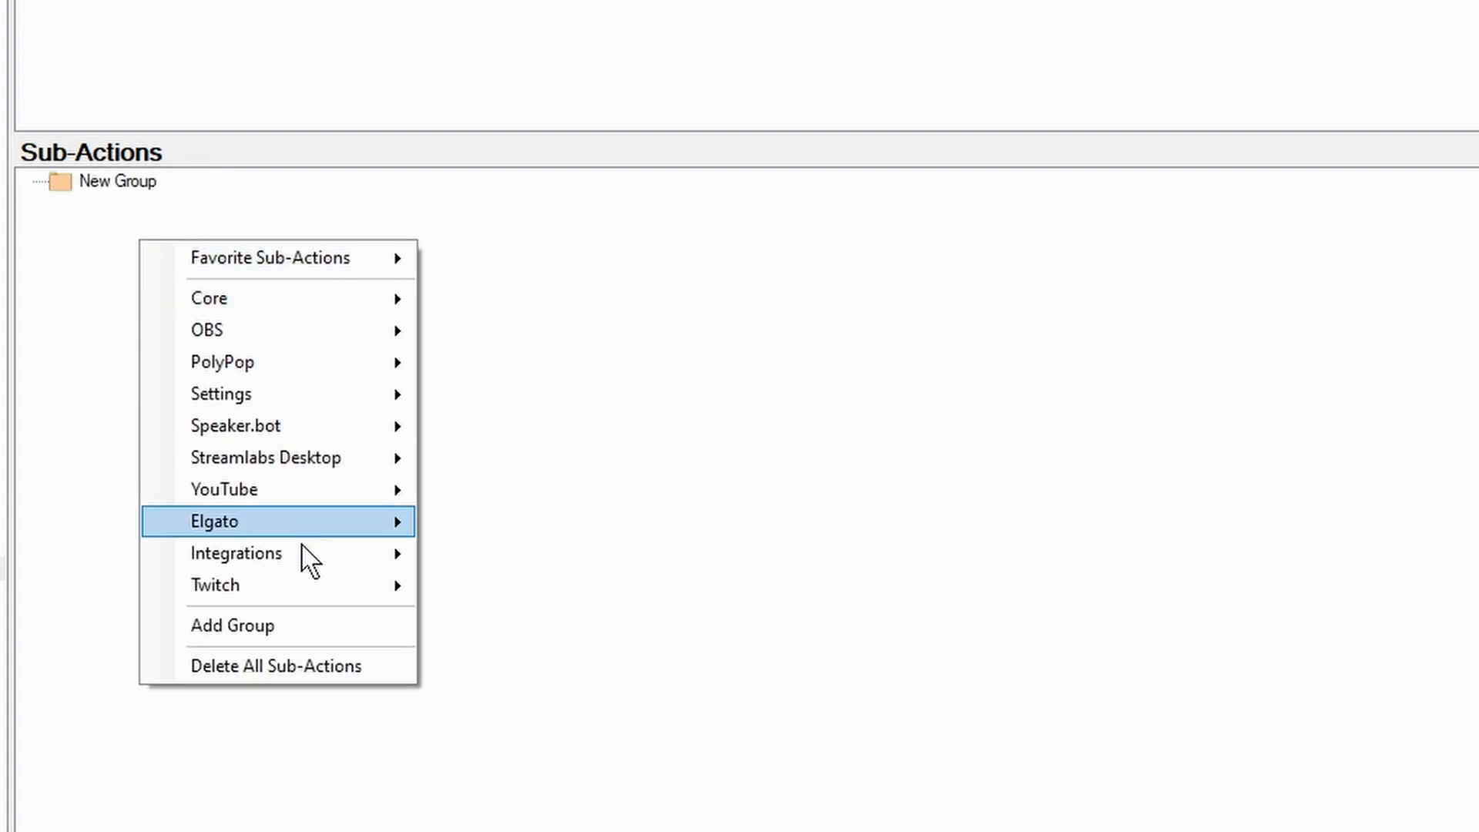
pyautogui.click(299, 620)
pyautogui.rightClick(193, 312)
pyautogui.click(335, 693)
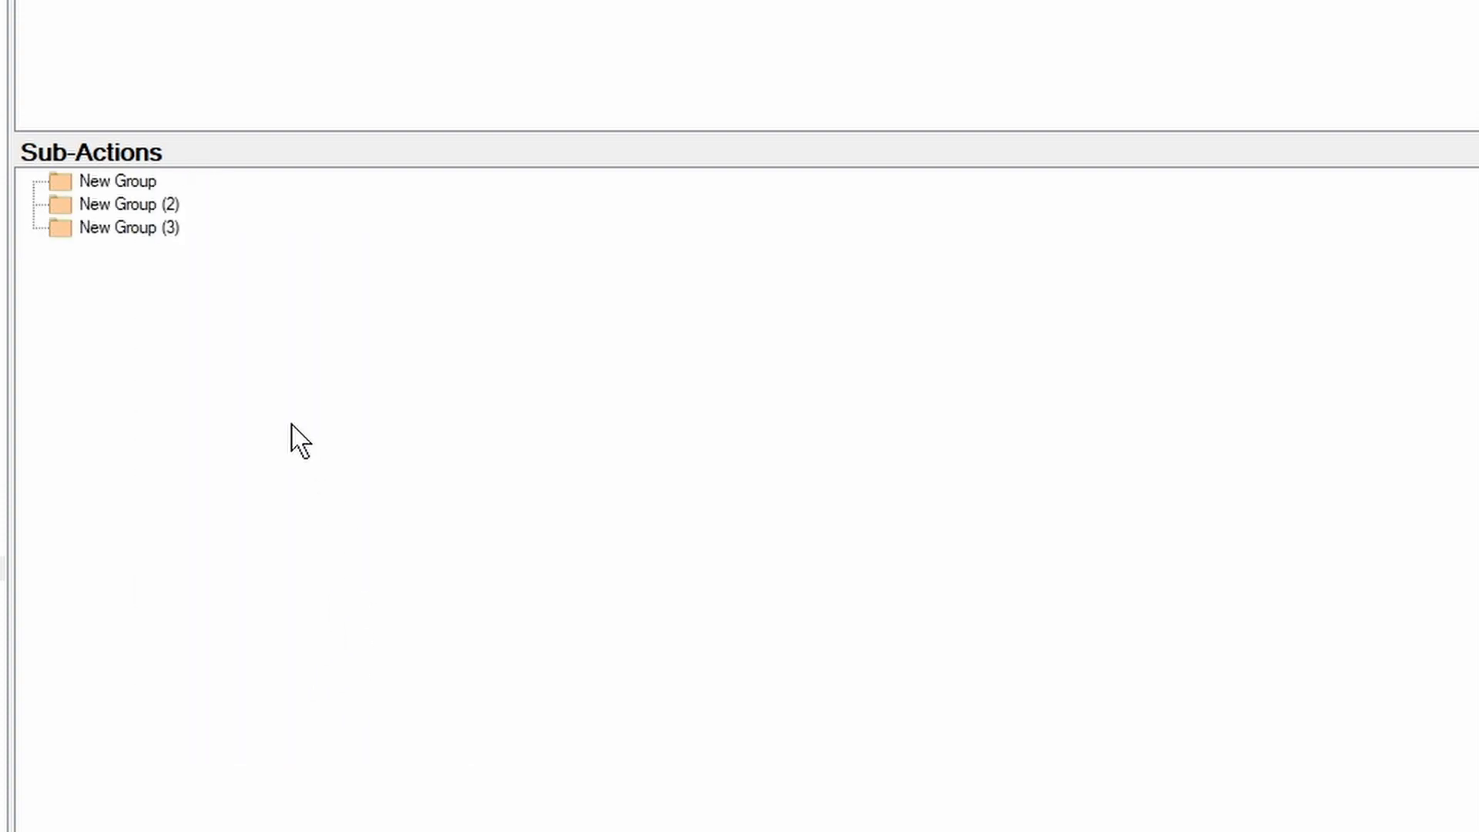
pyautogui.rightClick(288, 409)
pyautogui.click(409, 797)
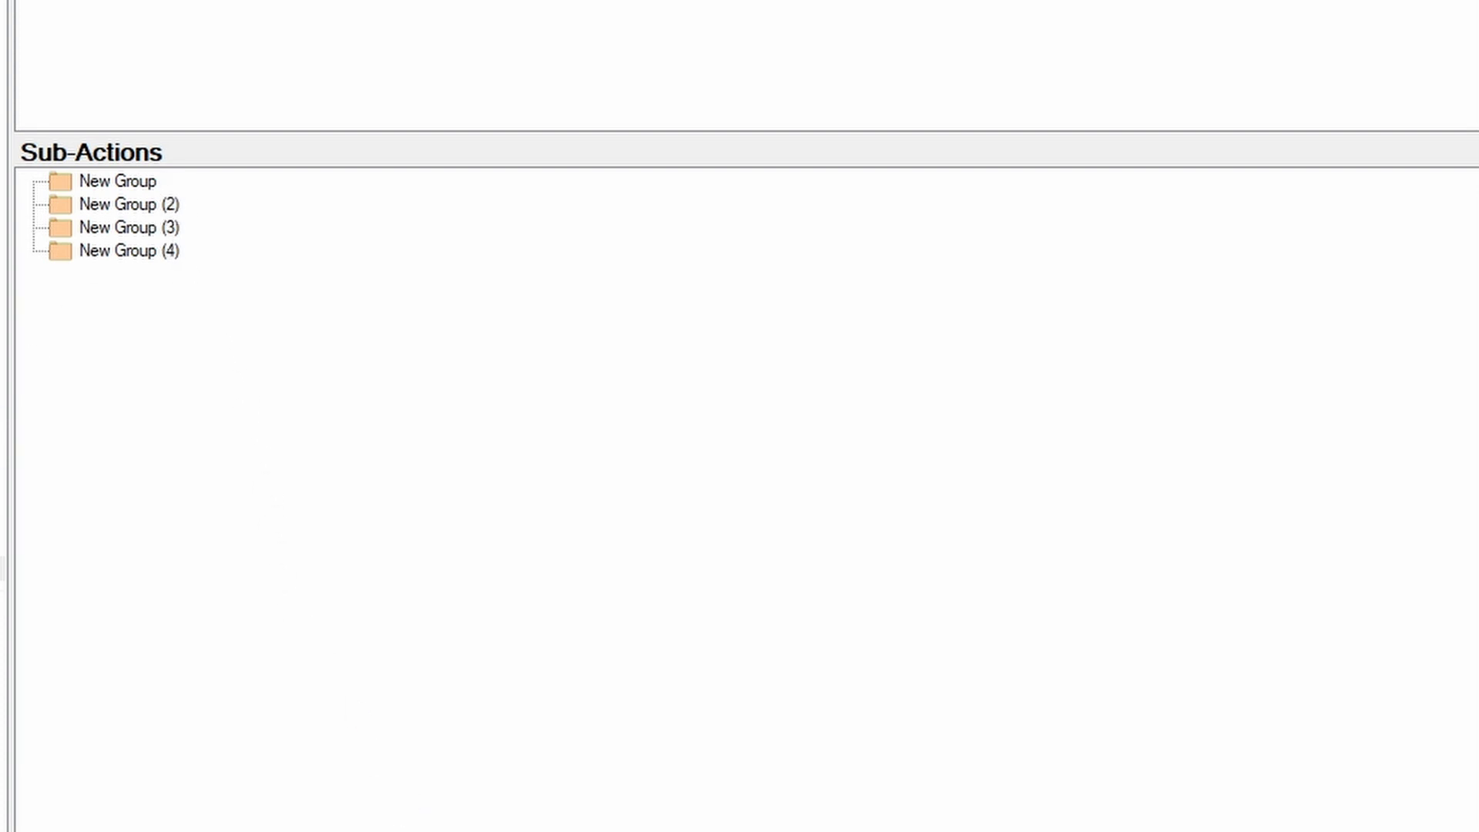
# Step: Rename the first two sub-action groups to 1 and 2
pyautogui.click(146, 205)
pyautogui.click(150, 231)
pyautogui.click(159, 266)
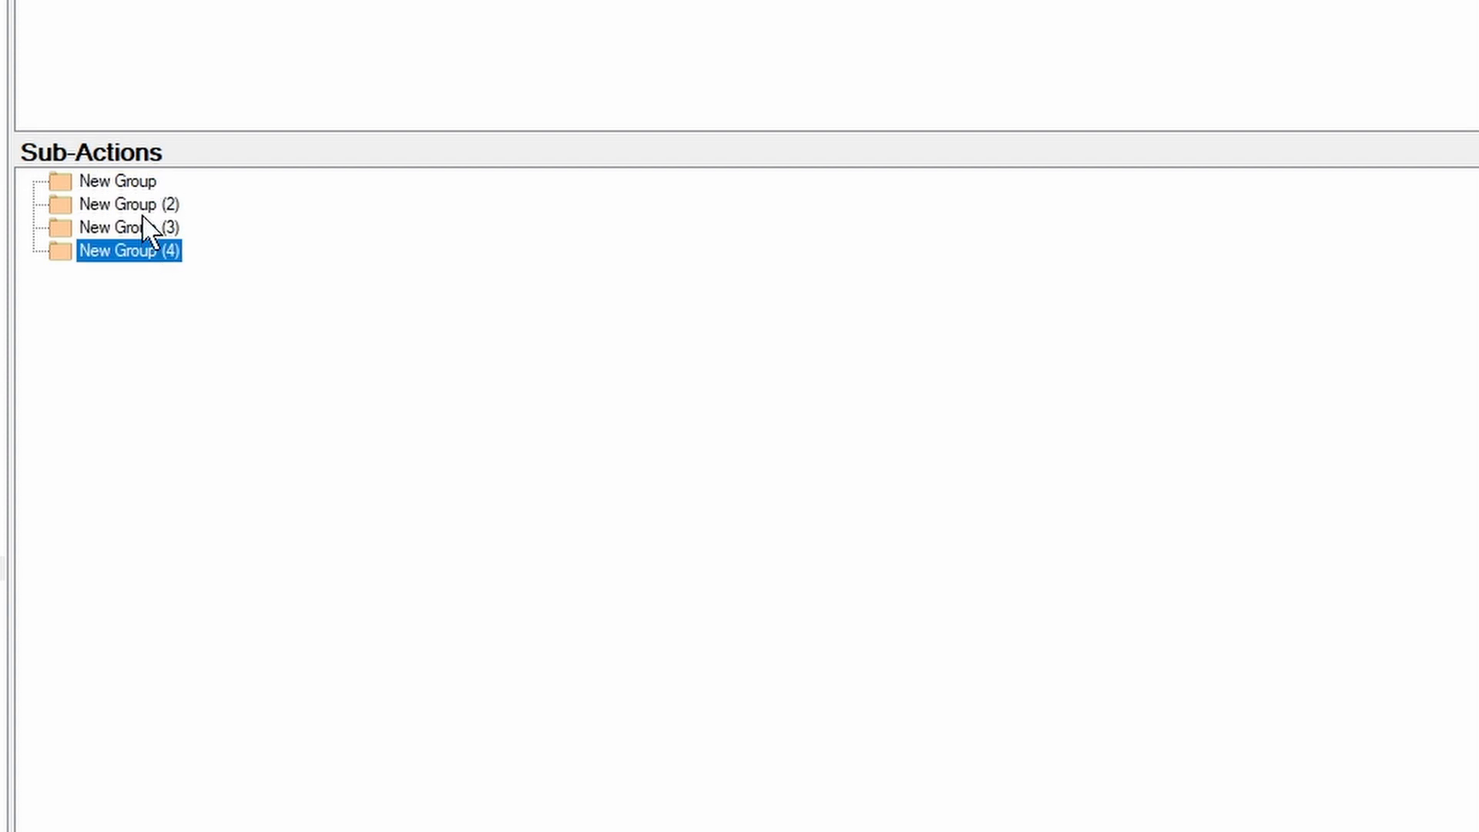
pyautogui.click(131, 180)
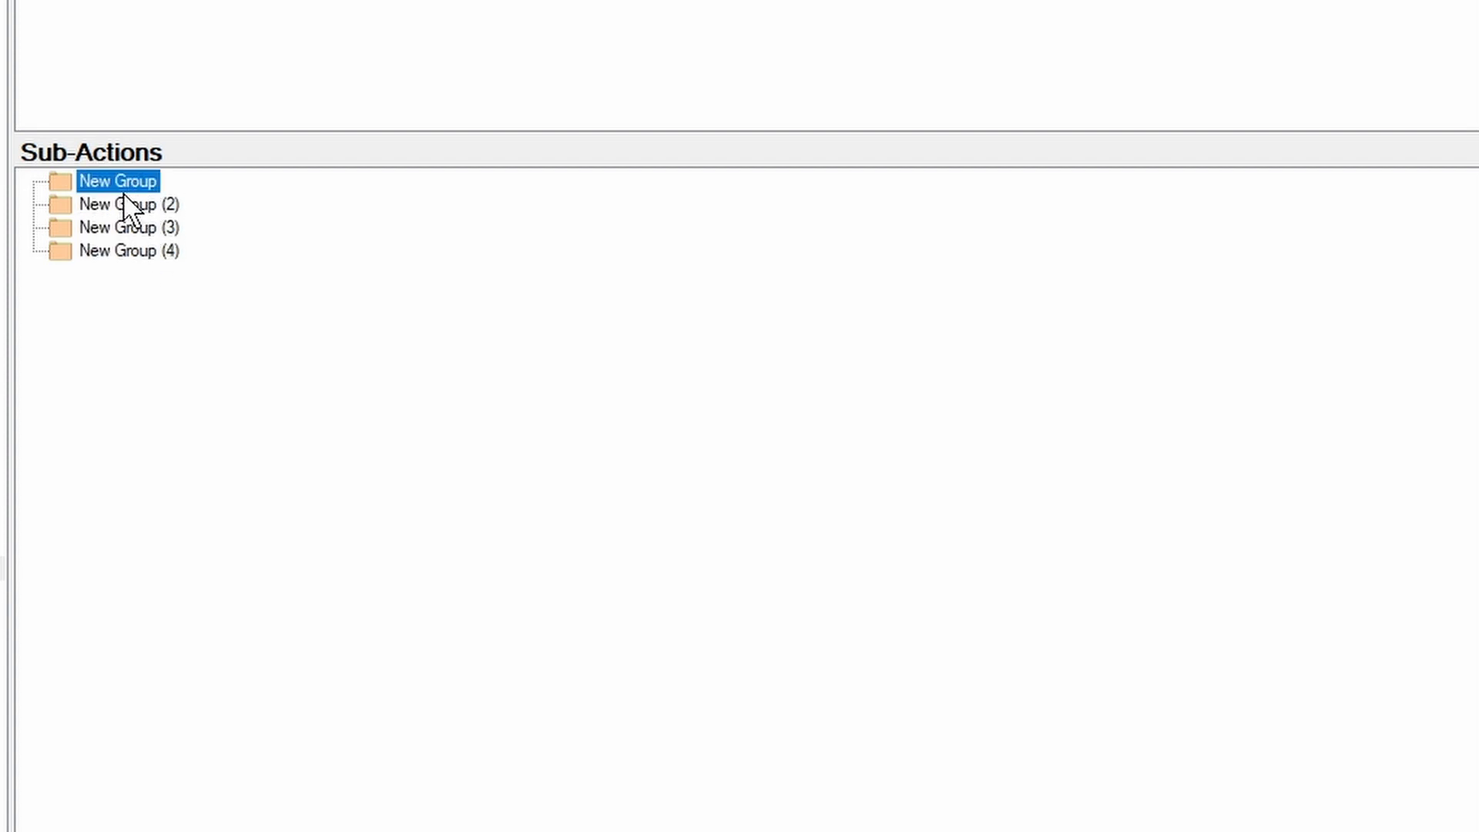
pyautogui.rightClick(115, 185)
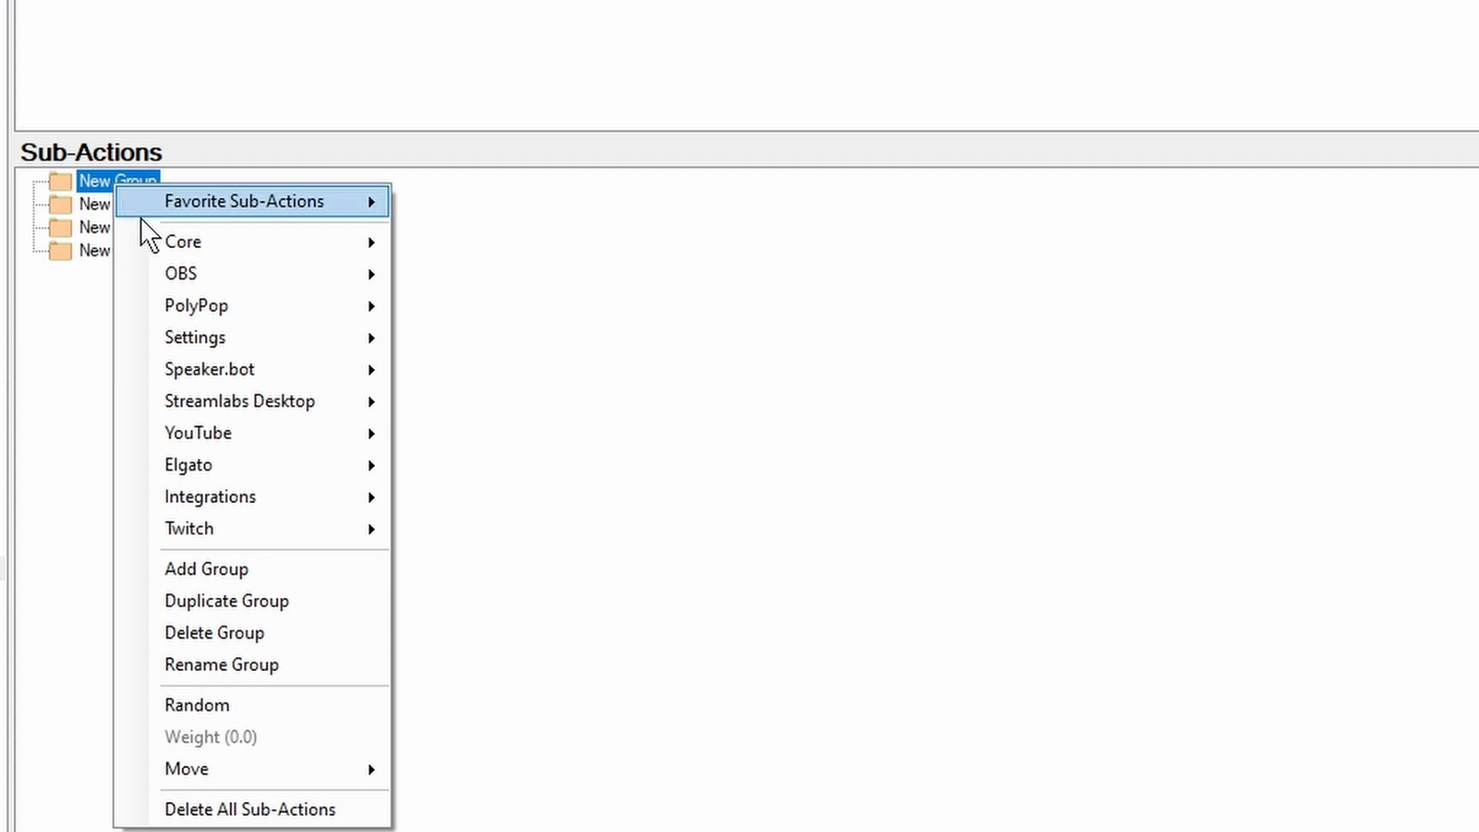
pyautogui.click(196, 667)
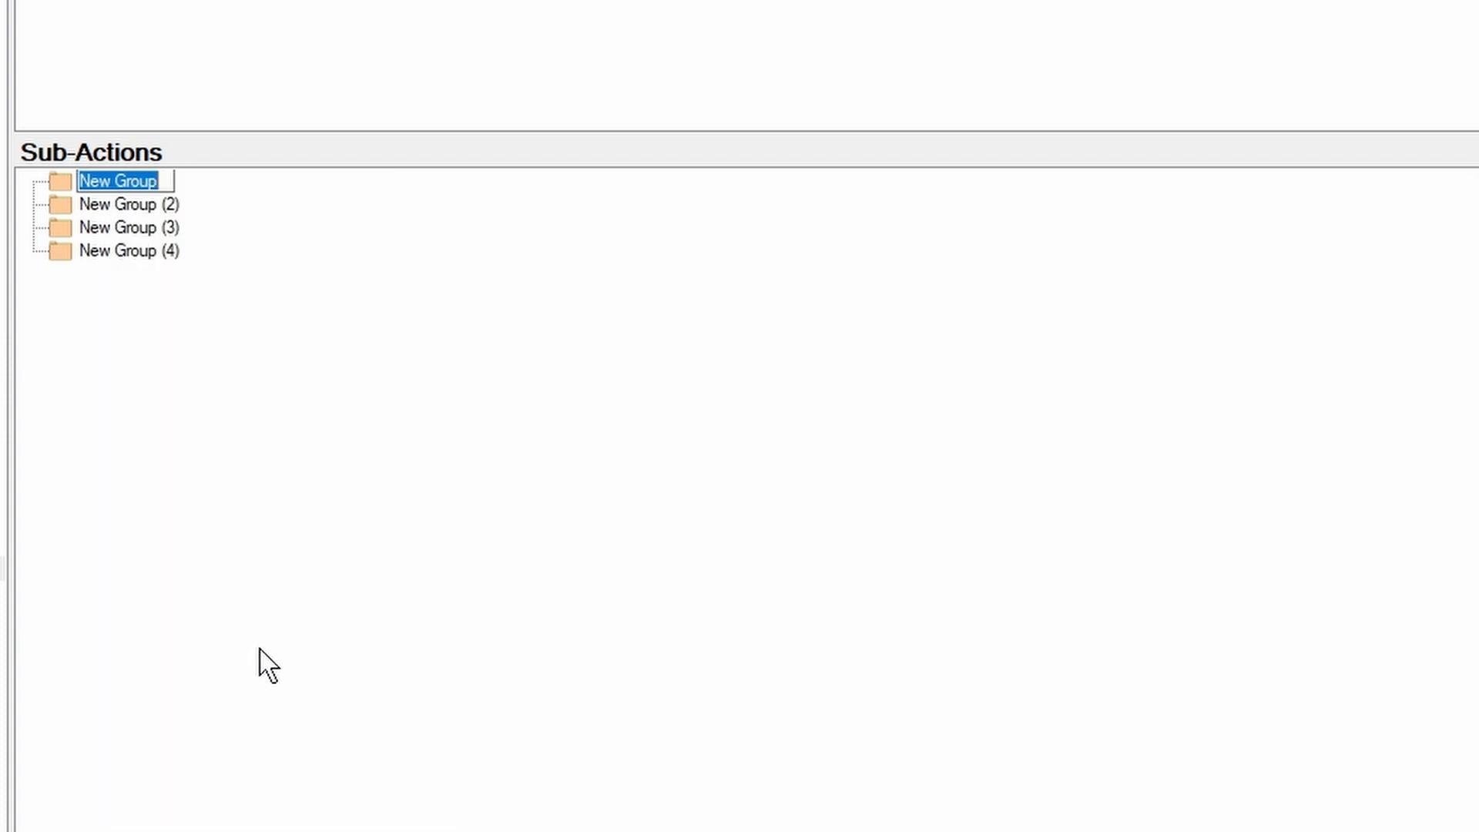
pyautogui.write('1')
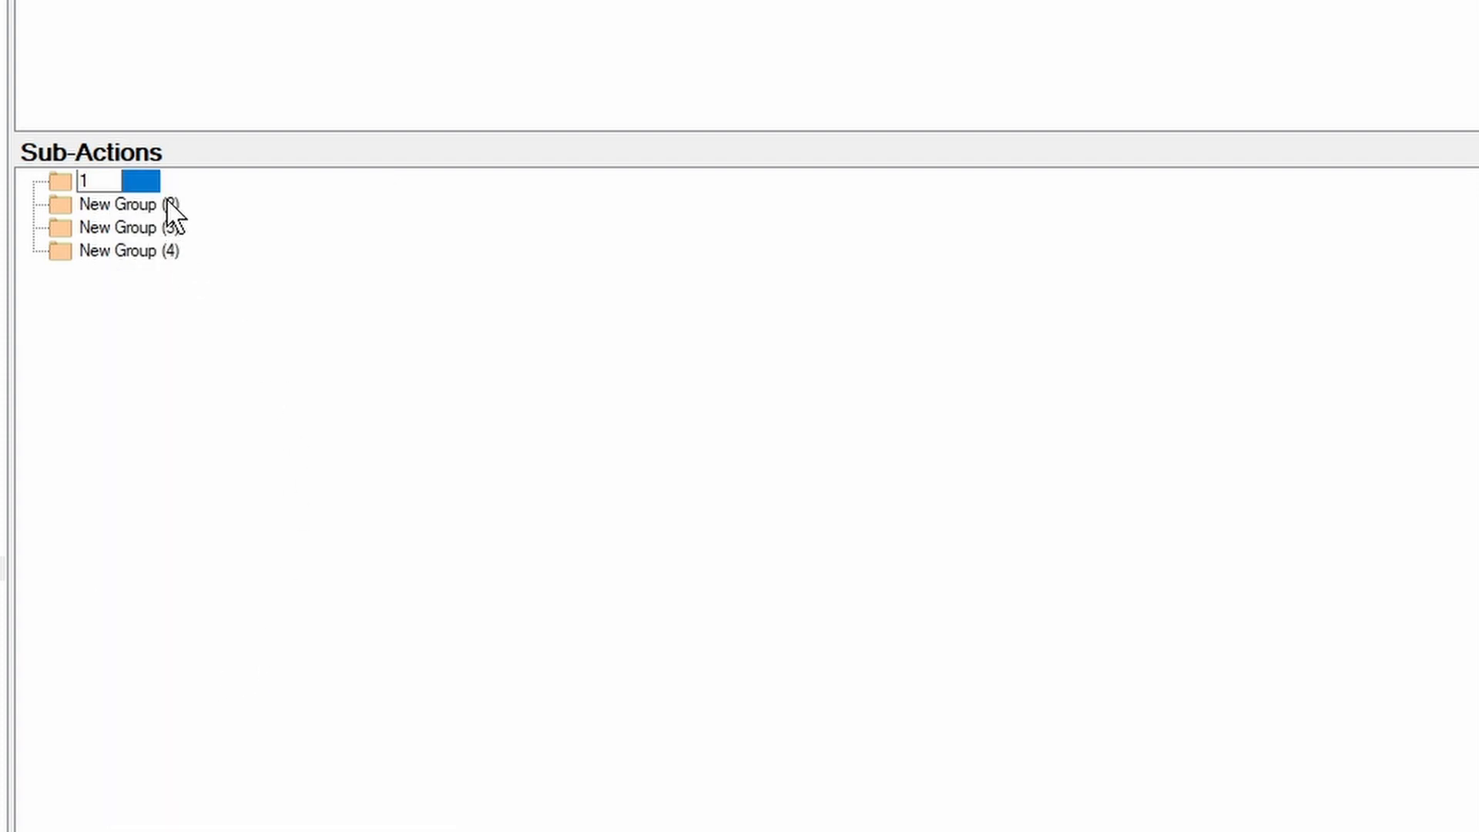
pyautogui.rightClick(171, 206)
pyautogui.click(270, 680)
pyautogui.write('2')
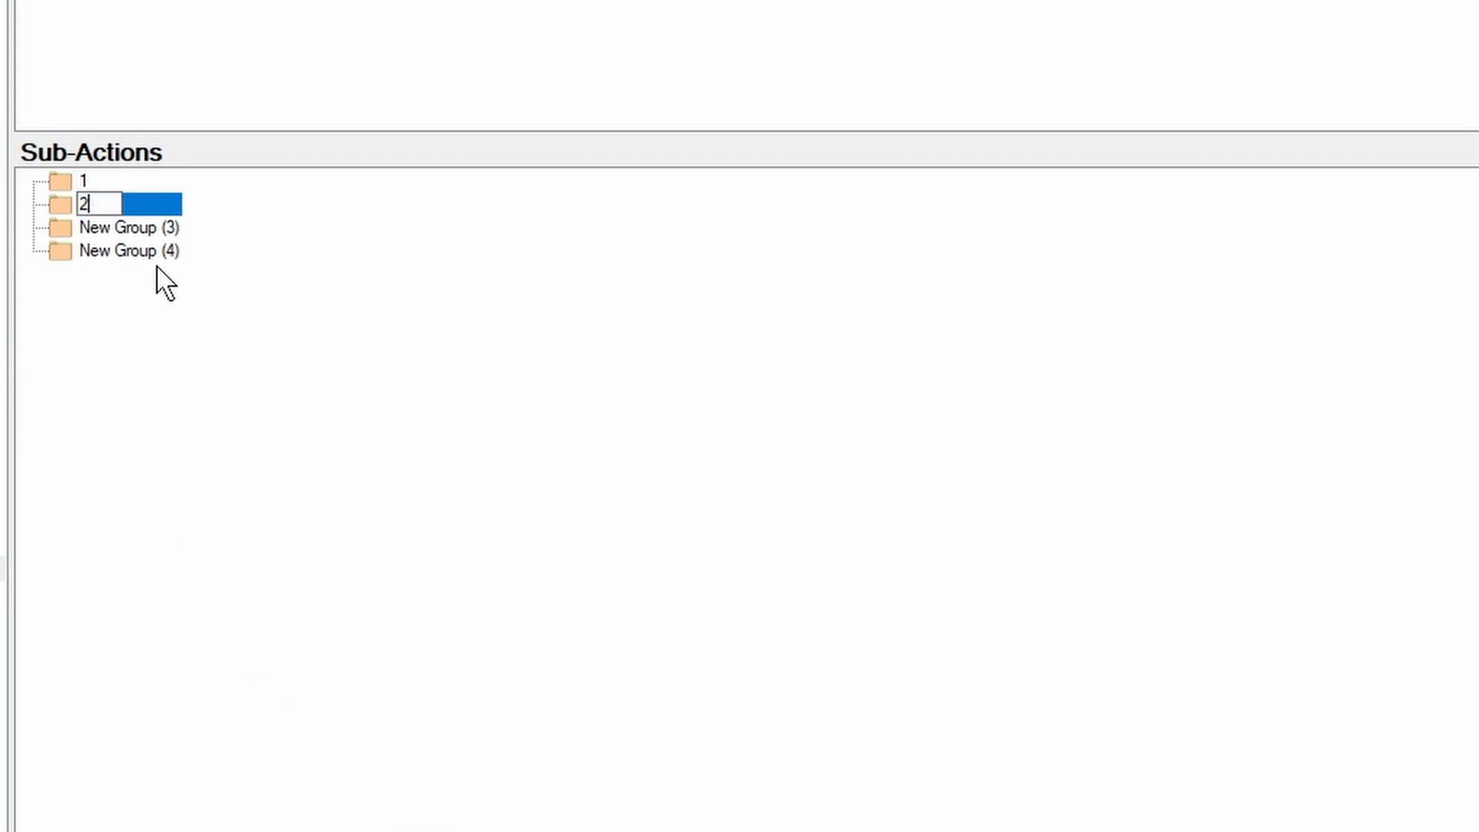
# Step: Rename the remaining two sub-action groups to 3 and 4
pyautogui.rightClick(172, 229)
pyautogui.click(298, 703)
pyautogui.write('3')
pyautogui.rightClick(159, 251)
pyautogui.click(302, 726)
pyautogui.write('4')
pyautogui.press('Return')
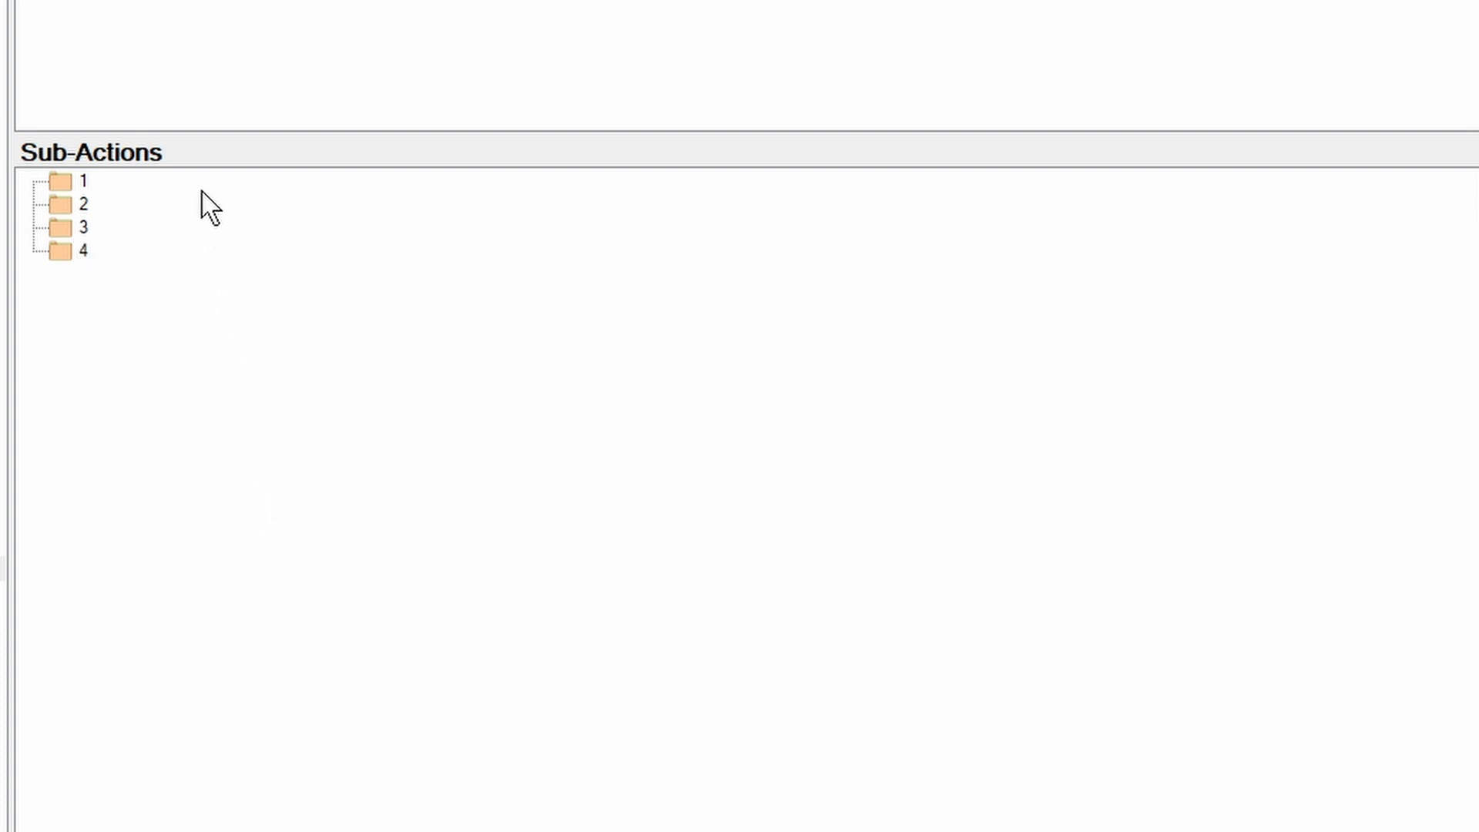
# Step: Add an OBS source visibility sub-action setting source hi in scene hello to Visible, and place it in group 1
pyautogui.rightClick(169, 349)
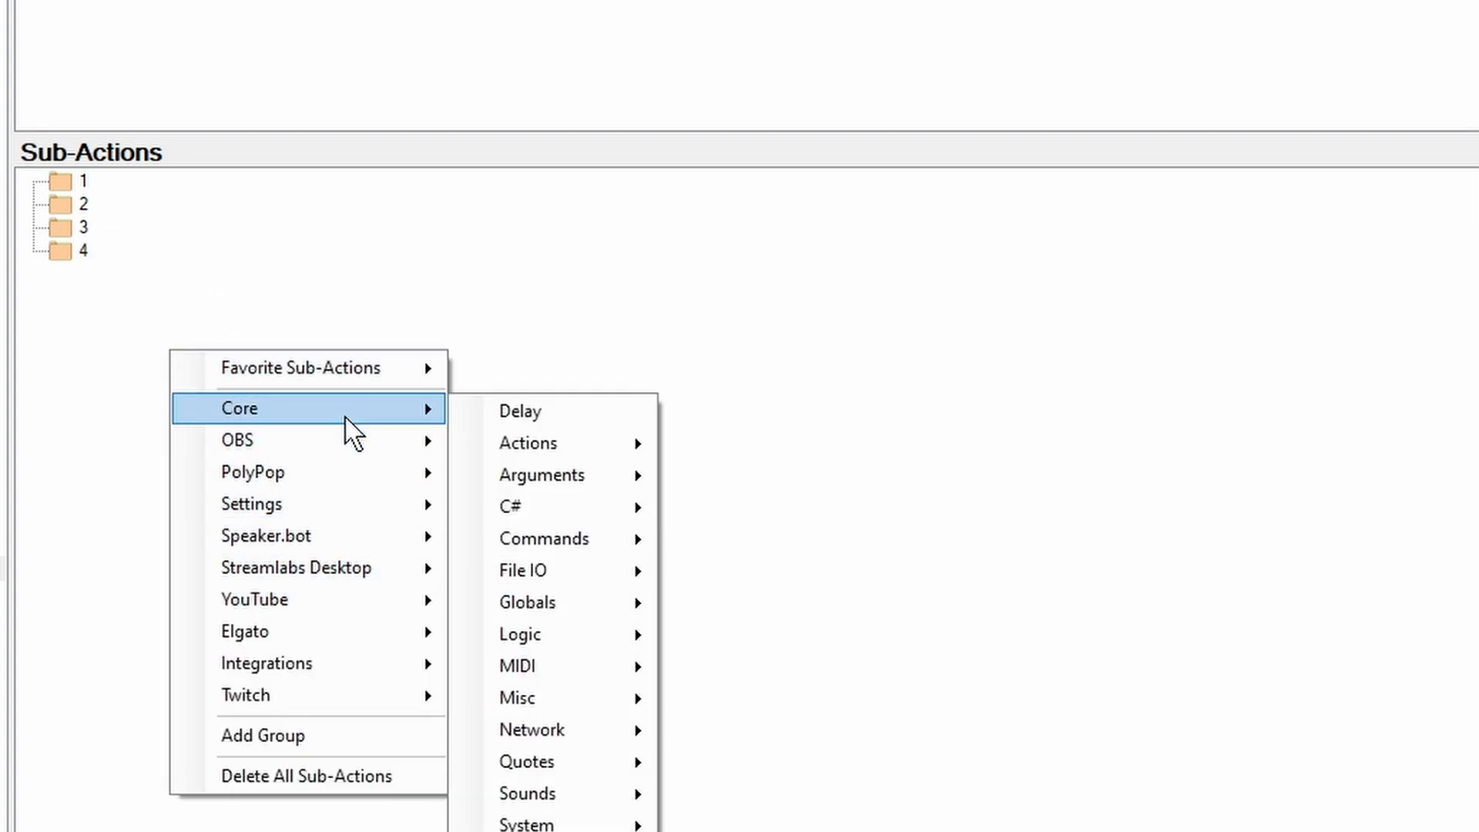
pyautogui.moveTo(349, 442)
pyautogui.moveTo(578, 785)
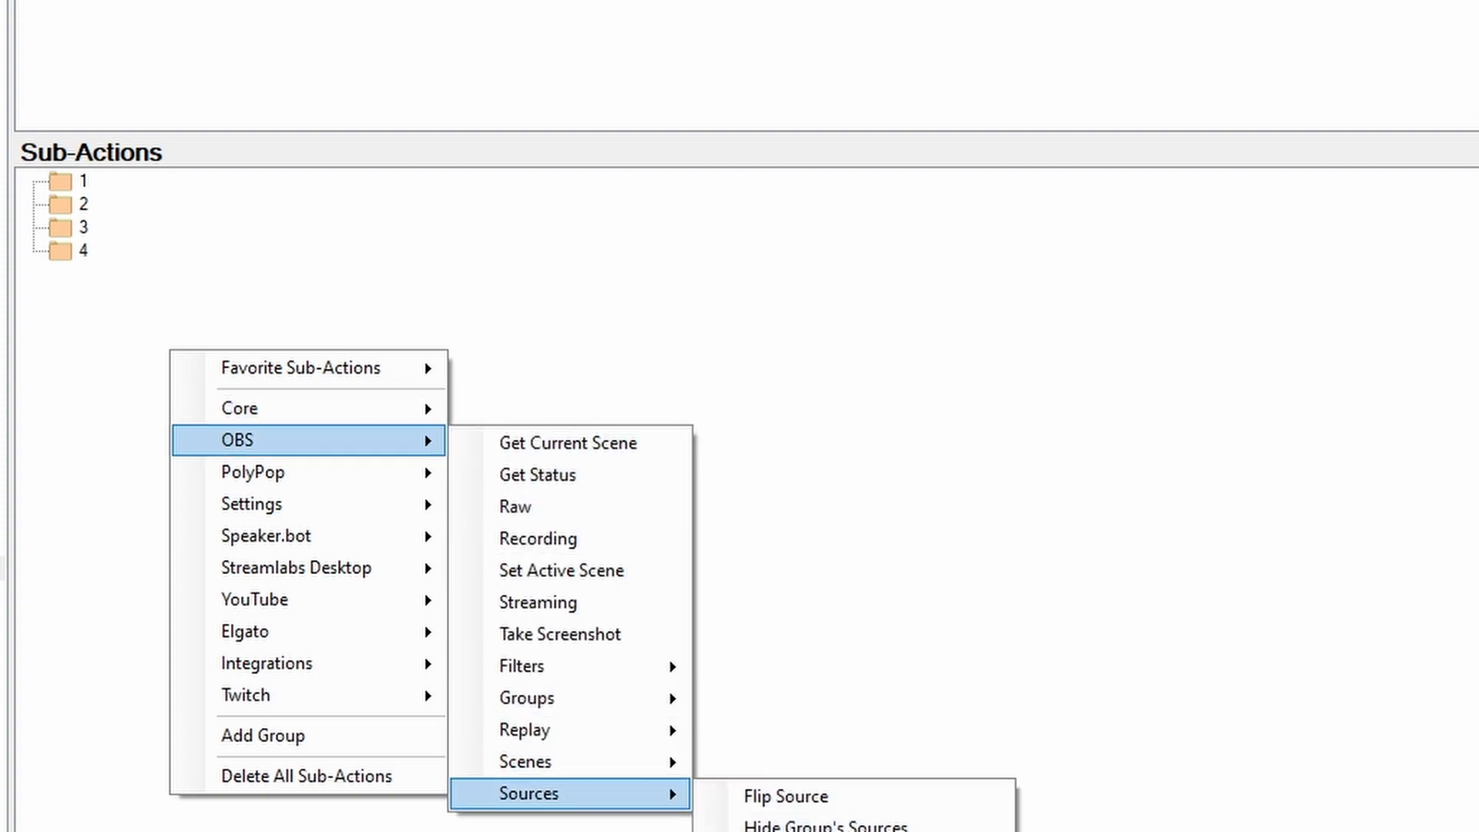
pyautogui.click(832, 830)
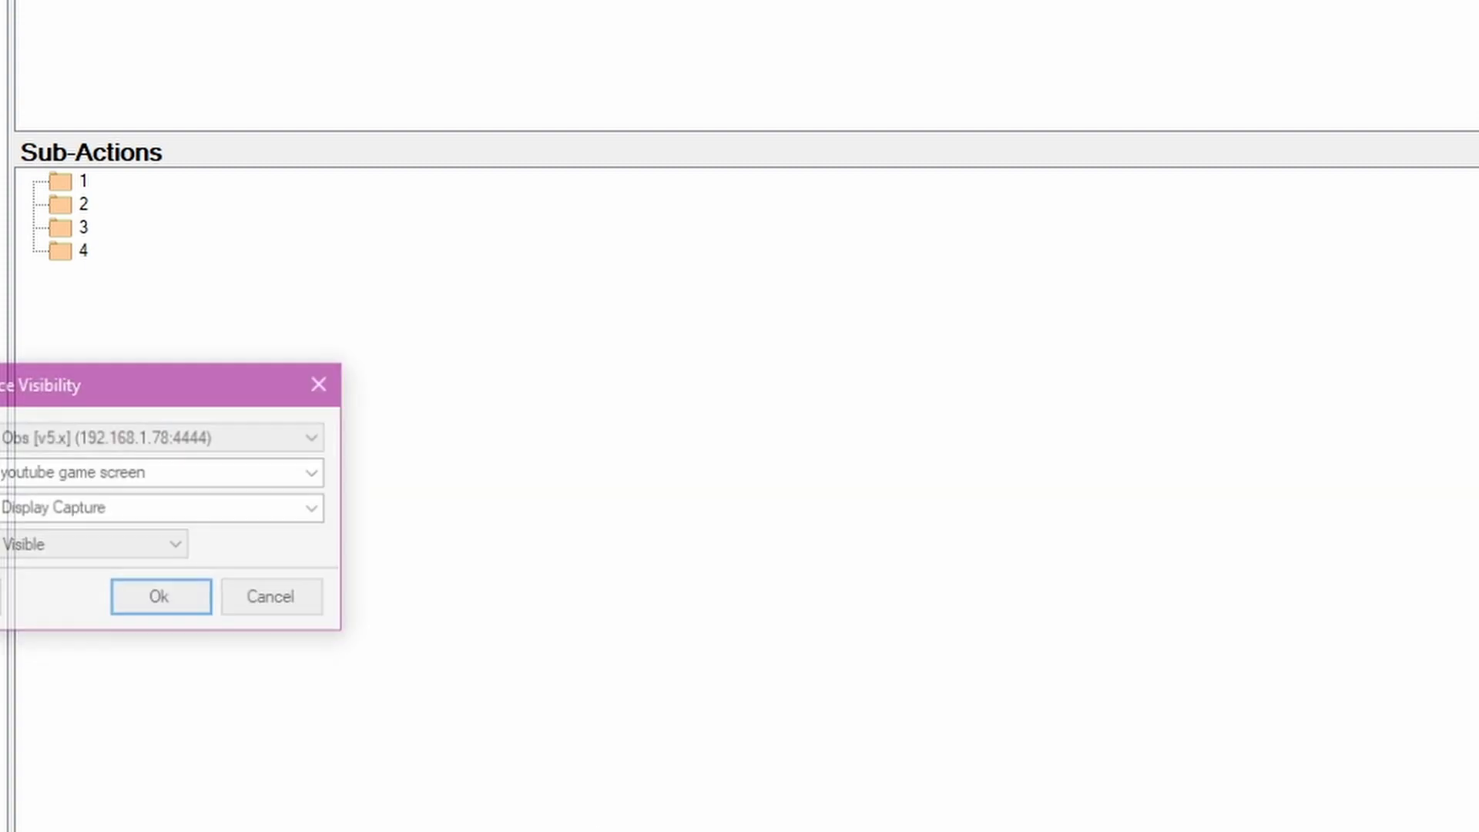
pyautogui.click(322, 472)
pyautogui.scroll(2, 224, 627)
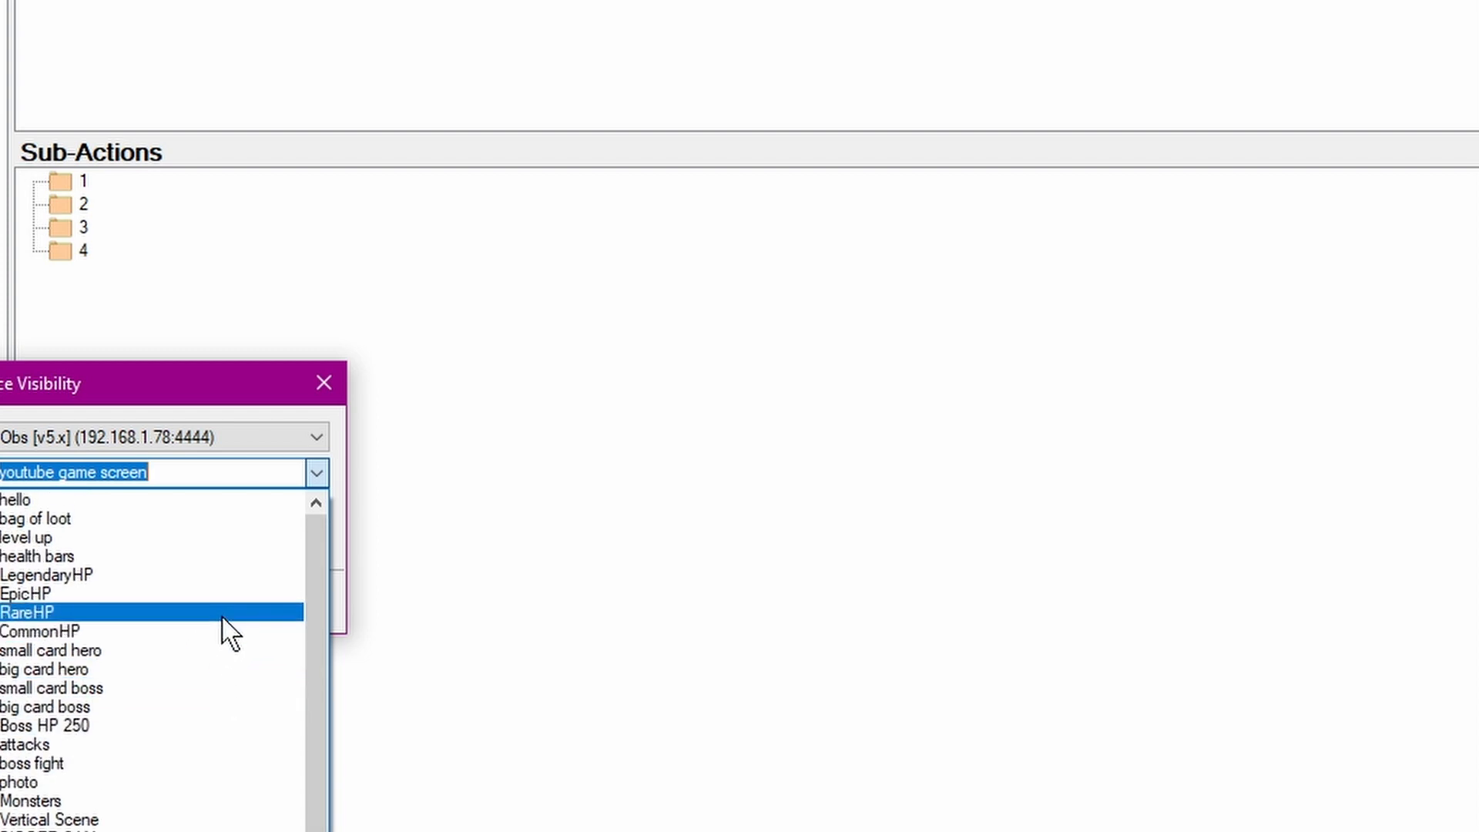
pyautogui.click(98, 502)
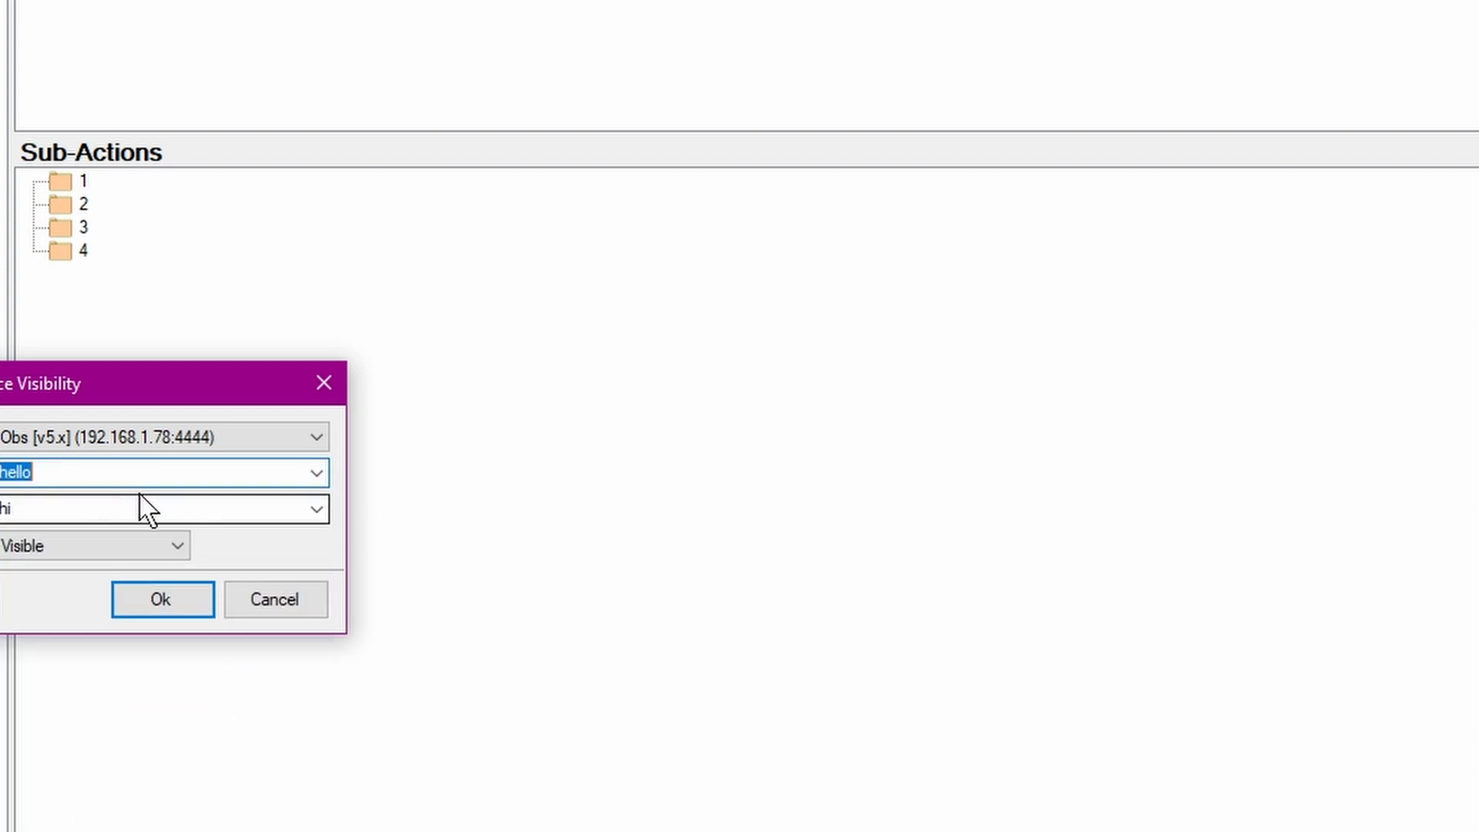
pyautogui.click(317, 508)
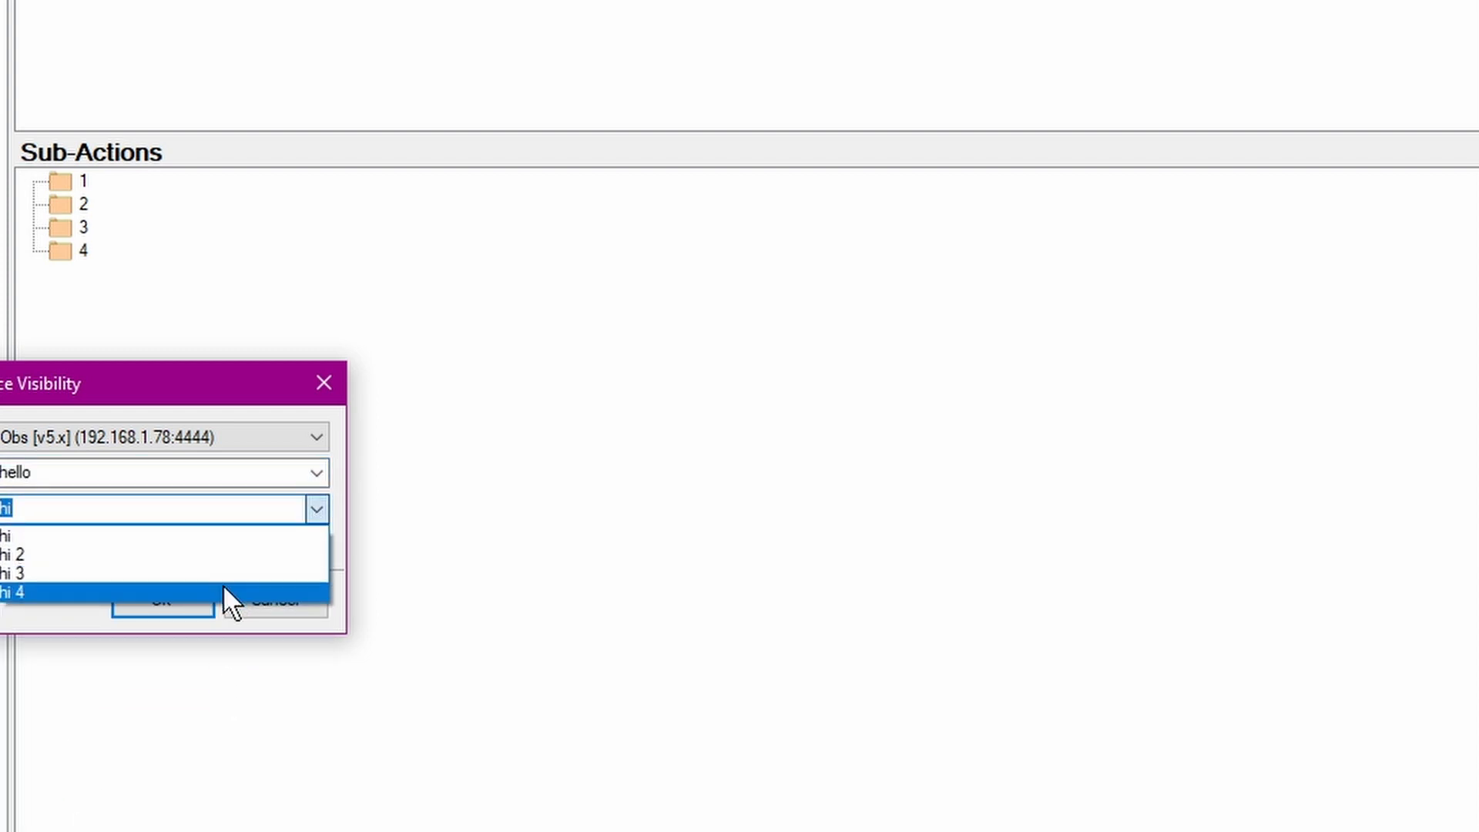
pyautogui.click(162, 534)
pyautogui.click(170, 606)
pyautogui.moveTo(177, 274); pyautogui.dragTo(181, 192)
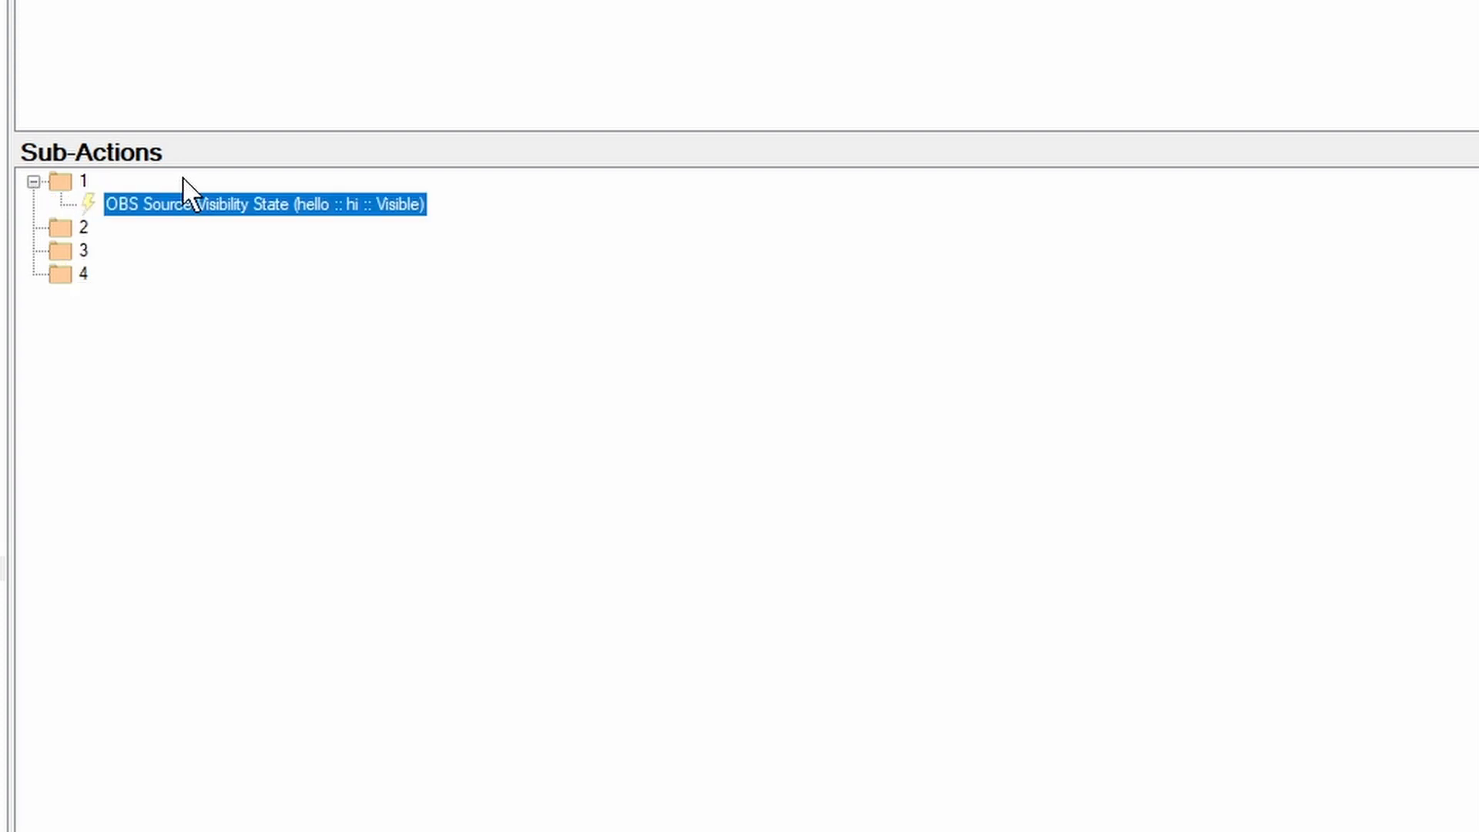
# Step: Duplicate the source visibility sub-action so that groups 2, 3 and 4 each contain a copy
pyautogui.rightClick(283, 203)
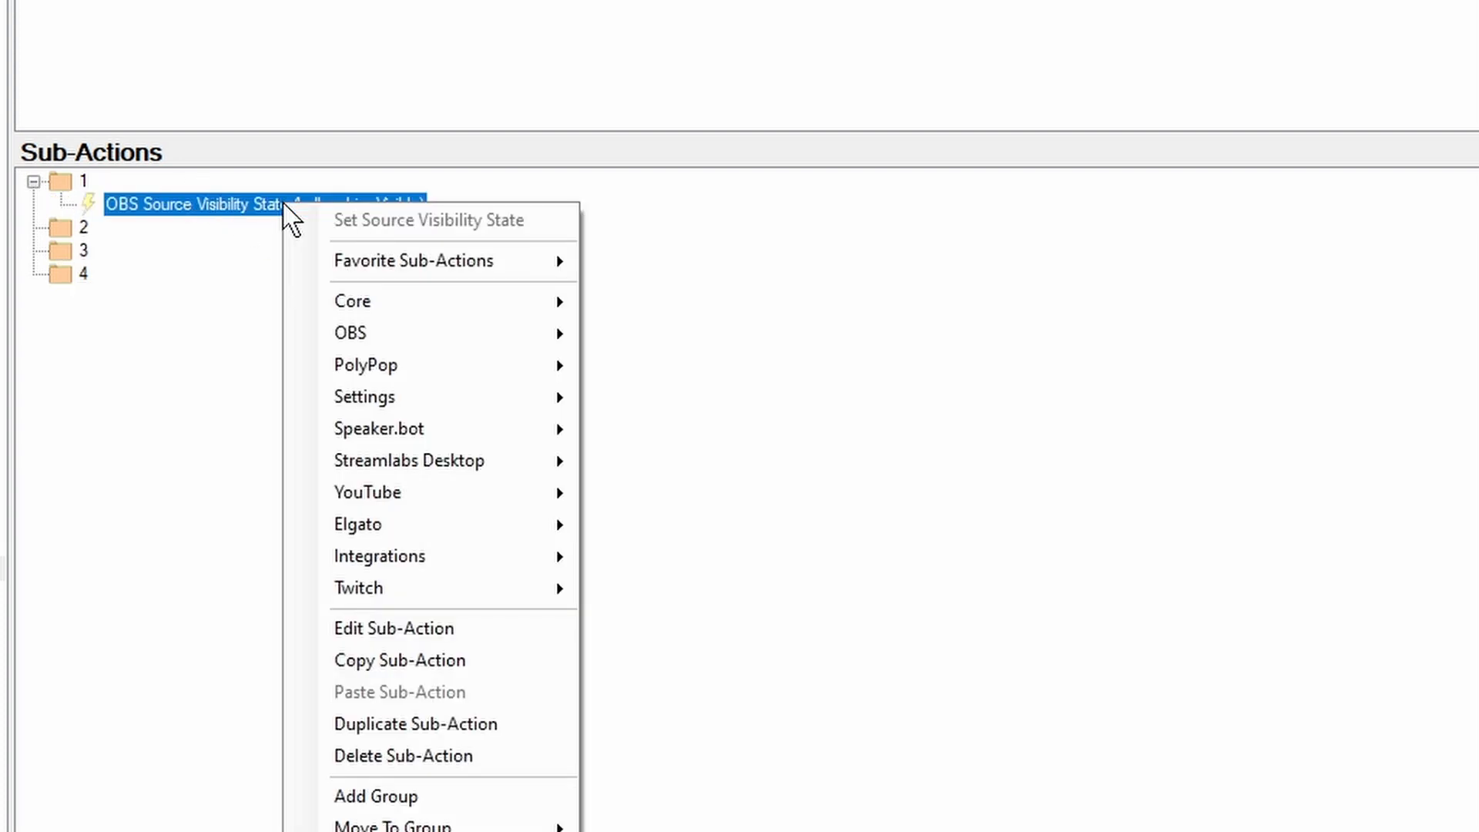
pyautogui.click(406, 724)
pyautogui.moveTo(213, 228); pyautogui.dragTo(208, 257)
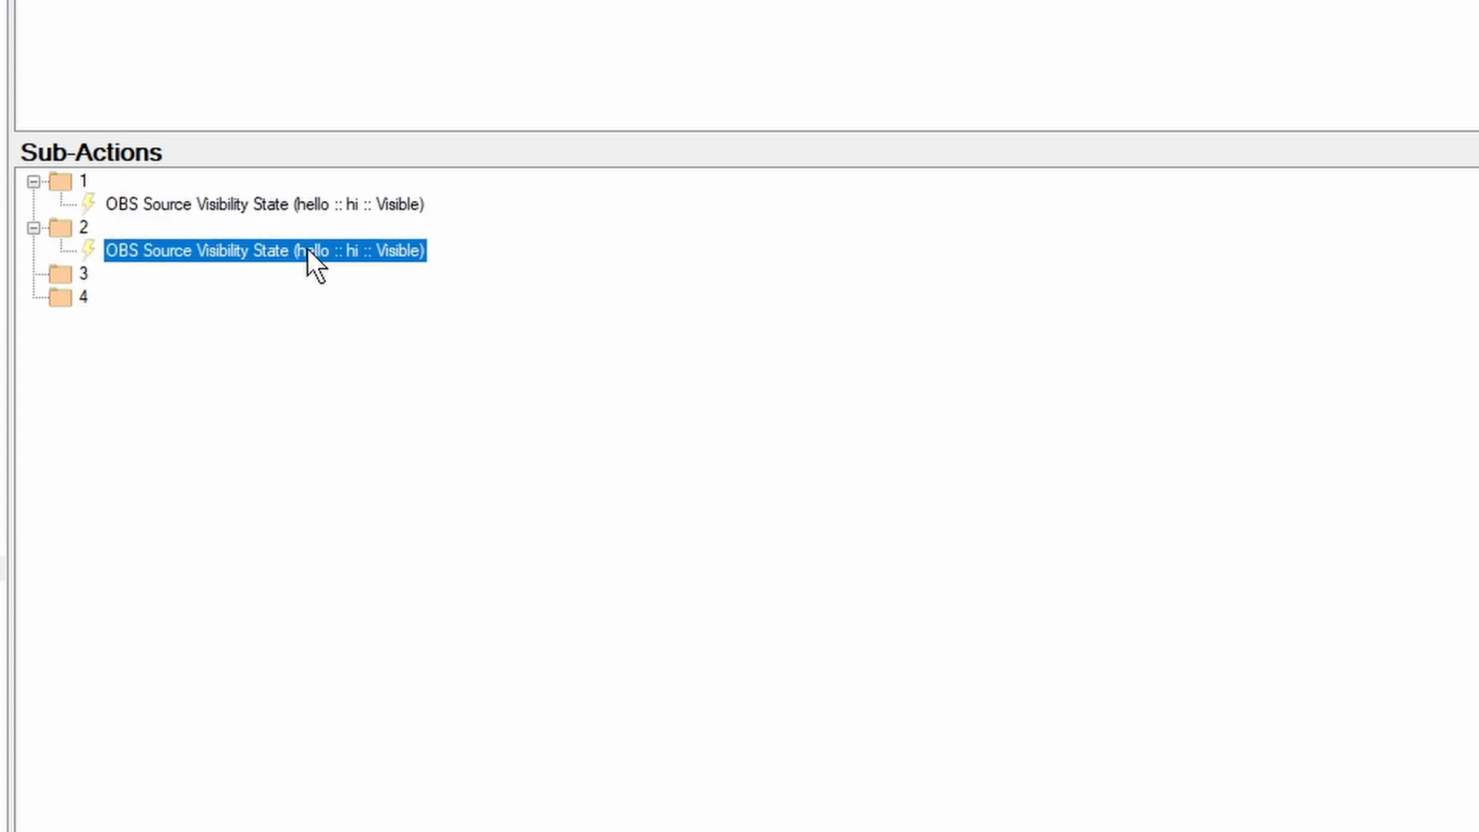
pyautogui.rightClick(277, 270)
pyautogui.click(439, 775)
pyautogui.moveTo(296, 277); pyautogui.dragTo(290, 360)
pyautogui.rightClick(300, 297)
pyautogui.click(432, 812)
# Step: Set the source of the visibility sub-actions in groups 2, 3 and 4 to hi 2, hi 3 and hi 4 respectively
pyautogui.doubleClick(333, 251)
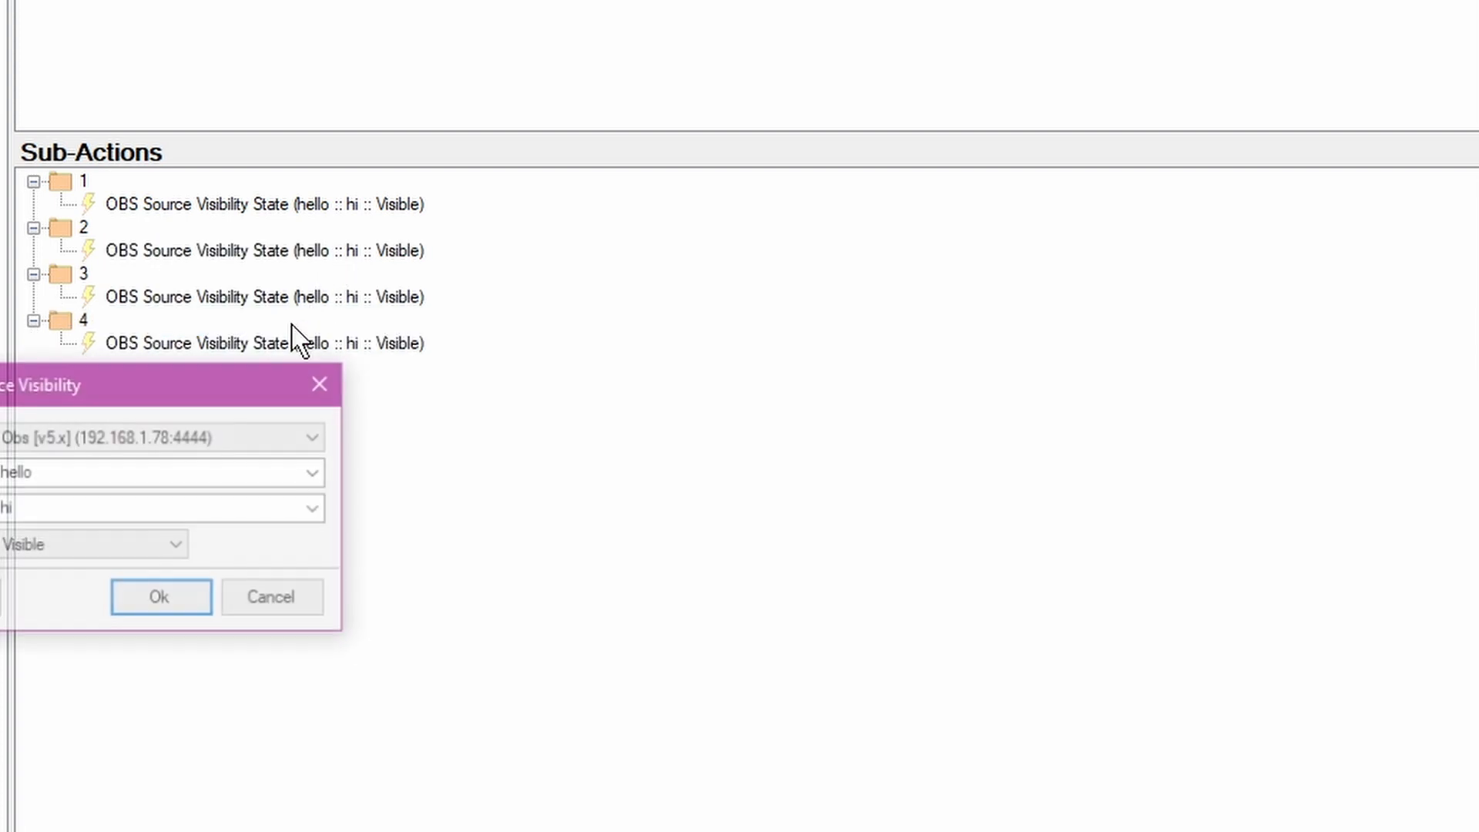
pyautogui.click(314, 508)
pyautogui.click(240, 552)
pyautogui.press('Return')
pyautogui.doubleClick(401, 299)
pyautogui.click(316, 508)
pyautogui.click(242, 561)
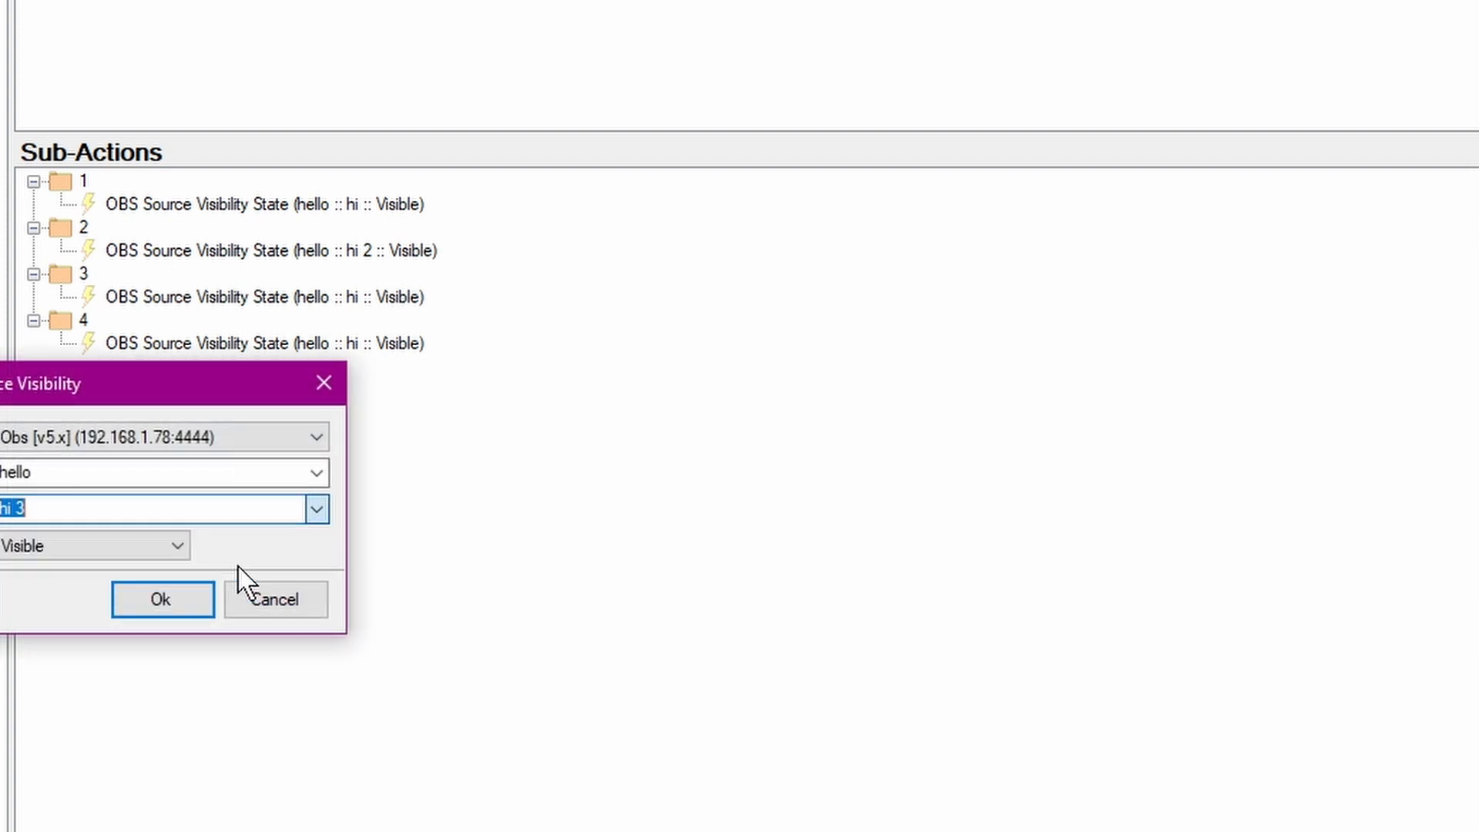
pyautogui.press('Return')
pyautogui.doubleClick(389, 349)
pyautogui.click(316, 509)
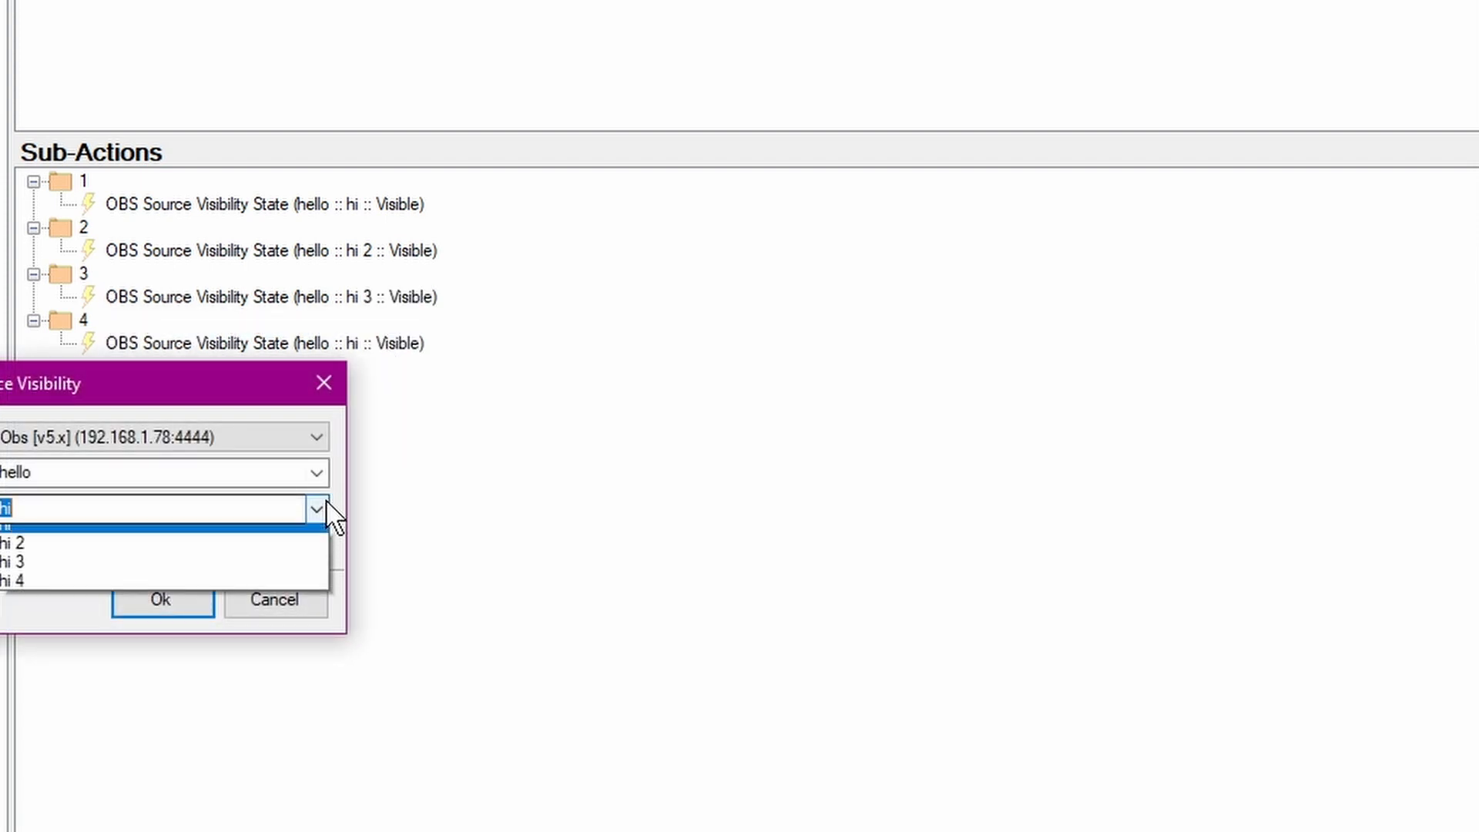
pyautogui.click(236, 593)
pyautogui.click(161, 605)
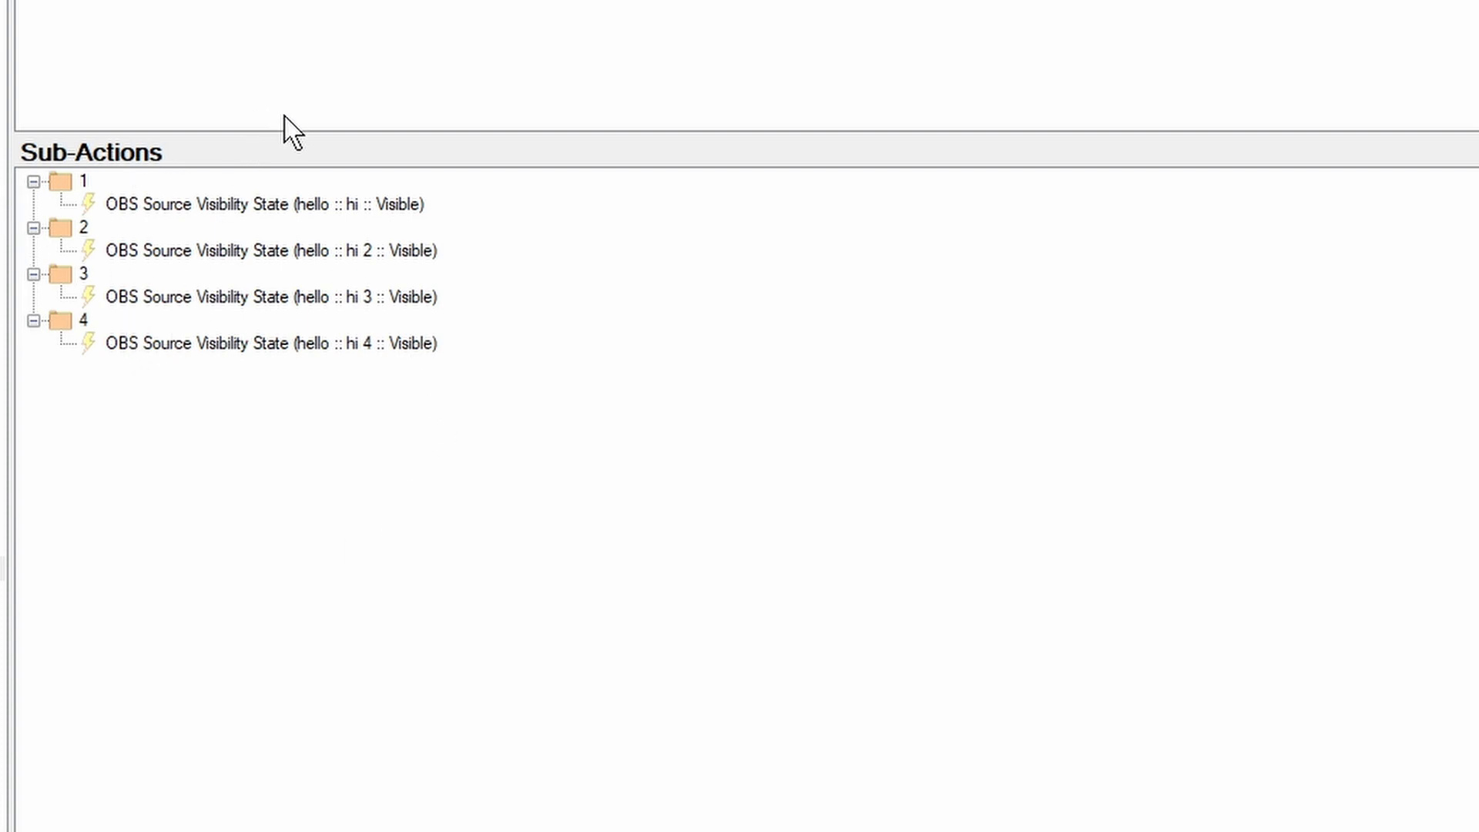
pyautogui.click(409, 205)
pyautogui.click(405, 251)
pyautogui.click(405, 298)
pyautogui.click(422, 344)
pyautogui.click(327, 207)
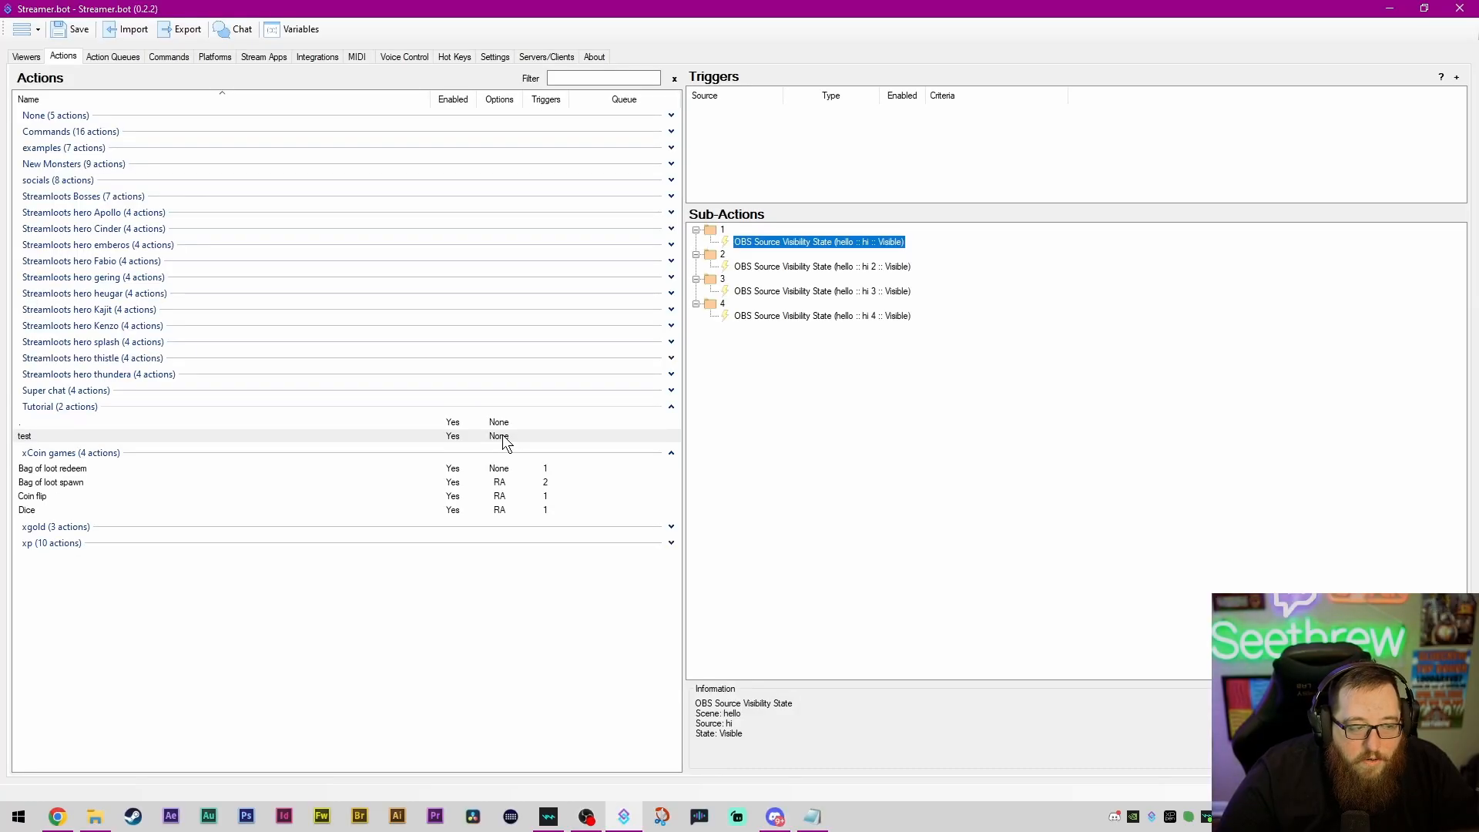
# Step: Edit the test action in the Tutorial group to enable its Random Action option
pyautogui.click(503, 436)
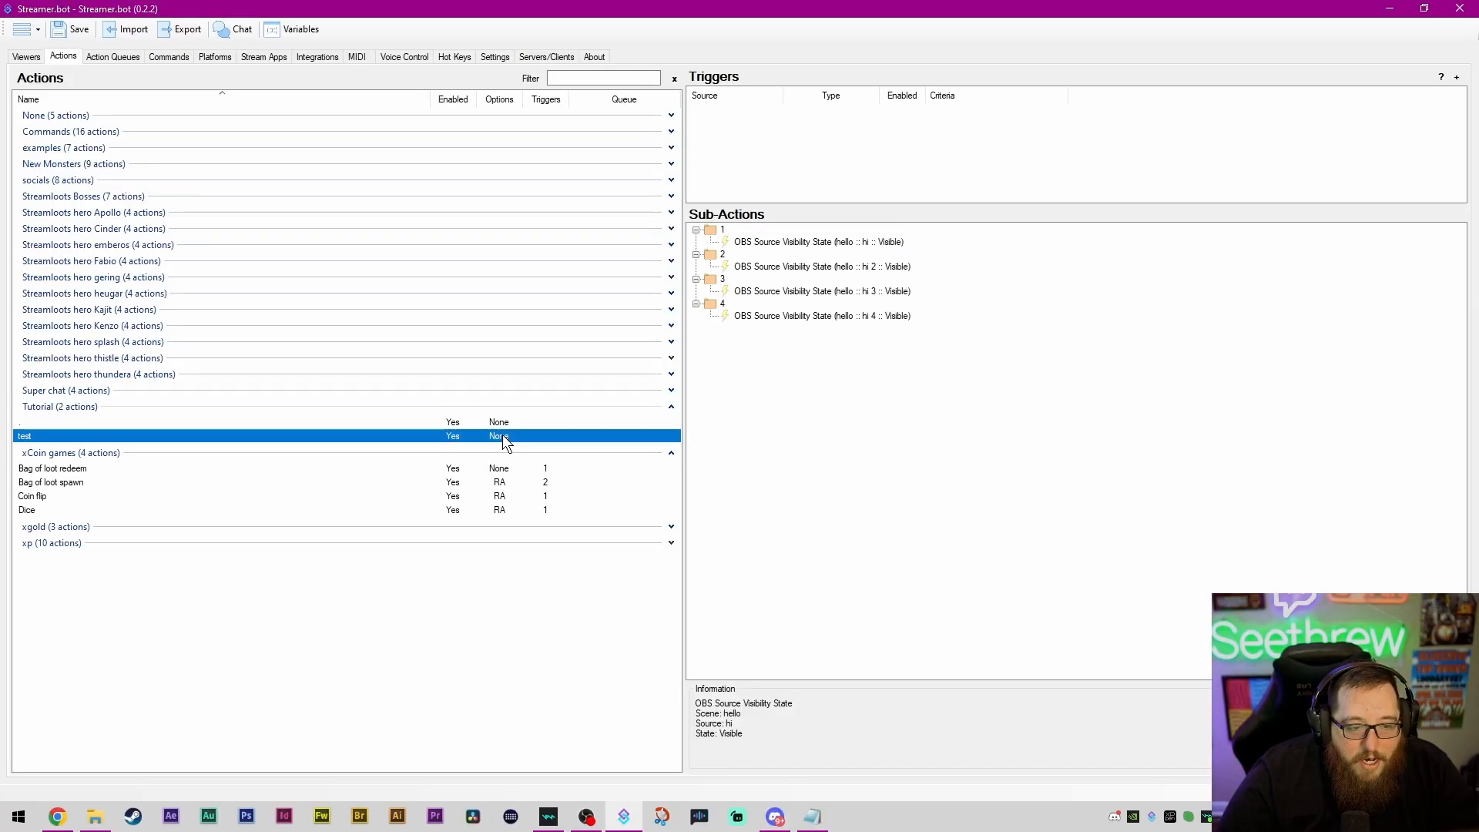
pyautogui.rightClick(502, 435)
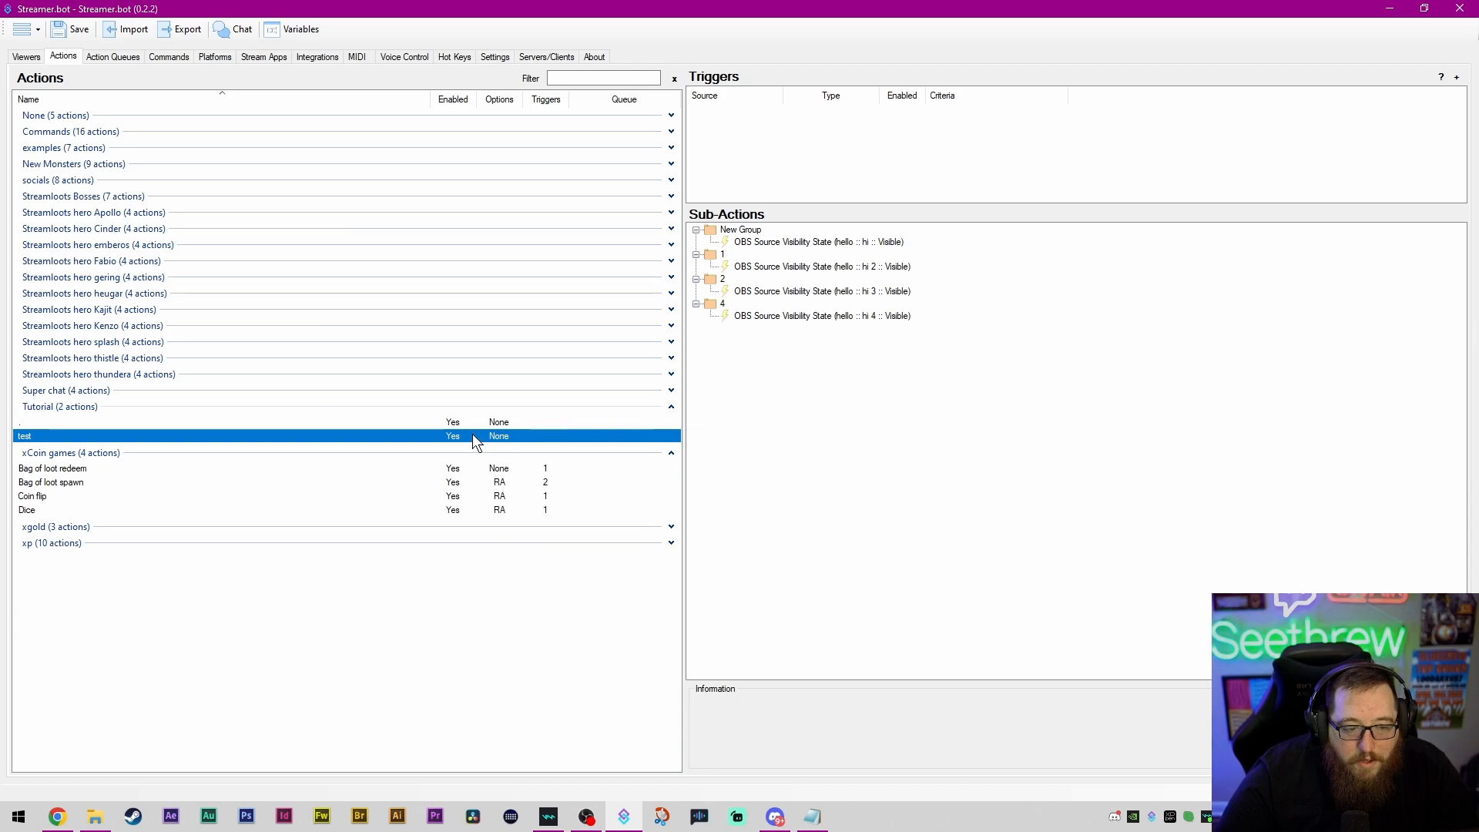
pyautogui.click(548, 460)
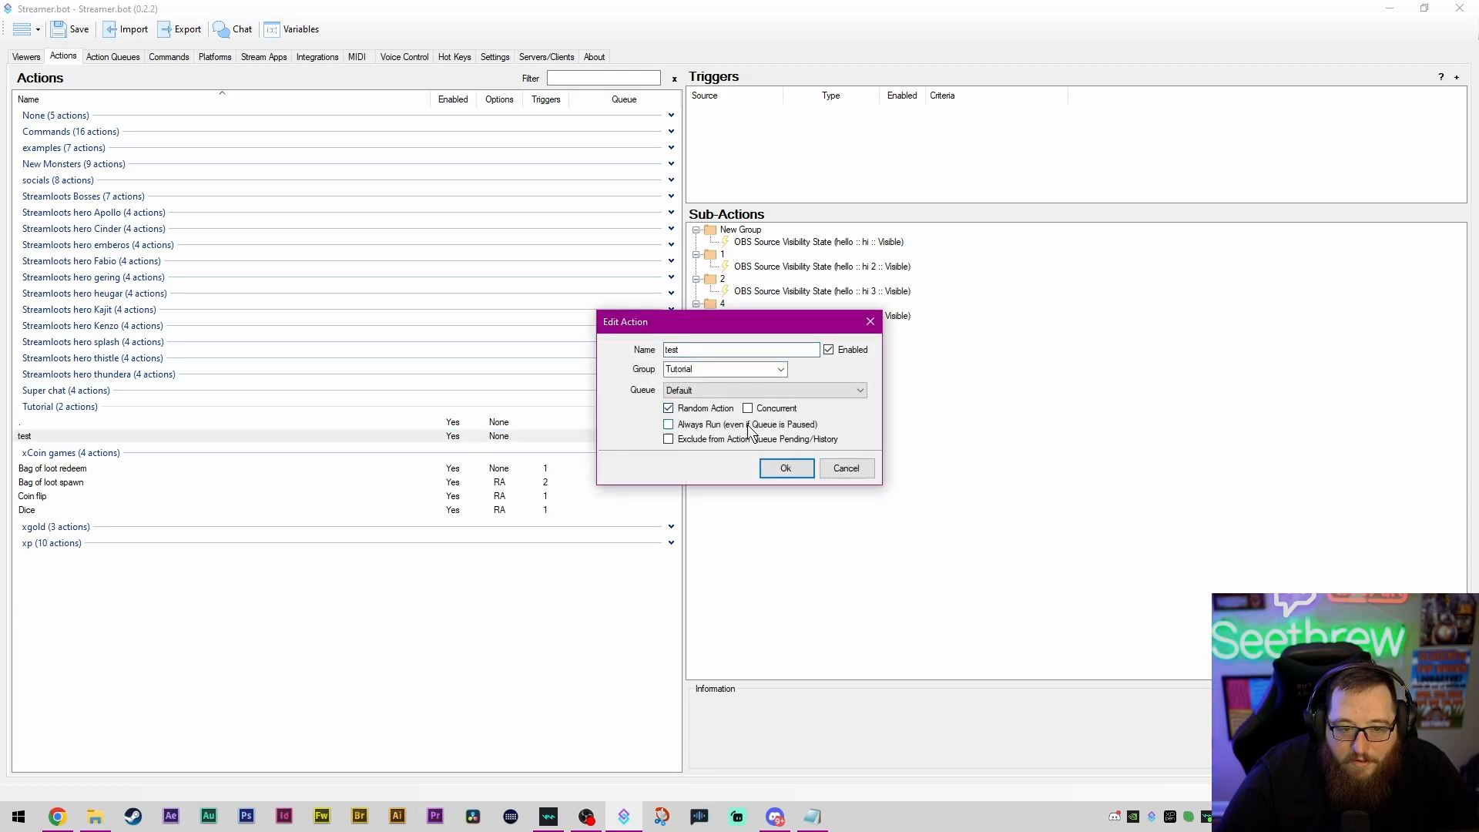
pyautogui.click(779, 468)
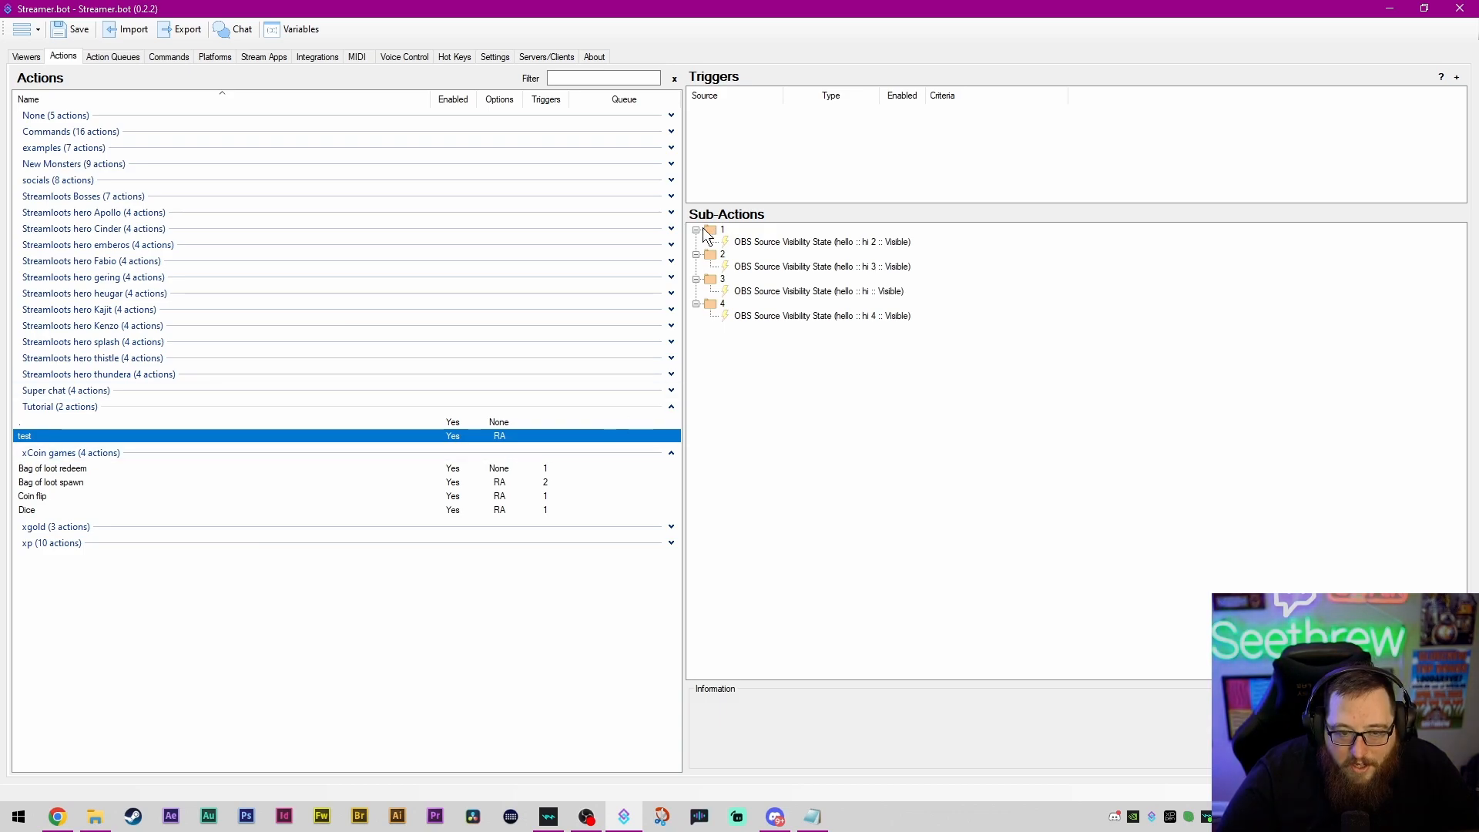
pyautogui.click(816, 373)
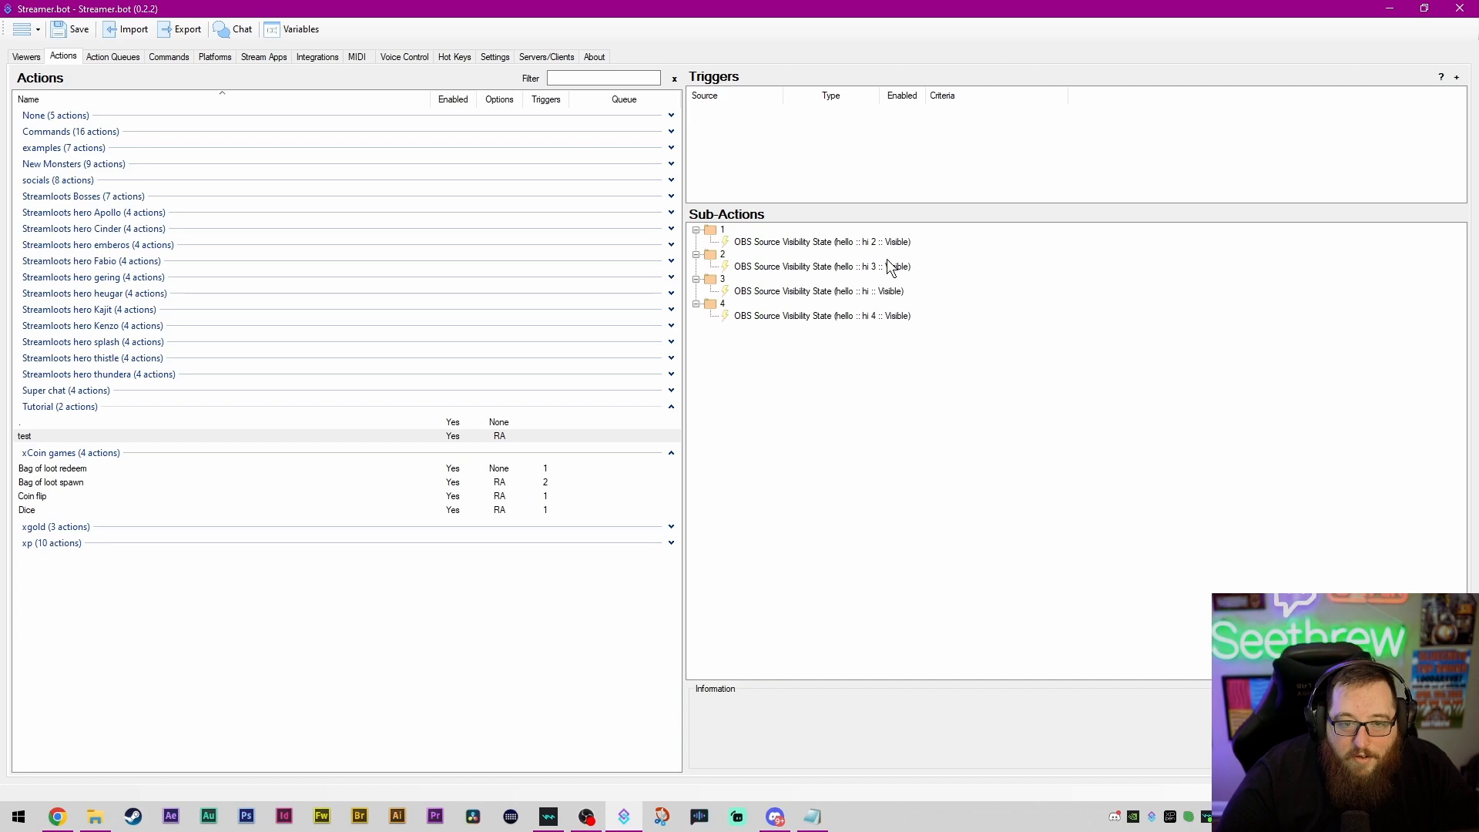
pyautogui.rightClick(831, 367)
pyautogui.moveTo(900, 397)
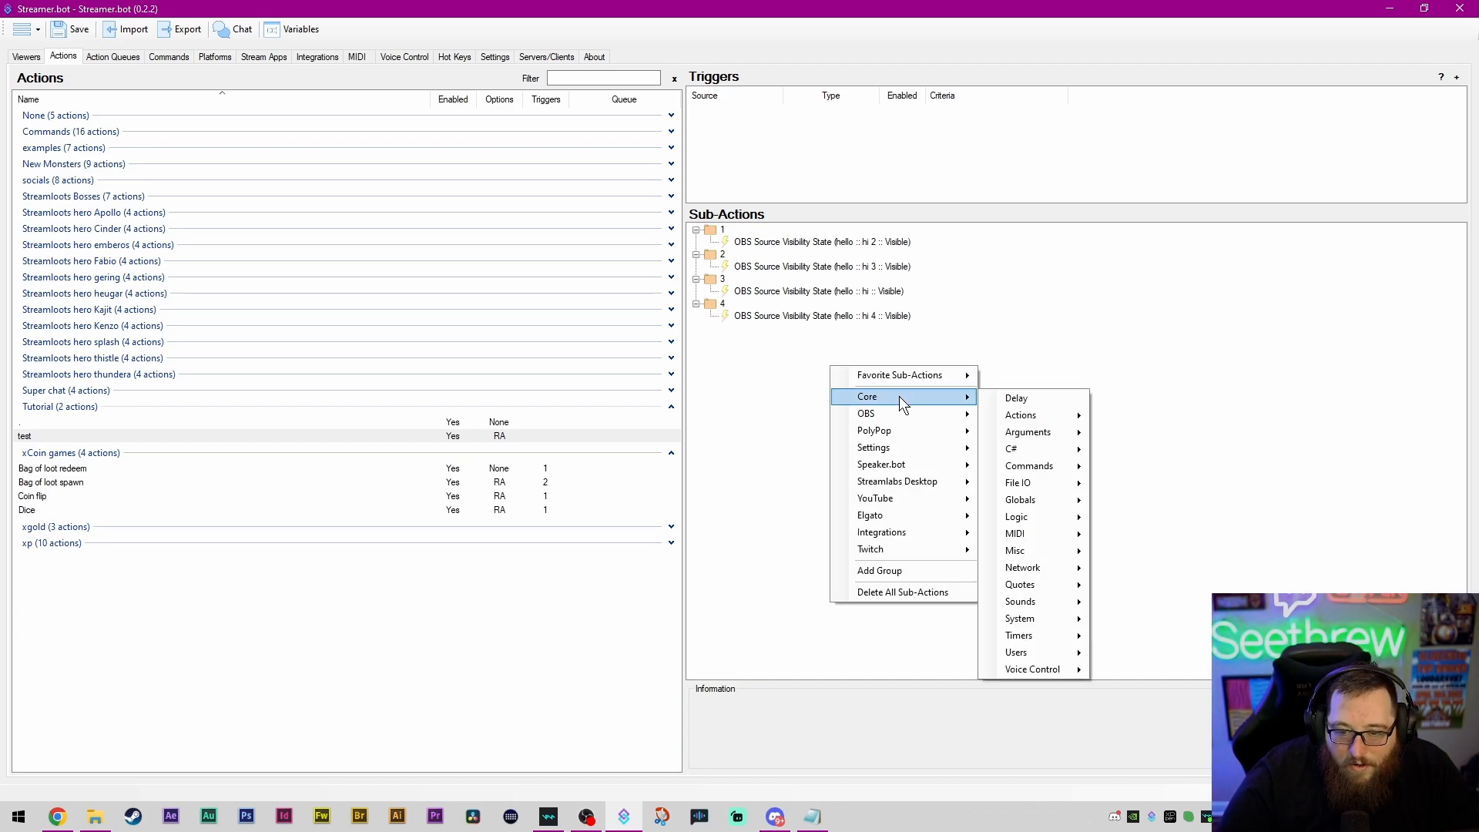
pyautogui.click(811, 389)
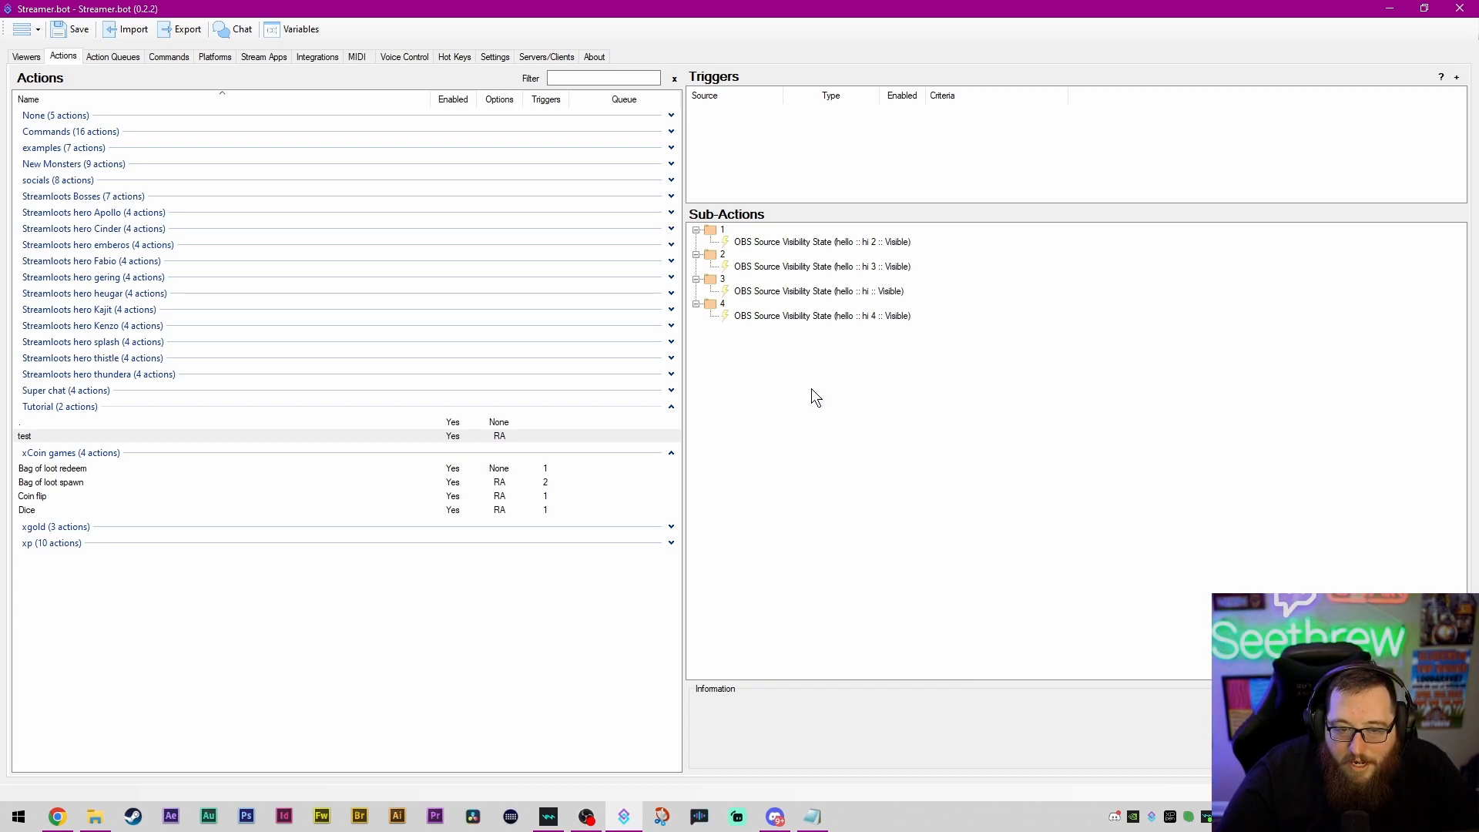
# Step: Check the VoiceMod connection among the integrations, and look at the Soundboard and Voicebox pages in the Voicemod app
pyautogui.click(318, 57)
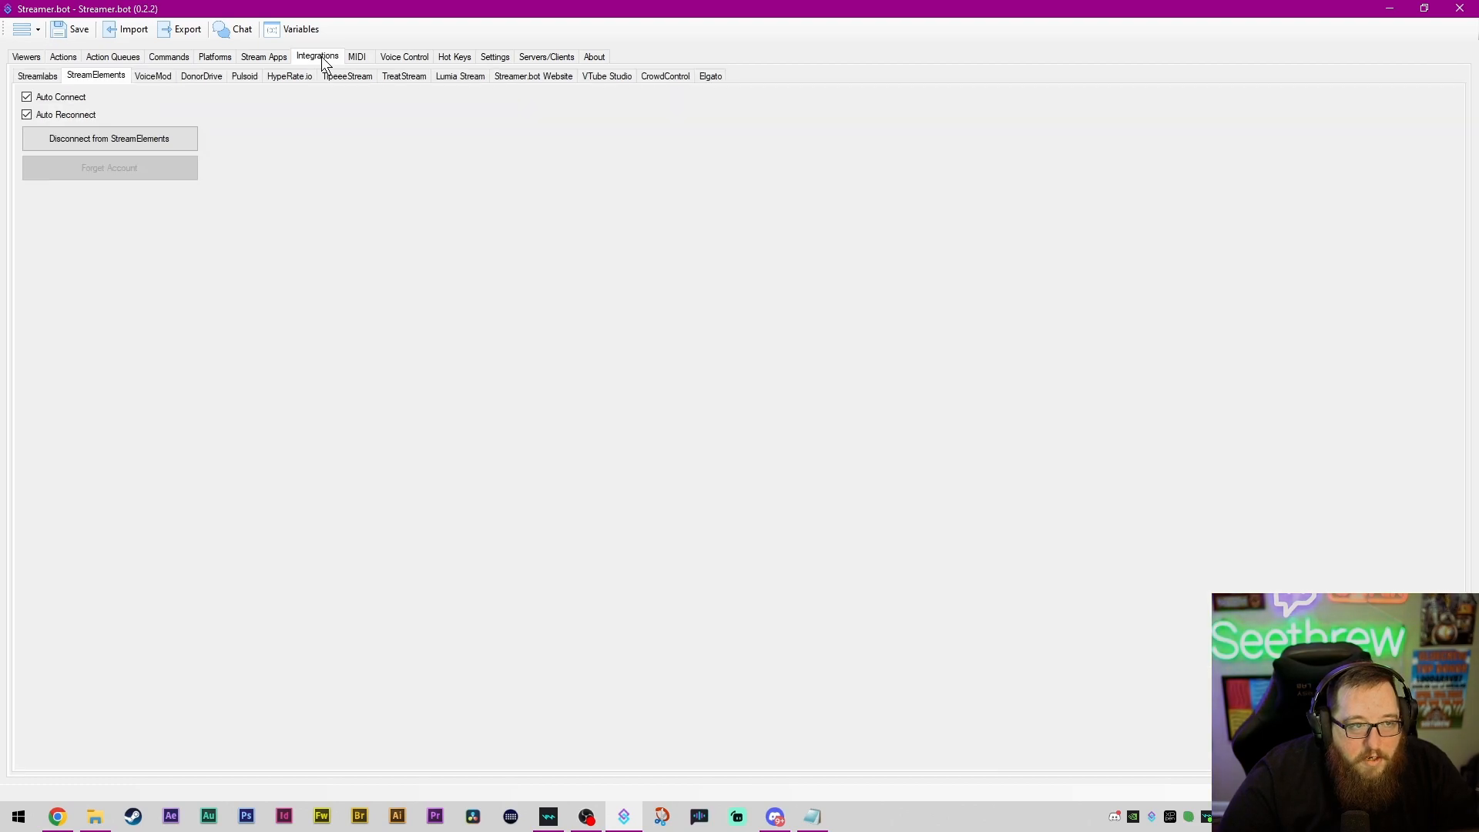
pyautogui.click(156, 77)
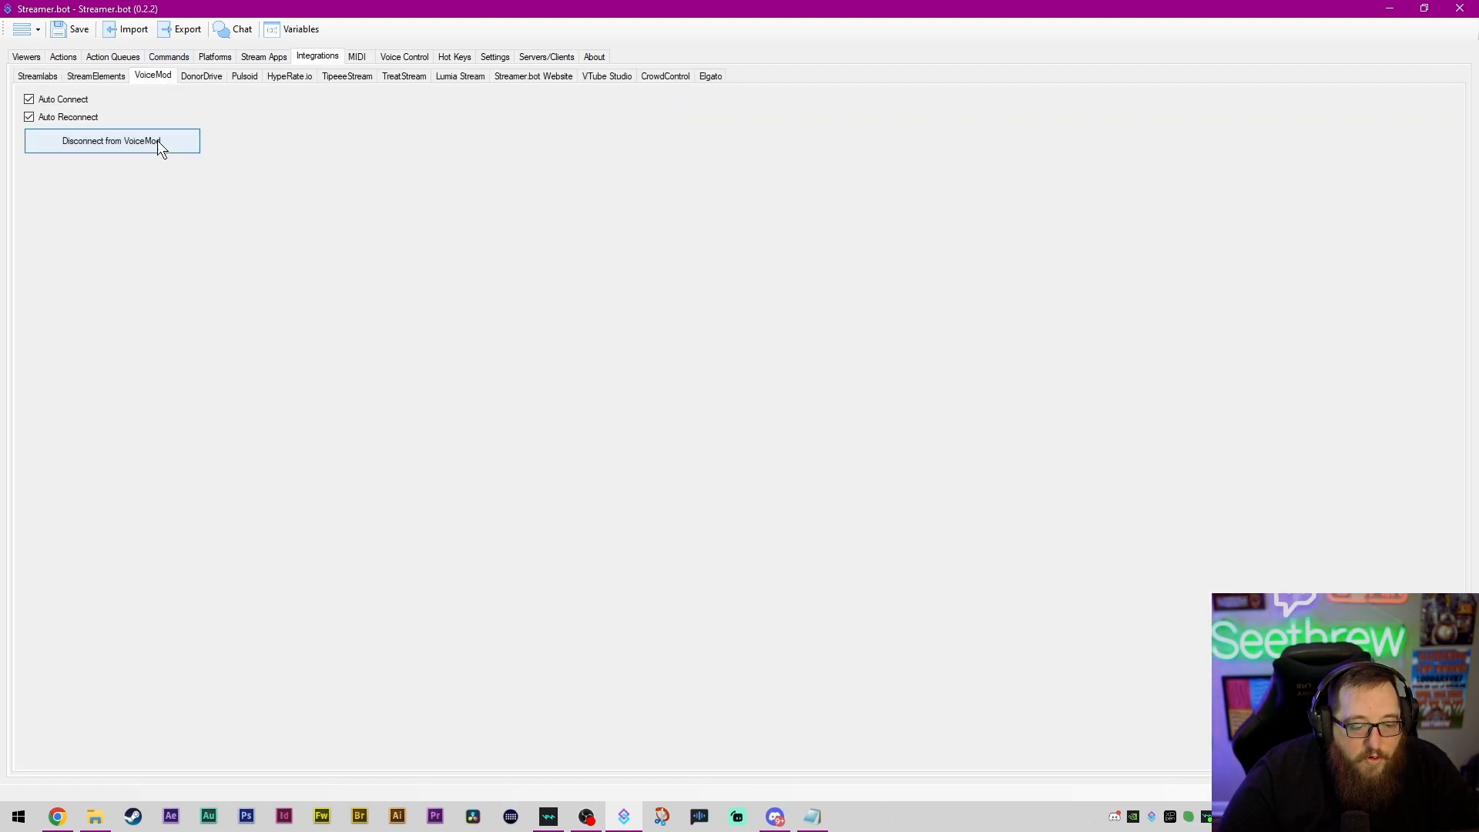
pyautogui.click(548, 817)
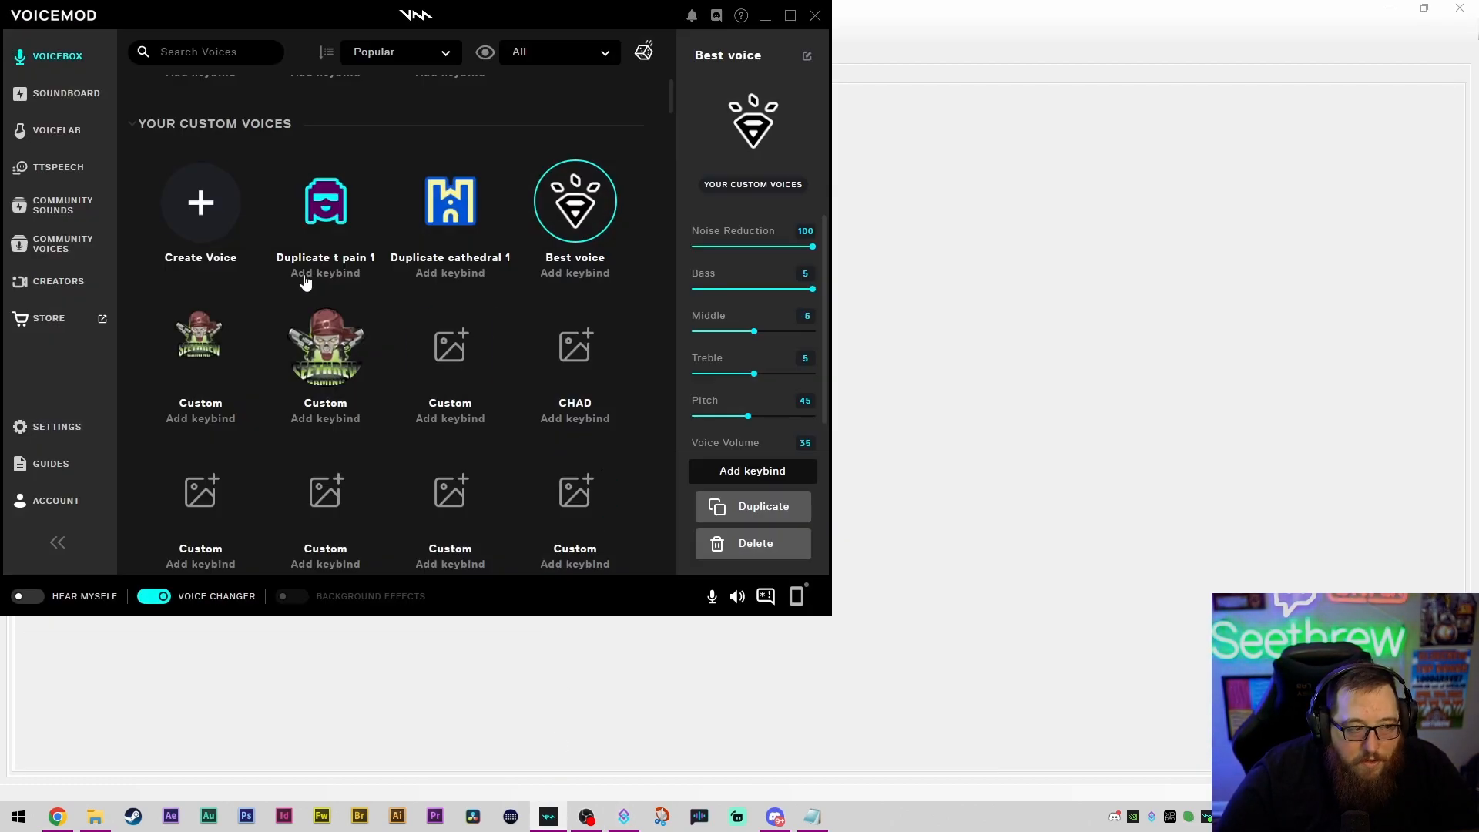
pyautogui.click(62, 100)
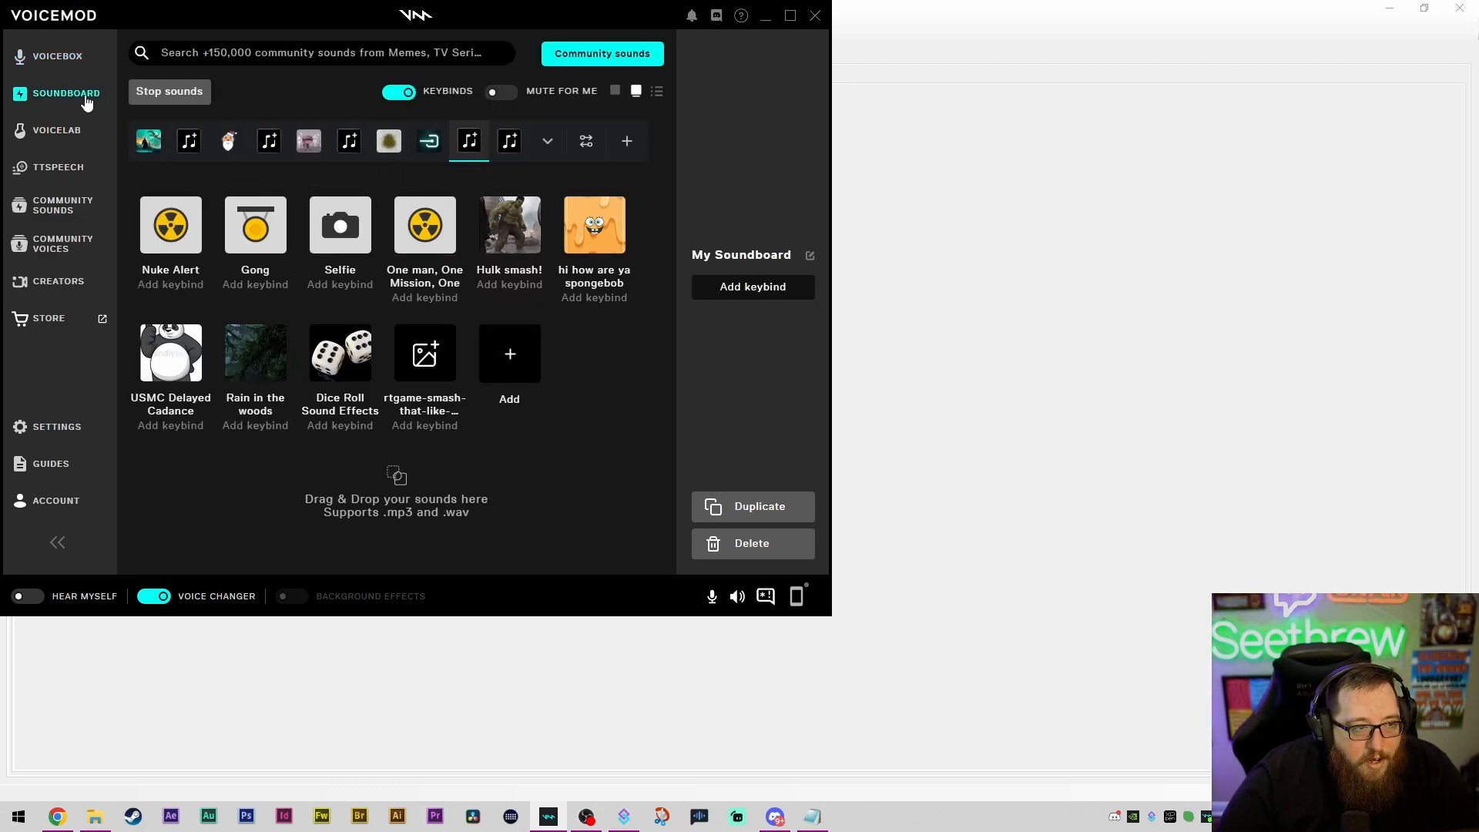
pyautogui.click(53, 60)
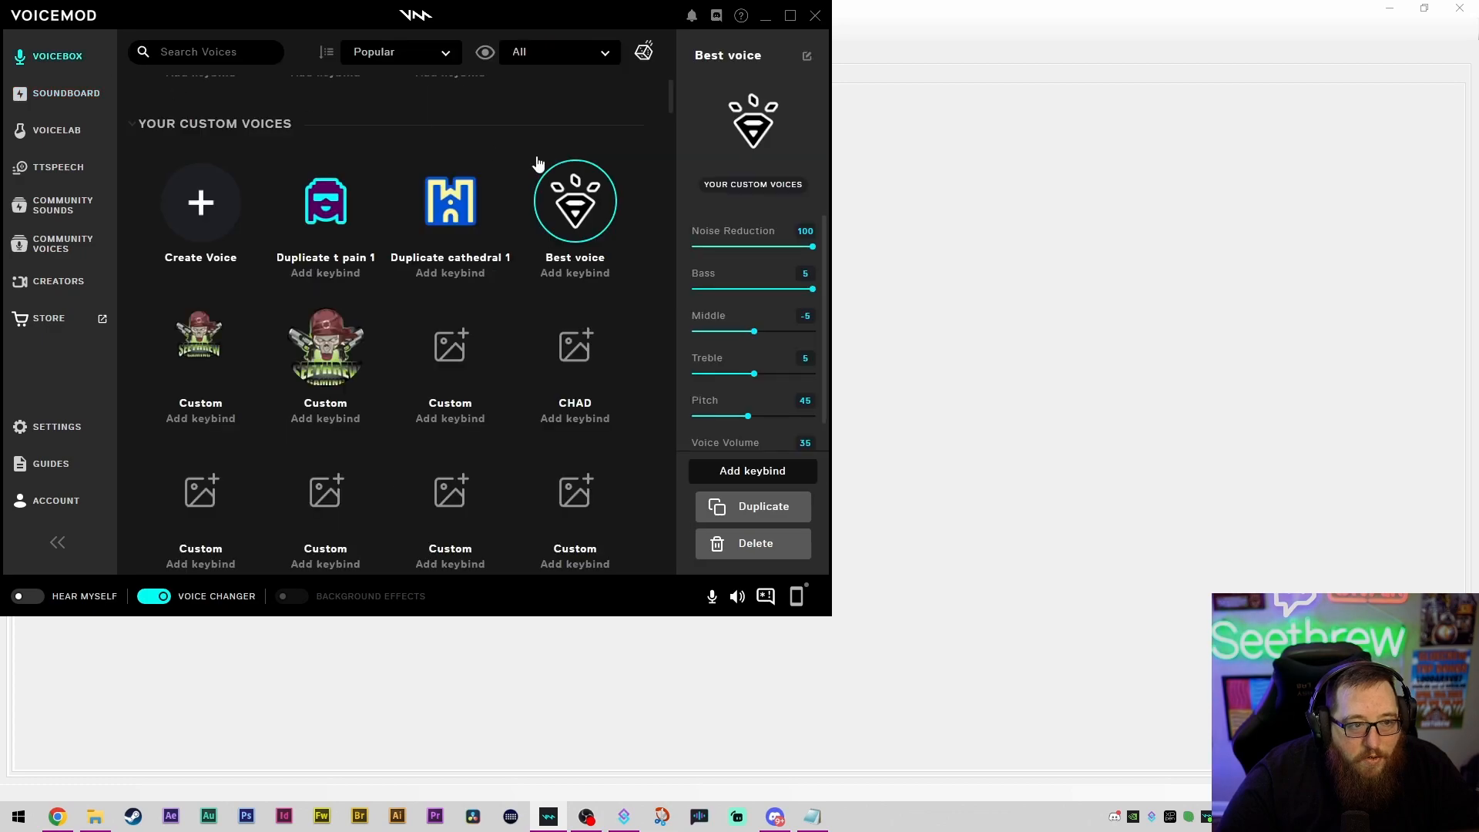
pyautogui.click(765, 17)
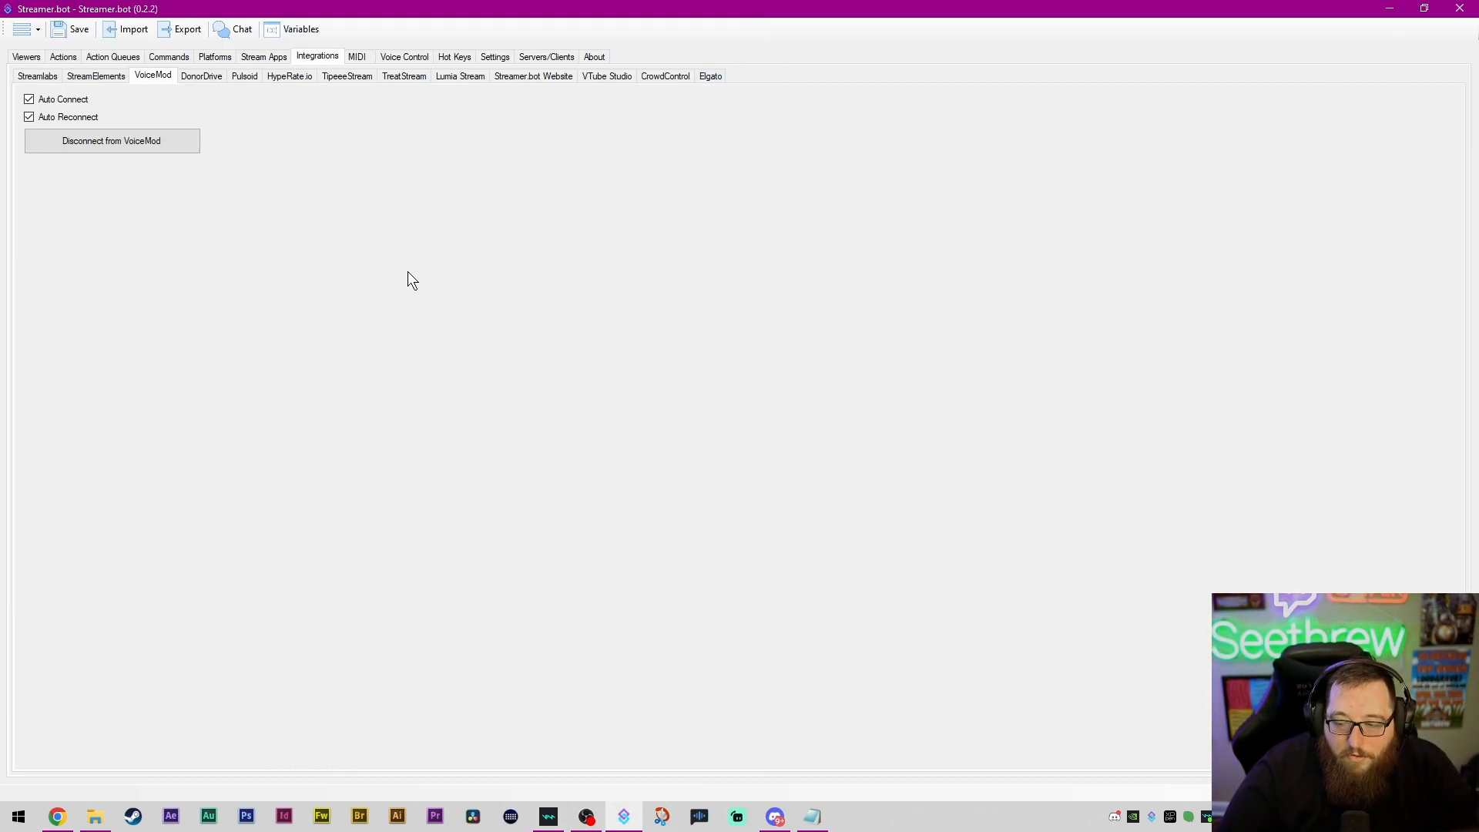
# Step: Start a Play Sound sub-action for the test action and browse the Monster sounds folder for a sound file
pyautogui.click(64, 58)
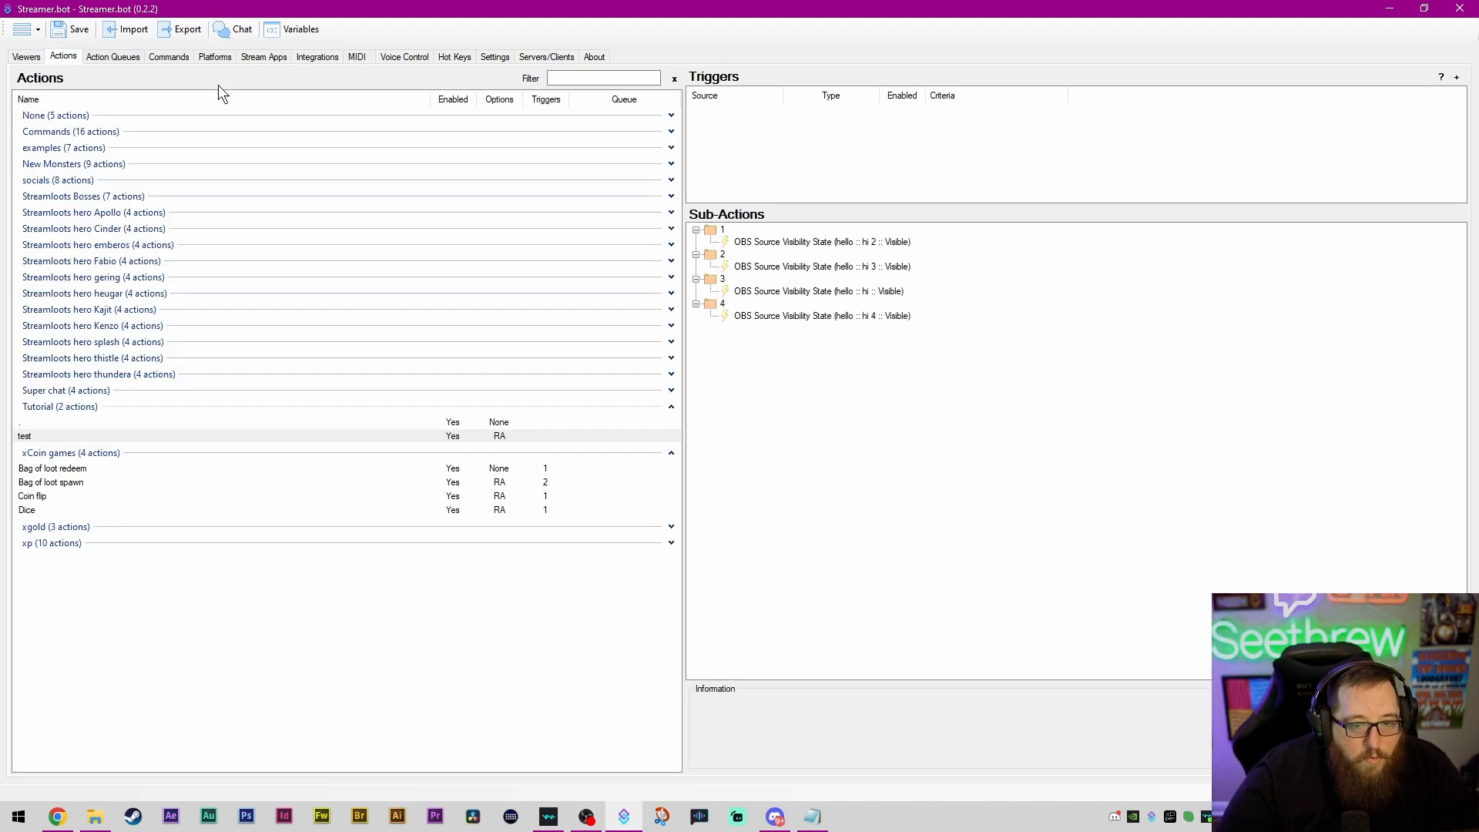
pyautogui.rightClick(793, 386)
pyautogui.moveTo(865, 420)
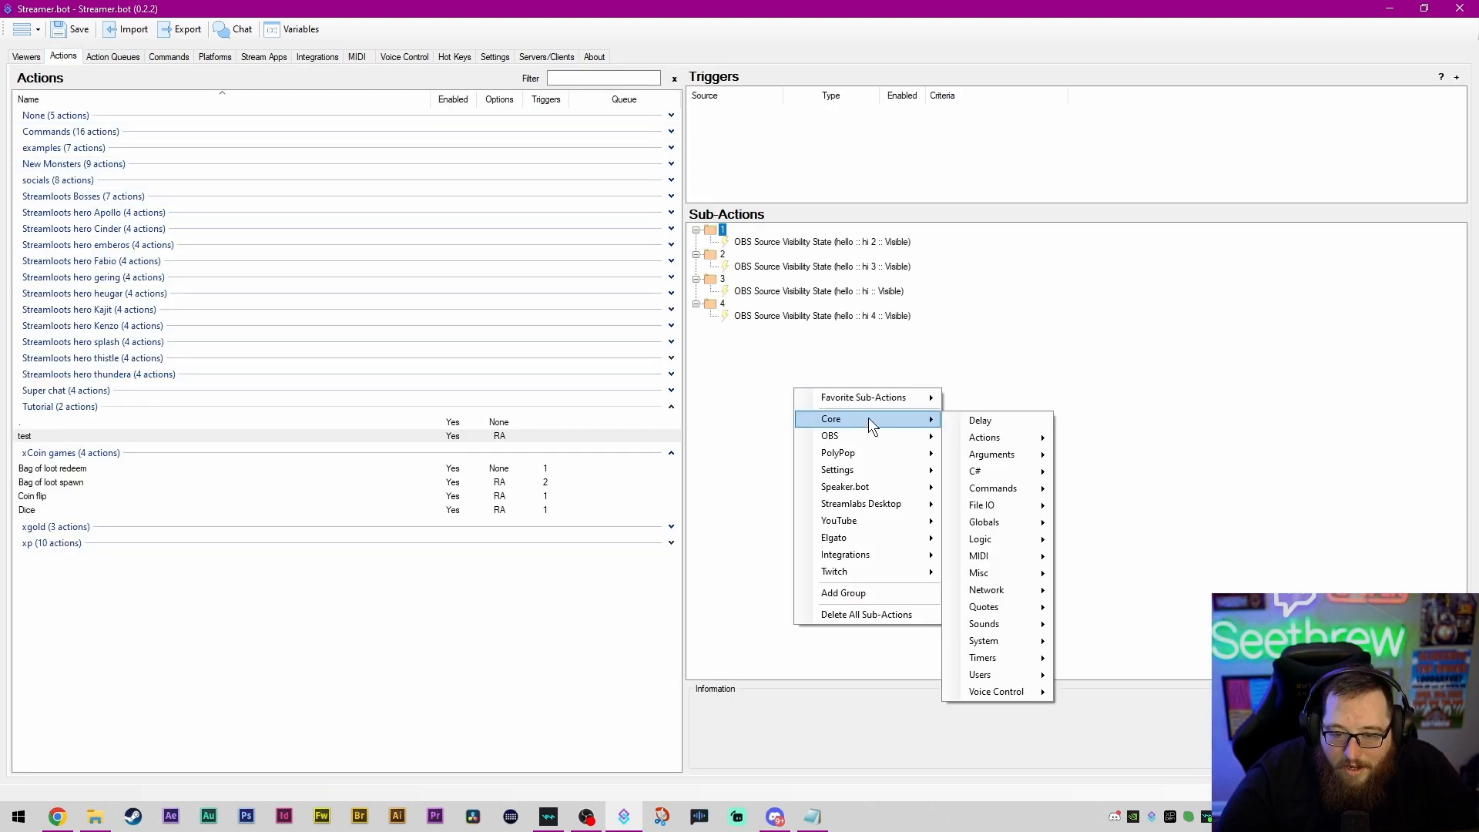
pyautogui.moveTo(1001, 628)
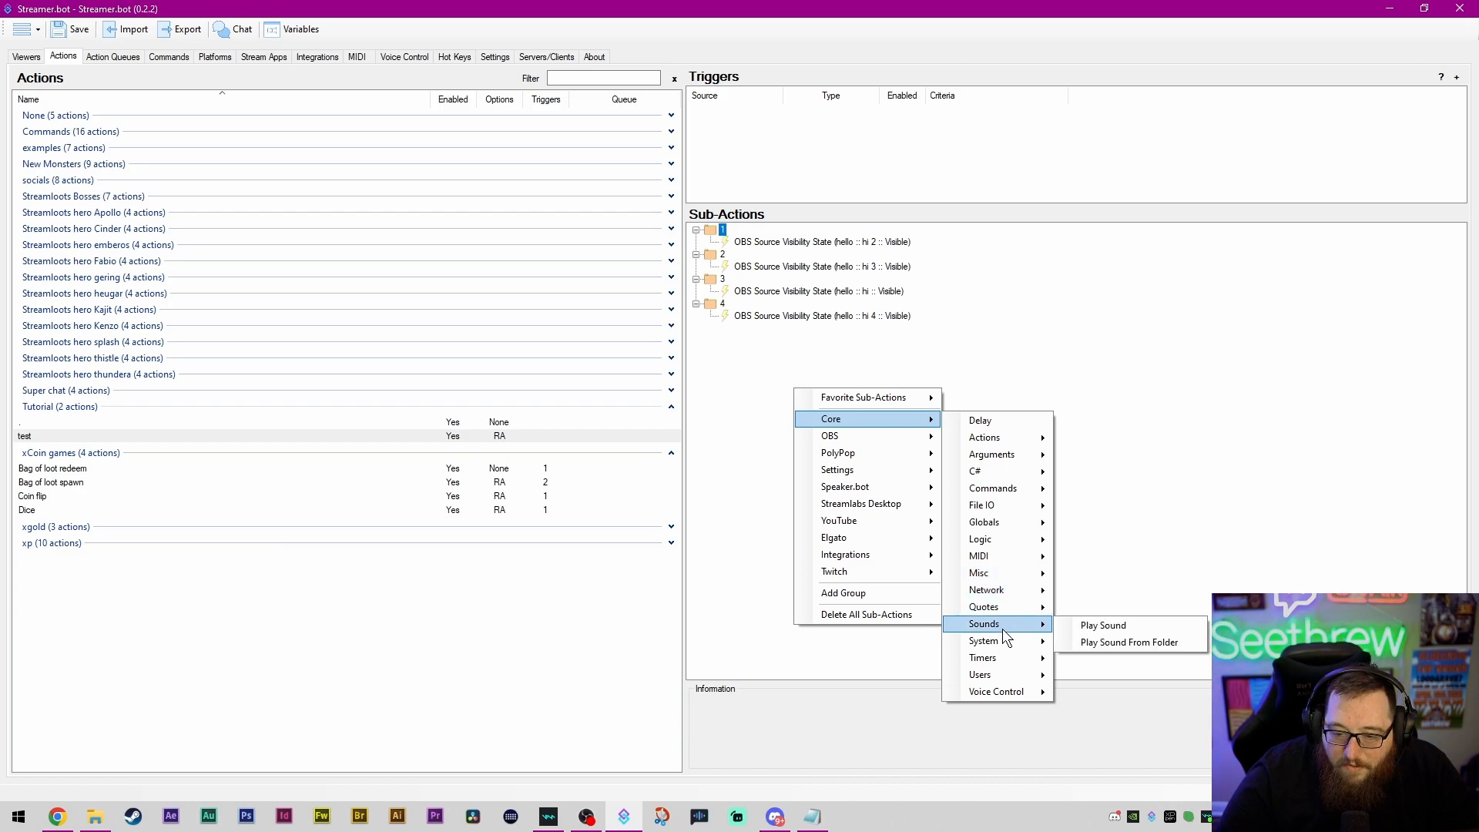
pyautogui.click(1091, 627)
pyautogui.click(845, 379)
pyautogui.scroll(-4, 356, 376)
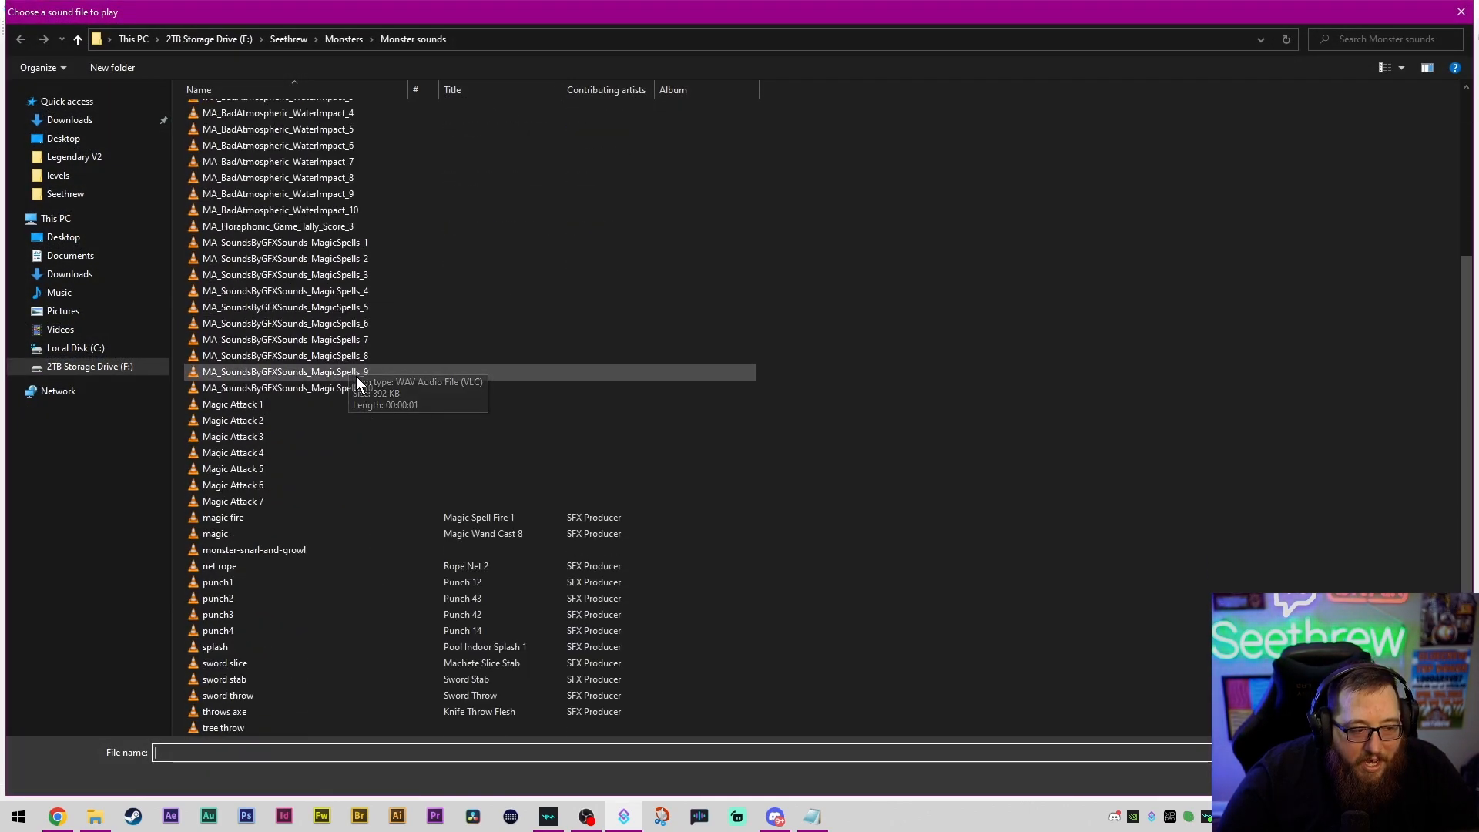
pyautogui.scroll(3, 324, 324)
pyautogui.scroll(-3, 316, 292)
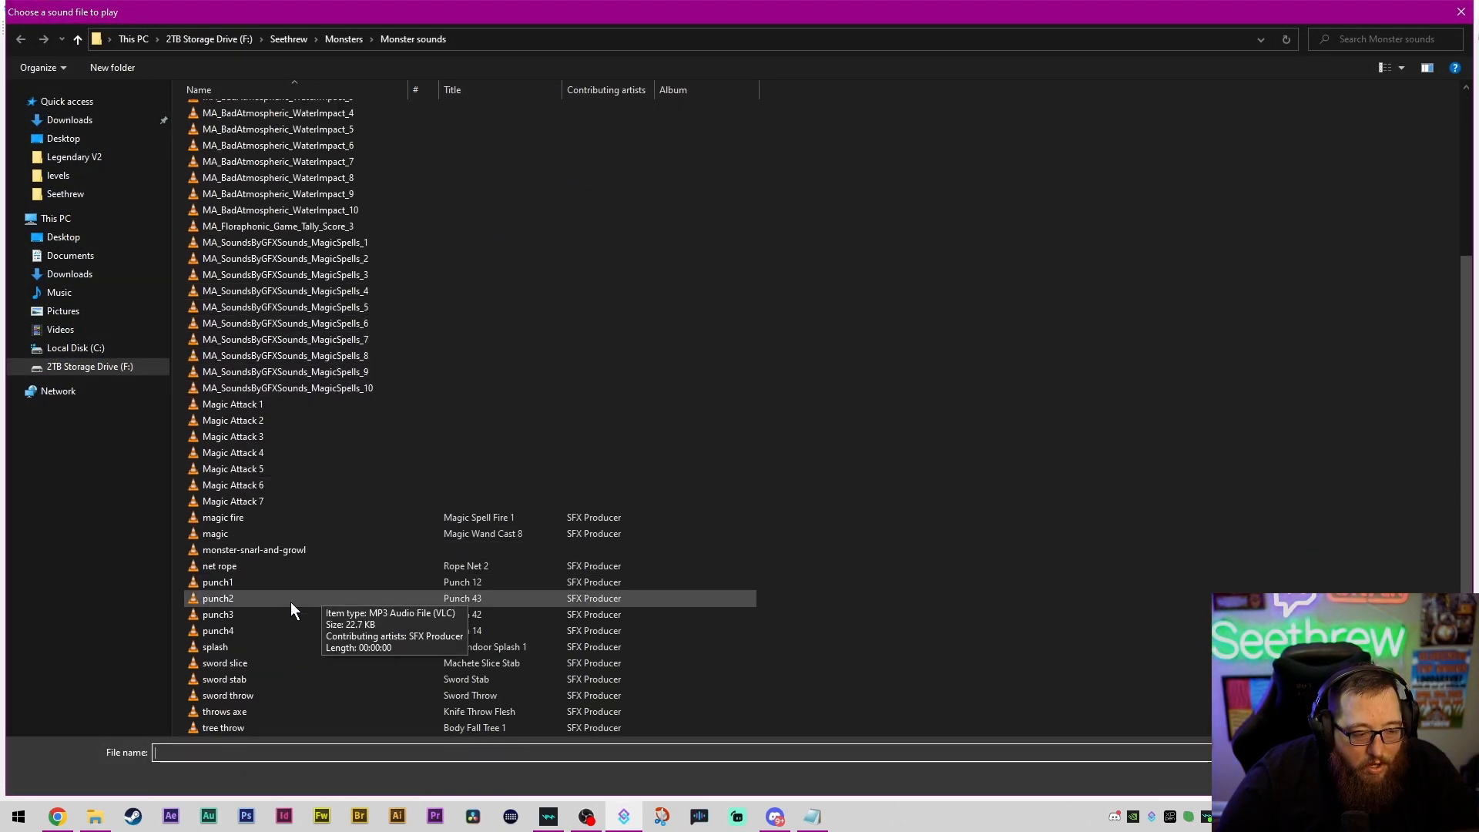
pyautogui.scroll(5, 441, 416)
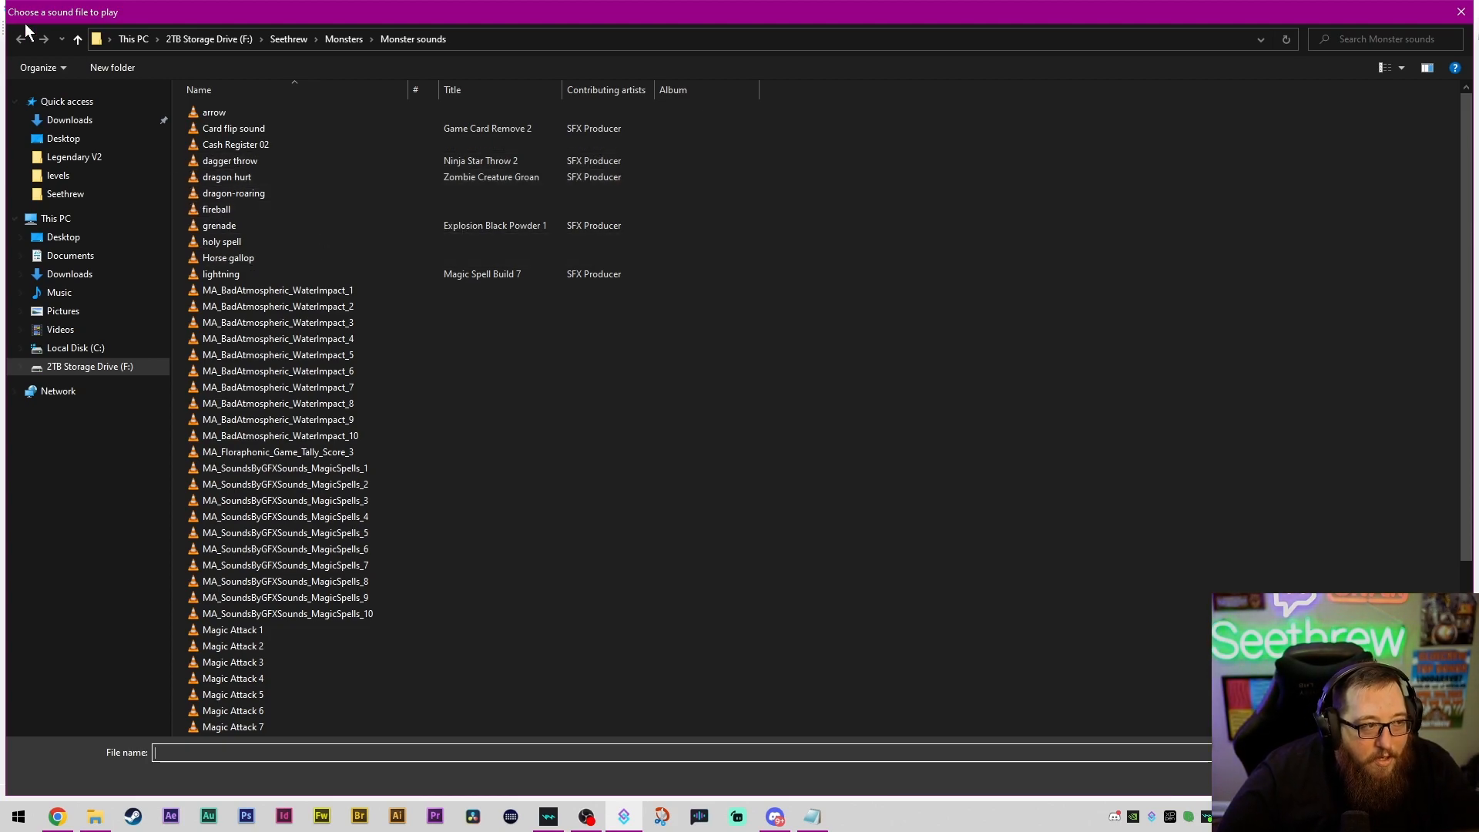
# Step: Choose hello1 from the Audio\Stream command sounds folder as the sound file and add the Play Sound sub-action
pyautogui.click(344, 38)
pyautogui.click(288, 38)
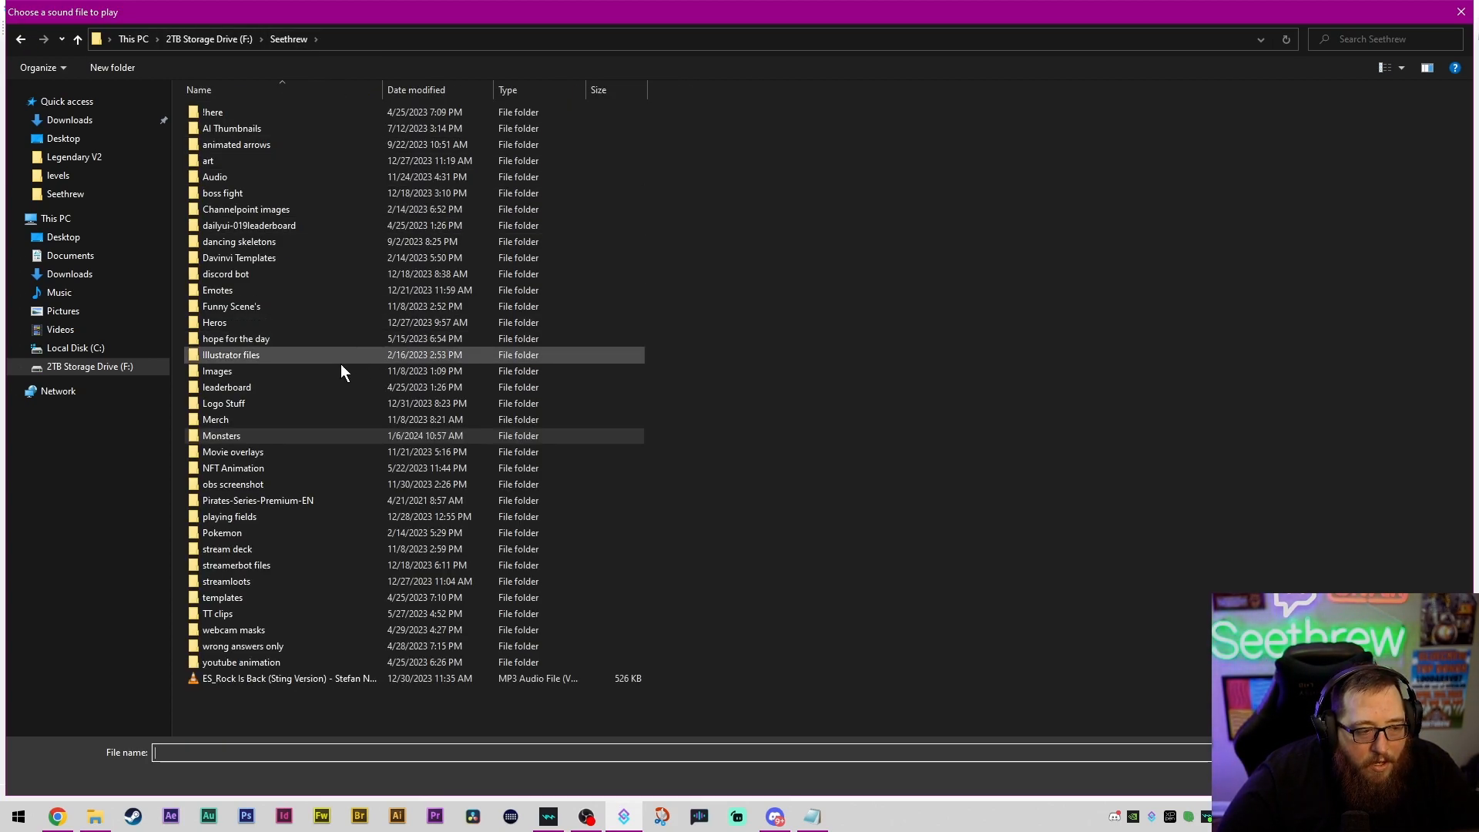
pyautogui.doubleClick(252, 178)
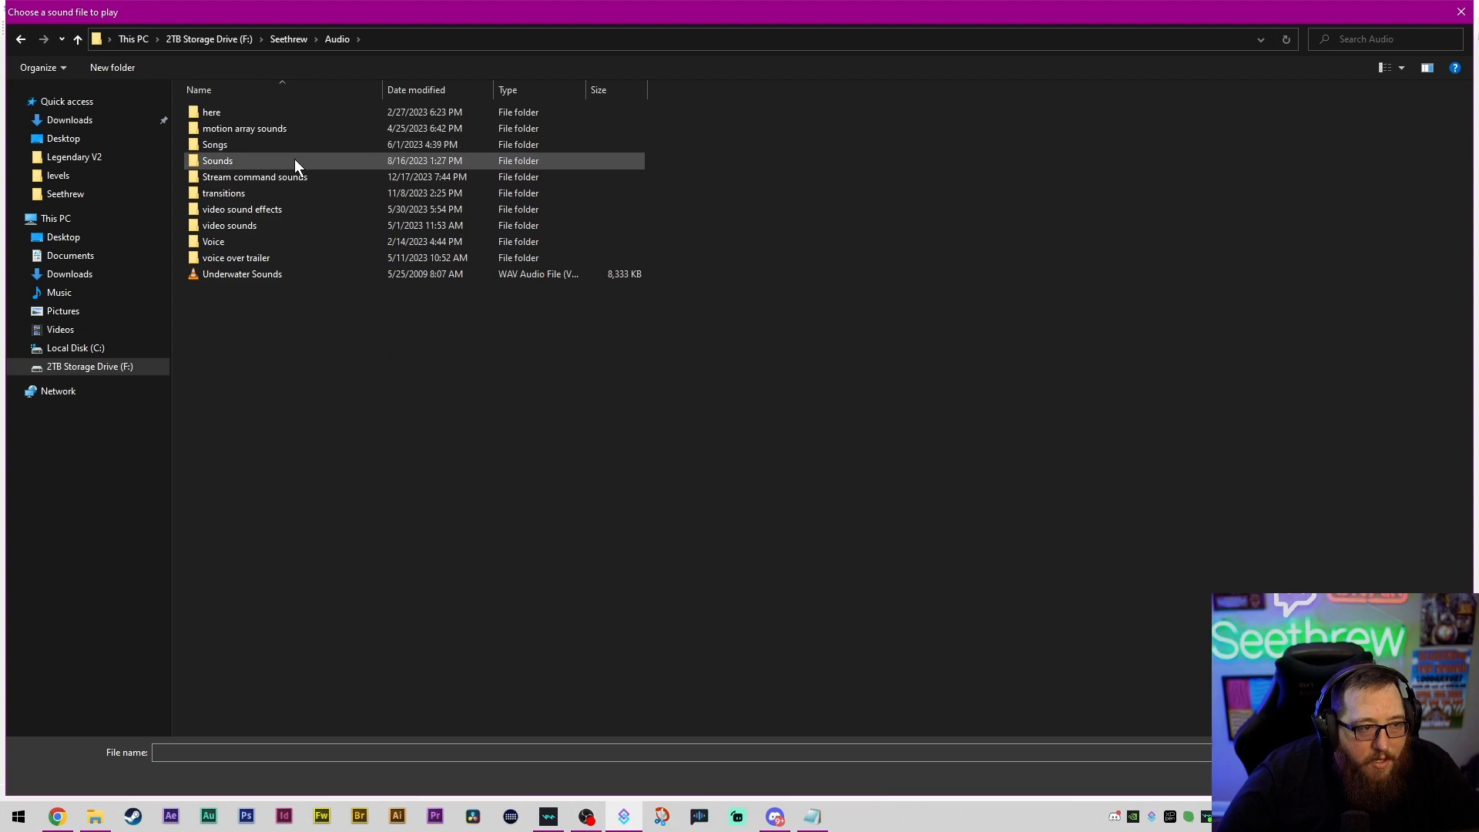
pyautogui.doubleClick(293, 172)
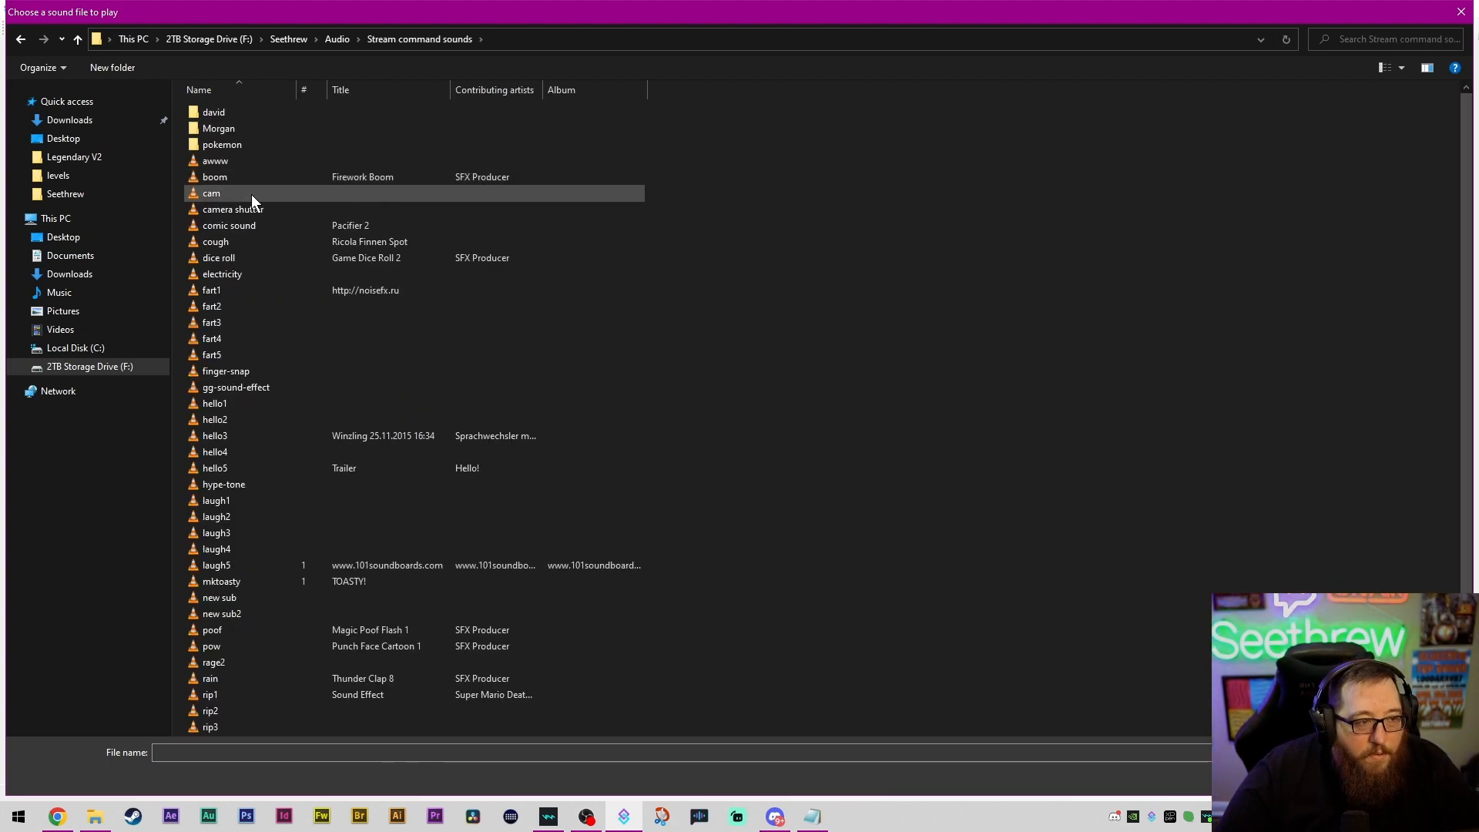
pyautogui.doubleClick(247, 405)
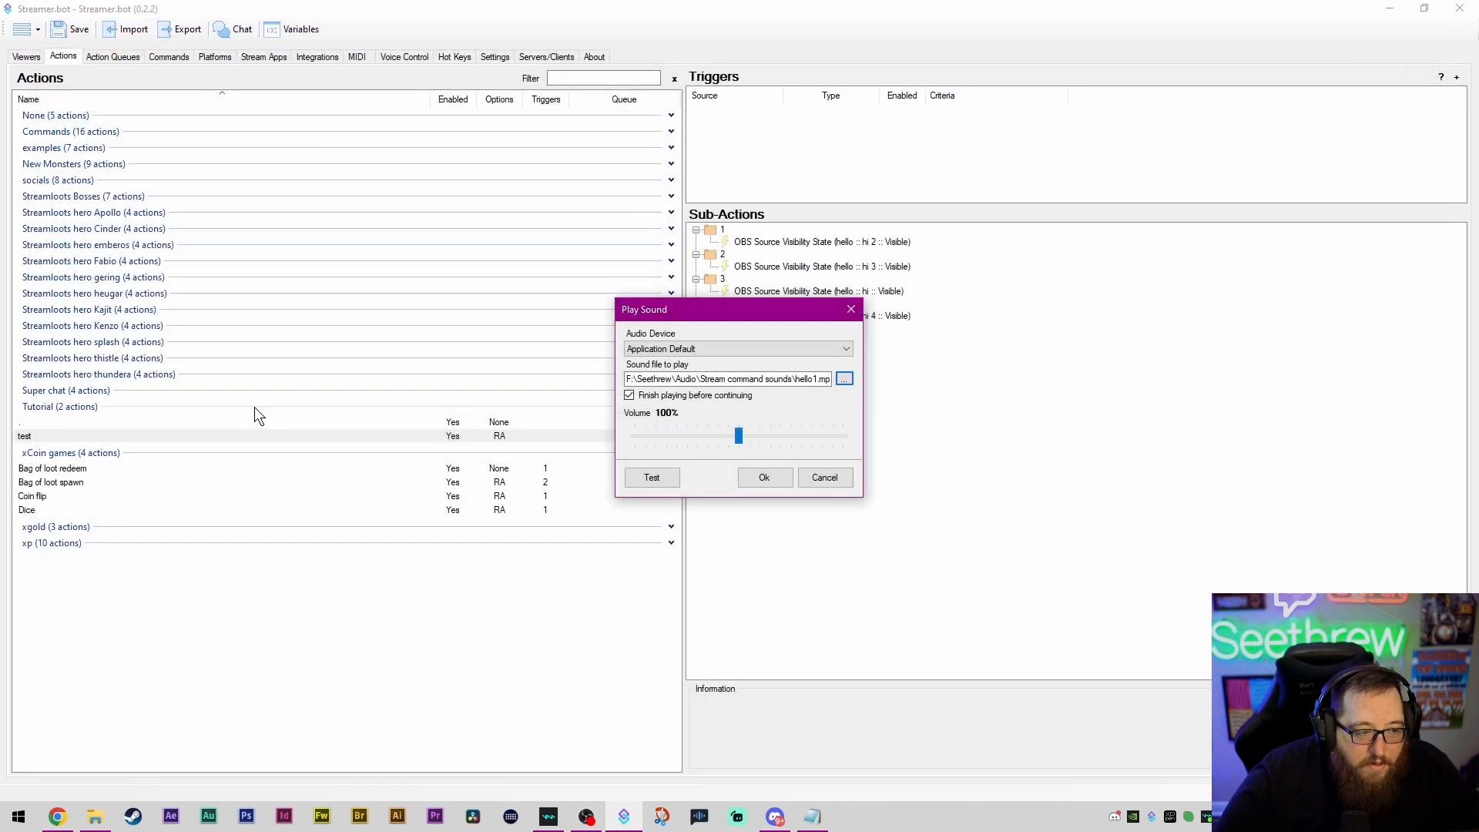
pyautogui.click(764, 478)
# Step: Move the Play Sound sub-action into group 1 and disable its Finish playing before continuing option
pyautogui.moveTo(850, 330); pyautogui.dragTo(877, 264)
pyautogui.moveTo(576, 133); pyautogui.dragTo(590, 102)
pyautogui.doubleClick(604, 116)
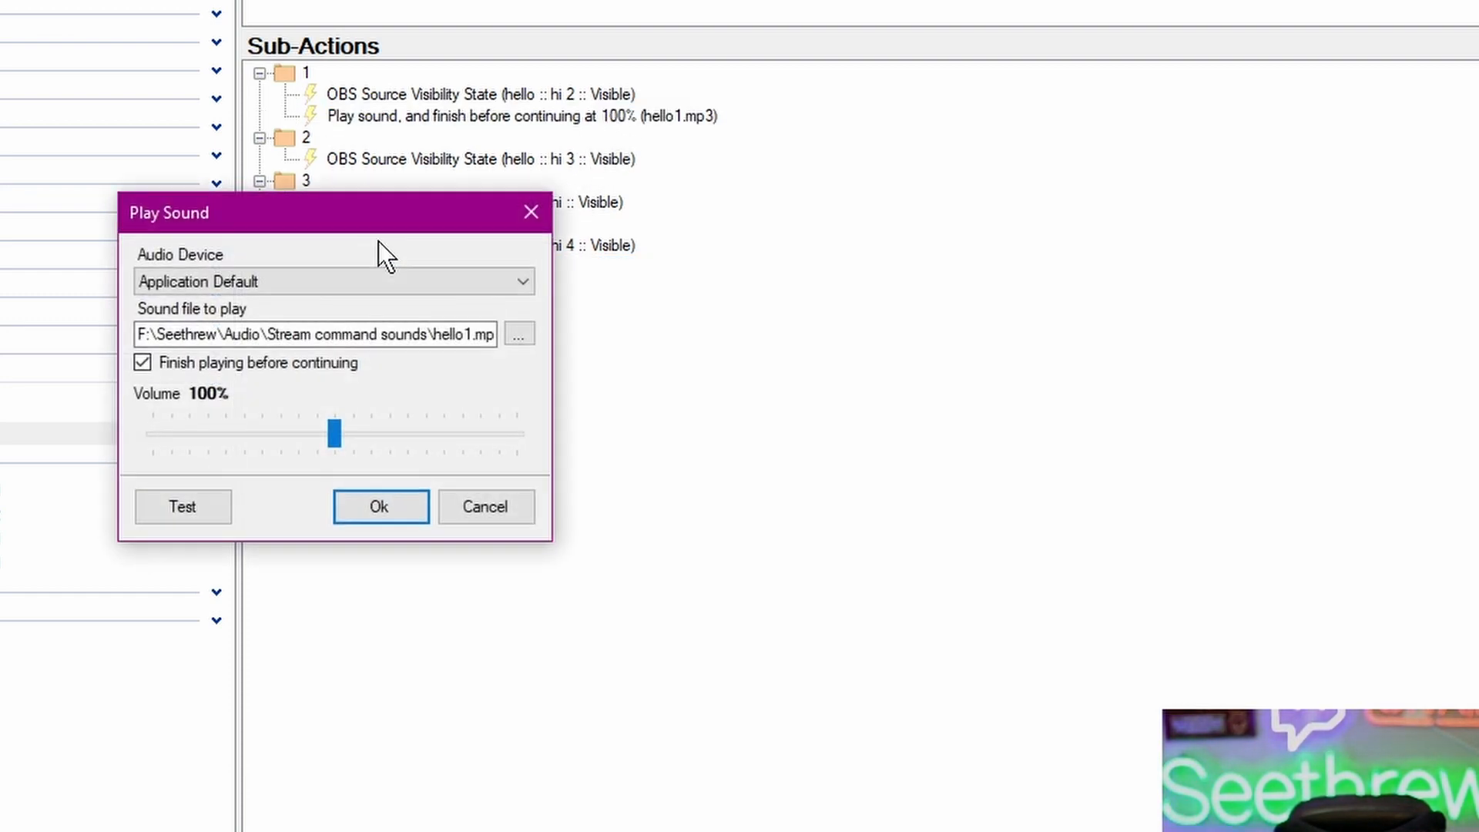
pyautogui.click(145, 360)
pyautogui.click(380, 506)
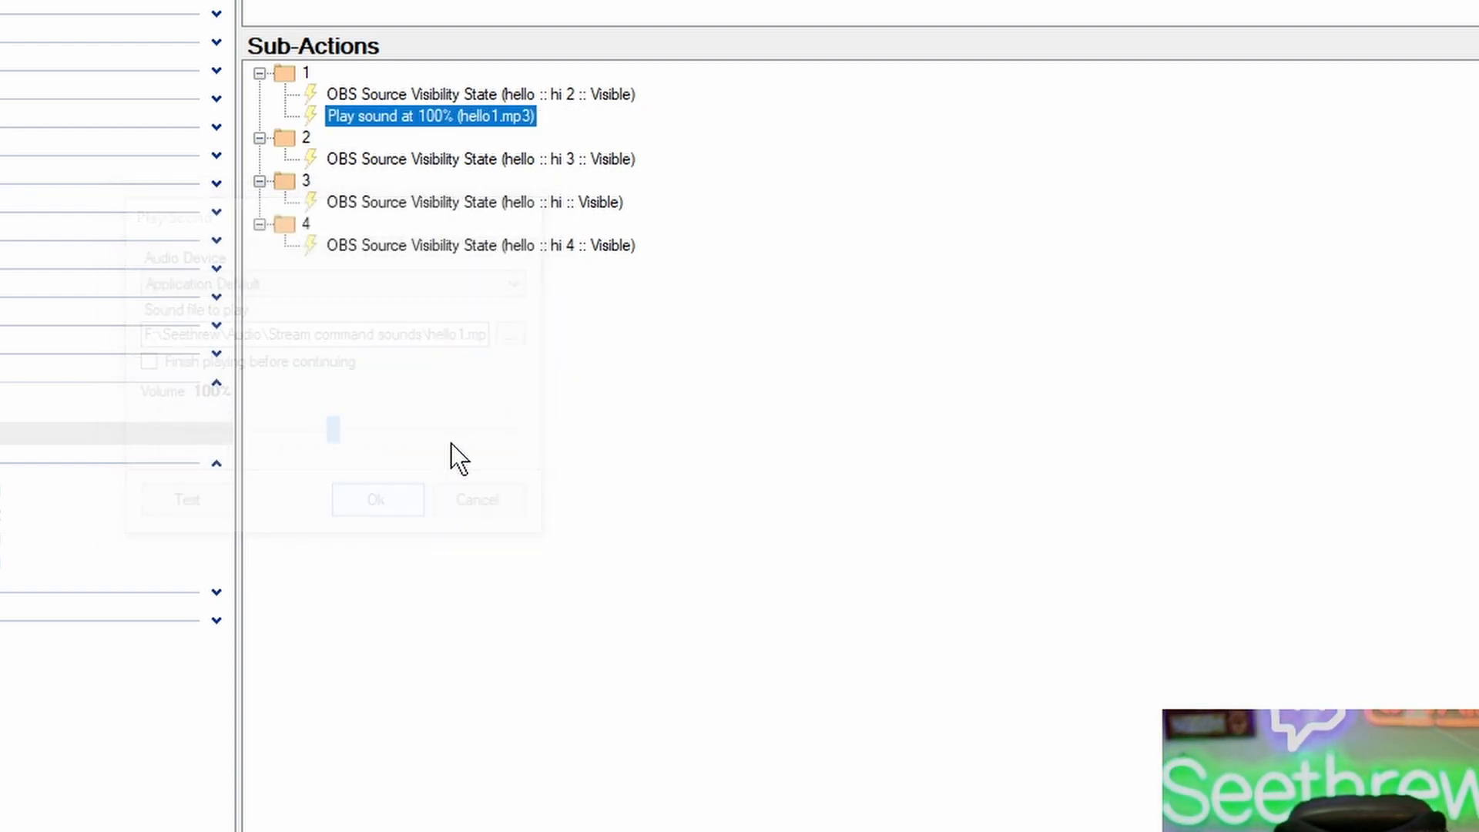
# Step: Duplicate the Play Sound sub-action so that groups 2, 3 and 4 each contain a copy
pyautogui.rightClick(509, 114)
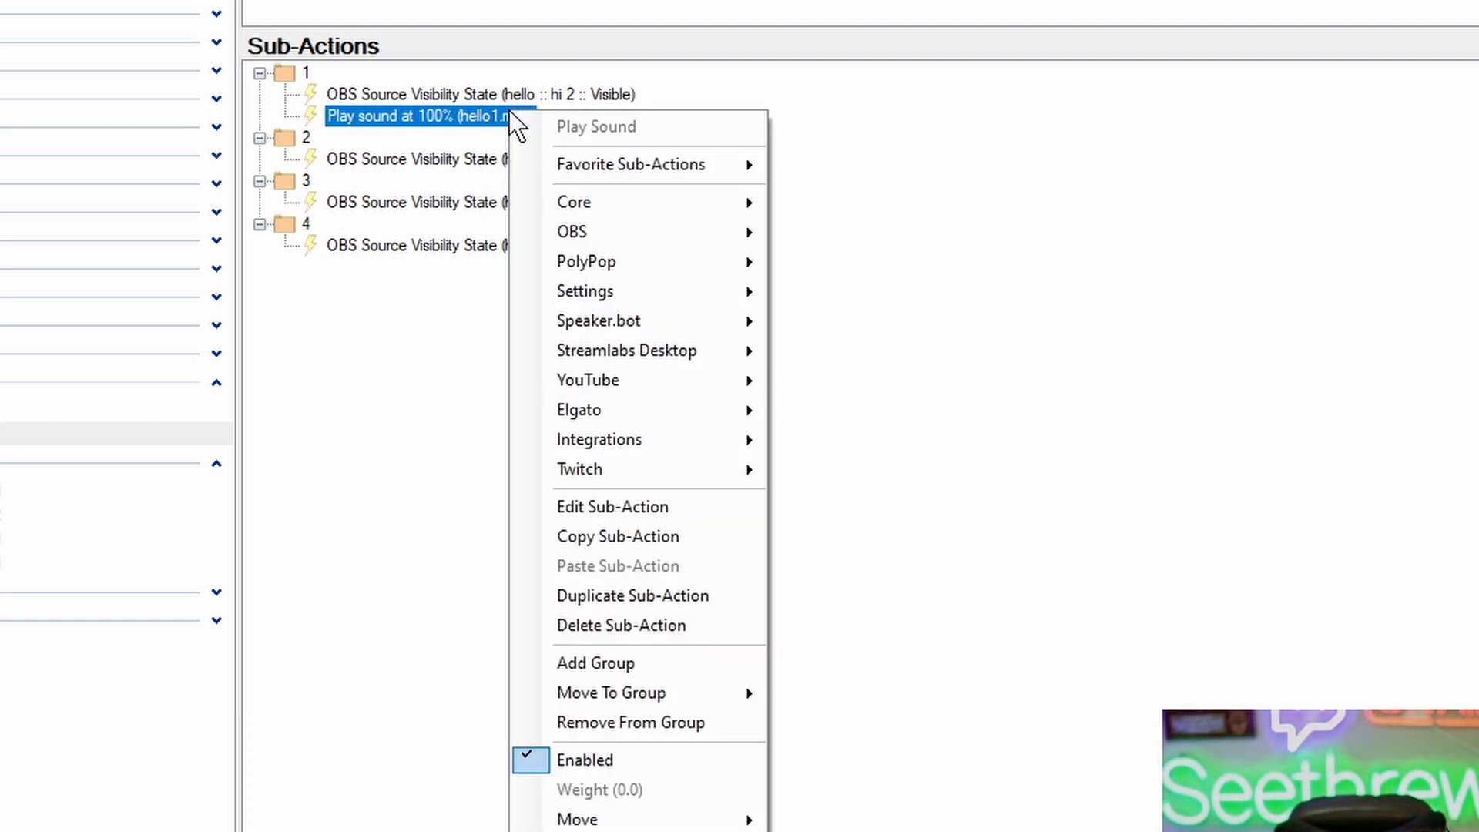
pyautogui.click(644, 604)
pyautogui.moveTo(467, 145); pyautogui.dragTo(489, 252)
pyautogui.rightClick(475, 183)
pyautogui.click(637, 667)
pyautogui.rightClick(509, 265)
pyautogui.rightClick(454, 248)
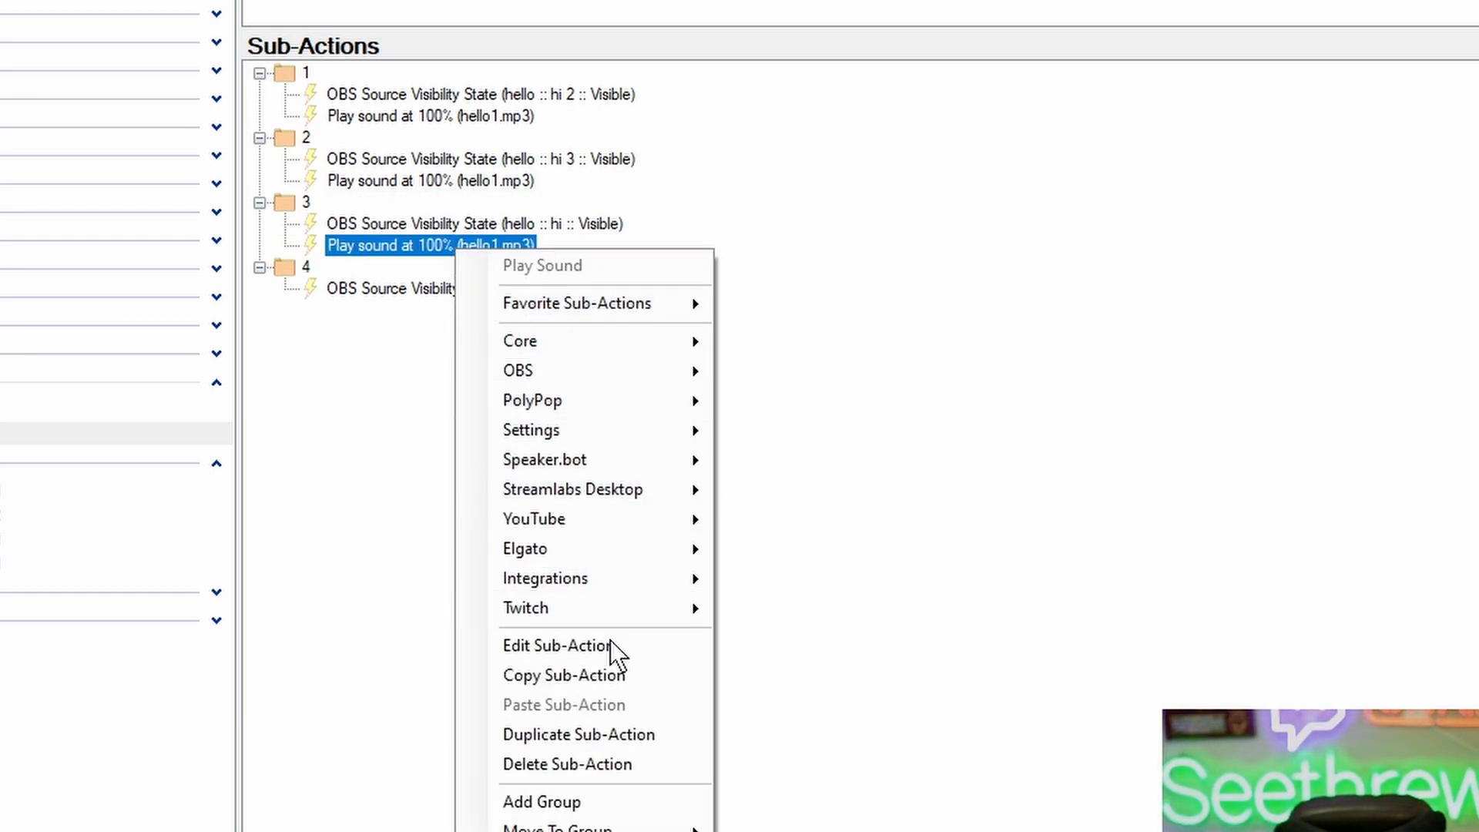
pyautogui.click(603, 727)
pyautogui.moveTo(458, 267); pyautogui.dragTo(473, 316)
# Step: Set the sound files of the Play Sound sub-actions in groups 2, 3 and 4 to hello2, hello3 and hello4 respectively
pyautogui.doubleClick(499, 179)
pyautogui.click(524, 335)
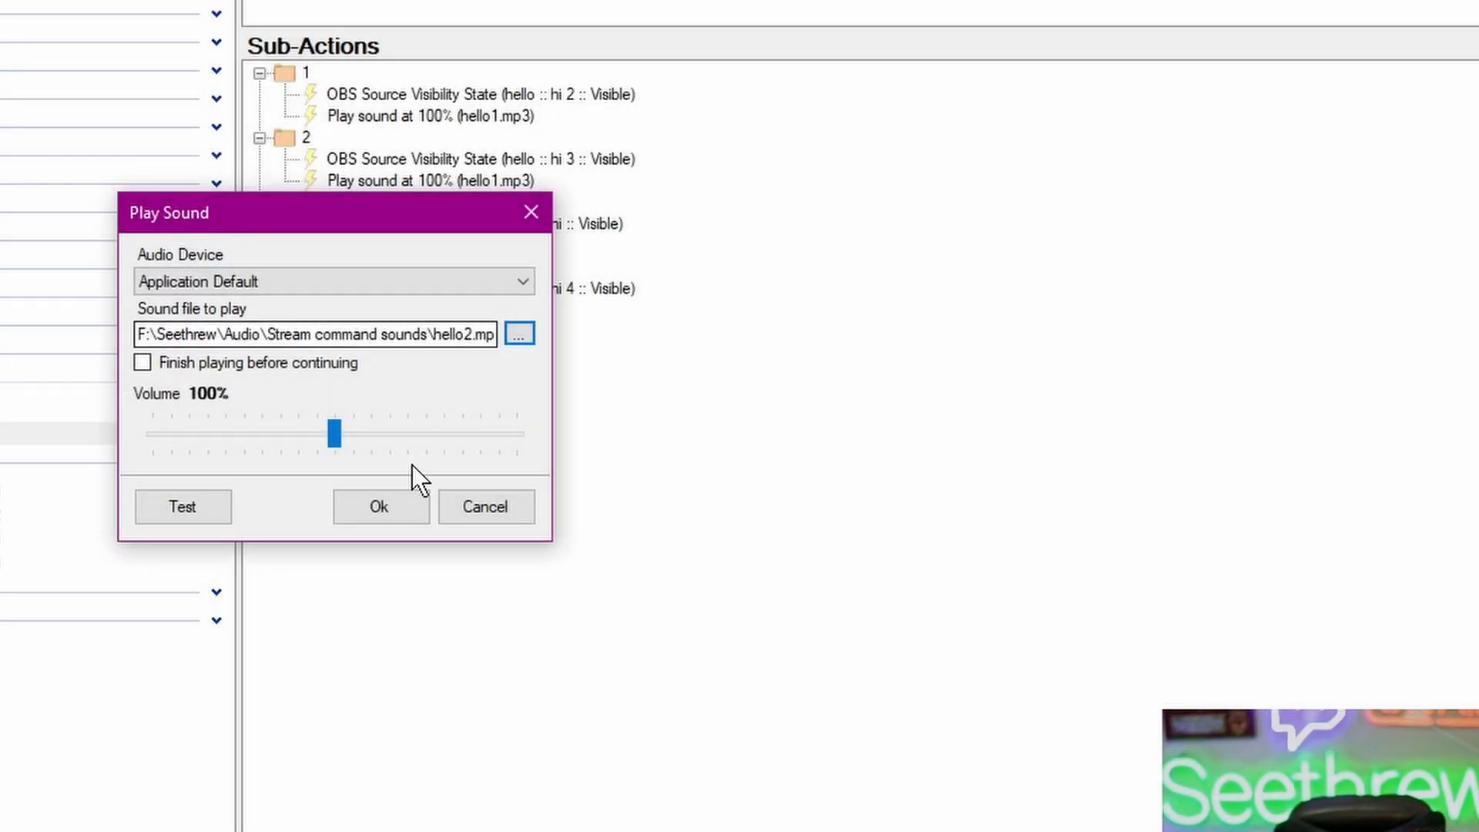
pyautogui.click(392, 511)
pyautogui.doubleClick(514, 246)
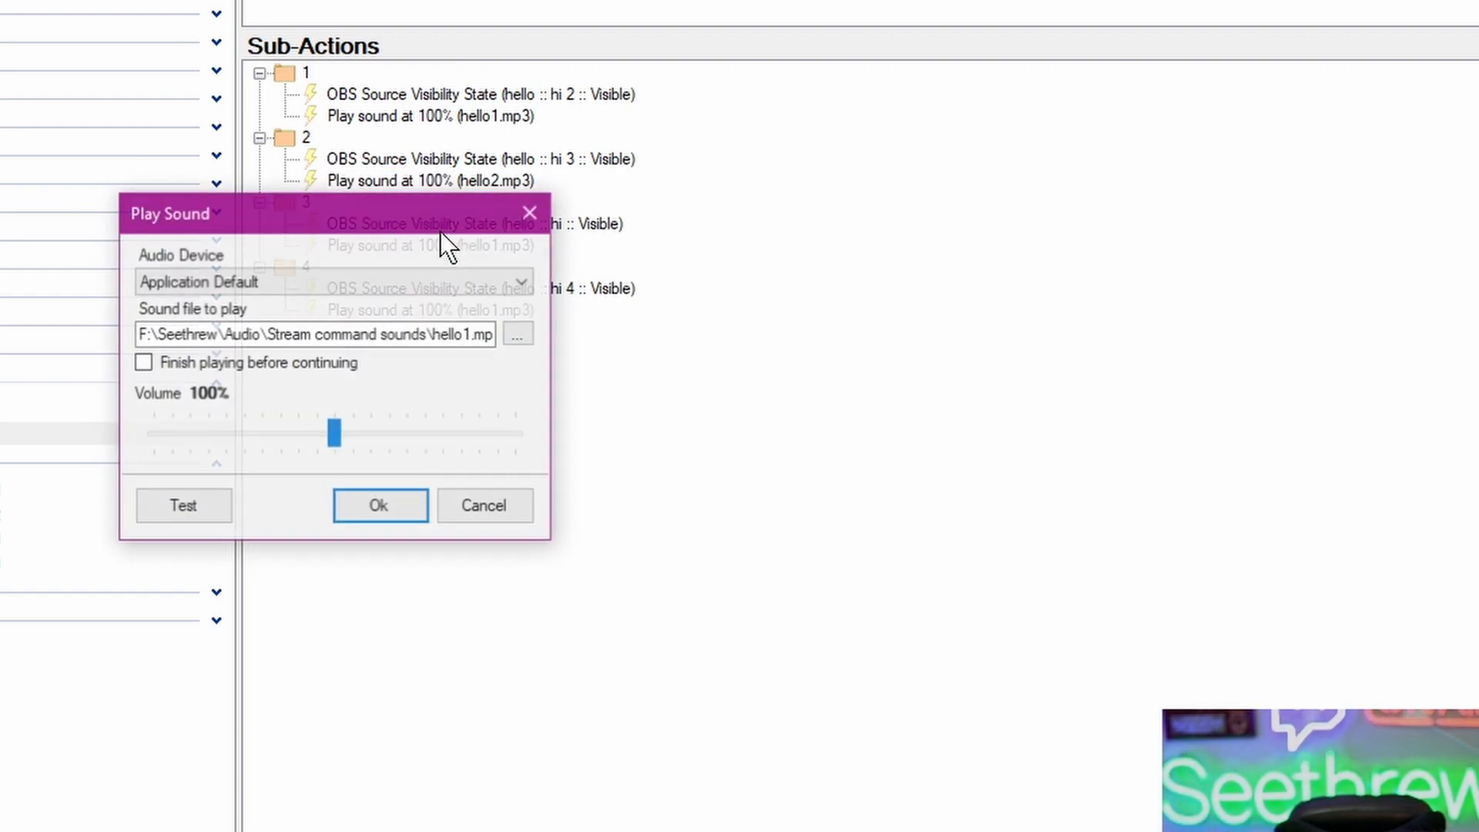
pyautogui.click(523, 336)
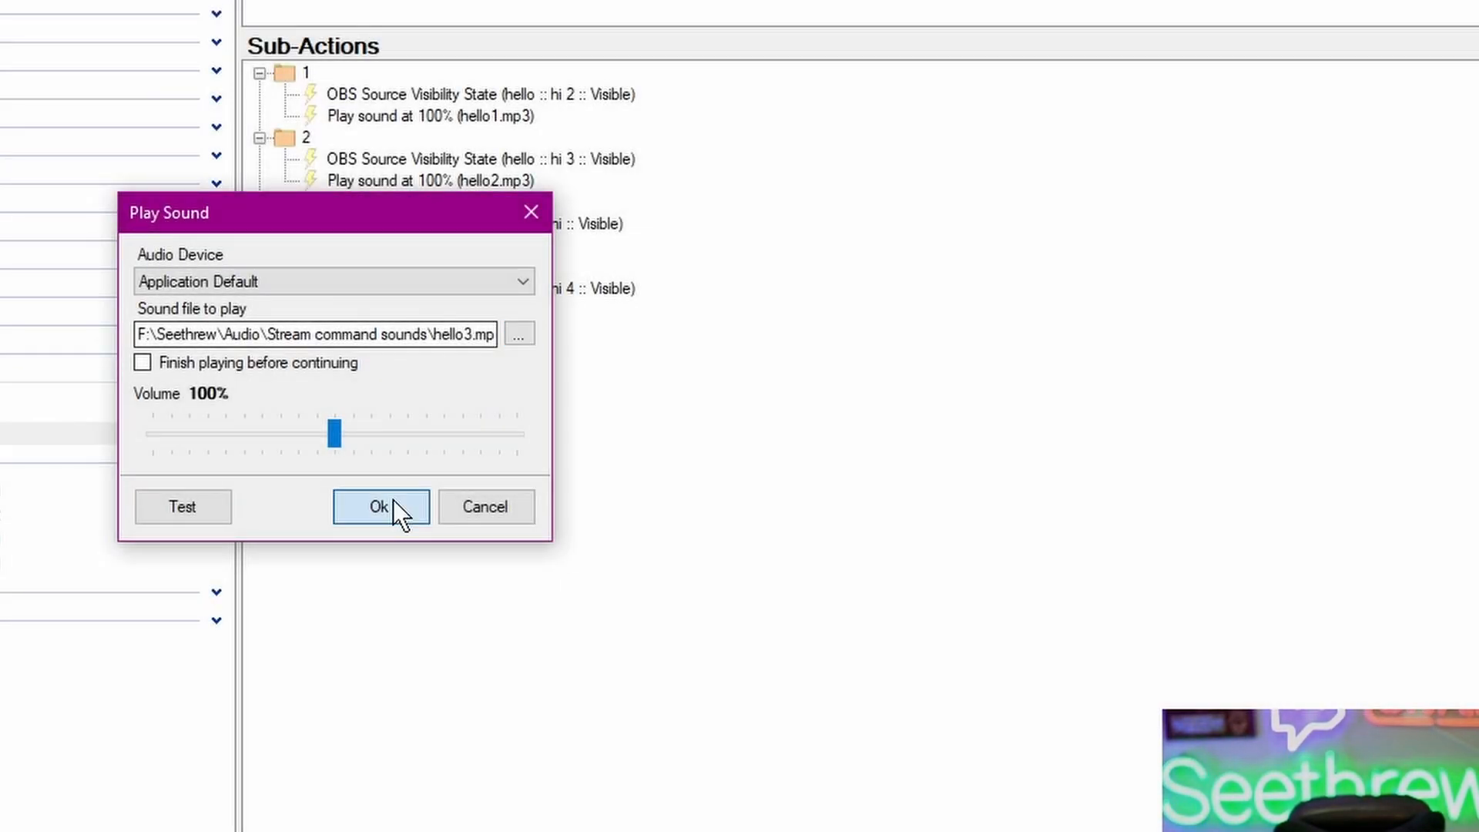
pyautogui.click(395, 508)
pyautogui.doubleClick(493, 308)
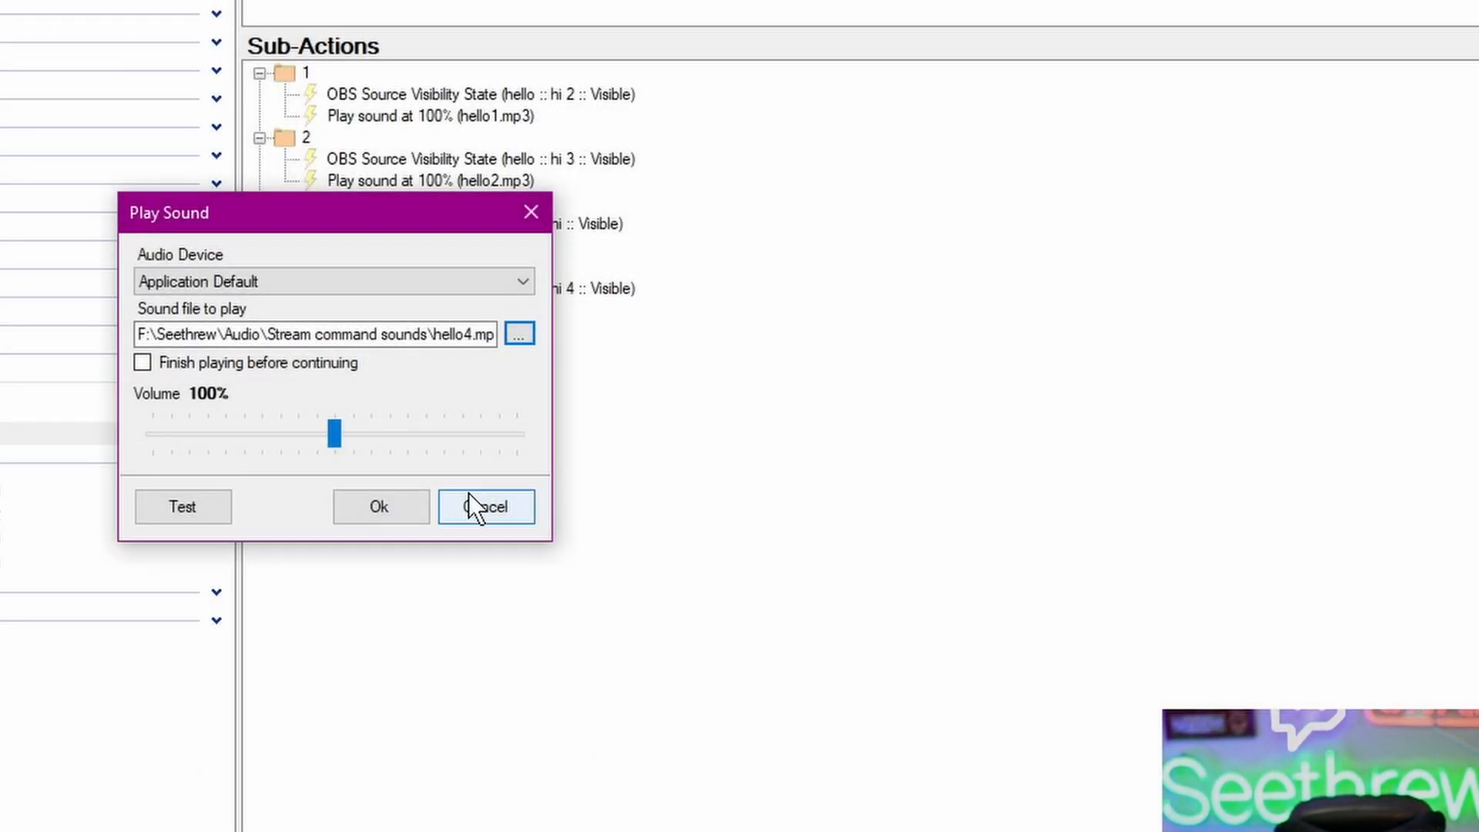
pyautogui.click(469, 494)
# Step: Review the source visibility and Play Sound sub-actions in each of the four groups of the test action
pyautogui.click(637, 420)
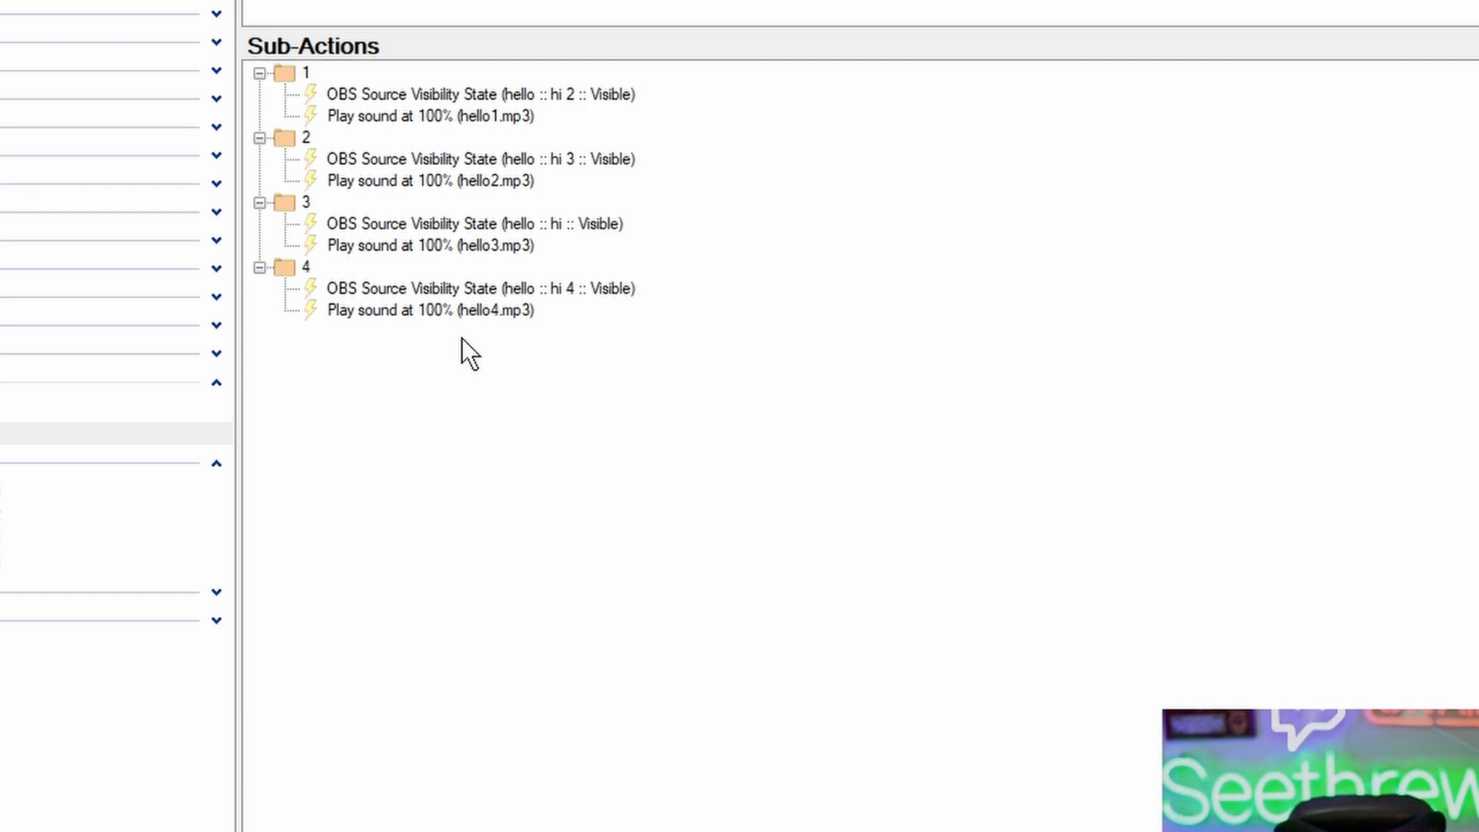
pyautogui.click(166, 432)
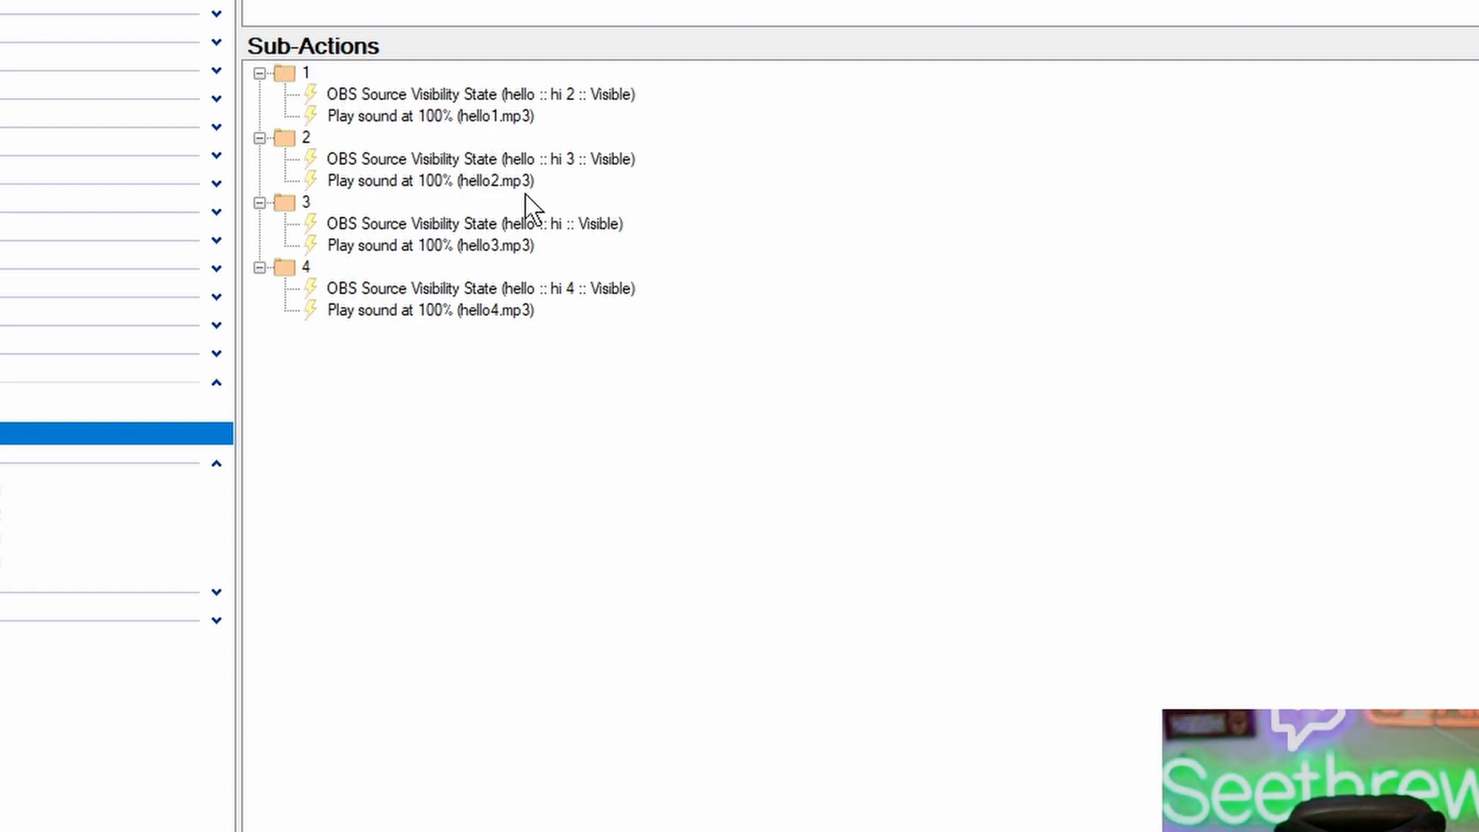
pyautogui.click(597, 95)
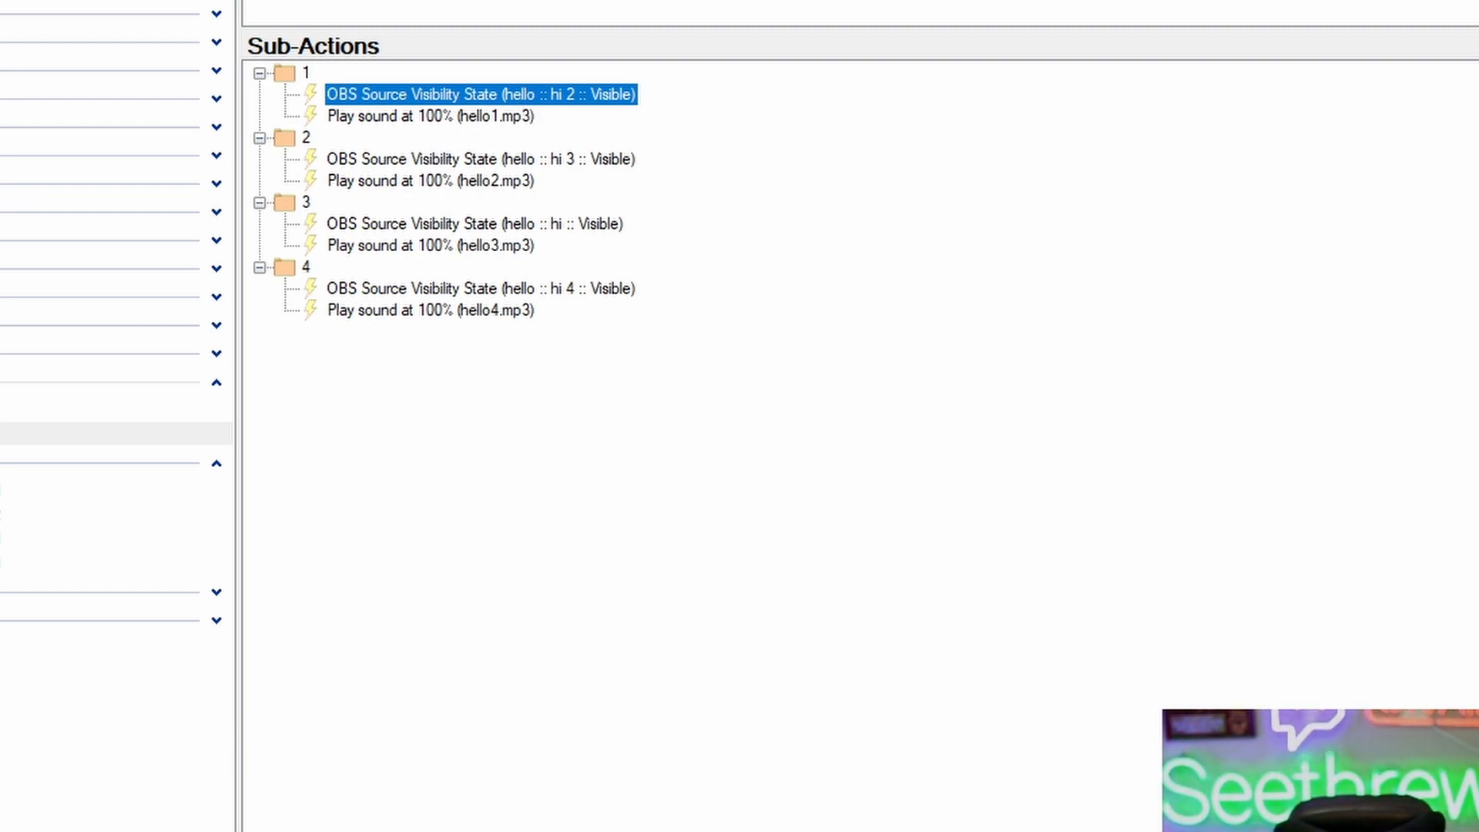
pyautogui.click(488, 118)
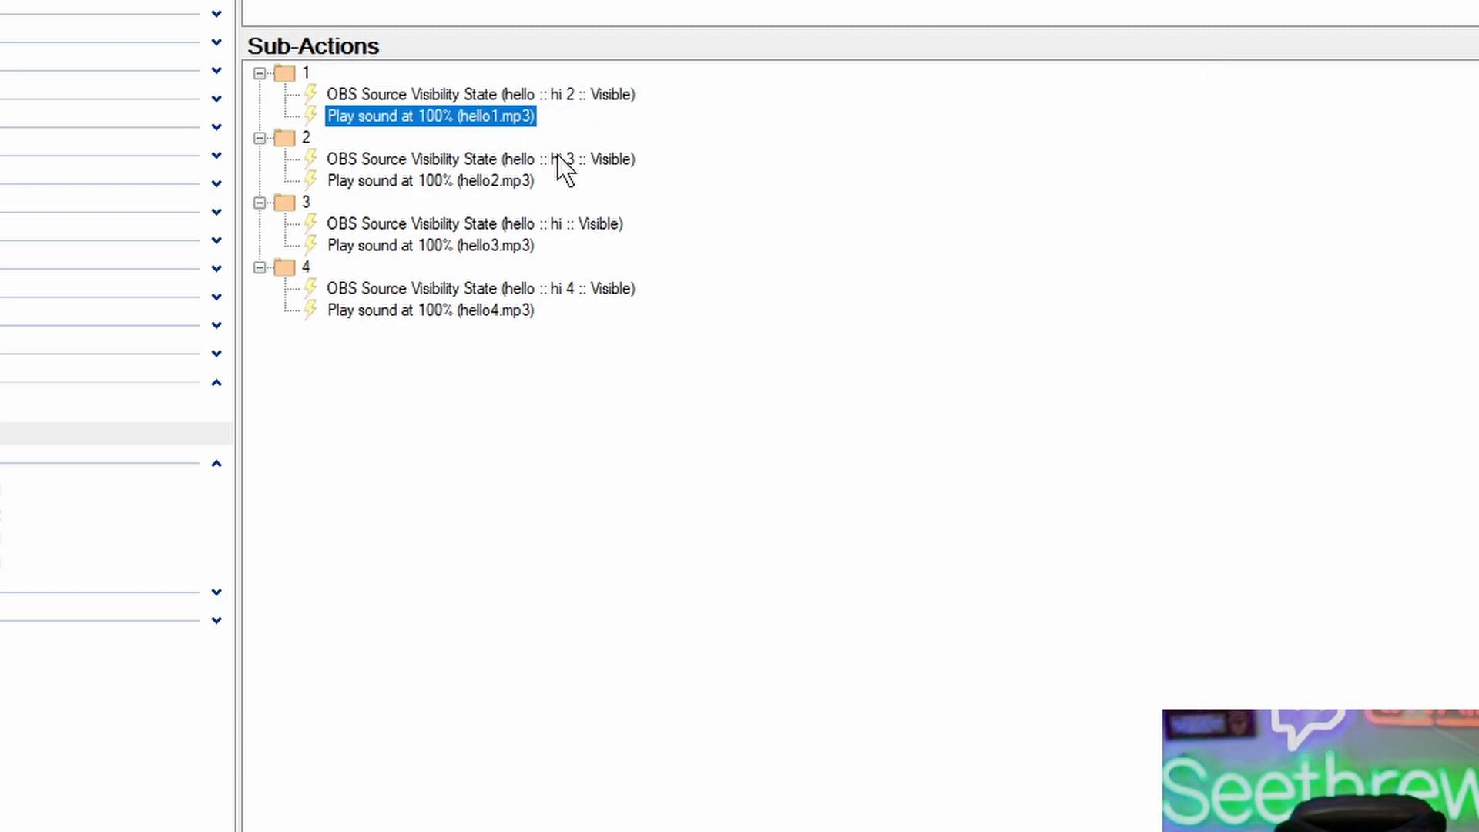
pyautogui.click(566, 92)
pyautogui.click(556, 156)
pyautogui.click(562, 220)
pyautogui.click(573, 287)
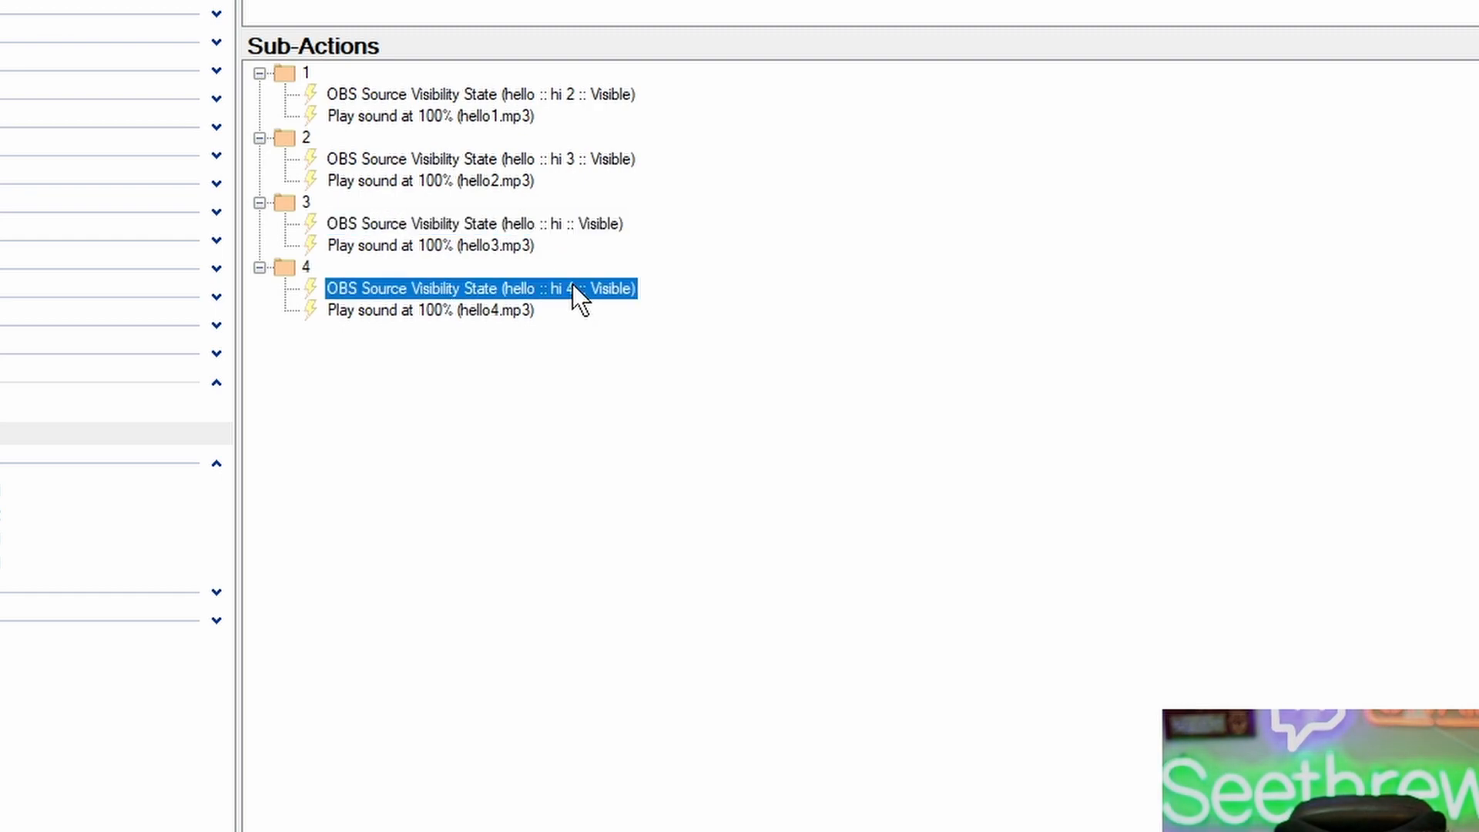
pyautogui.click(517, 120)
pyautogui.click(499, 185)
pyautogui.click(492, 245)
pyautogui.click(490, 309)
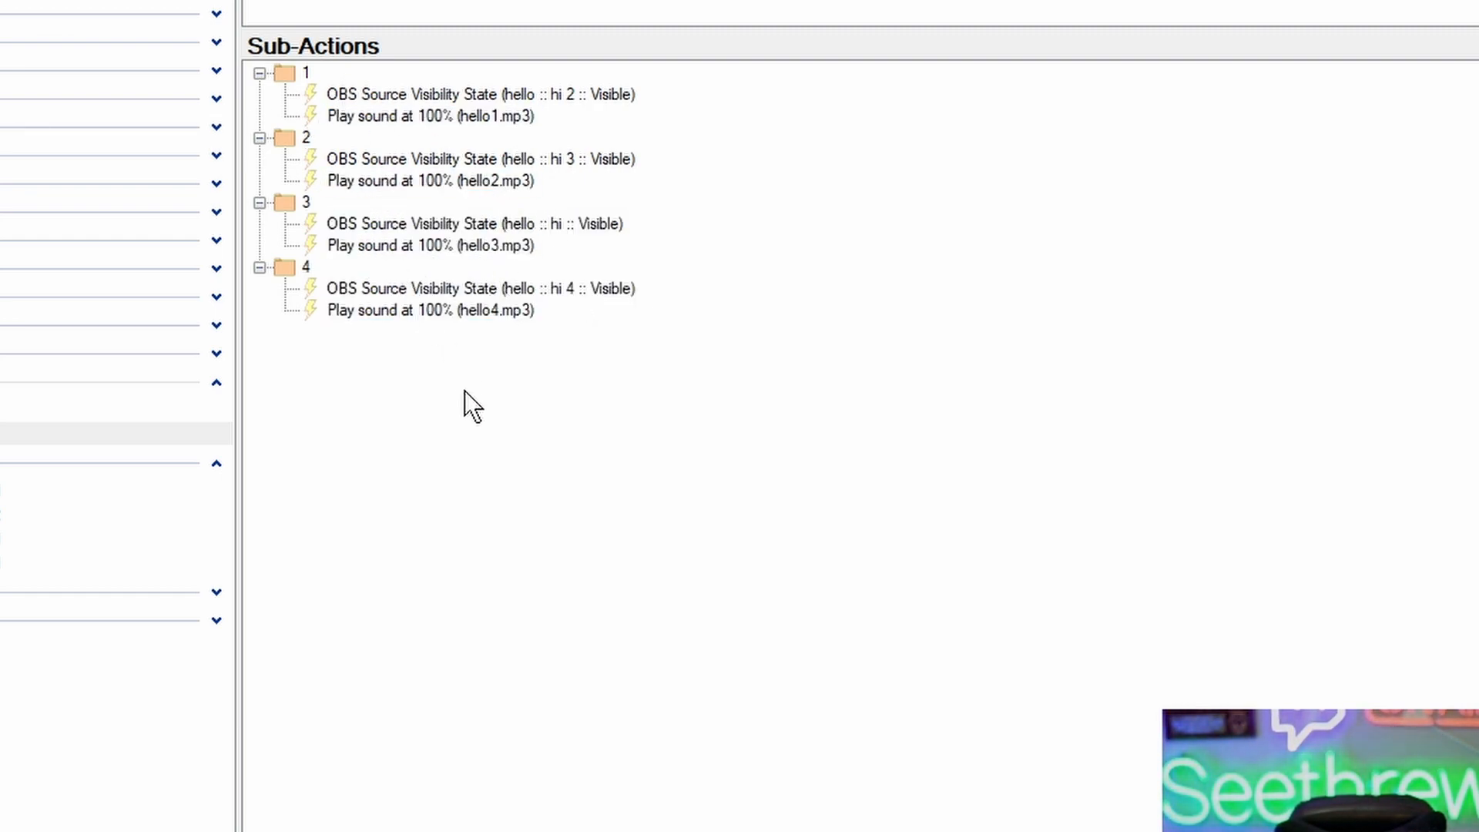
# Step: Start a new core Delay sub-action in the test action
pyautogui.rightClick(478, 348)
pyautogui.moveTo(566, 405)
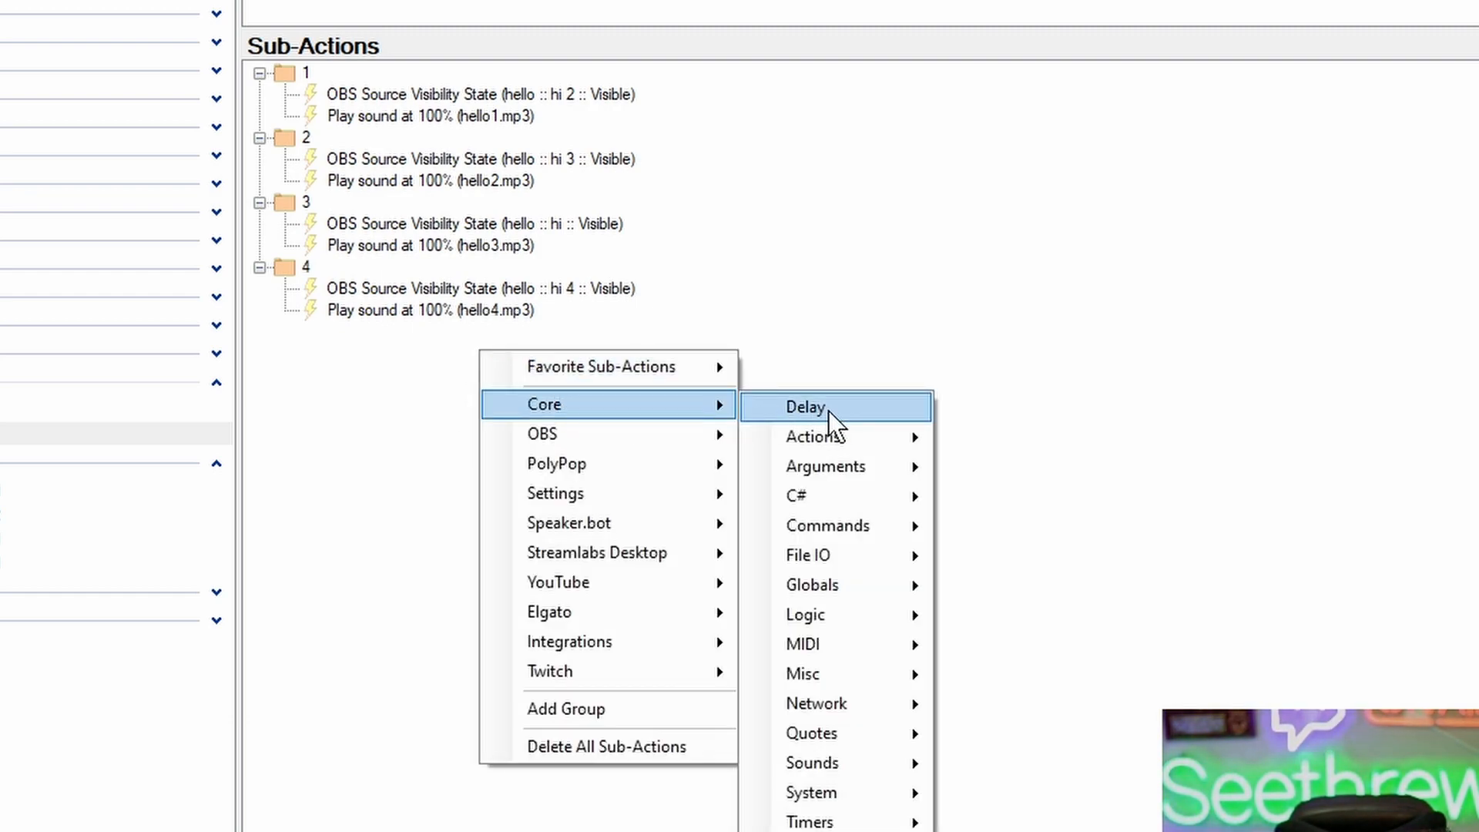
pyautogui.click(829, 409)
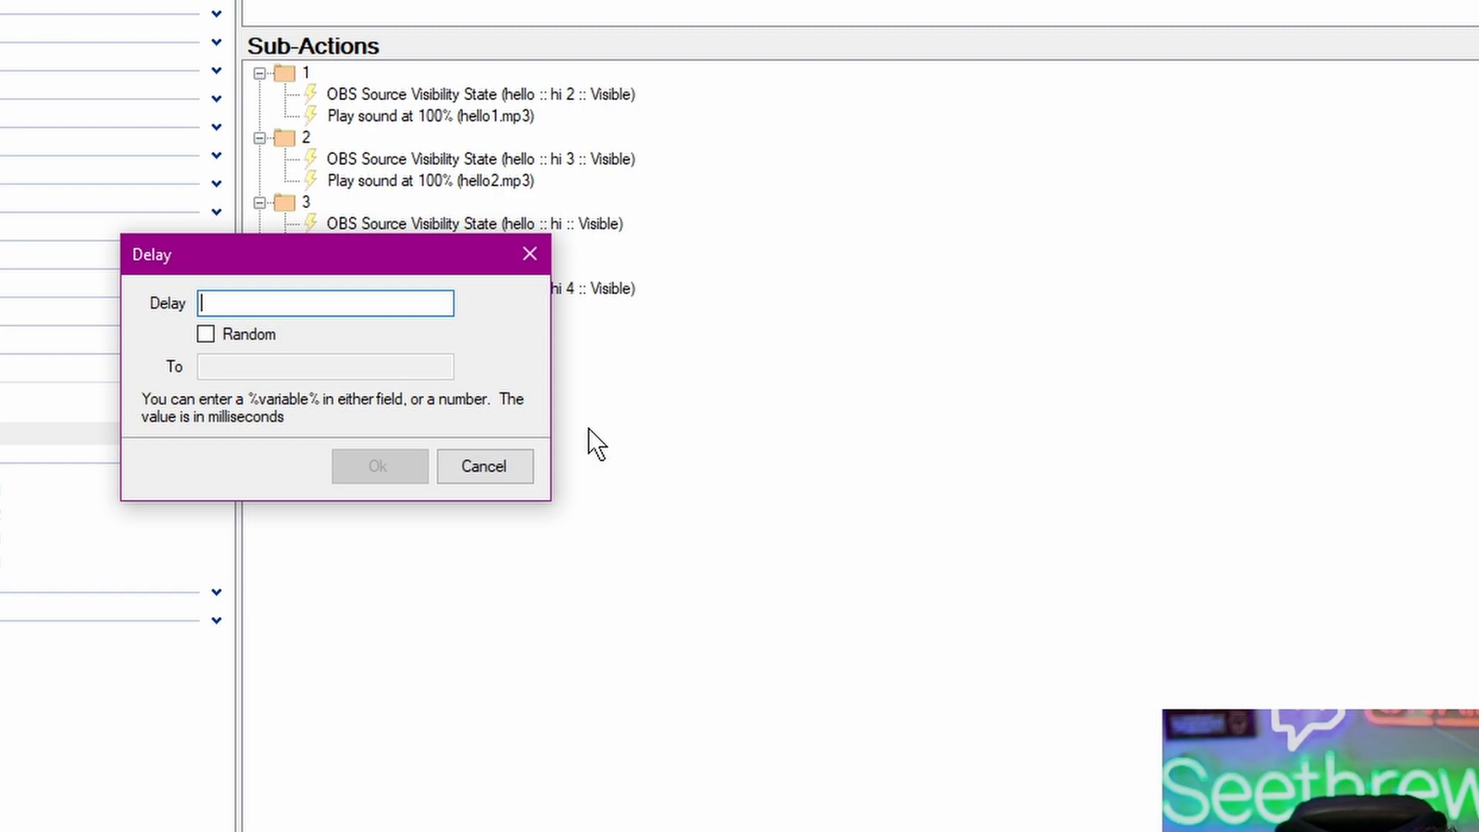
# Step: Try delay values of 1000, 2000 and 500 milliseconds for the new Delay sub-action
pyautogui.write('1000')
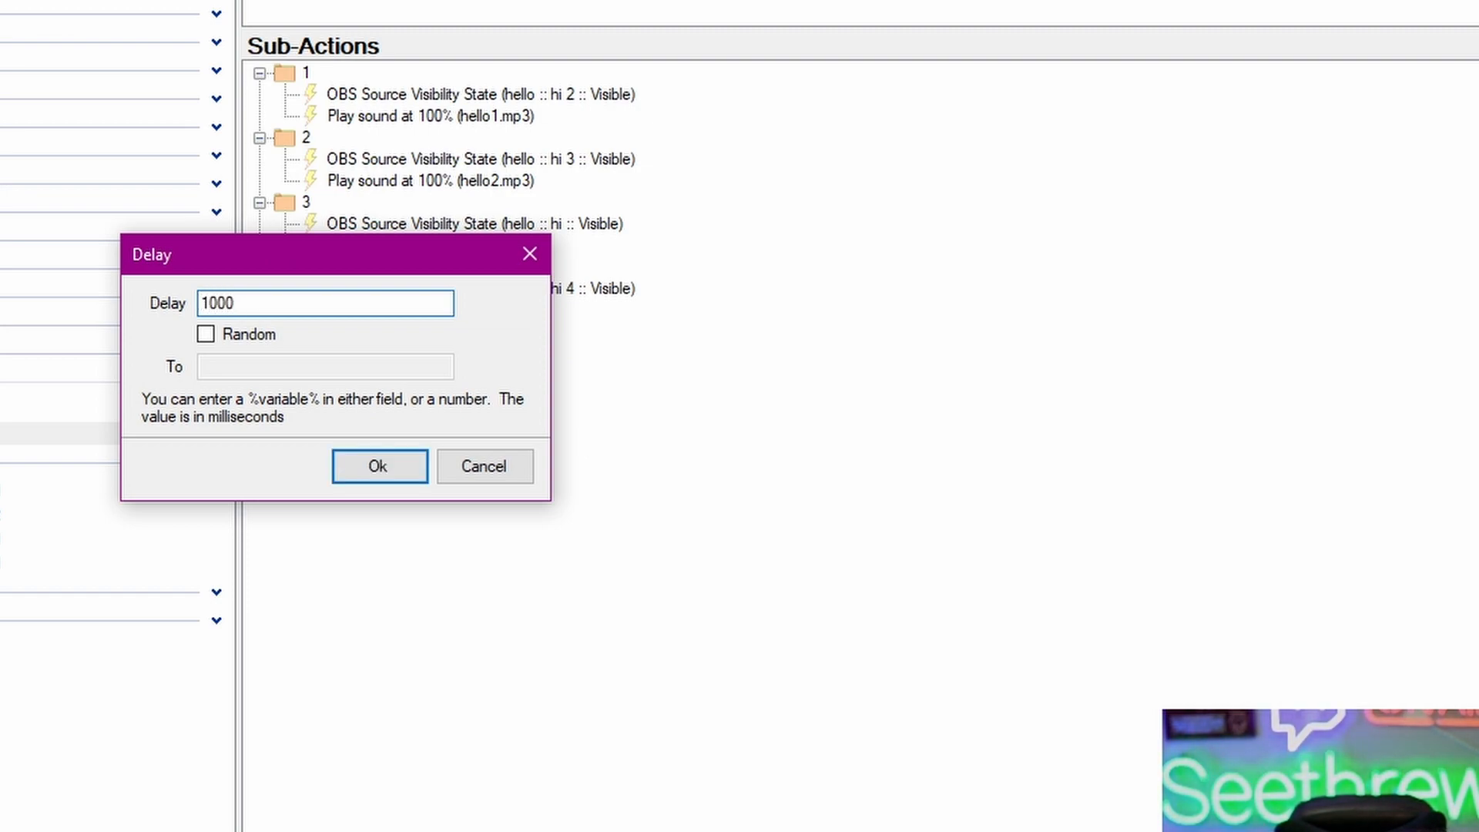
pyautogui.press('BackSpace')
pyautogui.press('BackSpace')
pyautogui.press('BackSpace')
pyautogui.press('BackSpace')
pyautogui.write('2000')
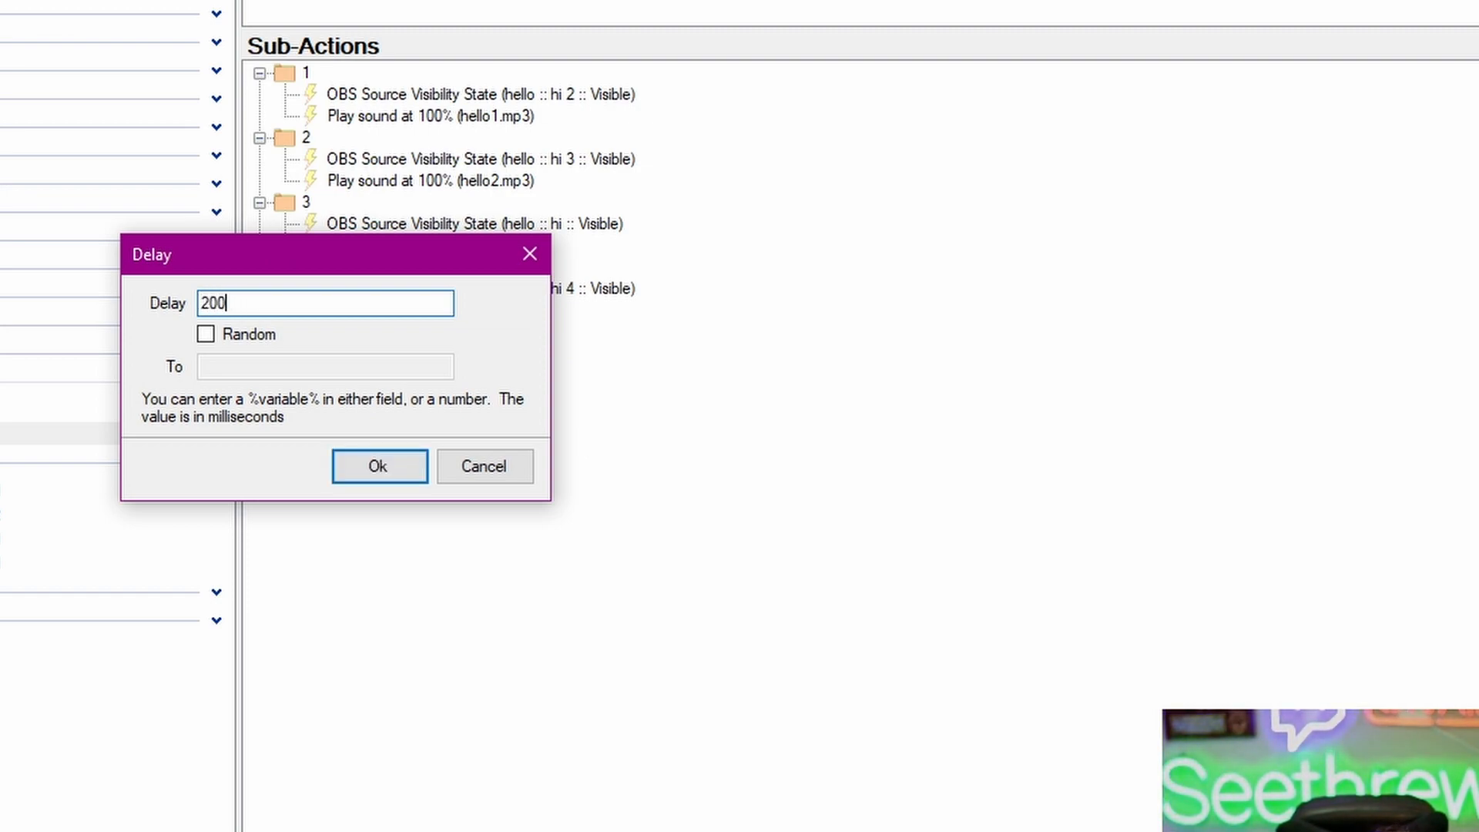
pyautogui.press('BackSpace')
pyautogui.press('BackSpace')
pyautogui.press('BackSpace')
pyautogui.press('BackSpace')
pyautogui.write('500')
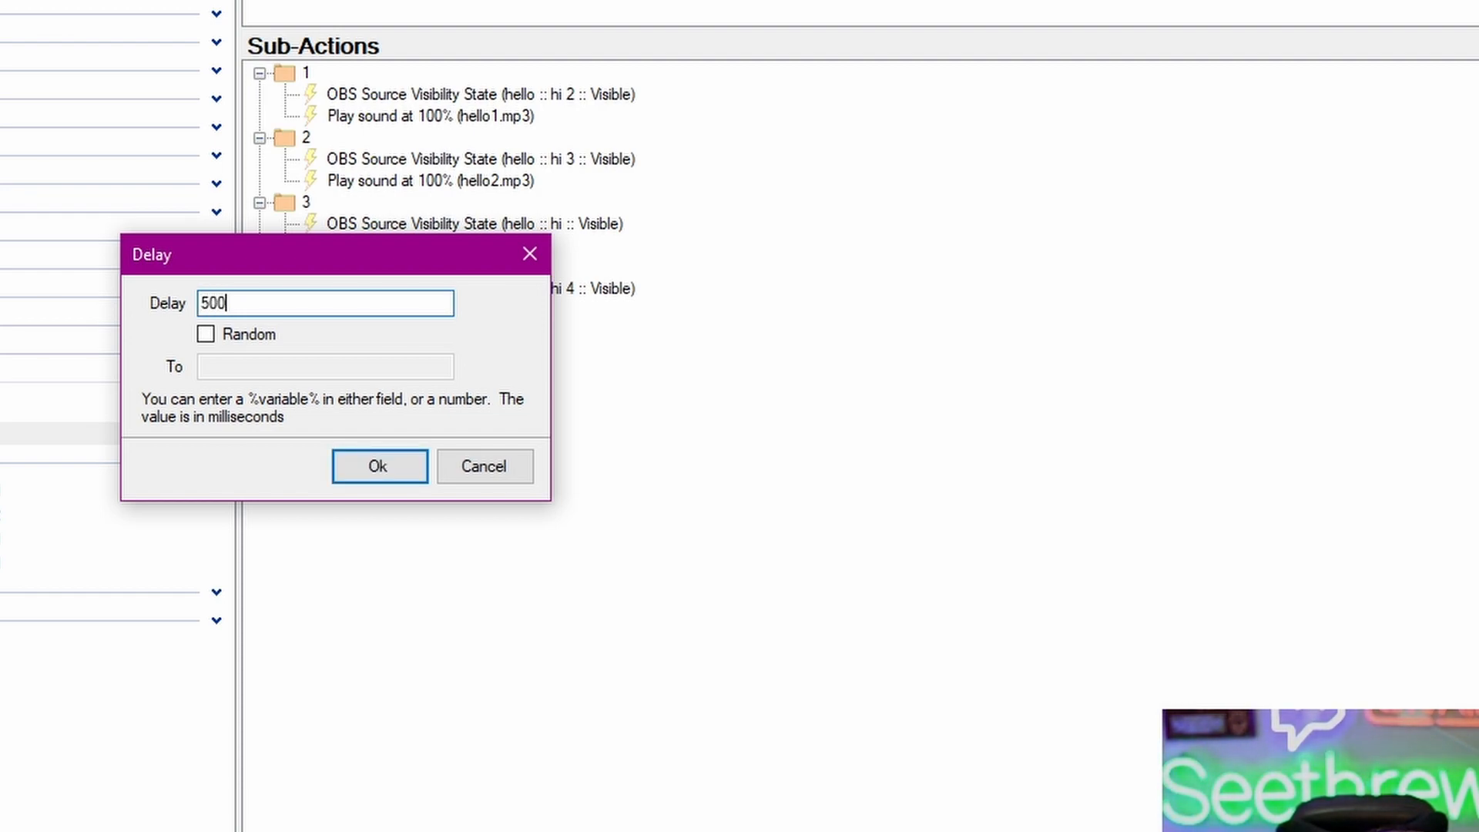
pyautogui.press('BackSpace')
pyautogui.press('BackSpace')
pyautogui.press('BackSpace')
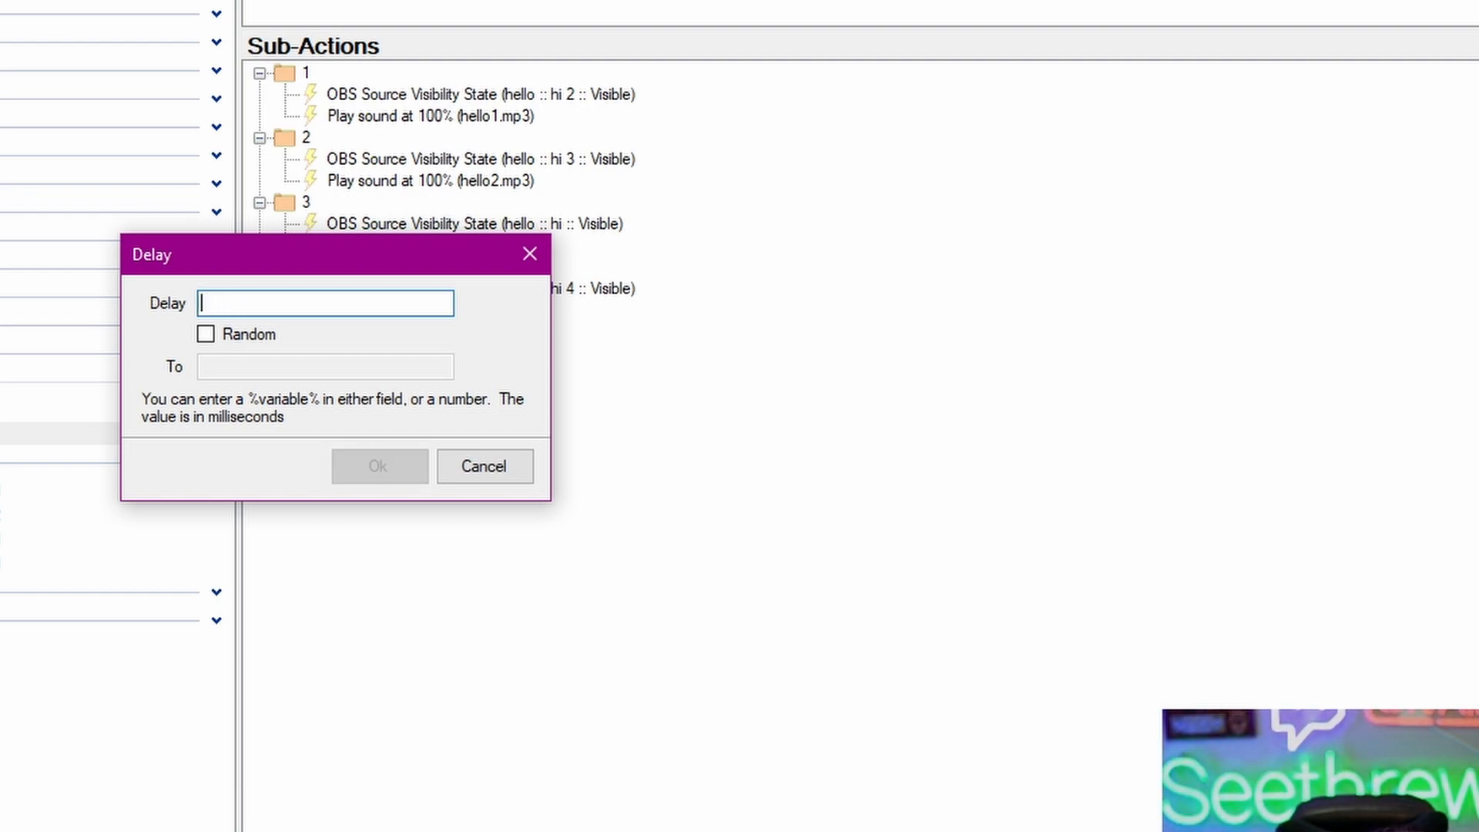
# Step: Set the delay to 2000 milliseconds and move the Delay sub-action to the end of group 1
pyautogui.write('2000')
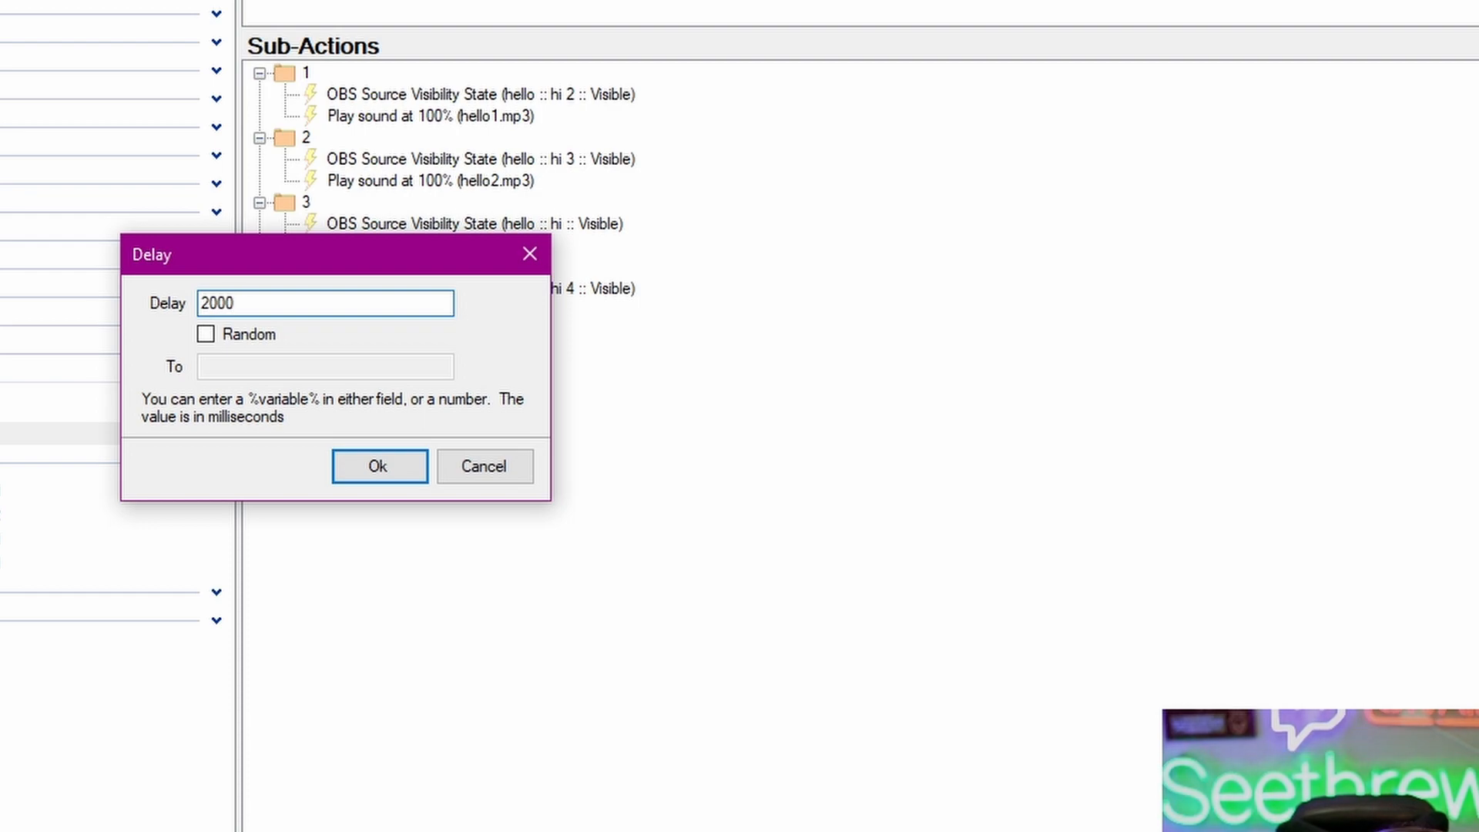
pyautogui.click(426, 462)
pyautogui.moveTo(338, 334); pyautogui.dragTo(345, 142)
# Step: Duplicate the 2000 ms Delay sub-action so that groups 2, 3 and 4 each end with a copy
pyautogui.rightClick(390, 139)
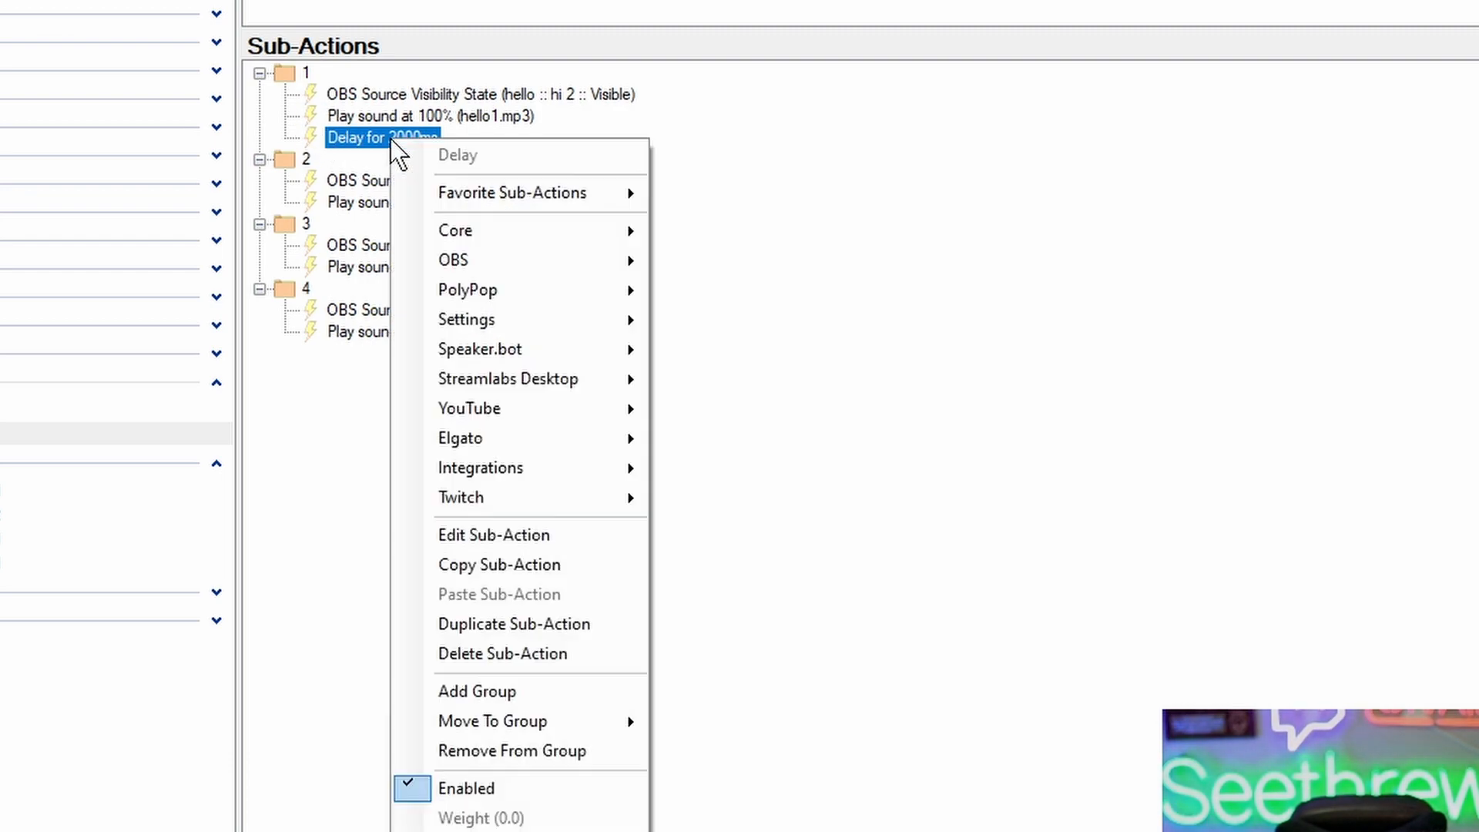
pyautogui.click(509, 621)
pyautogui.moveTo(419, 160); pyautogui.dragTo(432, 408)
pyautogui.rightClick(443, 231)
pyautogui.click(549, 709)
pyautogui.rightClick(463, 309)
pyautogui.click(562, 792)
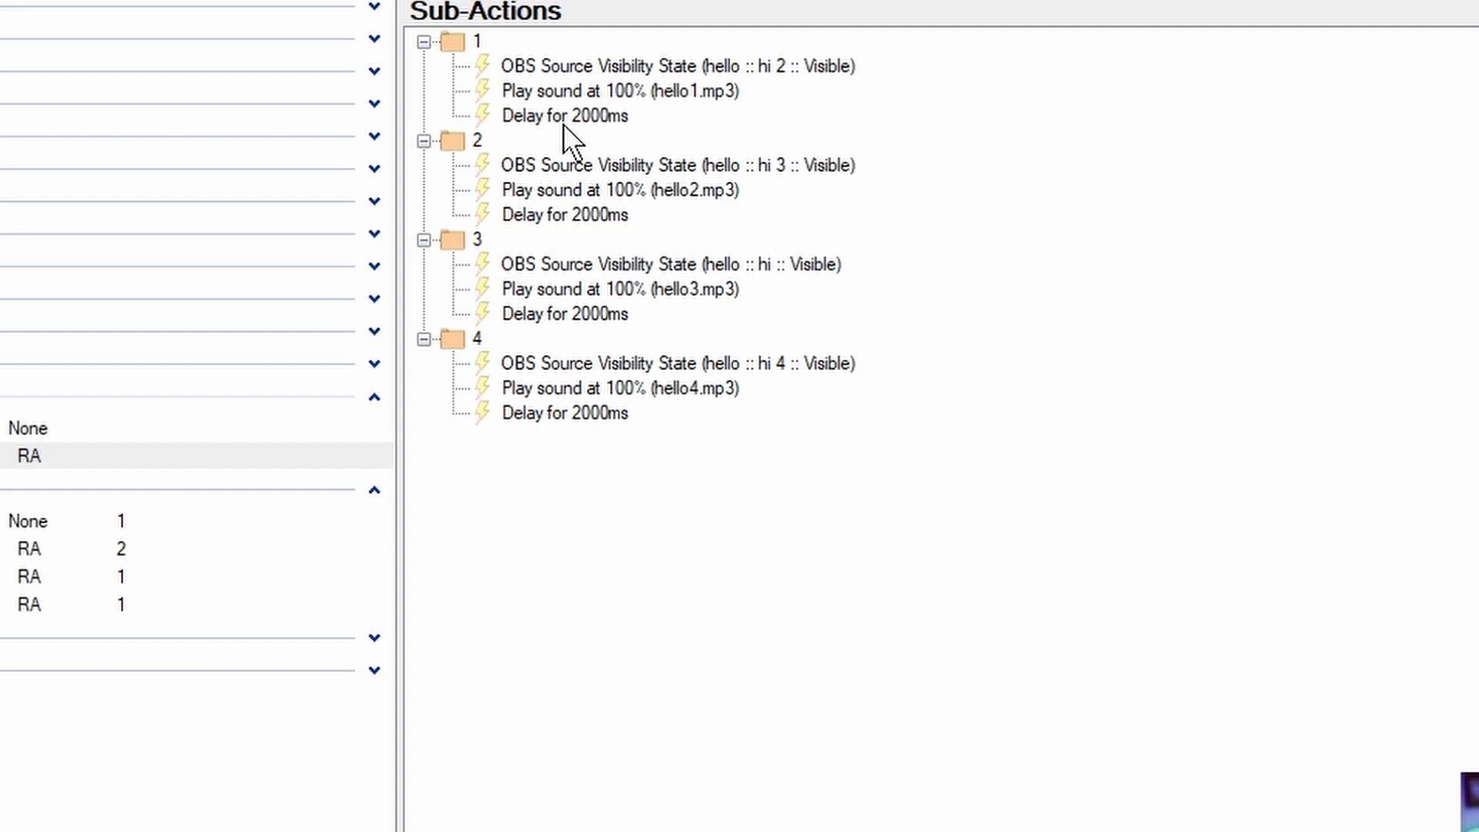
# Step: Duplicate the hi 2 source visibility sub-action in group 1 and set the copy's state to Hidden
pyautogui.rightClick(724, 67)
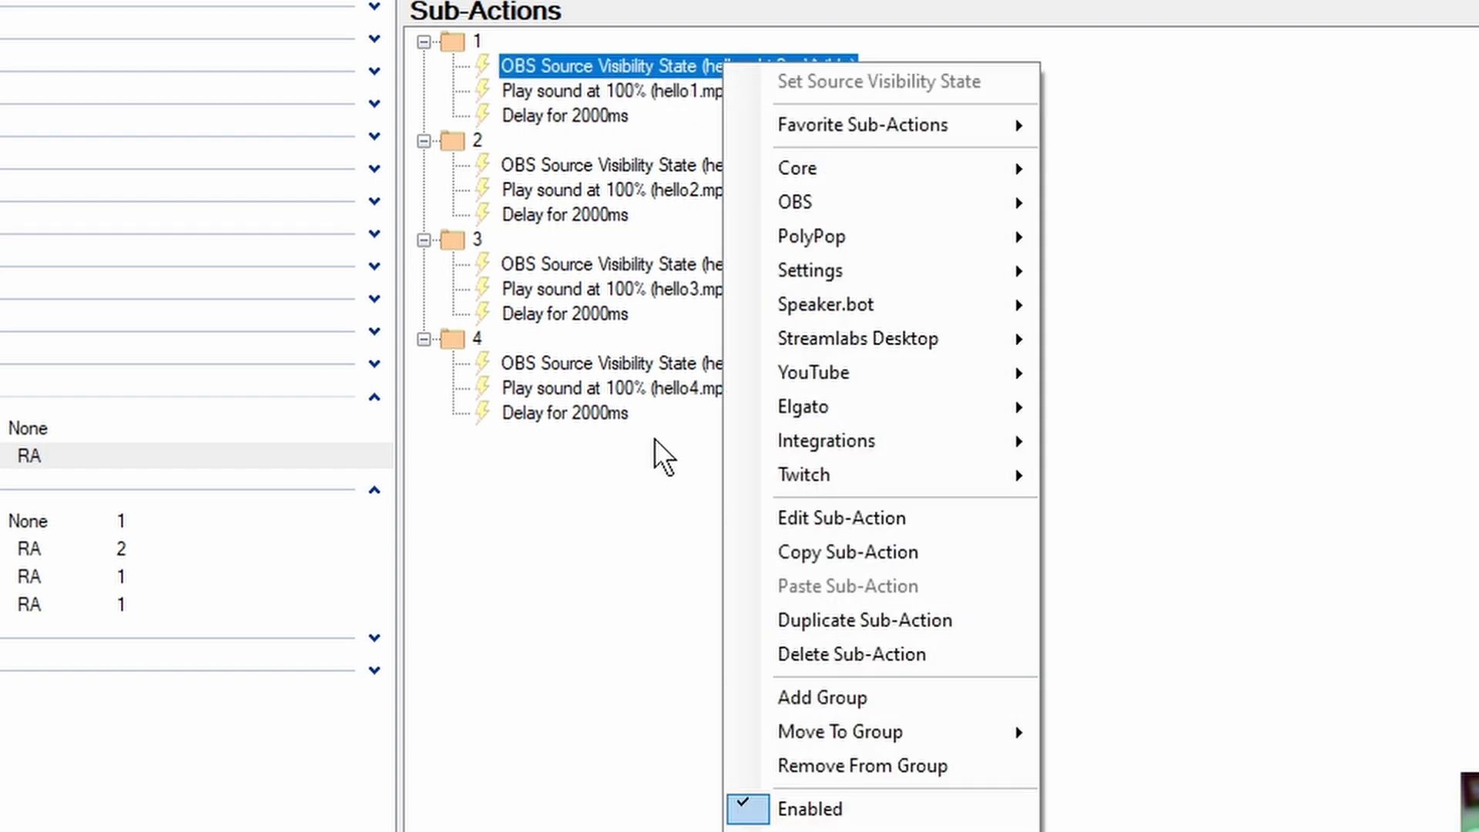
pyautogui.click(886, 623)
pyautogui.doubleClick(792, 140)
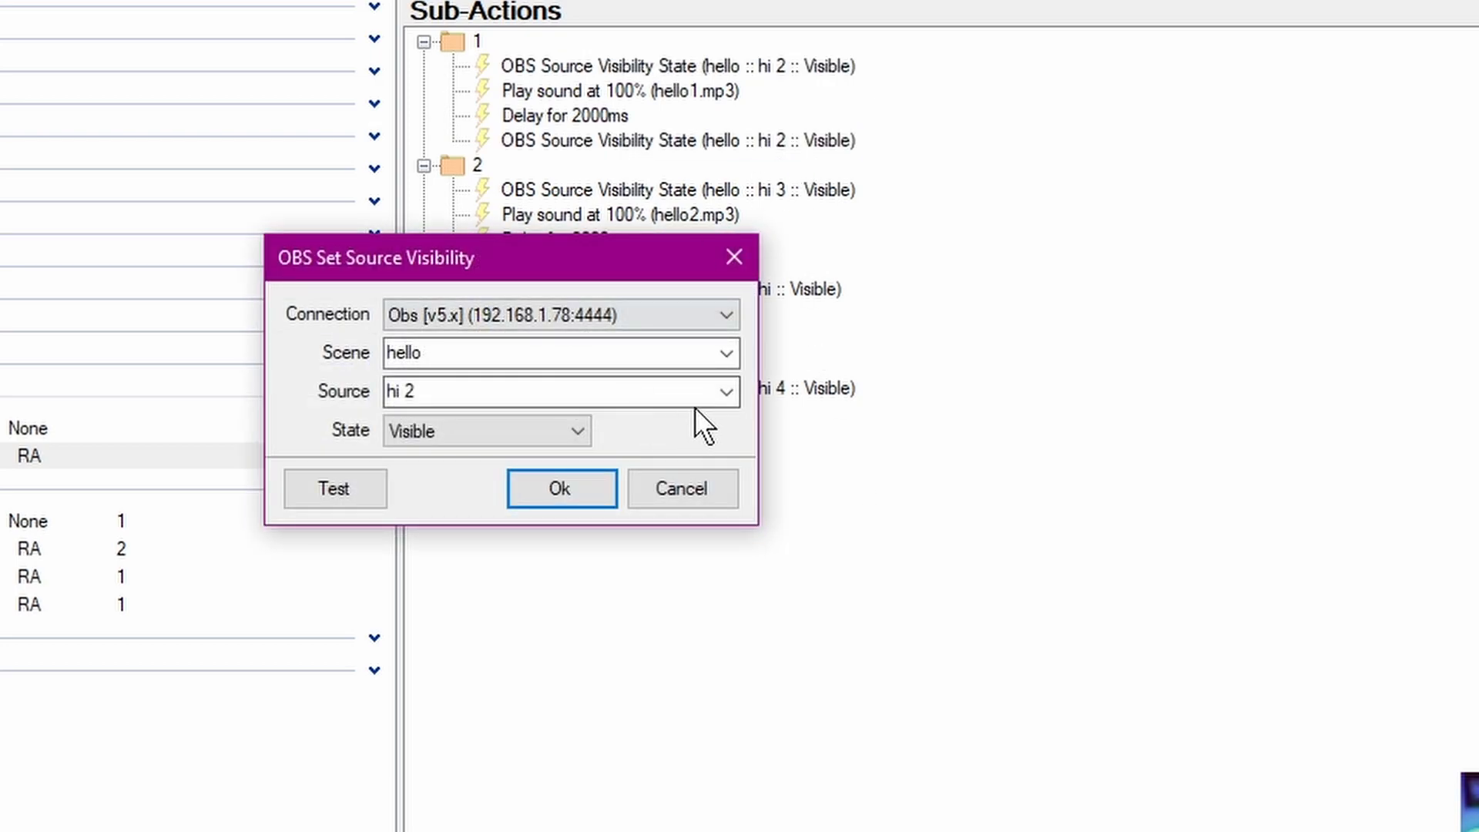
pyautogui.click(580, 436)
pyautogui.click(536, 476)
pyautogui.click(571, 490)
# Step: Duplicate the hi 3 source visibility sub-action in group 2 and set the copy's state to Hidden
pyautogui.rightClick(721, 144)
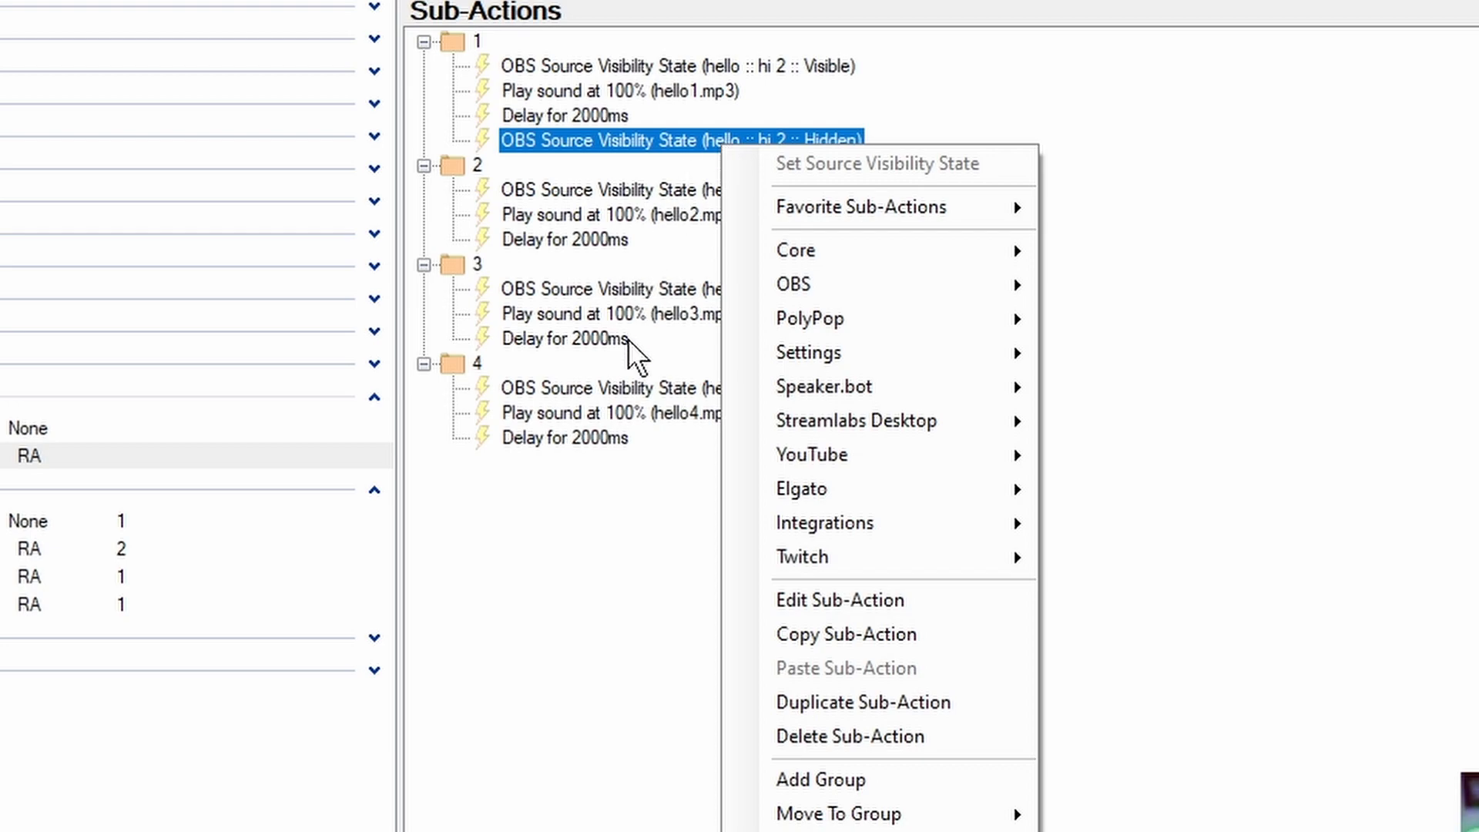
pyautogui.click(687, 250)
pyautogui.rightClick(734, 188)
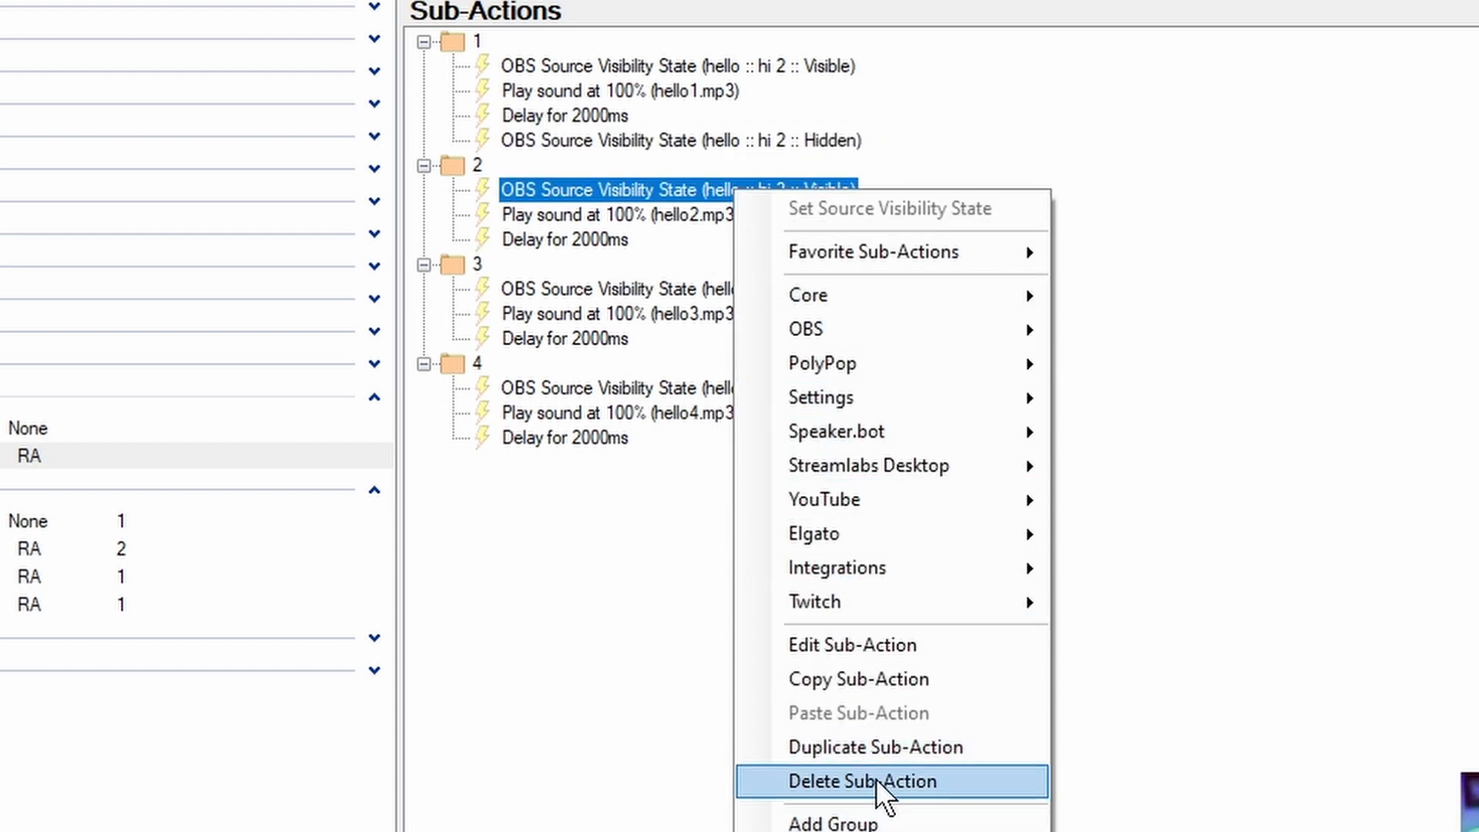
pyautogui.click(885, 752)
pyautogui.doubleClick(731, 270)
pyautogui.click(519, 432)
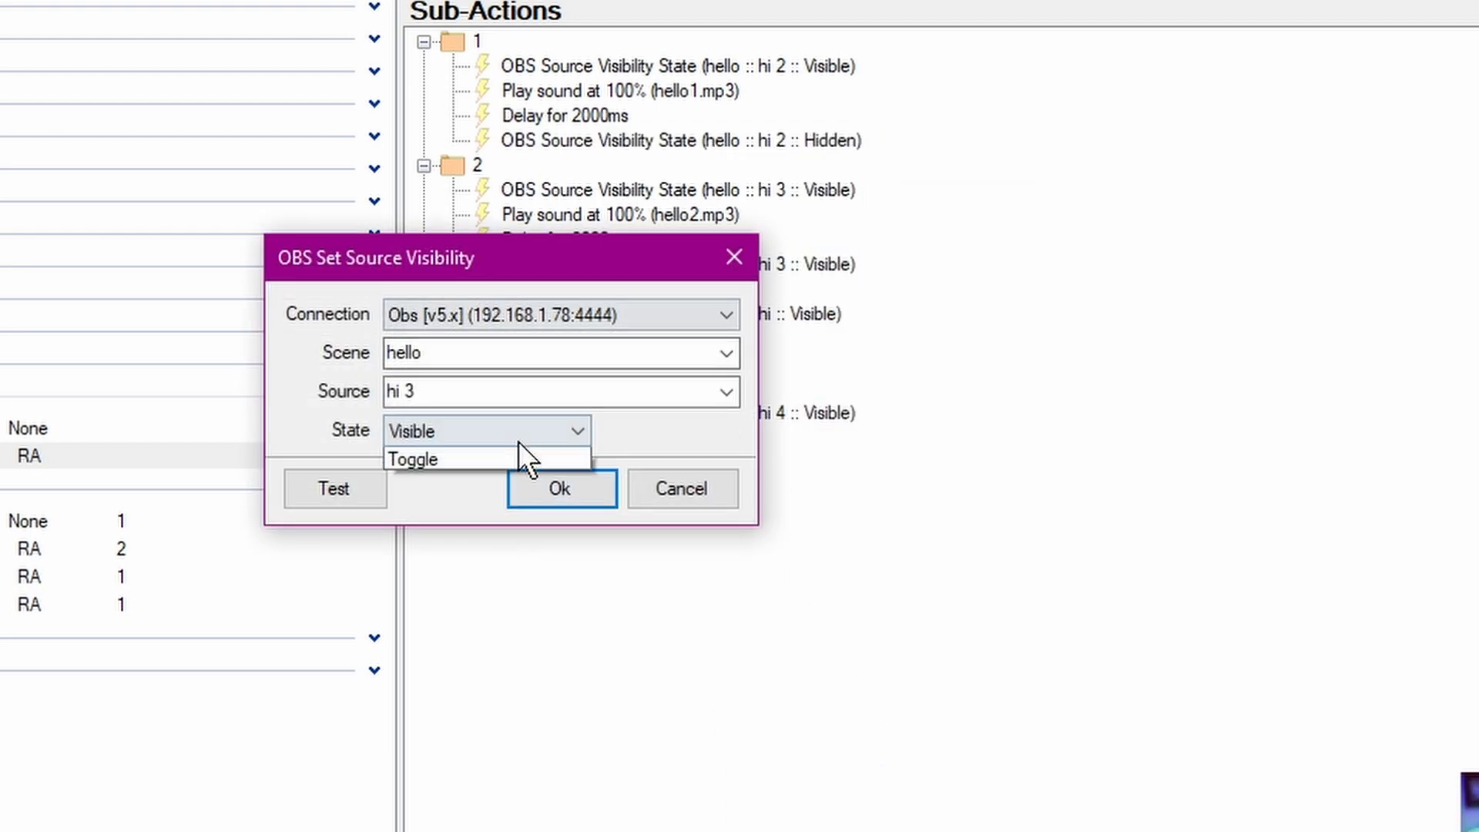
pyautogui.click(496, 480)
pyautogui.click(558, 483)
# Step: Duplicate the hi source visibility sub-action in group 3 and set the copy's state to Hidden
pyautogui.rightClick(763, 313)
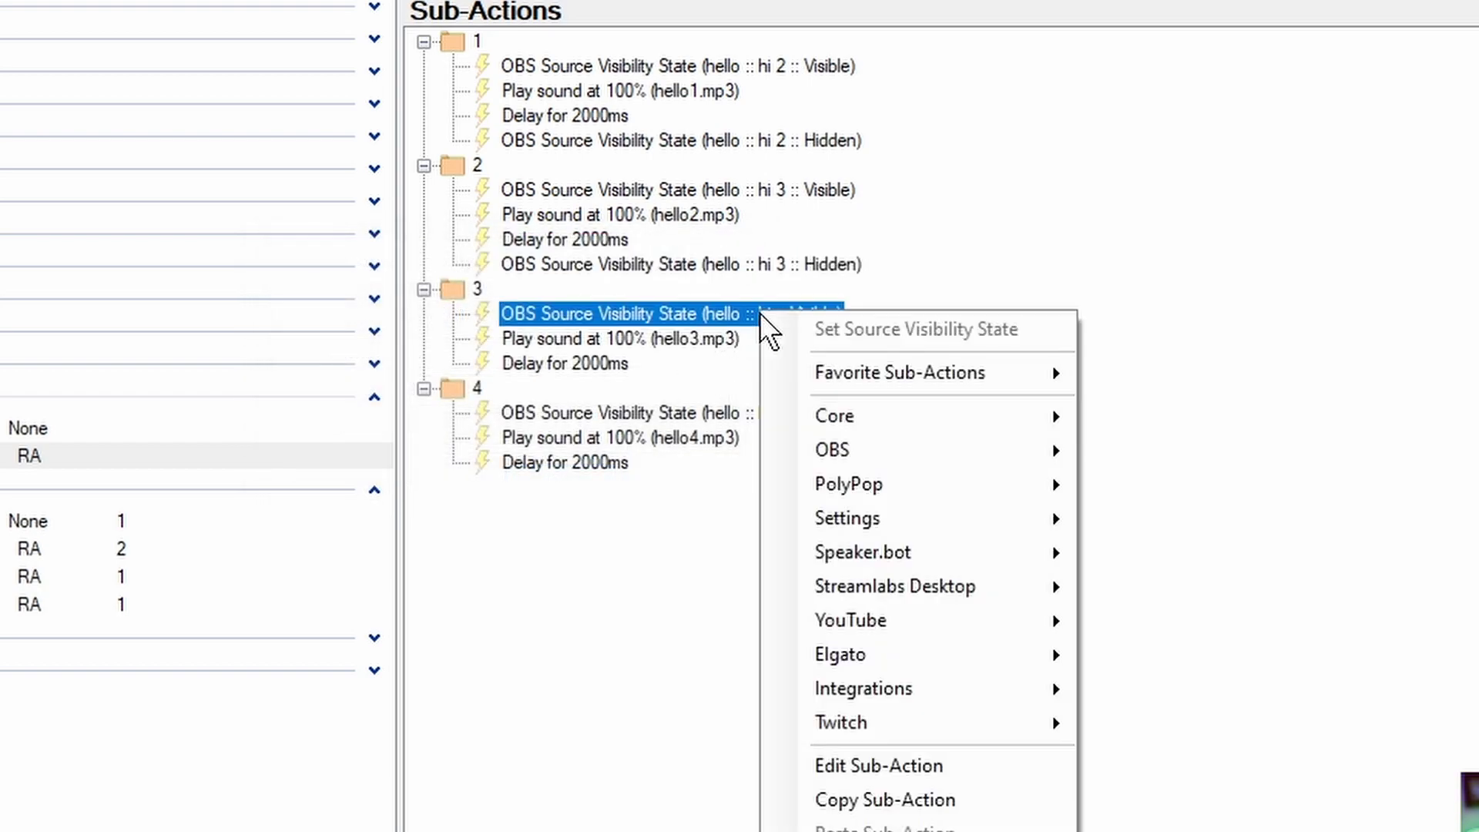
pyautogui.click(885, 831)
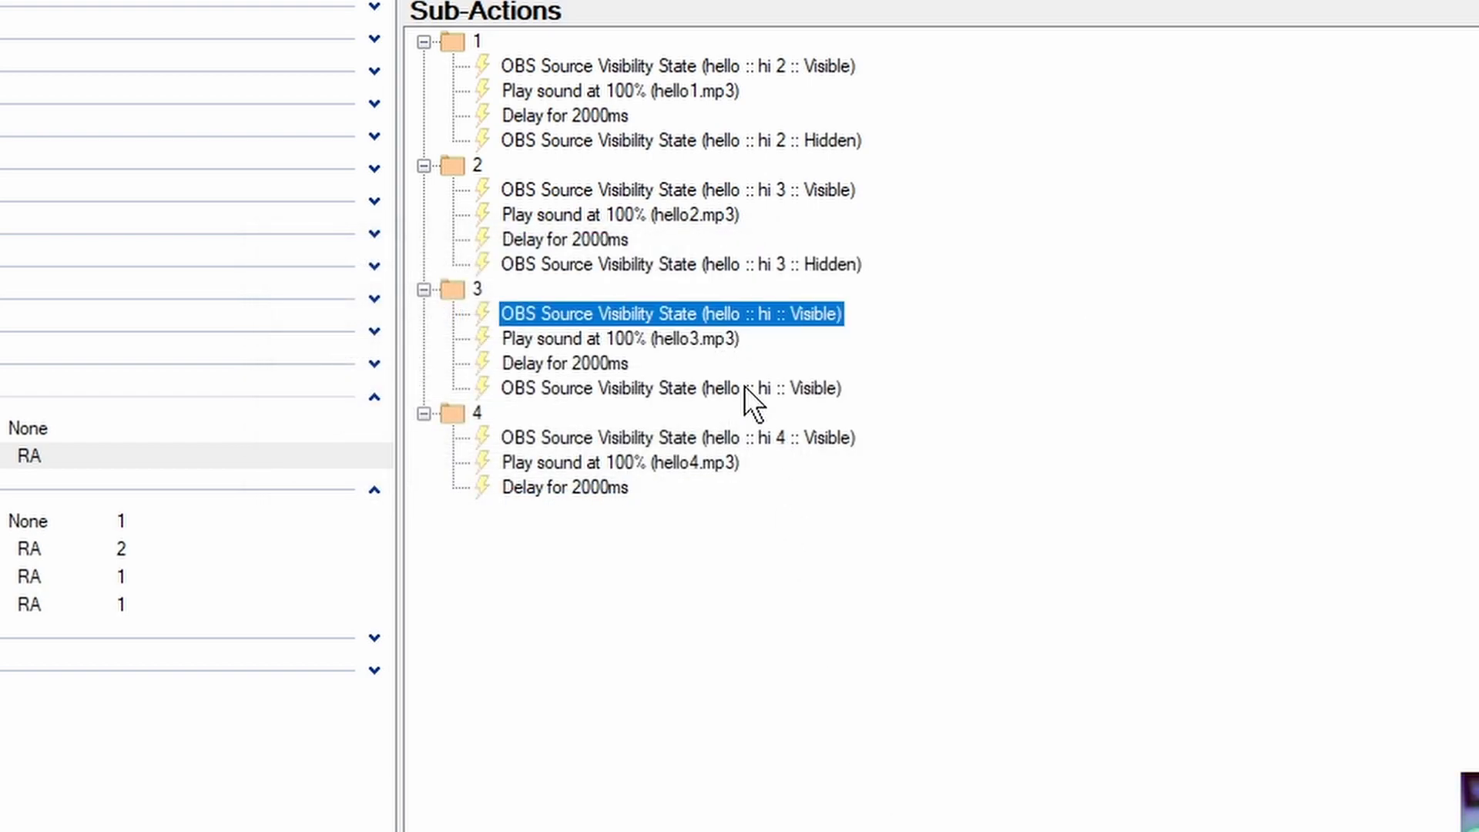
pyautogui.doubleClick(744, 387)
pyautogui.click(549, 431)
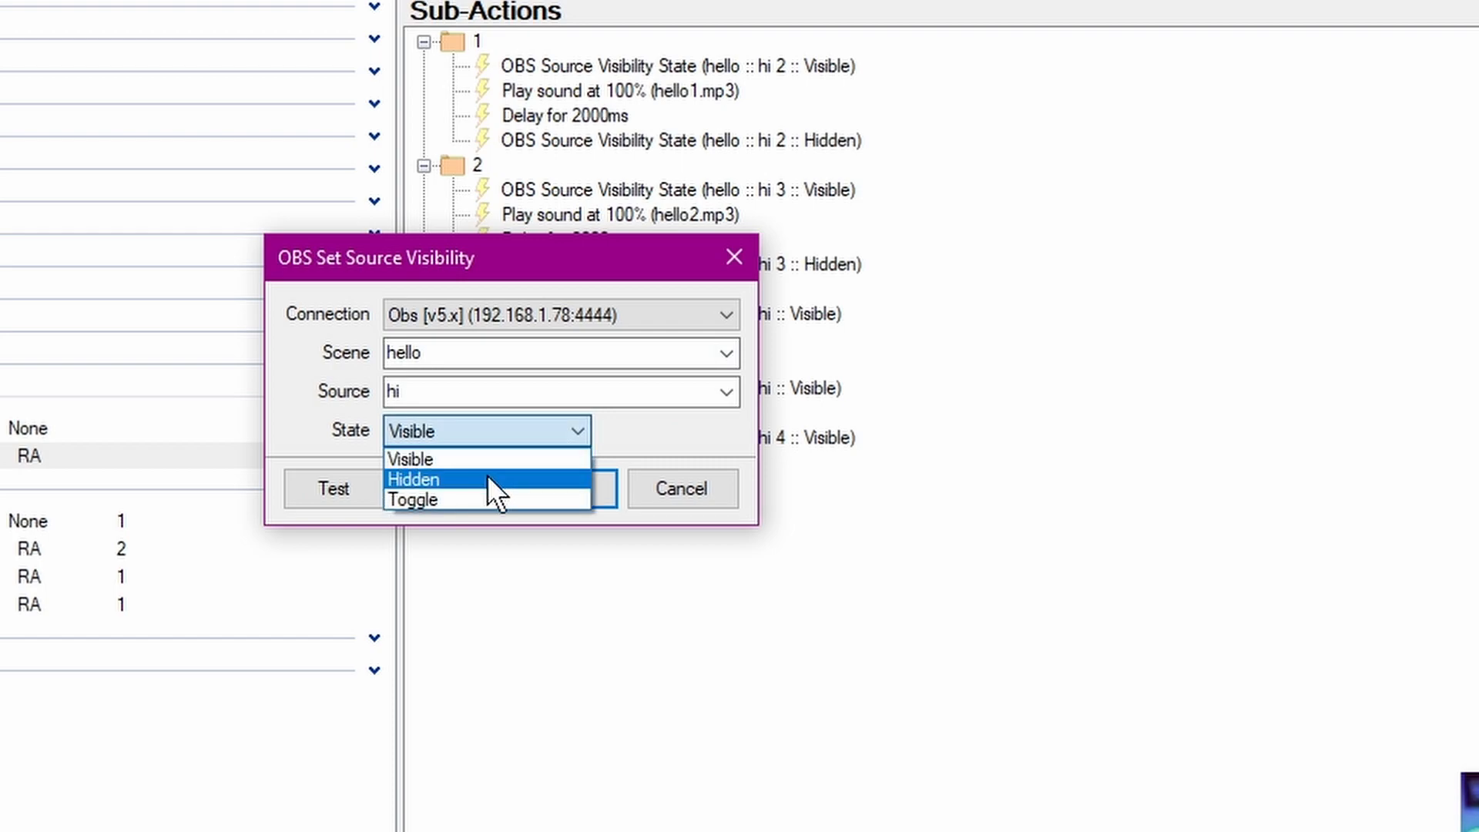
pyautogui.click(487, 478)
pyautogui.click(560, 489)
# Step: Duplicate the hi 4 source visibility sub-action in group 4 and set the copy's state to Hidden
pyautogui.rightClick(792, 436)
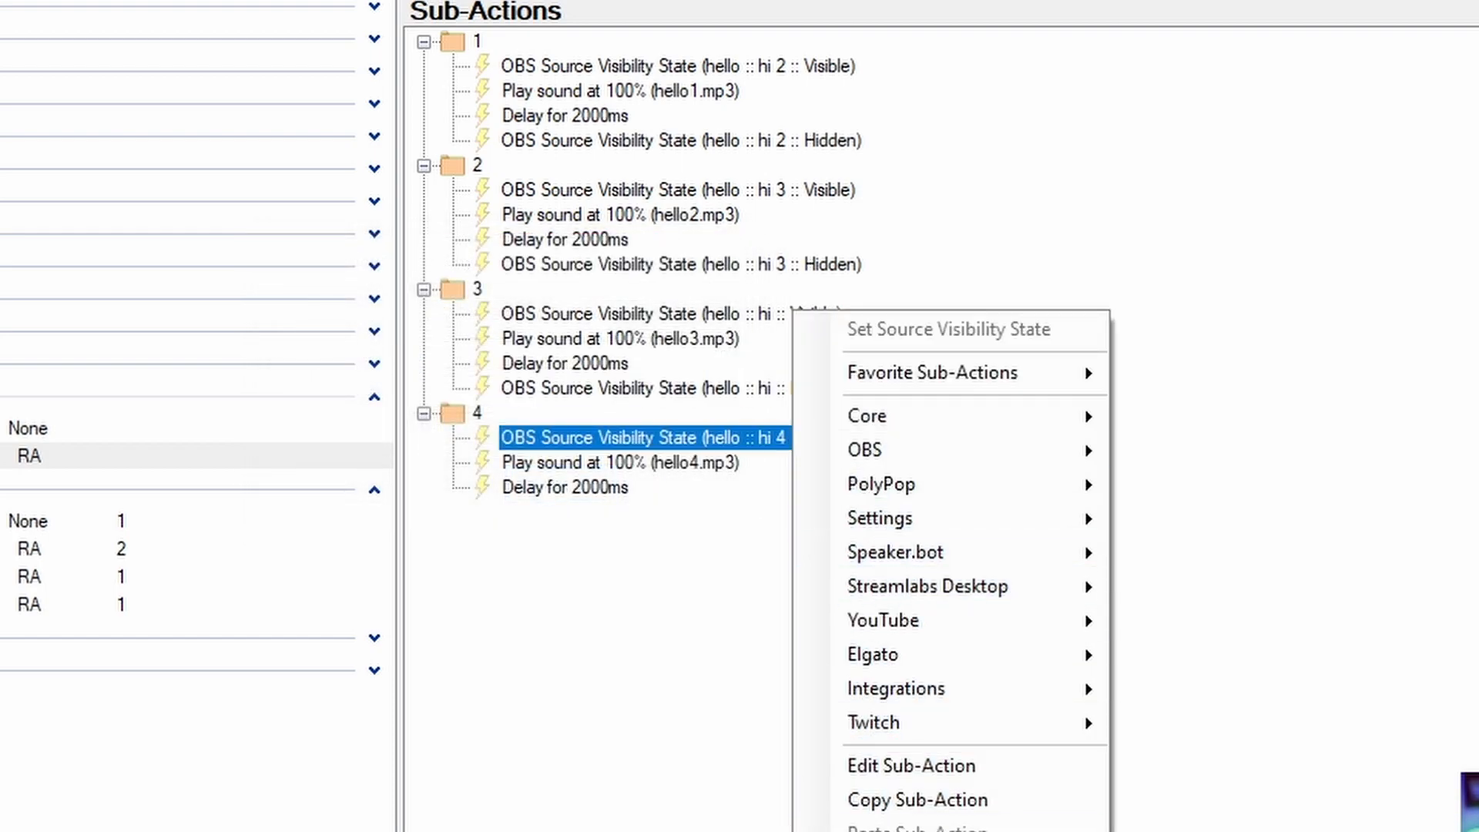
pyautogui.click(847, 824)
pyautogui.click(783, 516)
pyautogui.doubleClick(782, 516)
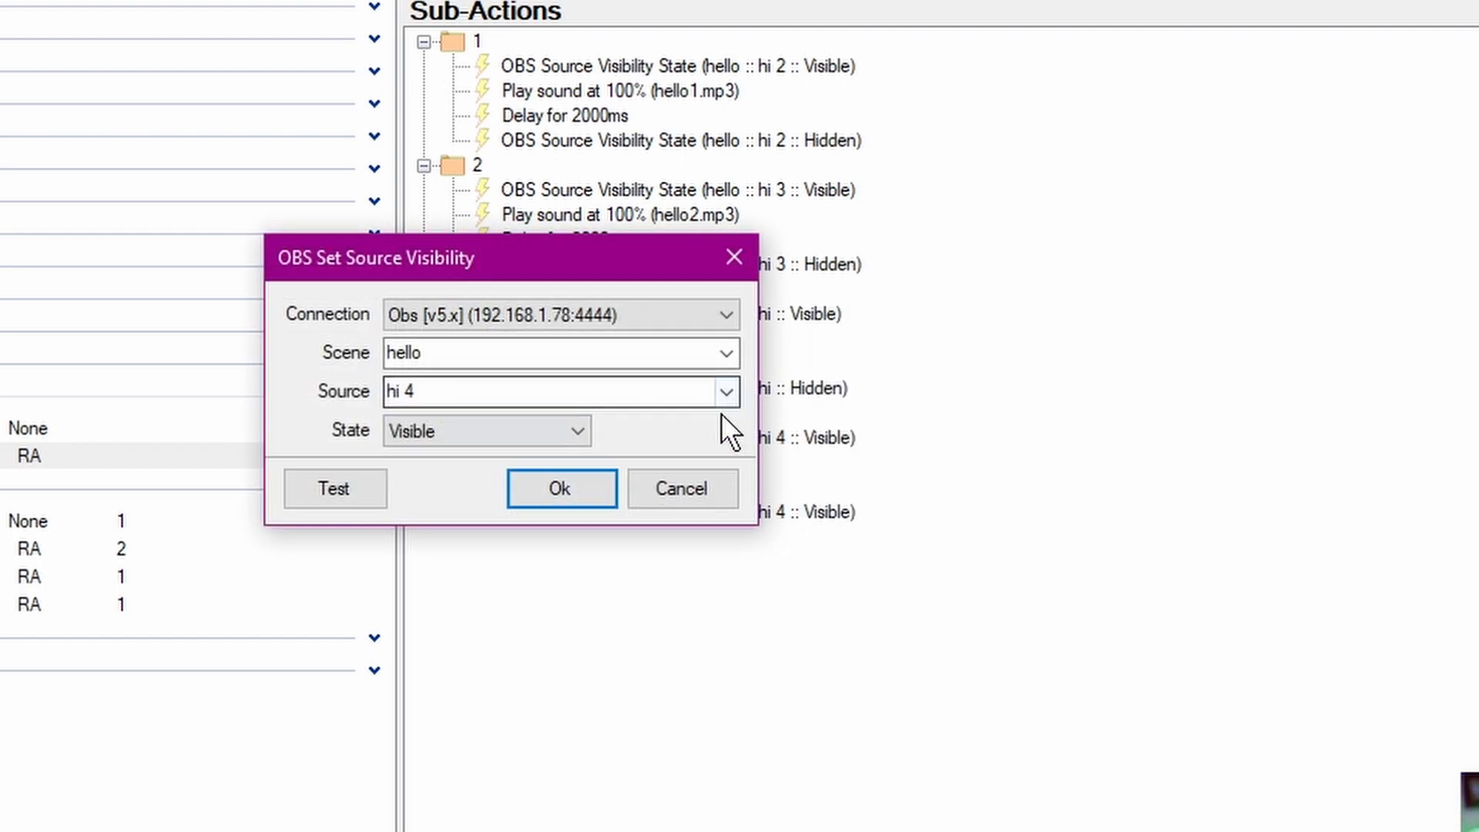
pyautogui.click(572, 430)
pyautogui.click(525, 473)
pyautogui.click(581, 502)
pyautogui.click(983, 190)
# Step: Review the order of the show, sound, delay and hide sub-actions in group 1
pyautogui.click(858, 69)
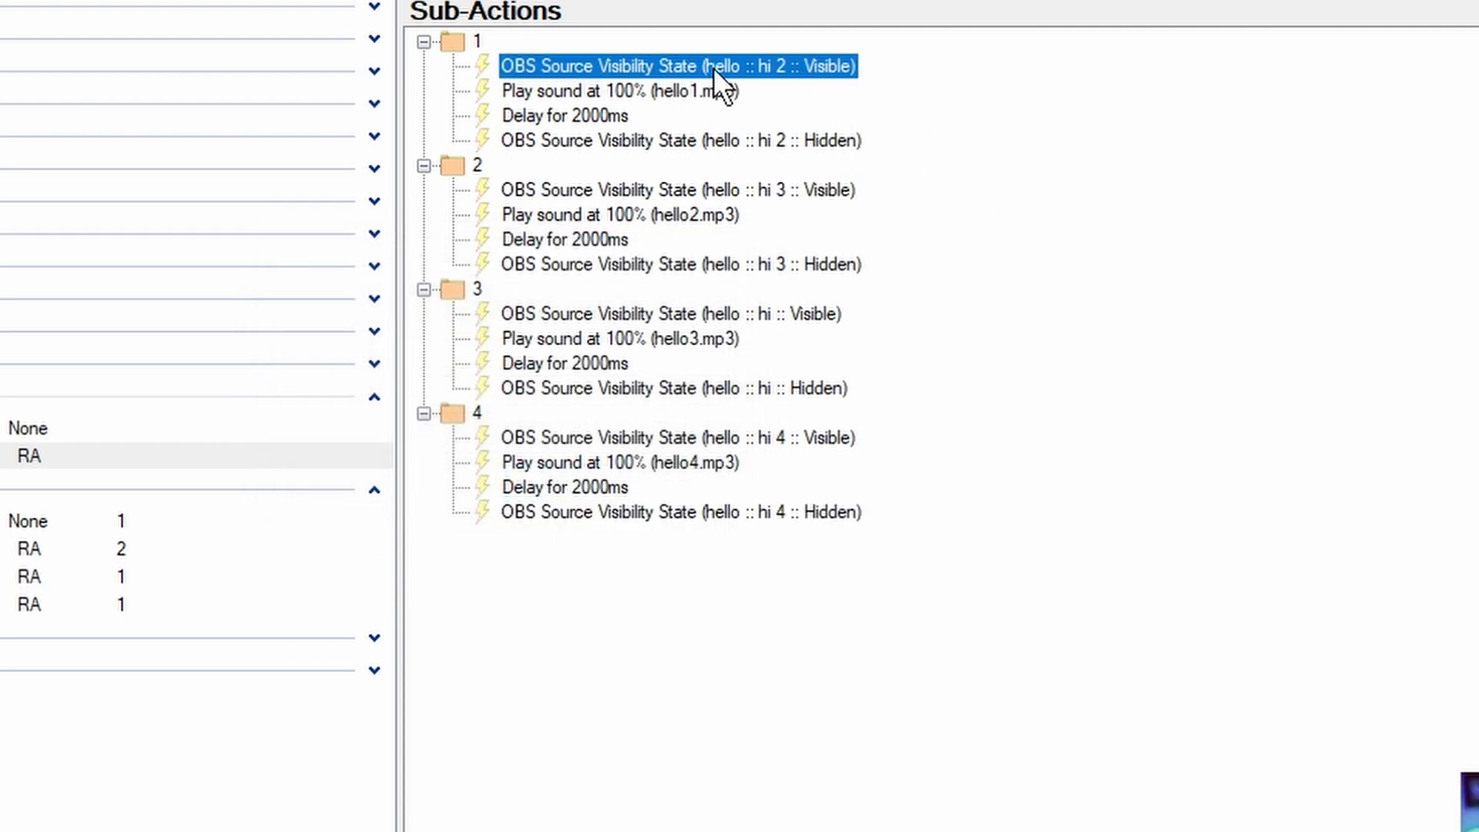
pyautogui.click(669, 91)
pyautogui.click(590, 117)
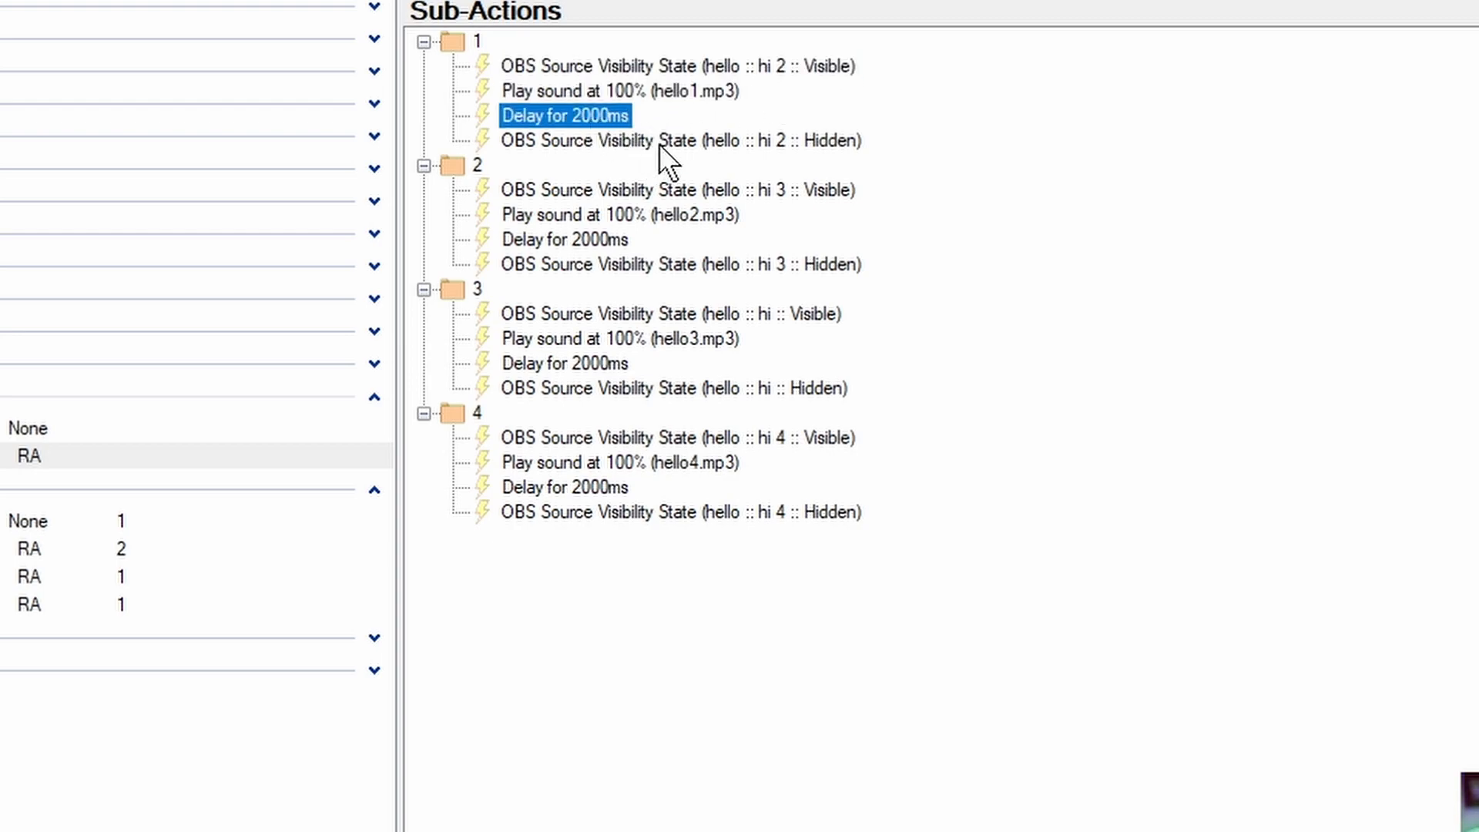
pyautogui.click(691, 139)
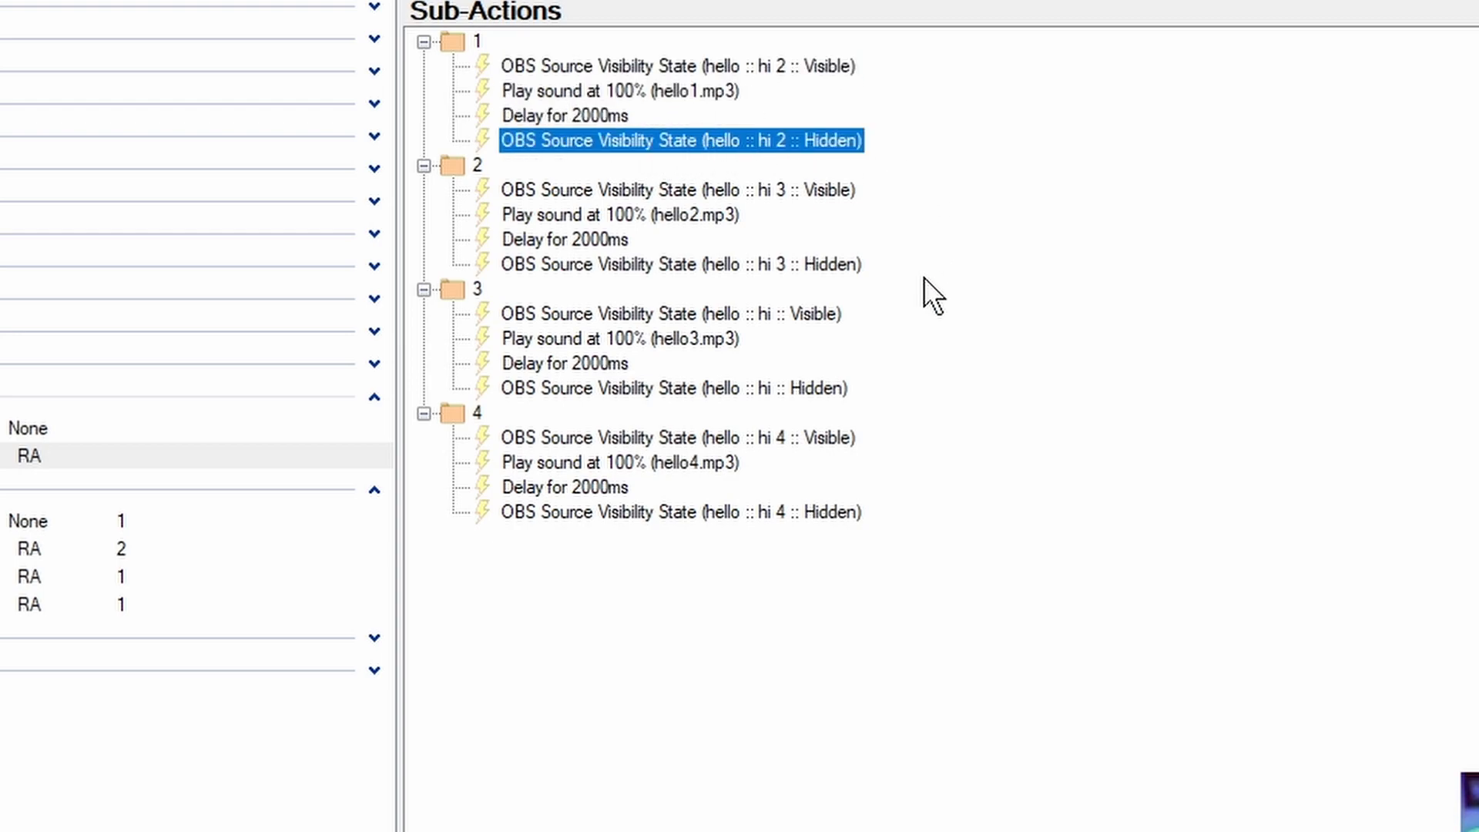
pyautogui.click(789, 598)
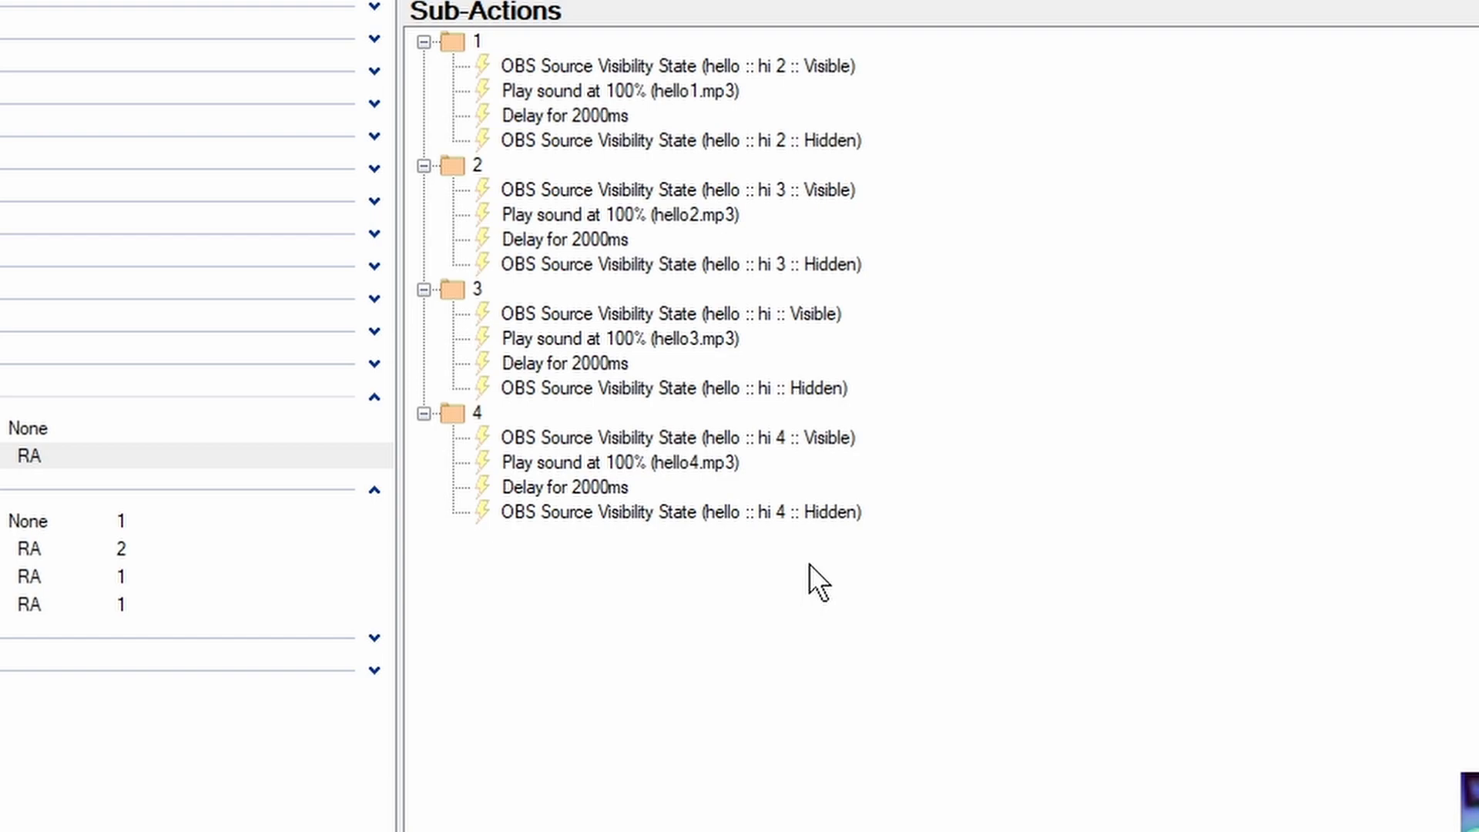
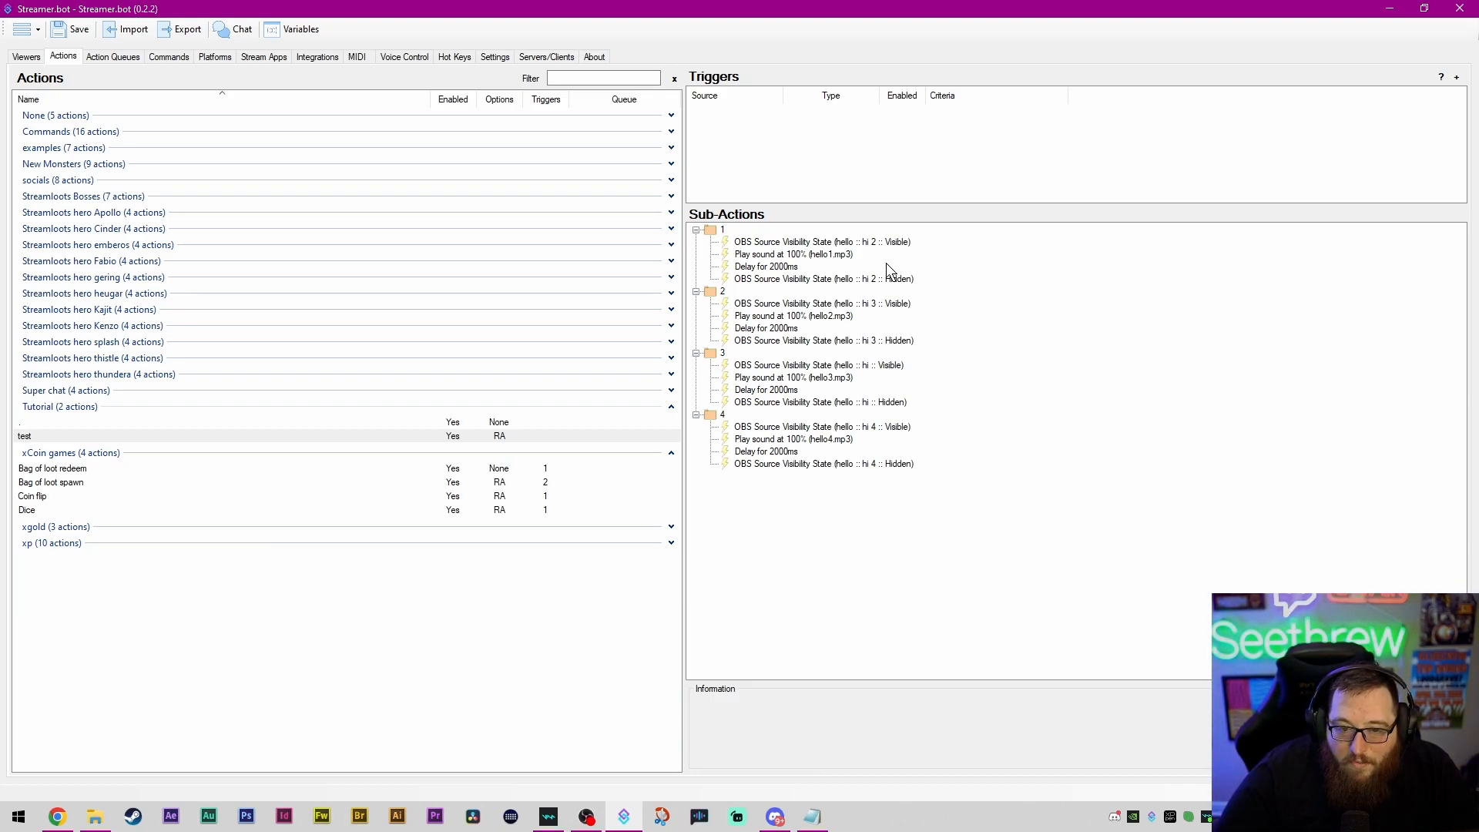
# Step: Add a Command Triggered trigger to the test action and start creating a new command for it
pyautogui.rightClick(882, 152)
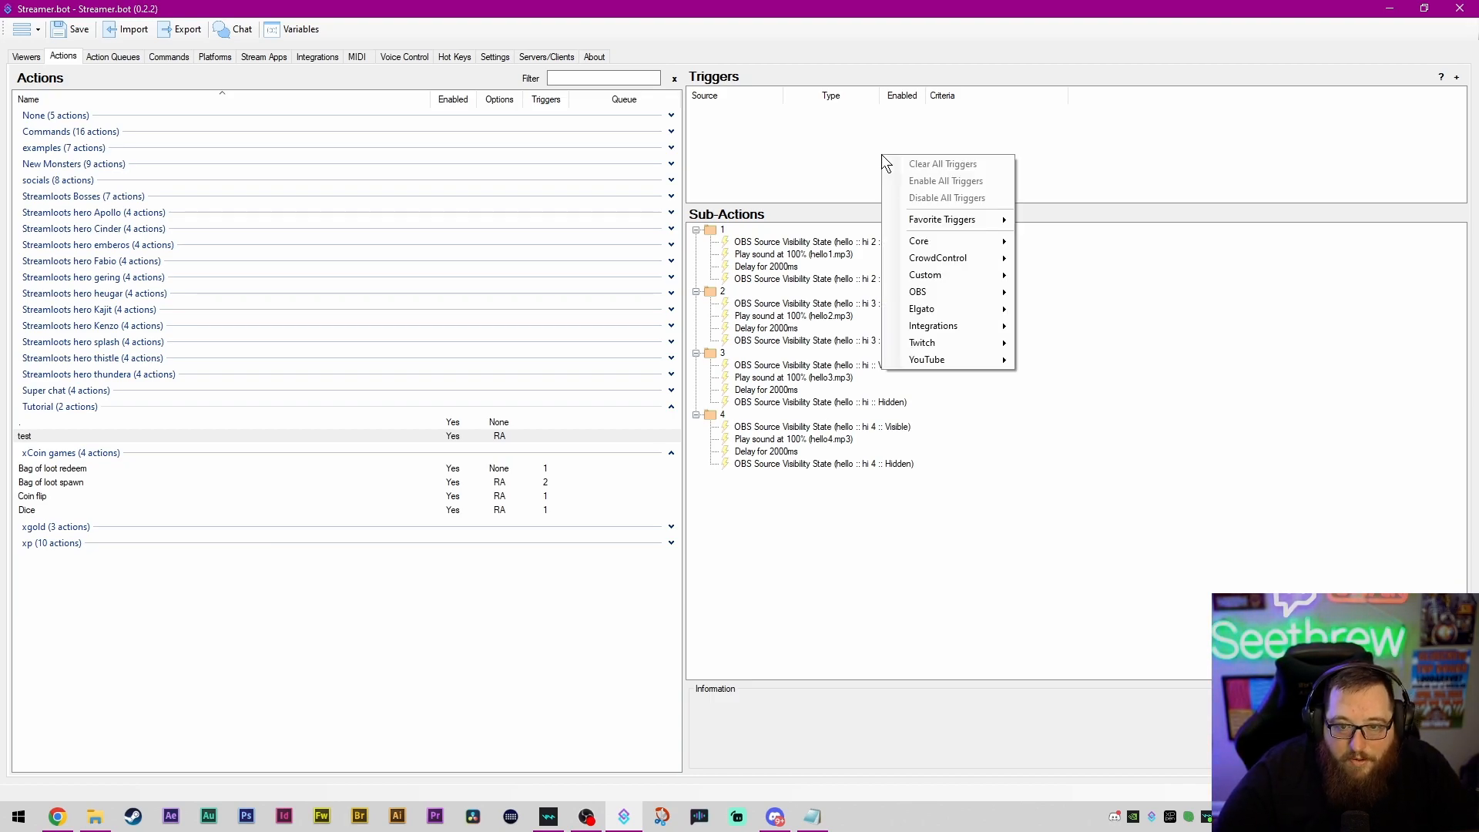
pyautogui.rightClick(846, 137)
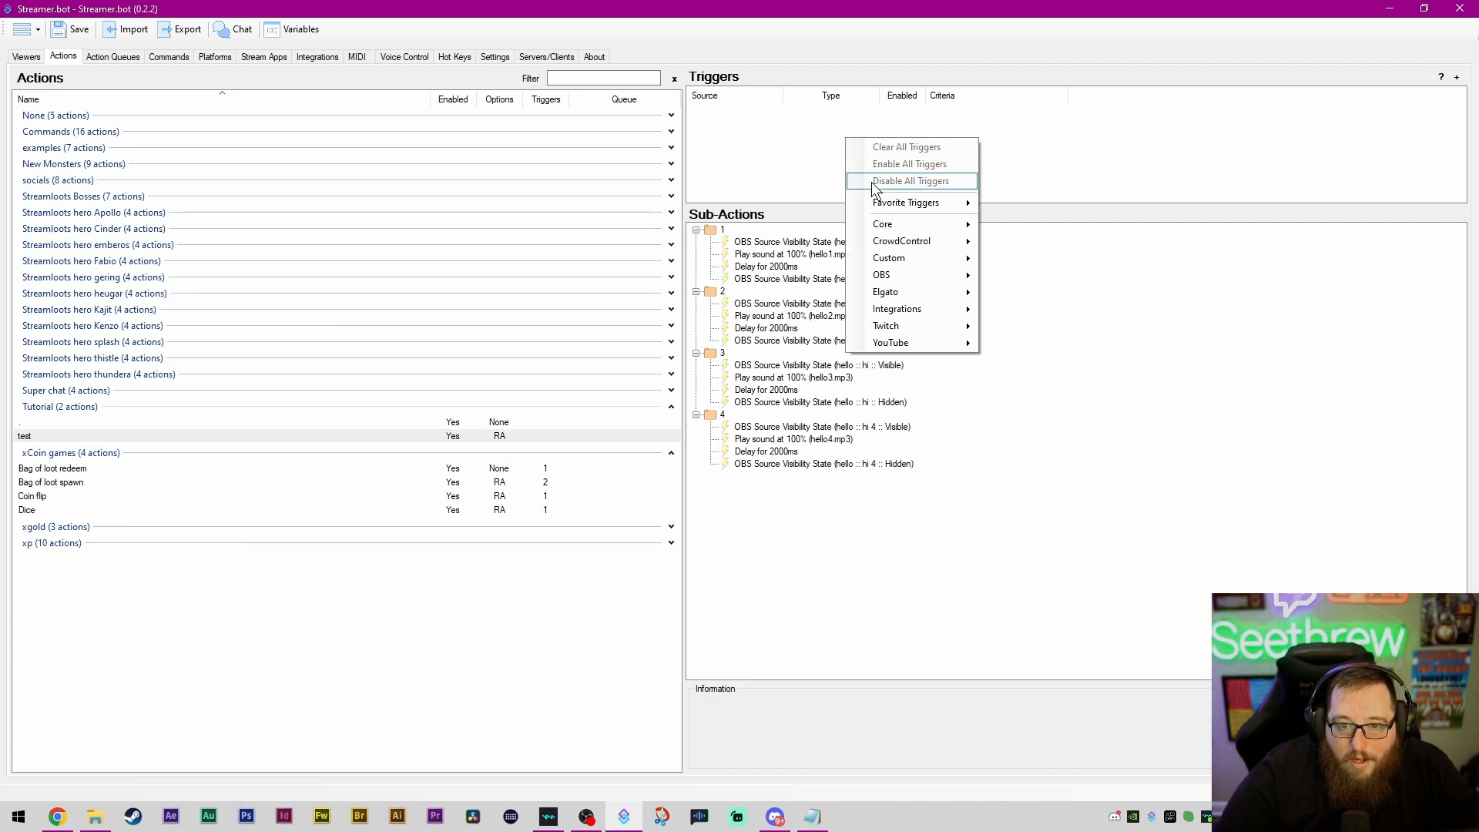
pyautogui.moveTo(899, 223)
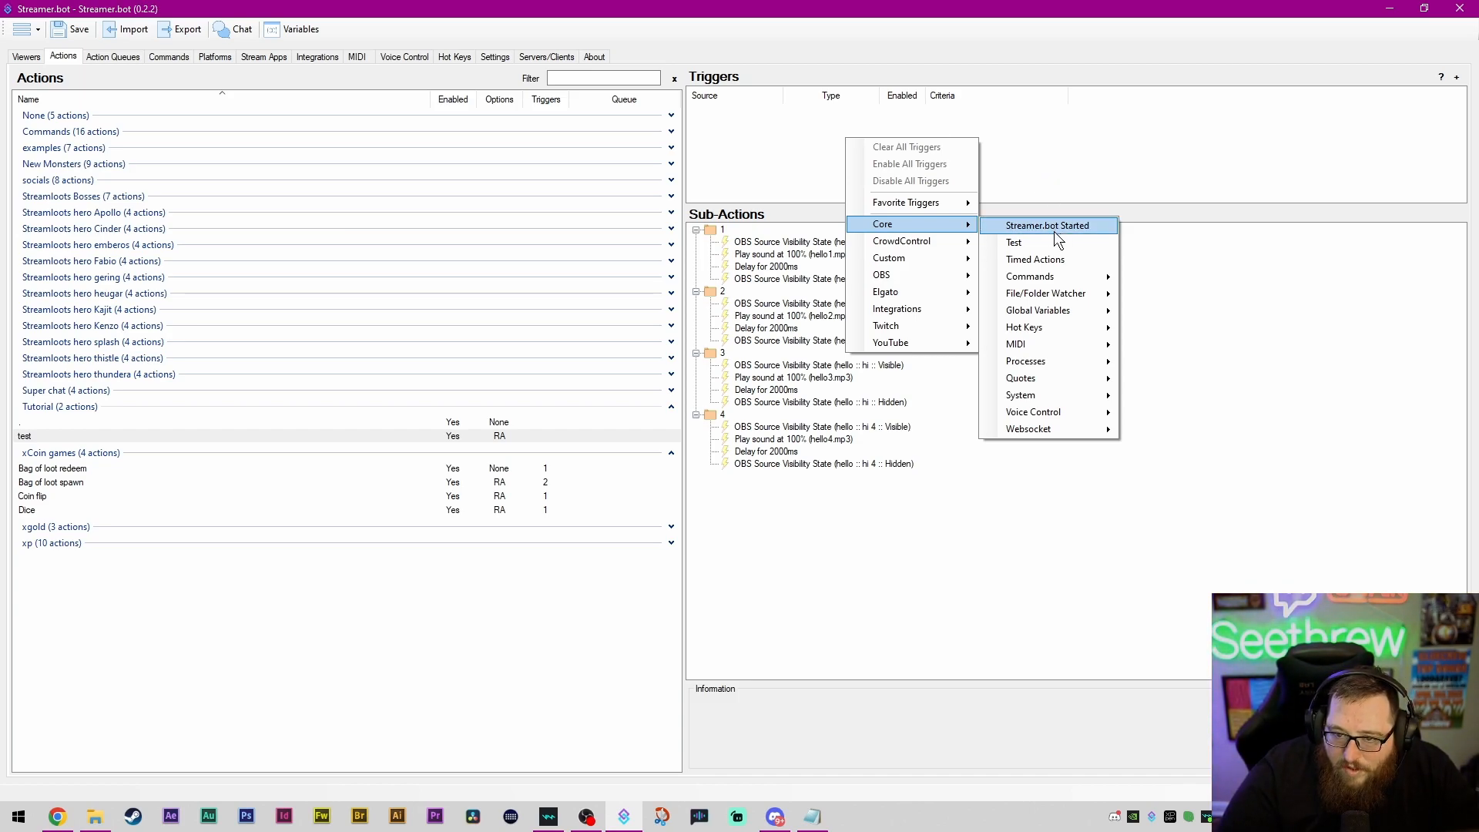
pyautogui.moveTo(1062, 278)
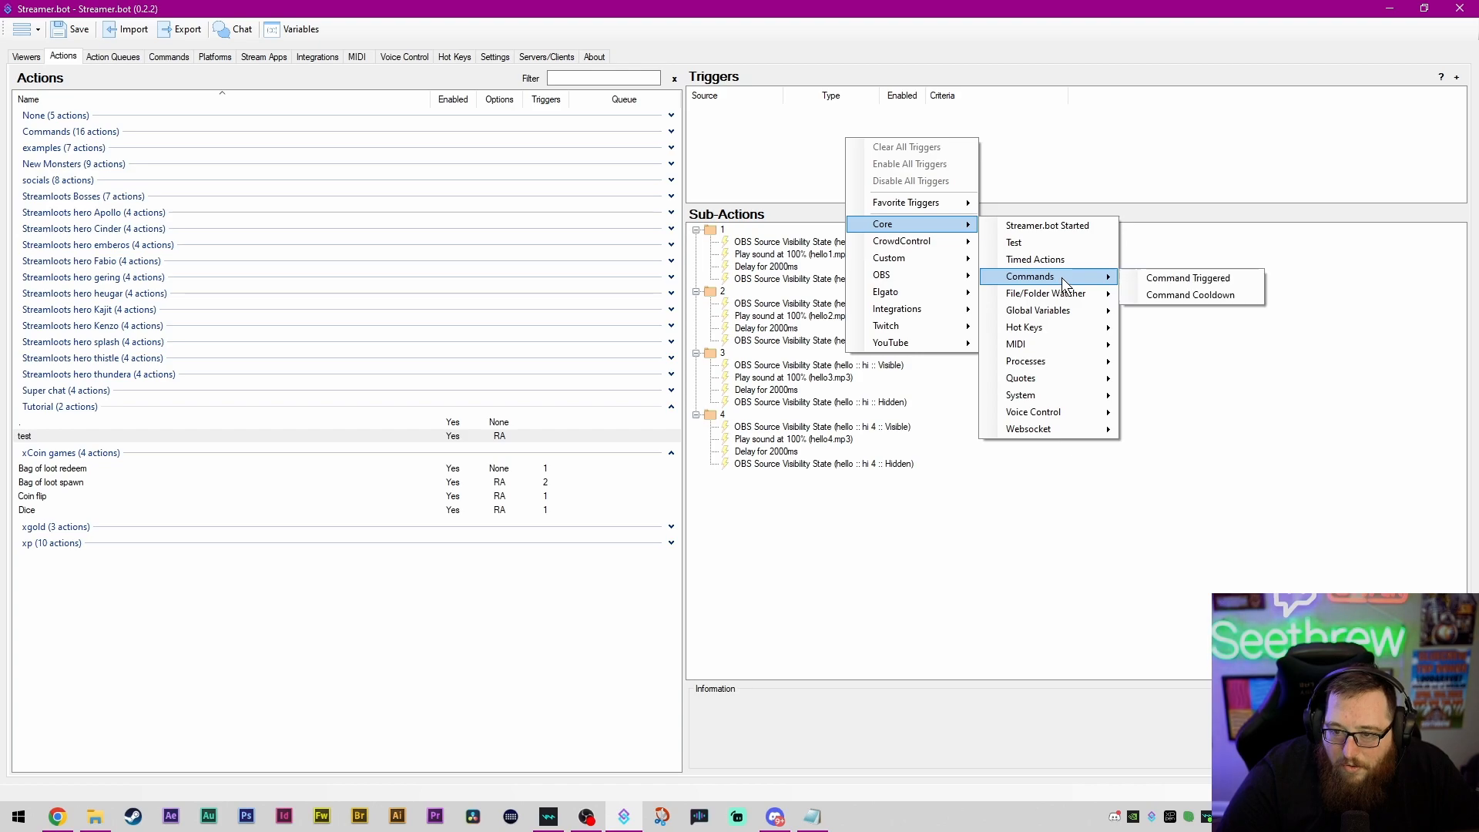
pyautogui.click(1186, 279)
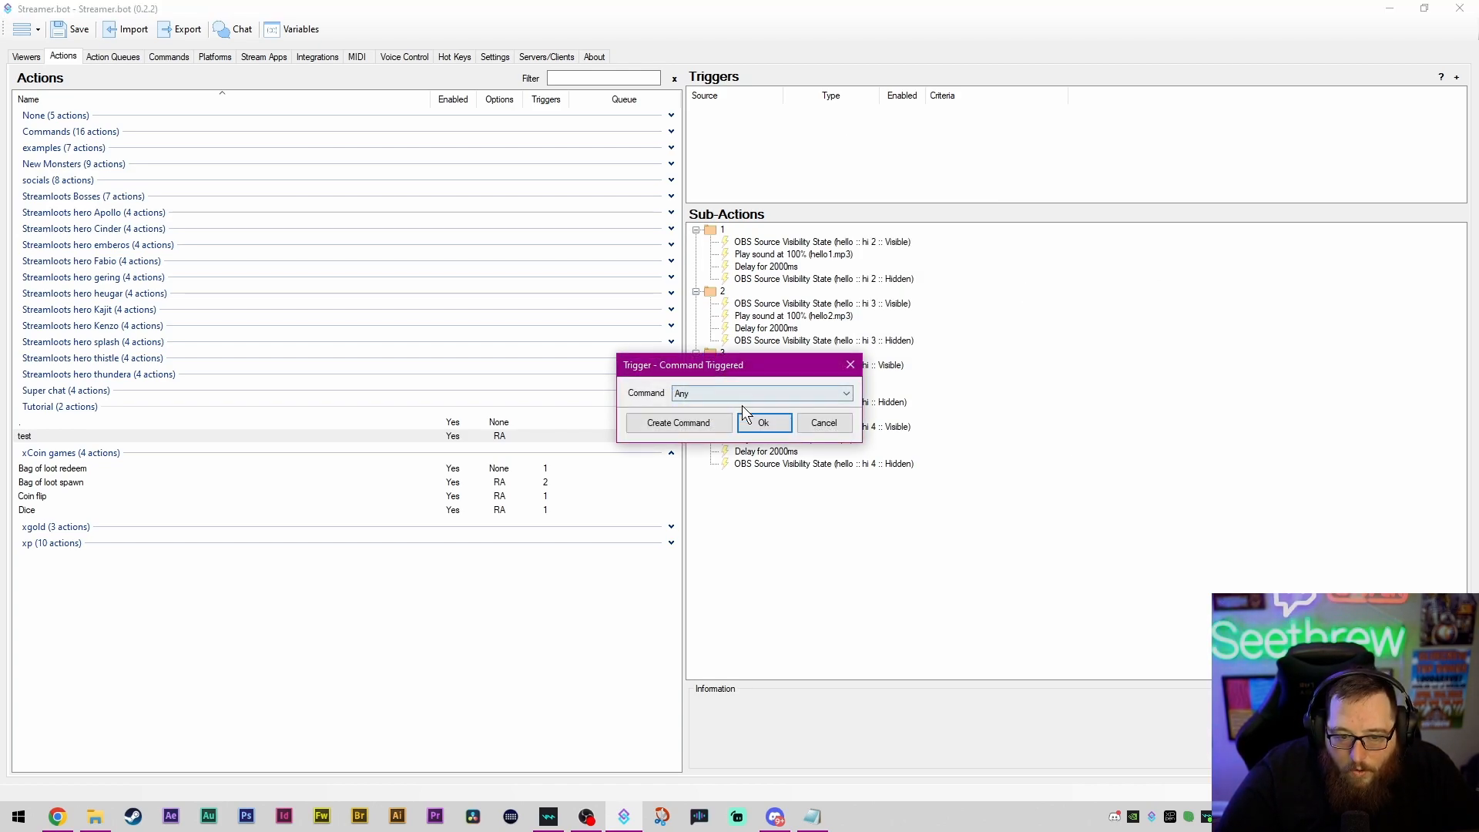
pyautogui.click(688, 428)
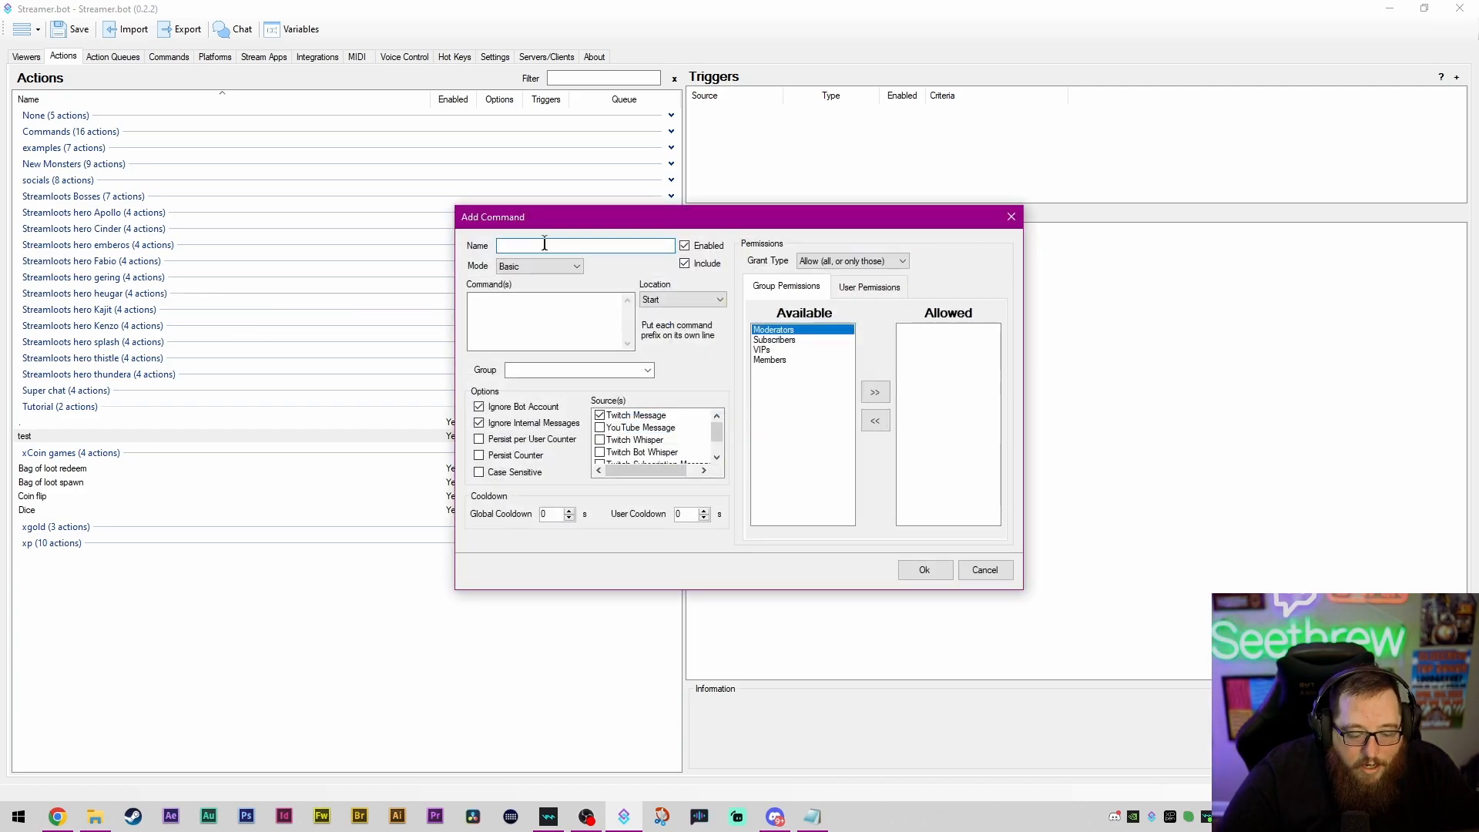
# Step: Name the new command hi2 and set its chat command to !hi2
pyautogui.write('hi2')
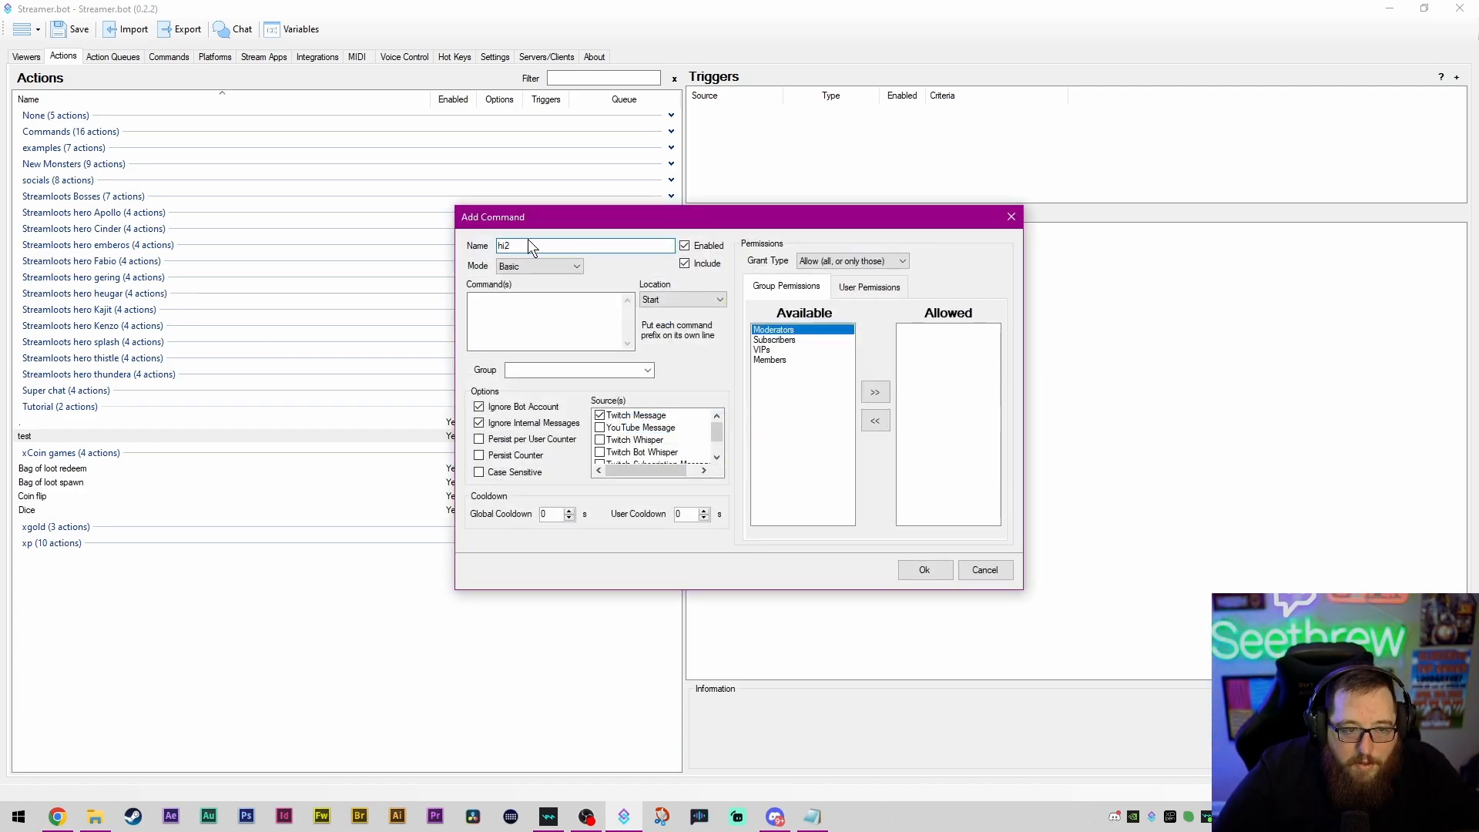
pyautogui.doubleClick(529, 245)
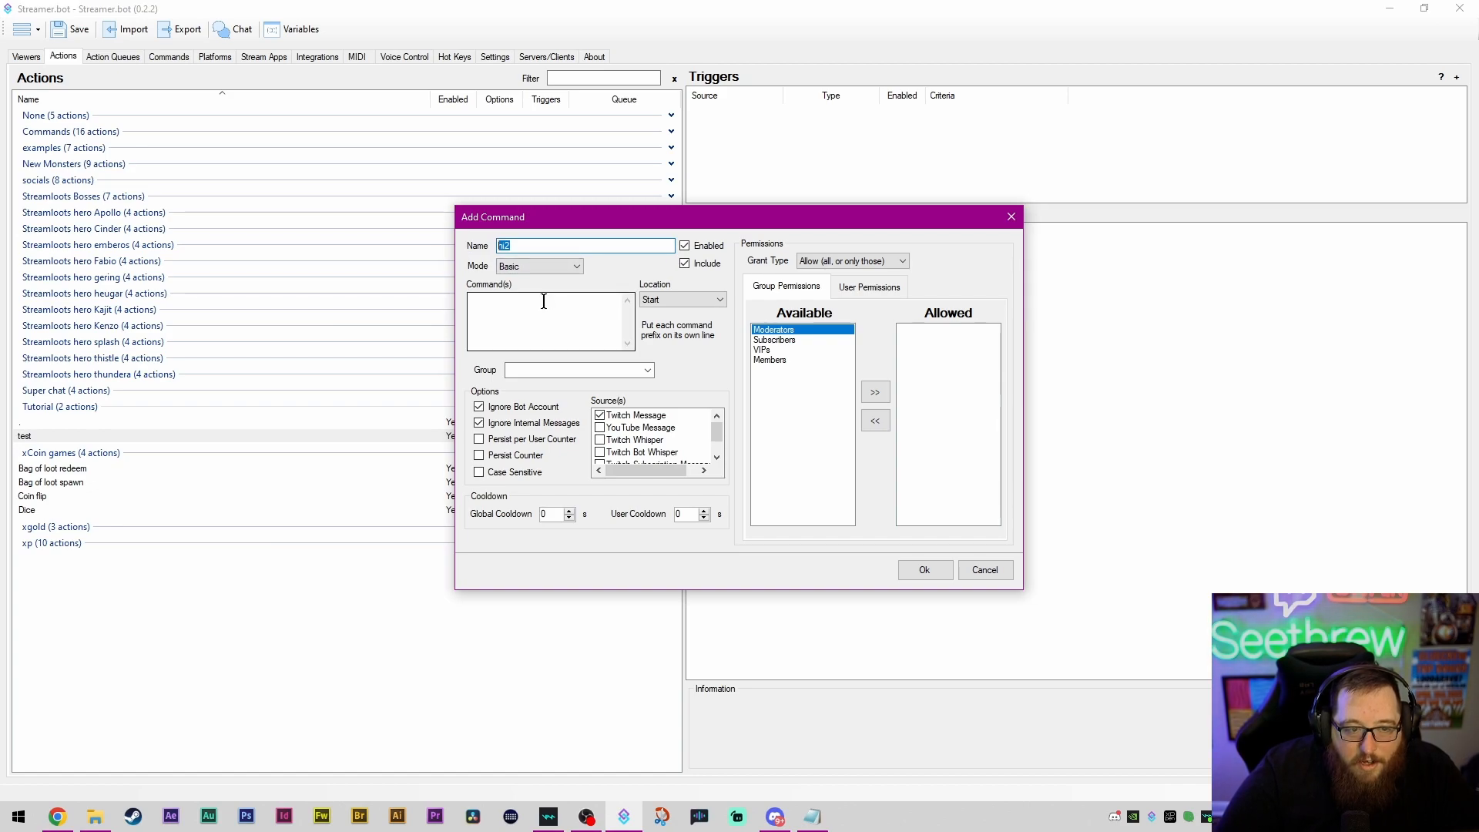
pyautogui.click(544, 301)
pyautogui.write('!hi2')
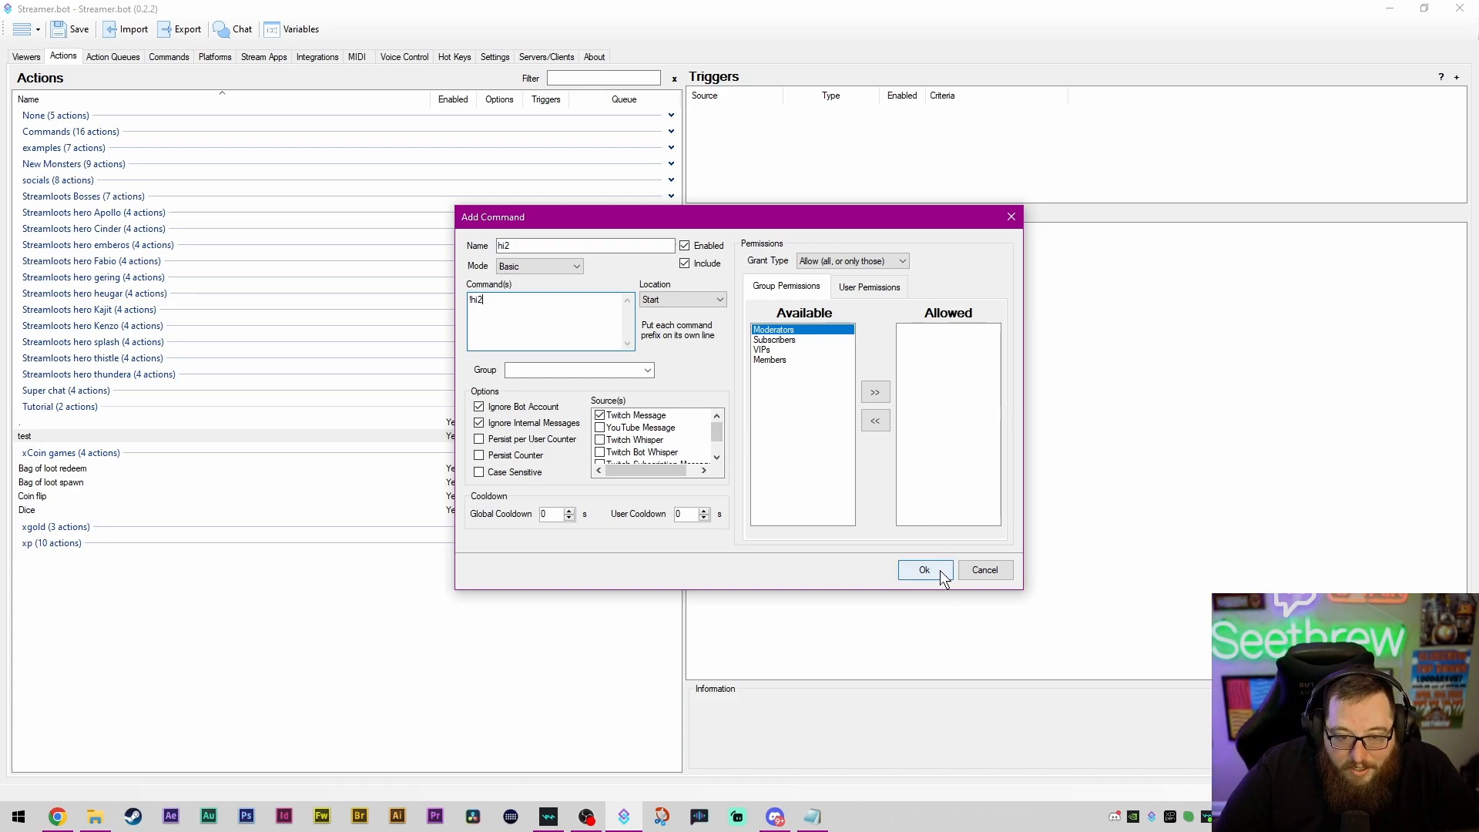
# Step: Review the user groups available for restricting the hi2 command: Moderators, Subscribers, VIPs and Members
pyautogui.click(843, 289)
pyautogui.click(787, 290)
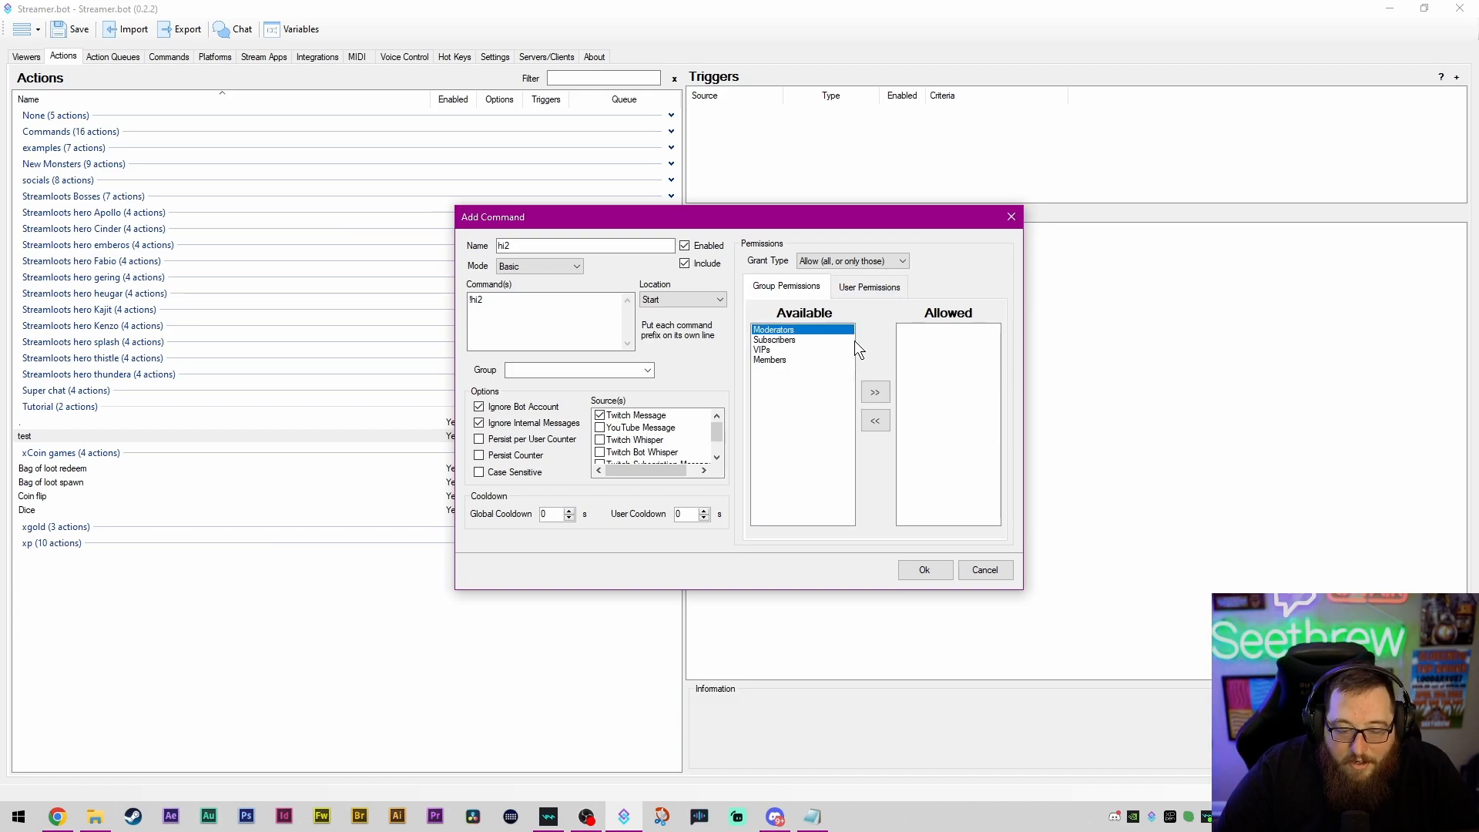
pyautogui.click(782, 339)
pyautogui.click(784, 350)
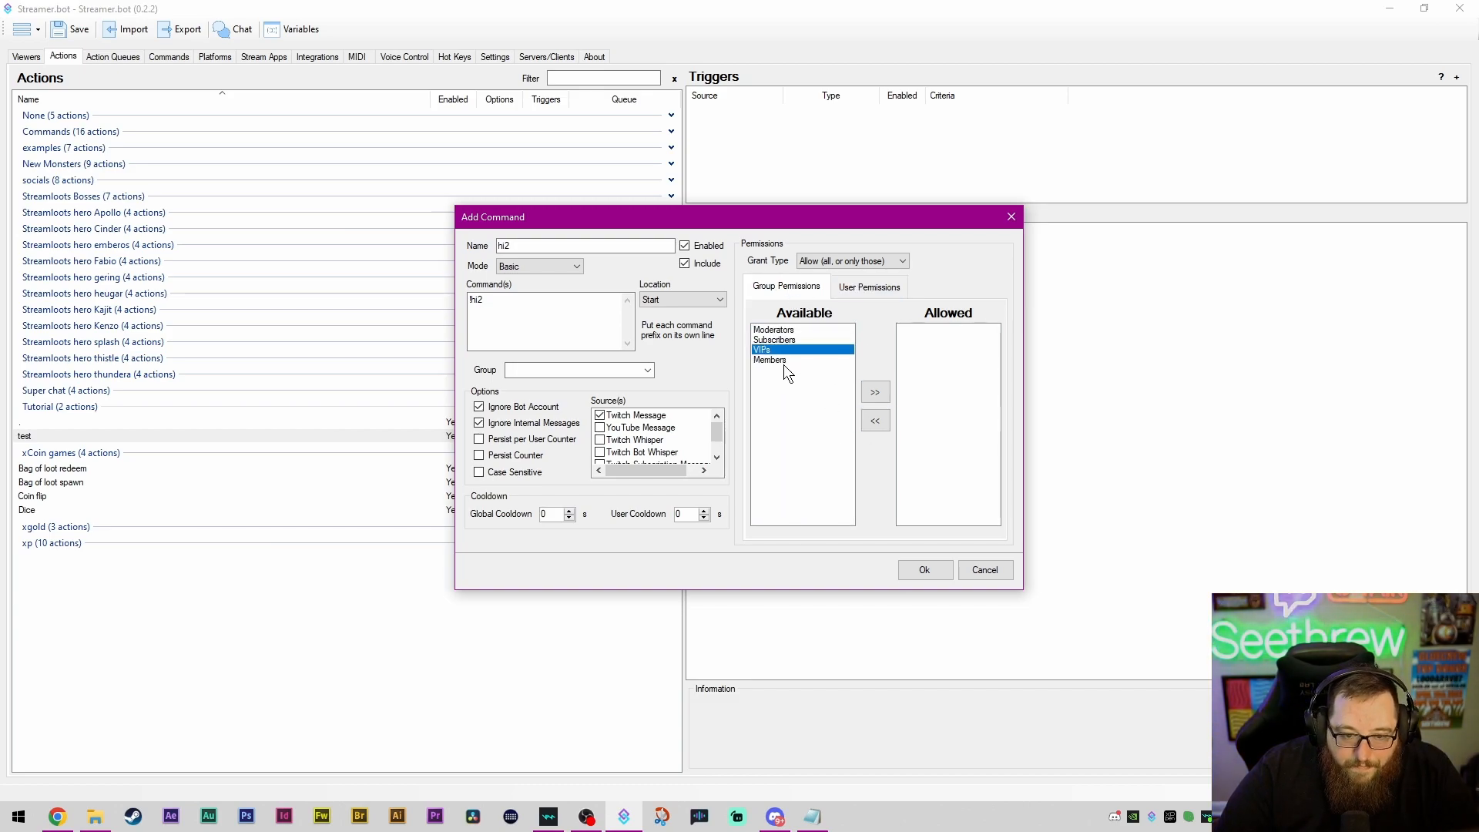
pyautogui.click(794, 330)
pyautogui.click(795, 340)
pyautogui.click(788, 351)
pyautogui.click(789, 360)
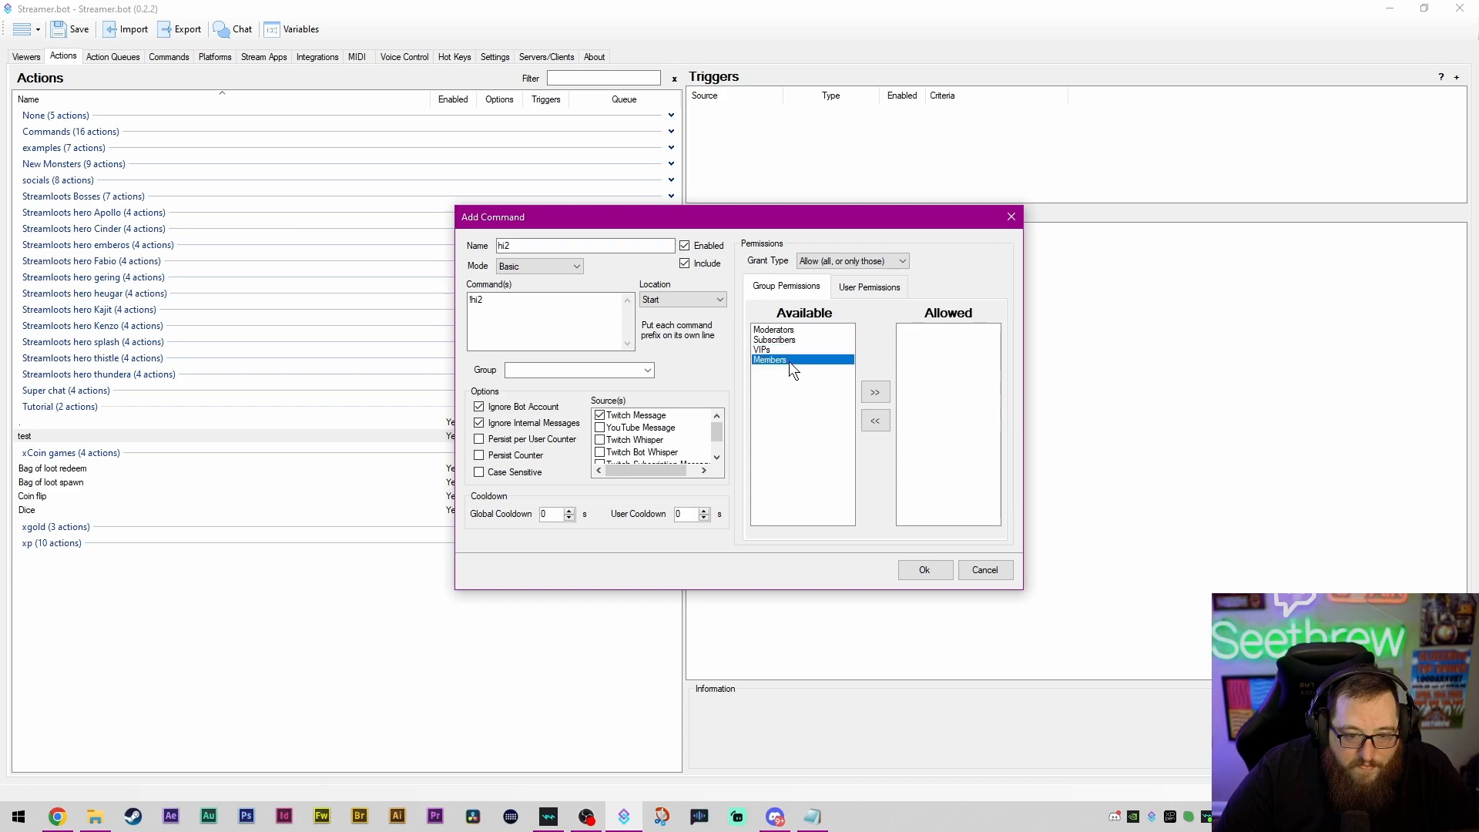
pyautogui.click(794, 329)
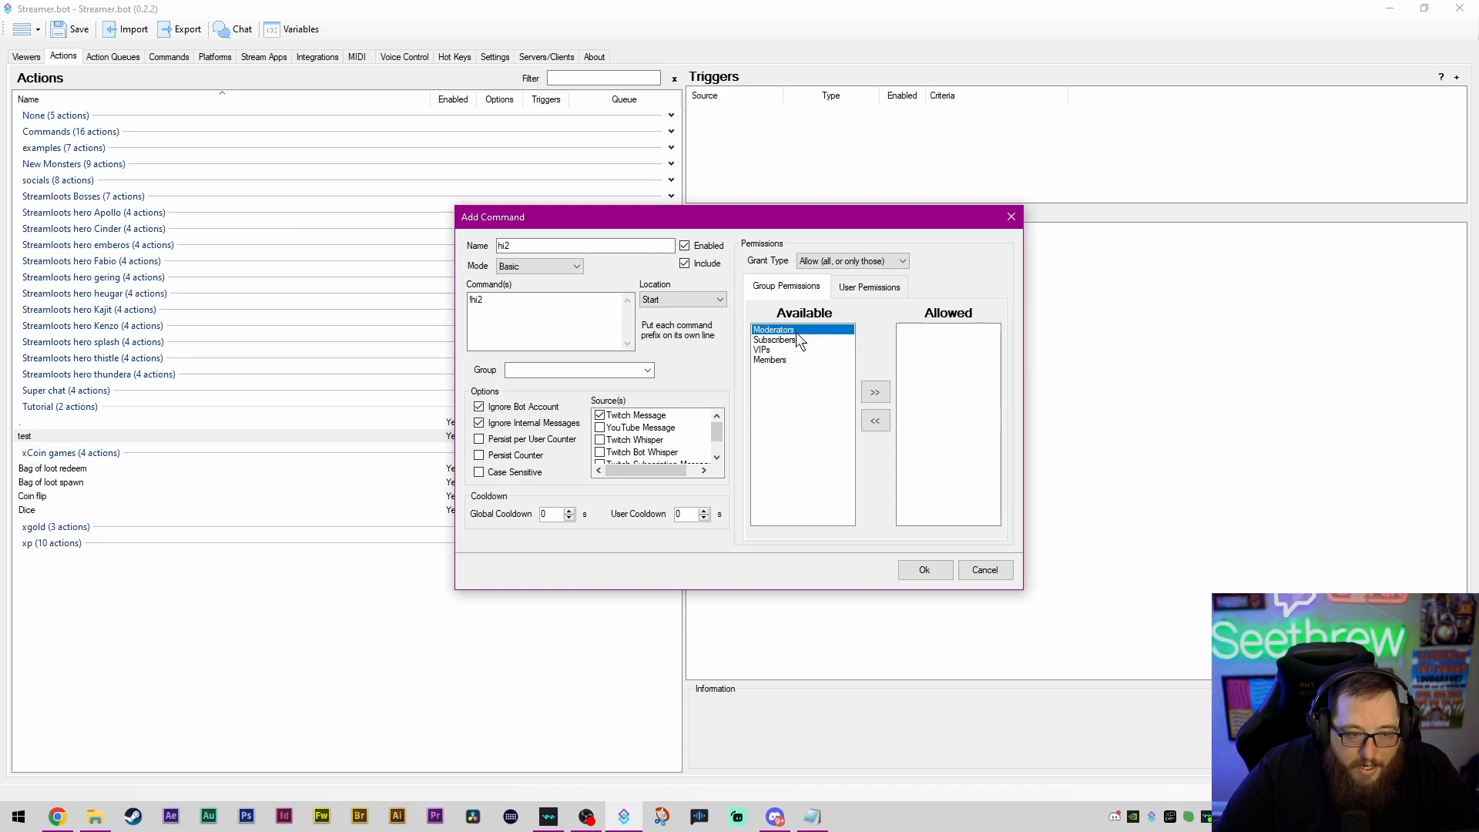
# Step: Save the hi2 command and confirm it as the test action's Command Triggered trigger
pyautogui.click(925, 570)
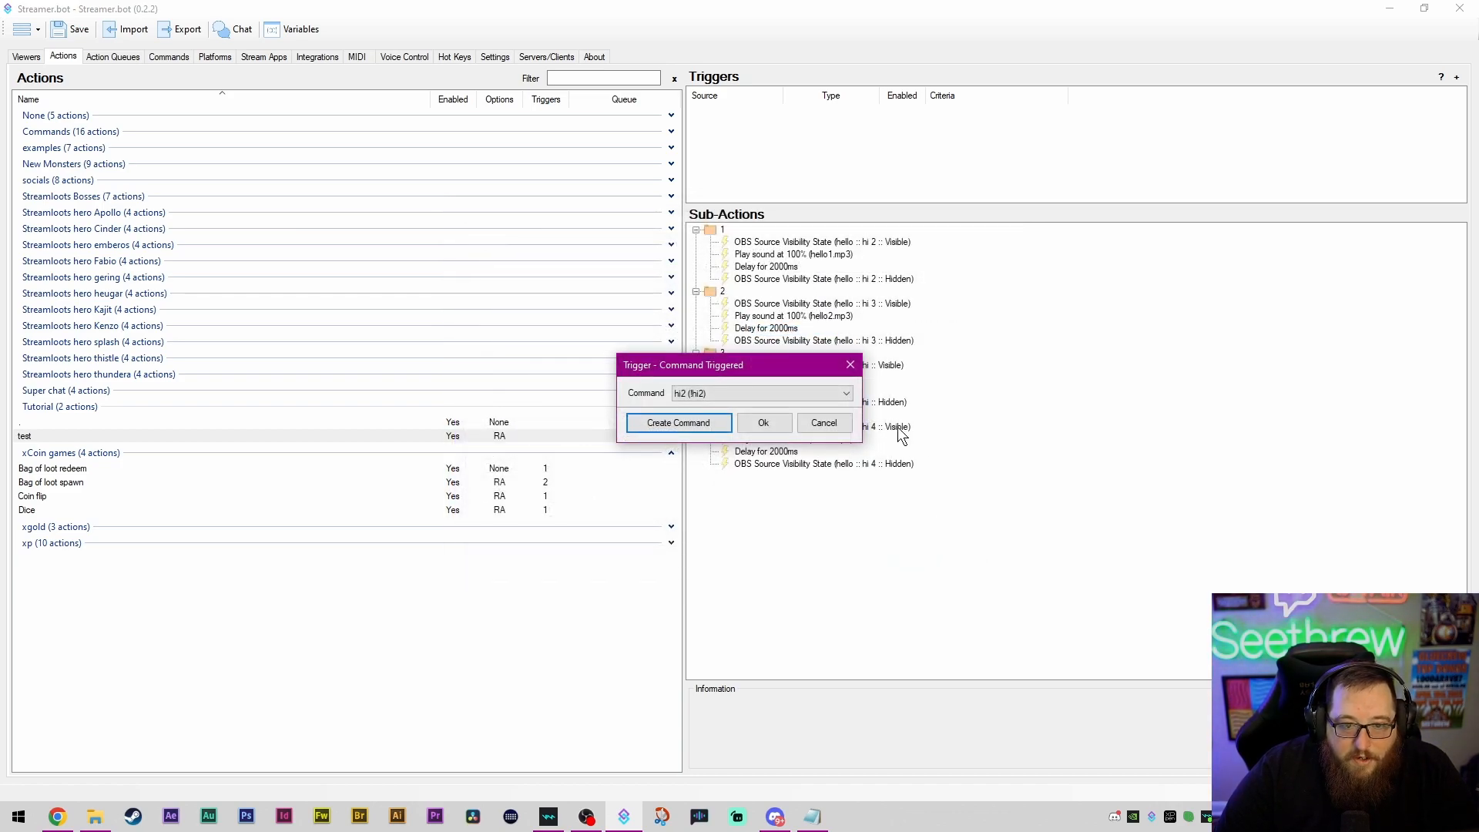
pyautogui.click(766, 422)
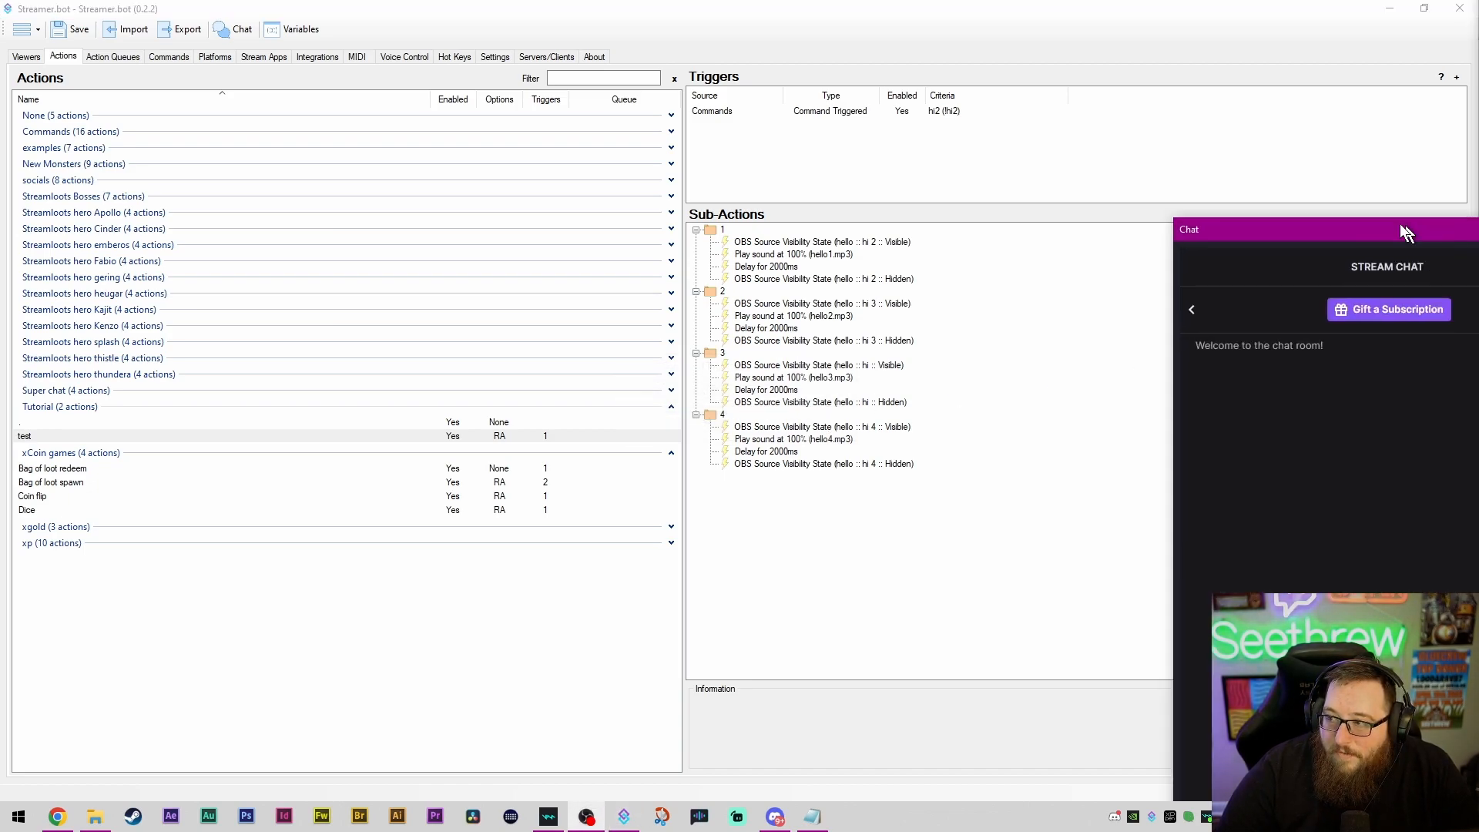
# Step: Test the command trigger by sending !hi2 in the stream chat, and put the chat window away
pyautogui.moveTo(1399, 224); pyautogui.dragTo(1198, 68)
pyautogui.click(1176, 720)
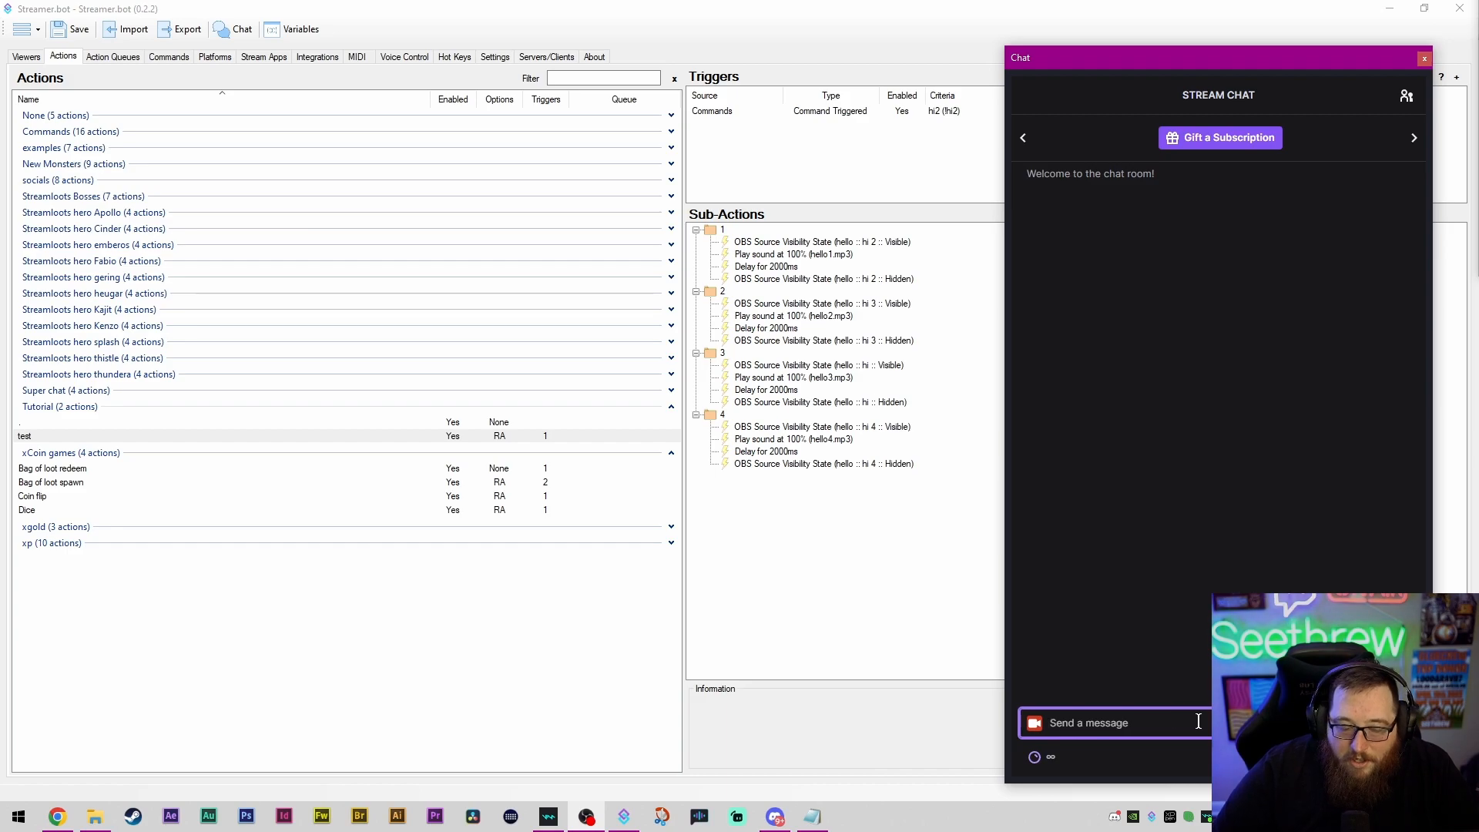
pyautogui.write('!hi2')
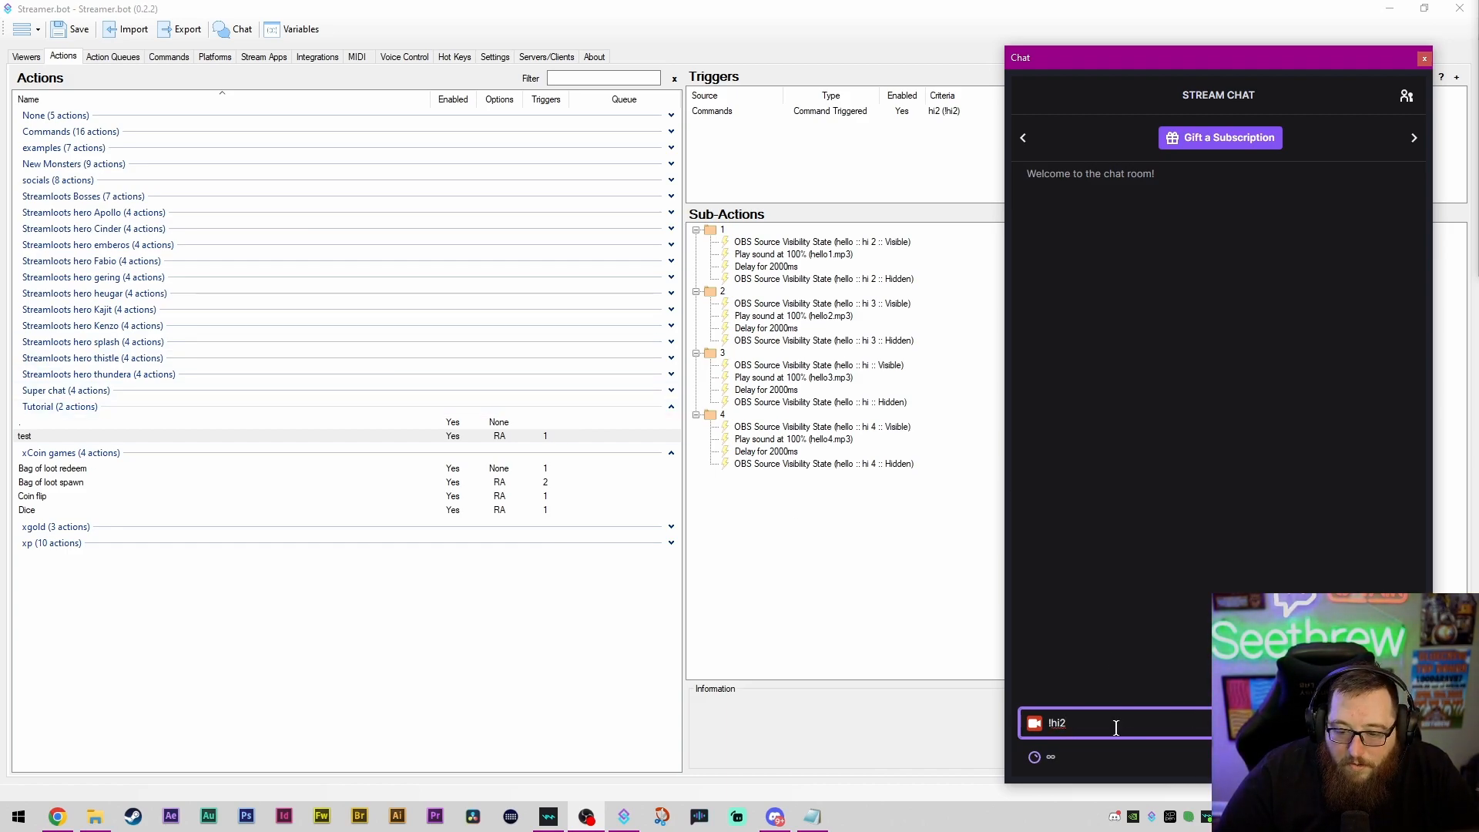
pyautogui.press('Return')
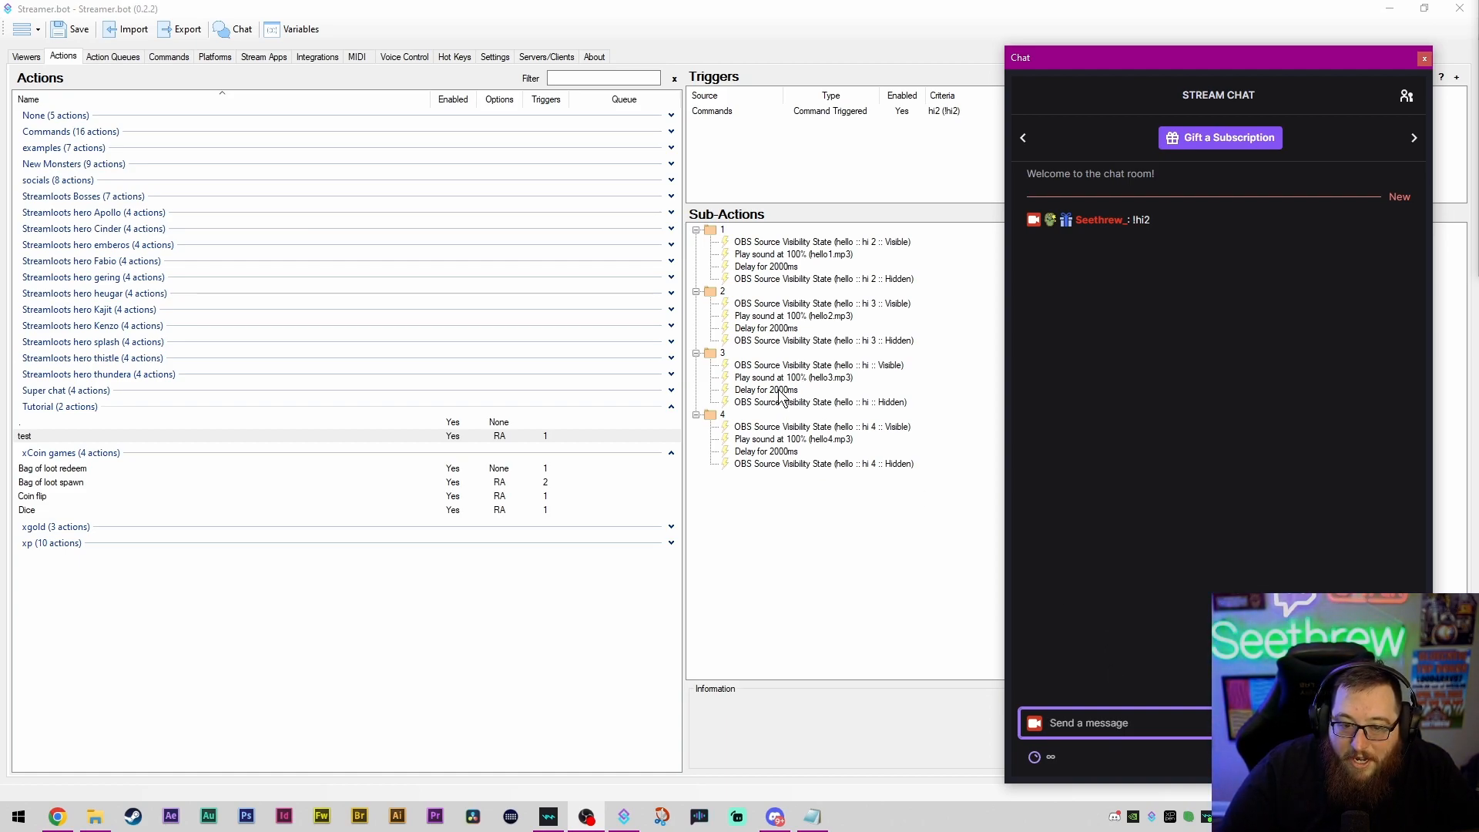
pyautogui.click(1424, 59)
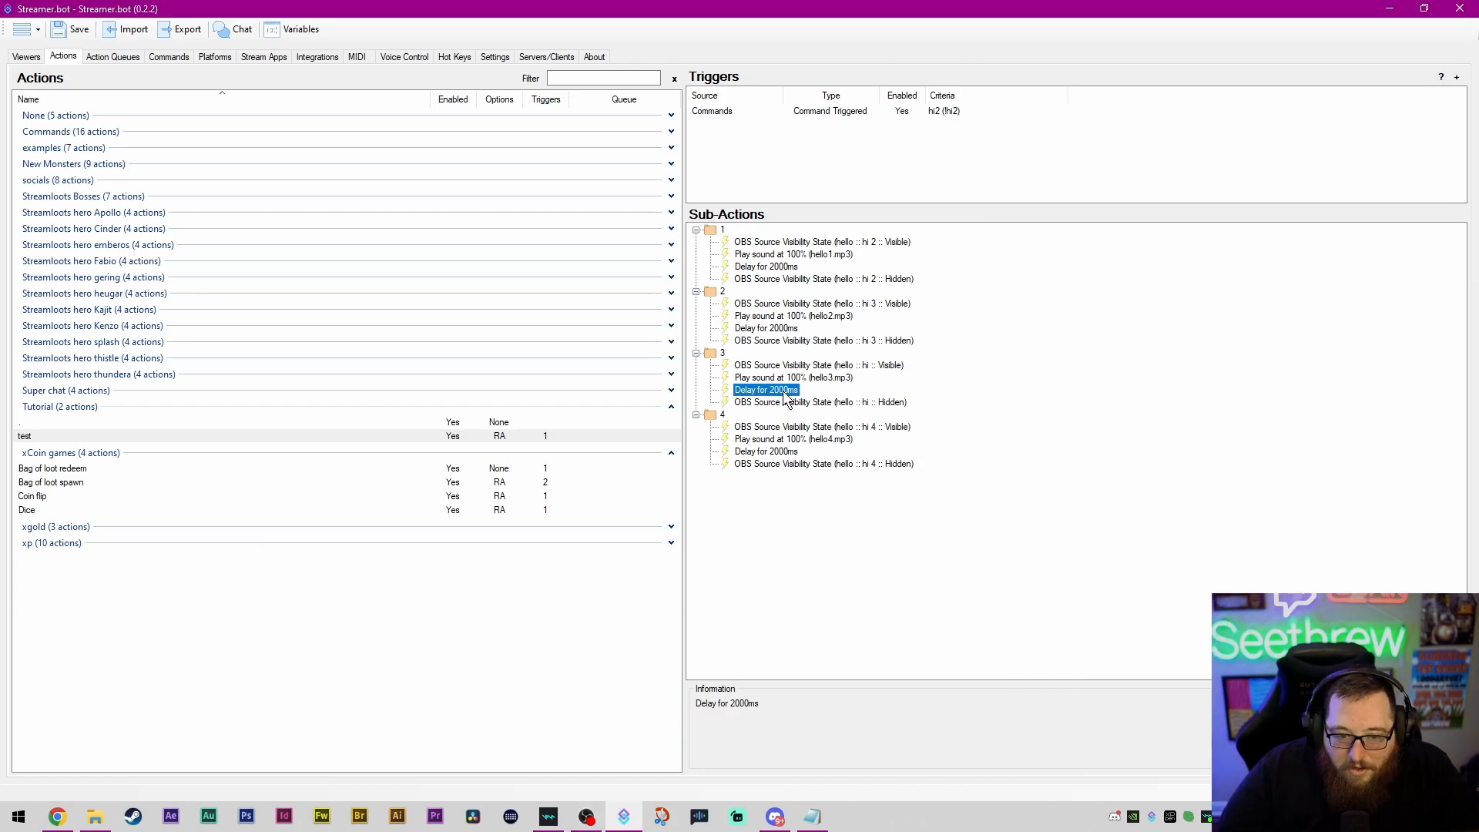
# Step: Examine the delay sub-actions in groups 1, 2 and 3 of the test action
pyautogui.click(786, 328)
pyautogui.click(783, 266)
pyautogui.click(780, 328)
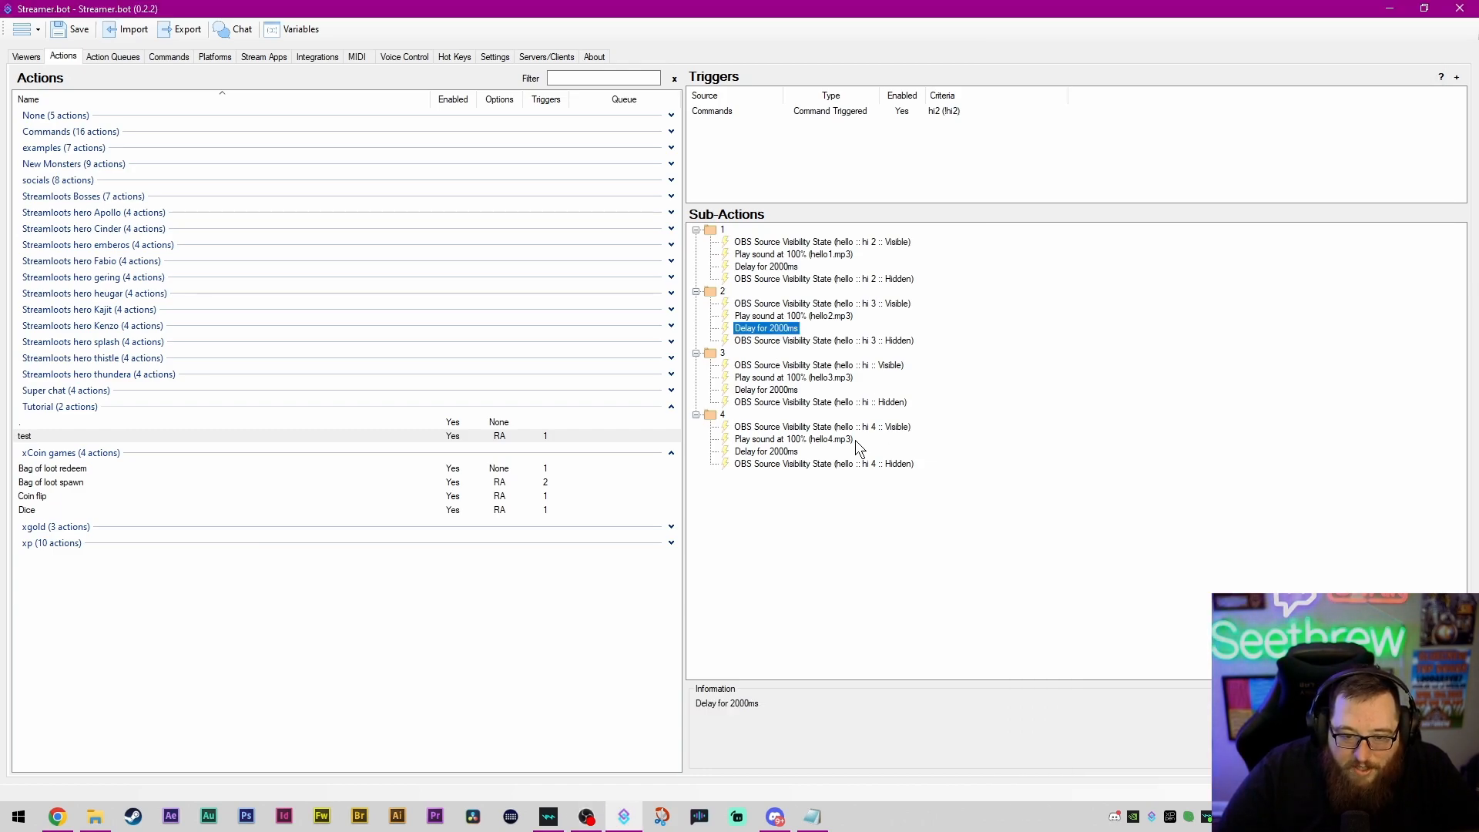
pyautogui.click(788, 390)
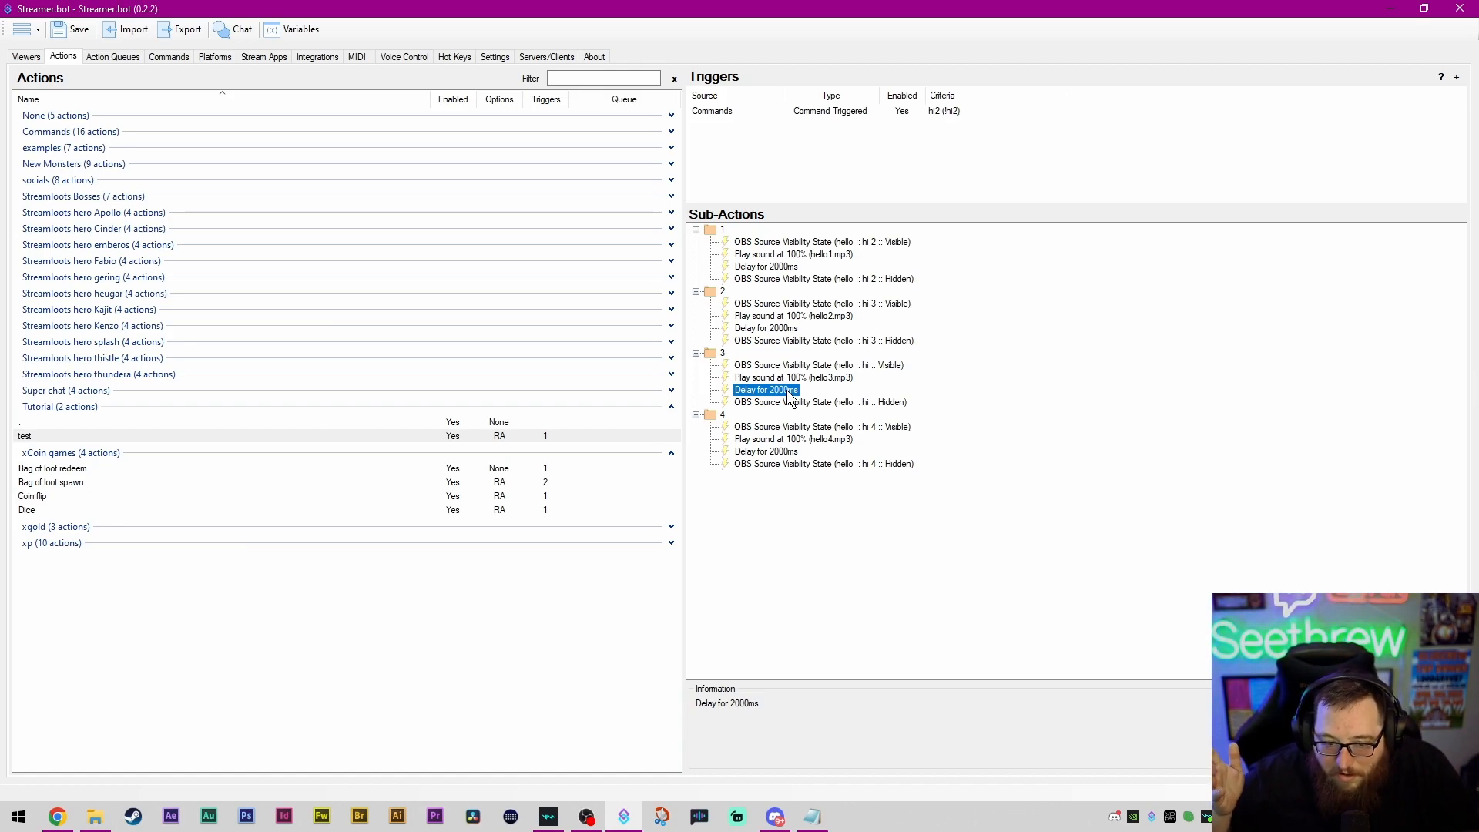
pyautogui.click(790, 486)
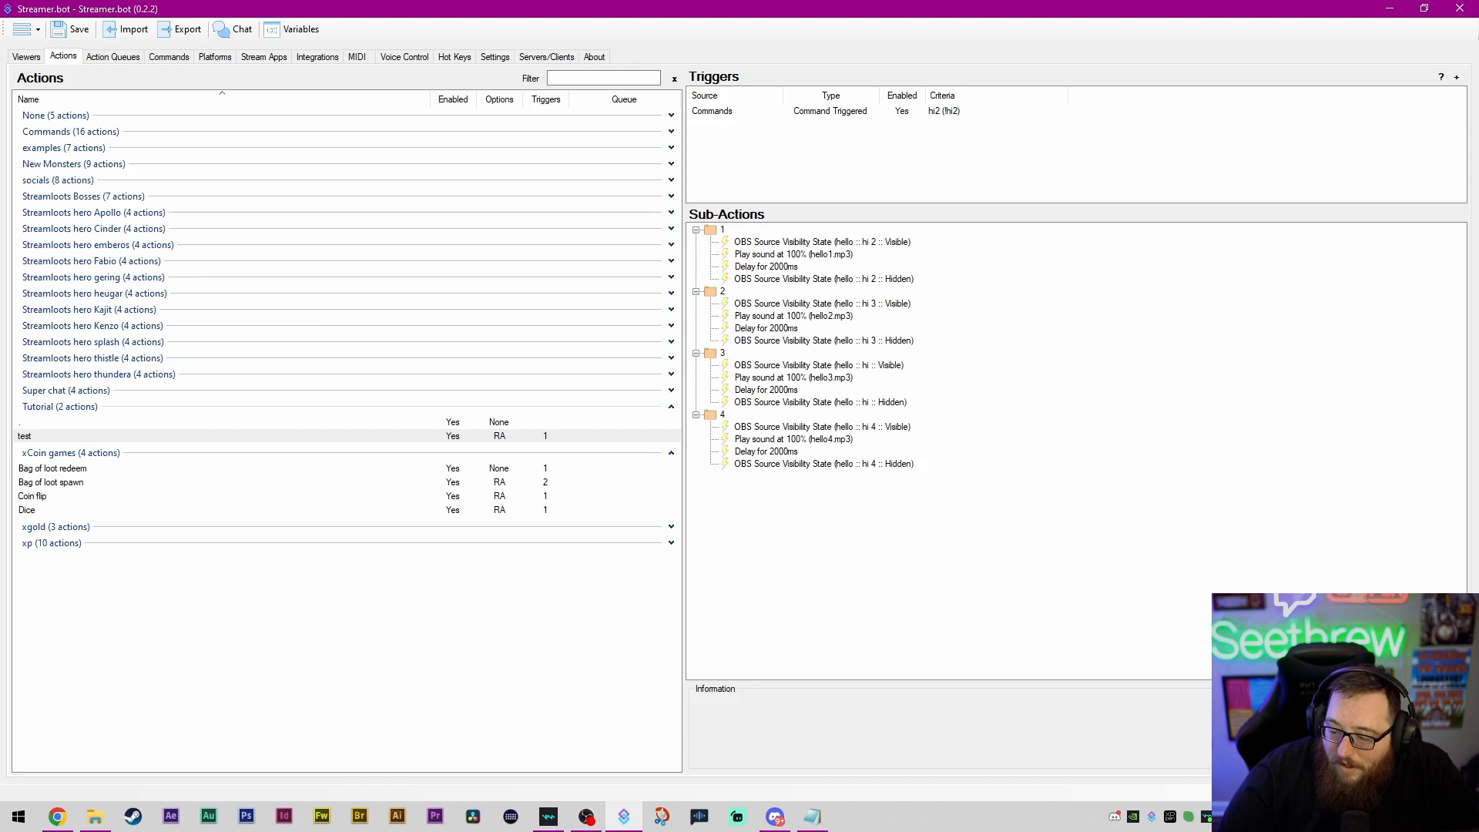
# Step: Bring the chat window back, send !hi2 once more to test the random group, and move the window off the screen
pyautogui.hotkey('alt', 'Tab')
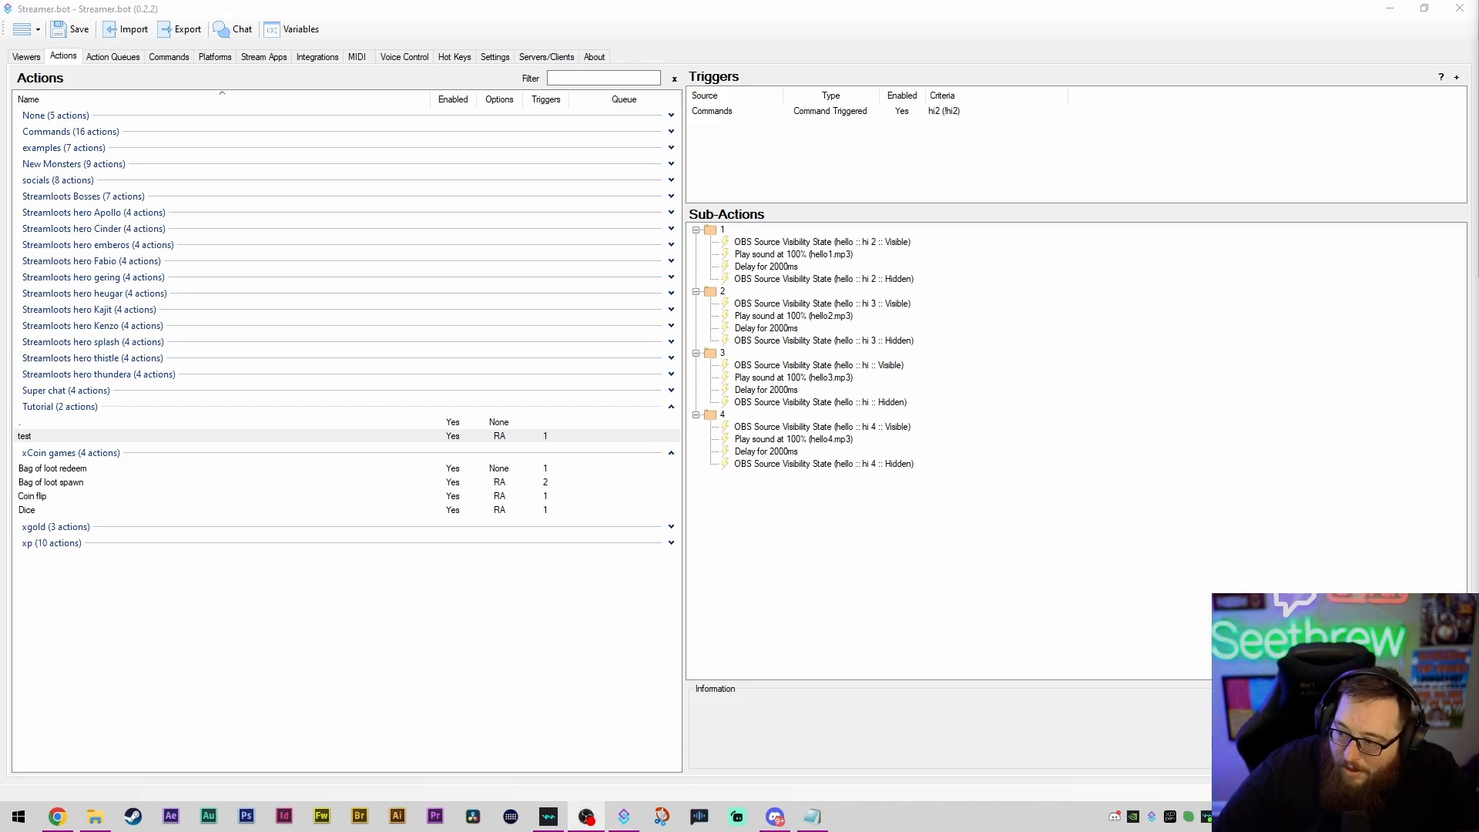
pyautogui.moveTo(0, 64); pyautogui.dragTo(1225, 64)
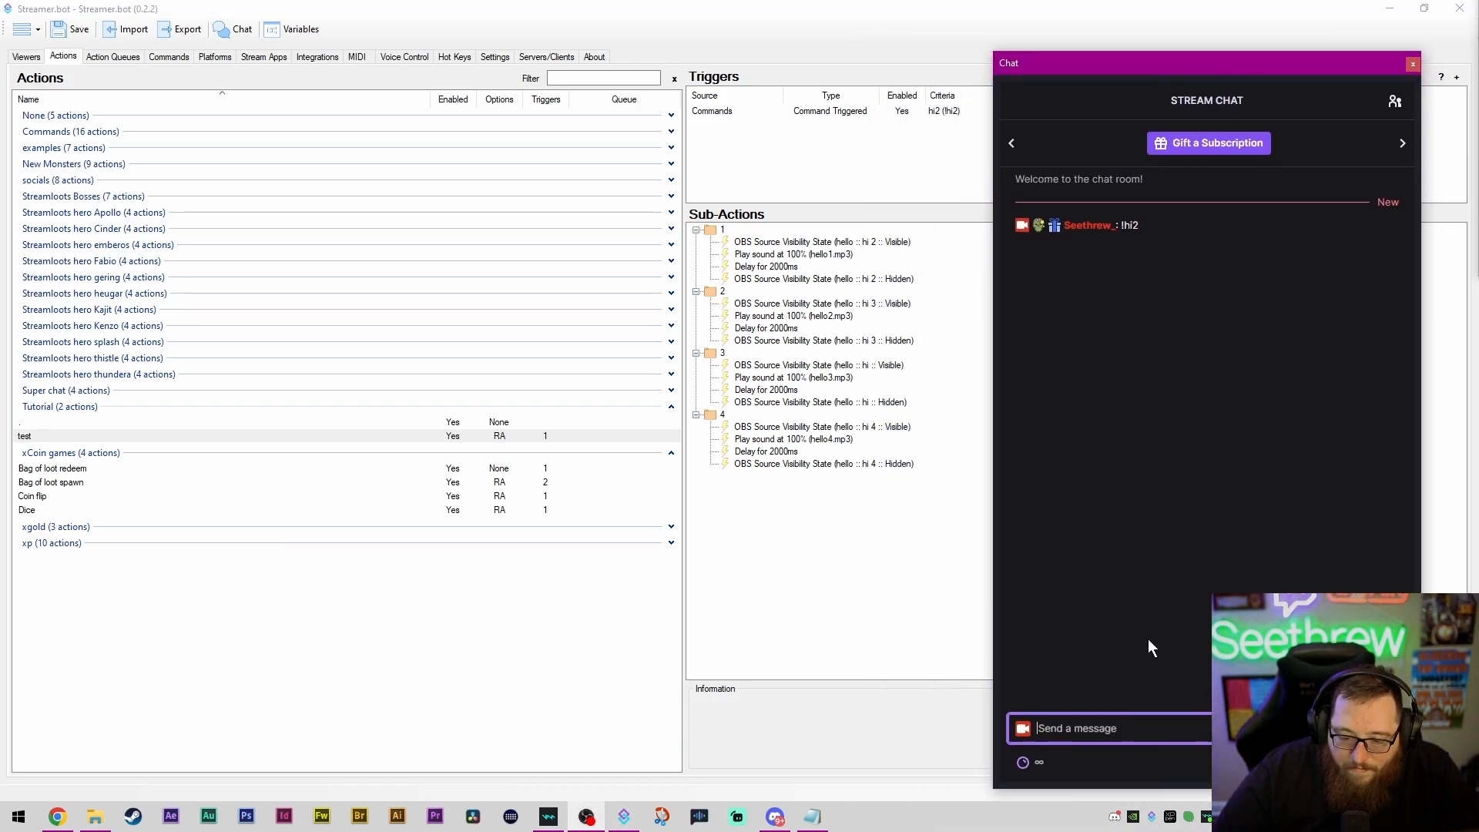
pyautogui.write('!hi2')
pyautogui.press('Return')
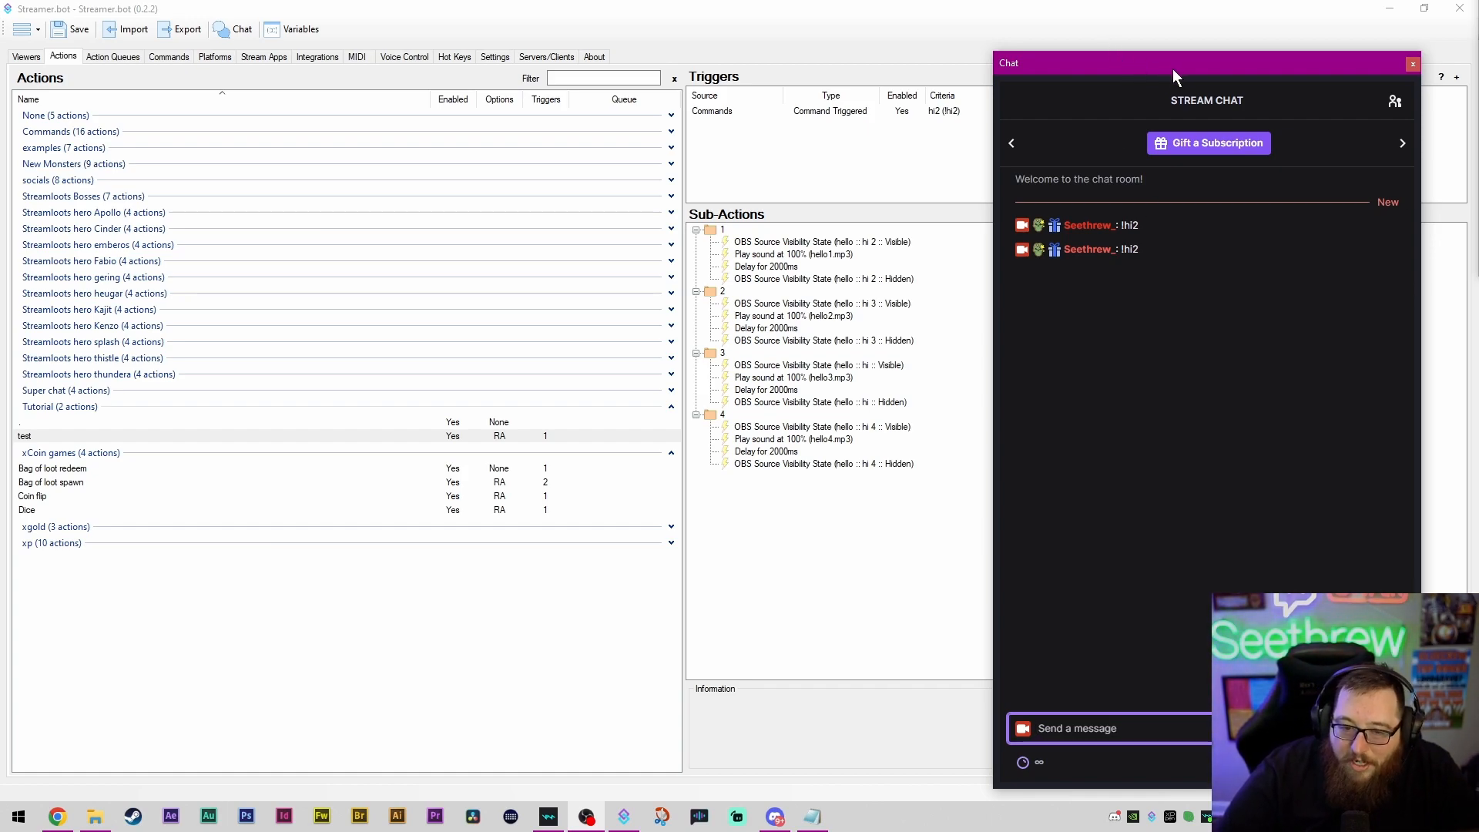
pyautogui.moveTo(1173, 68); pyautogui.dragTo(1149, 66)
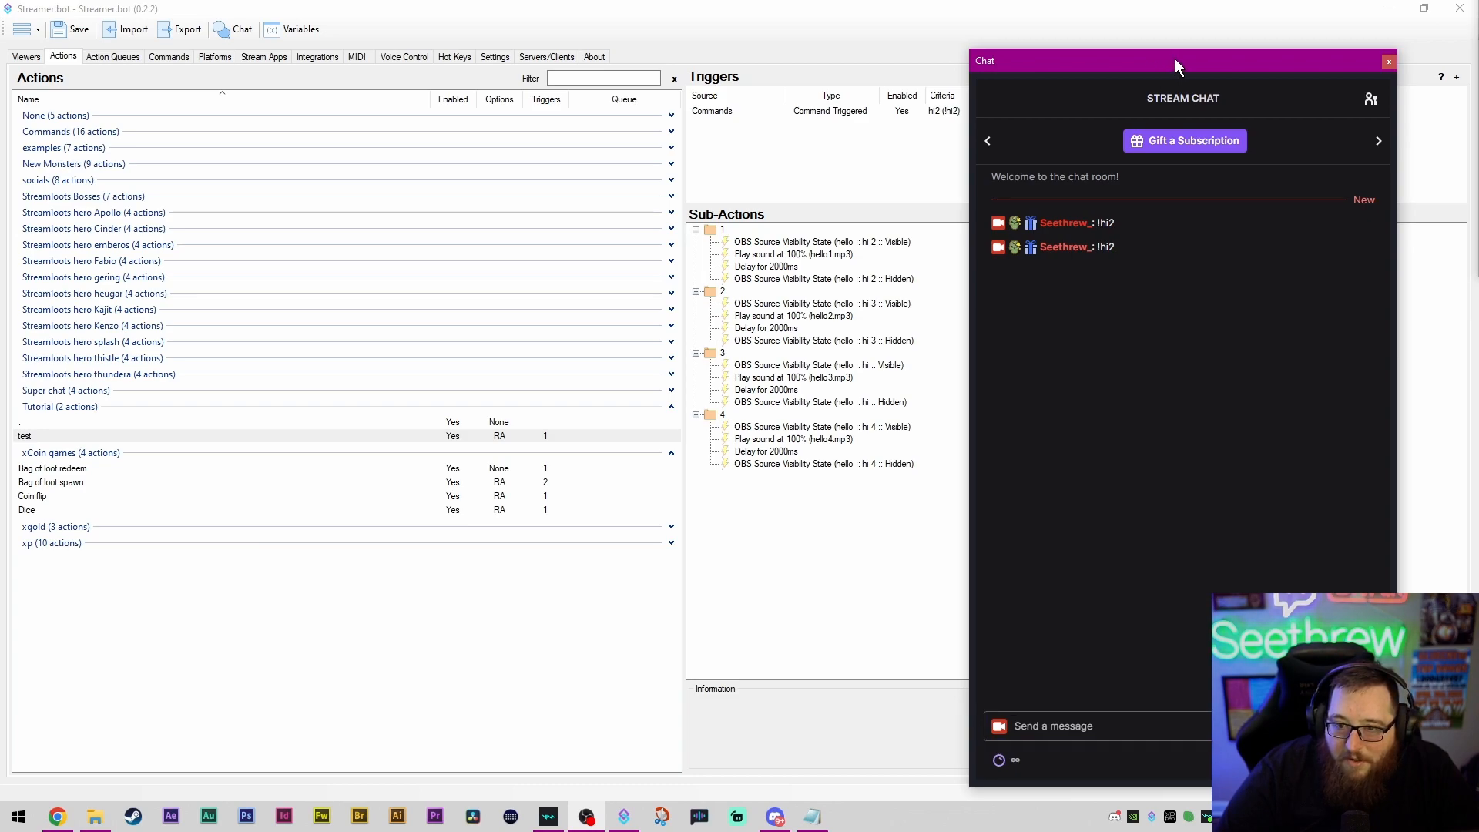
pyautogui.moveTo(1180, 62); pyautogui.dragTo(1478, 154)
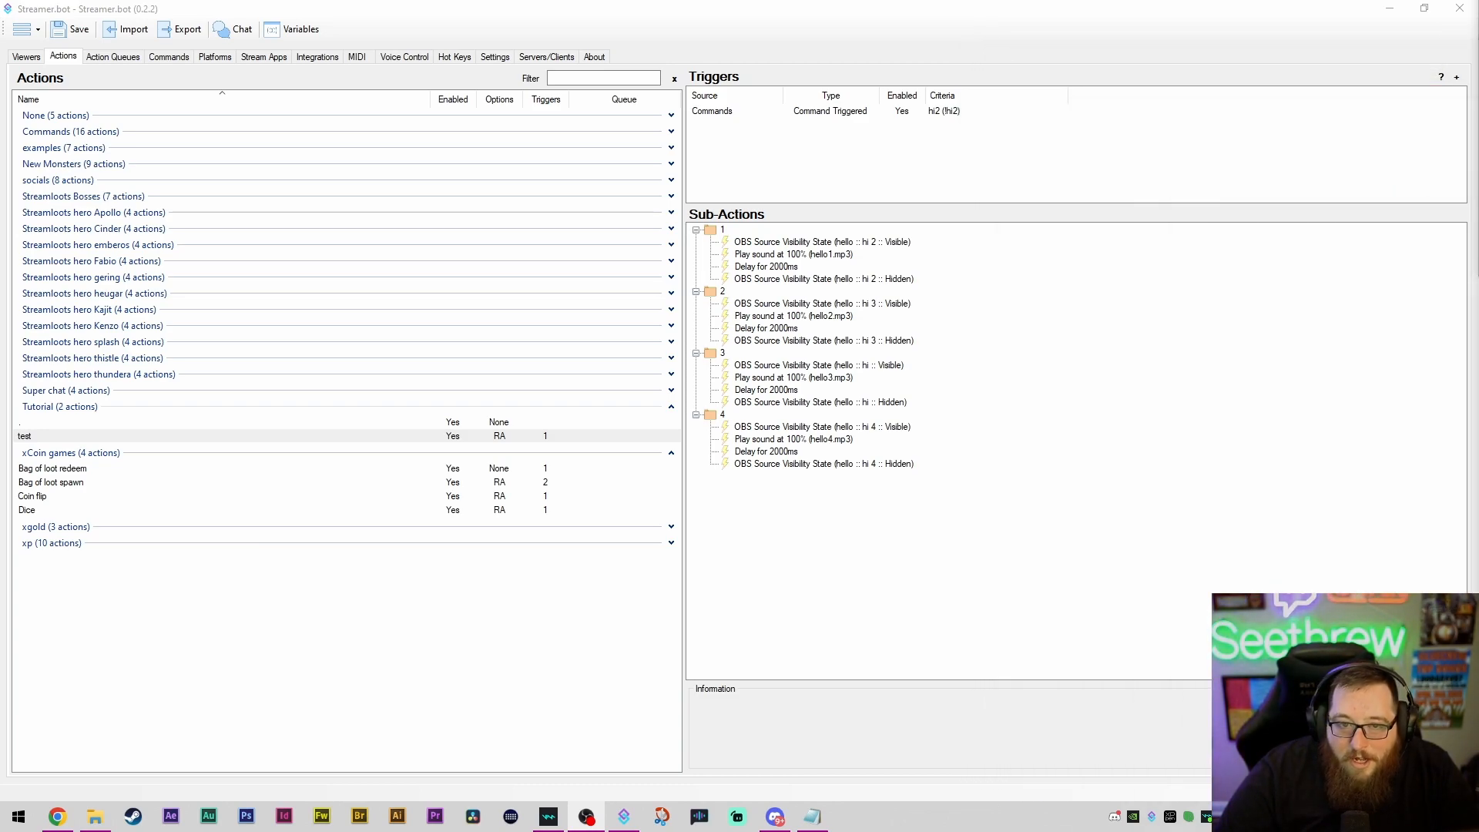
# Step: Delete the Command Triggered trigger for hi2 from the test action
pyautogui.click(858, 110)
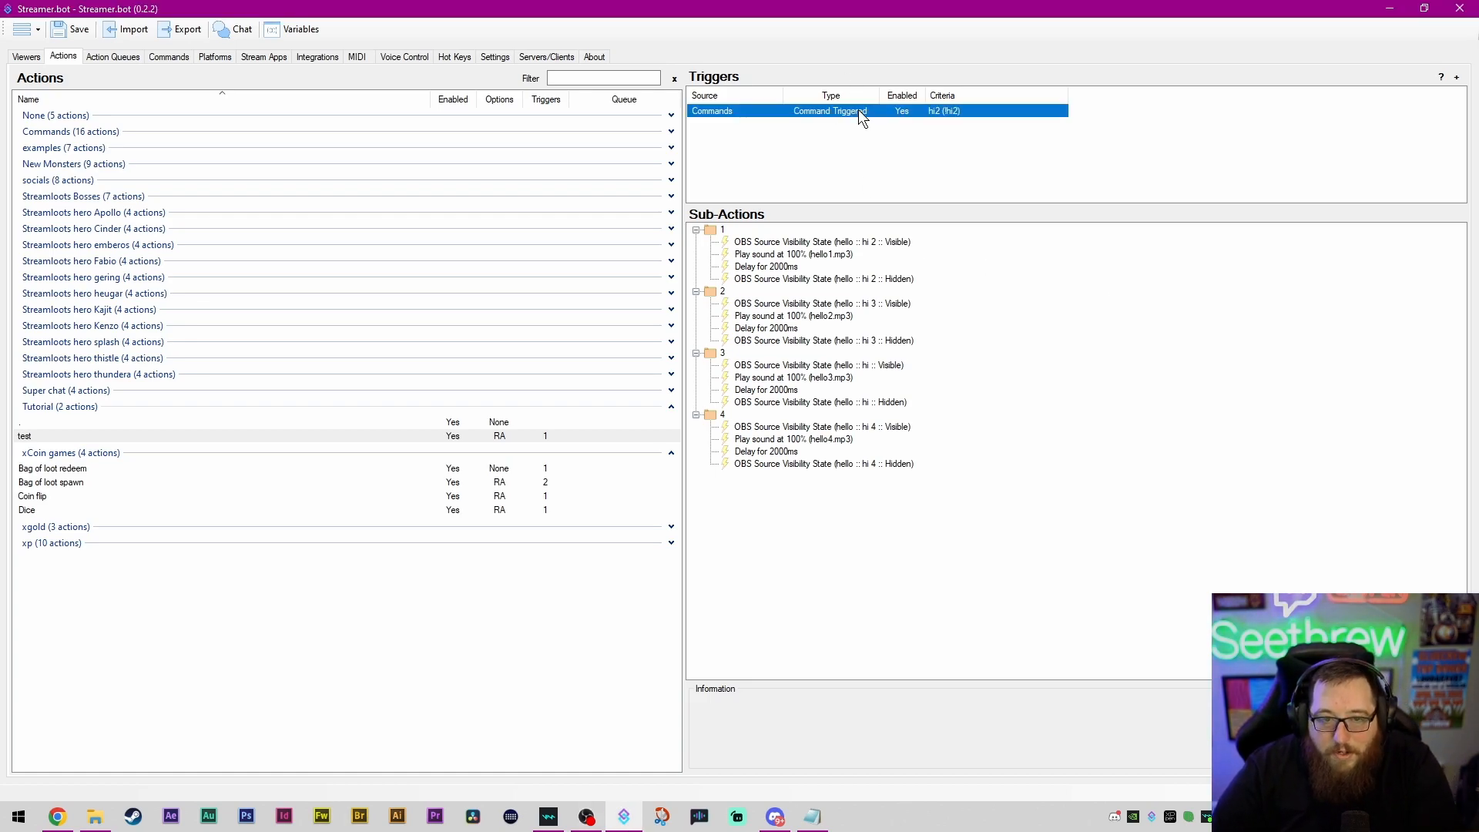
pyautogui.press('Delete')
pyautogui.click(792, 440)
# Step: Add a Twitch channel Reward Redemption trigger to the test action and start creating a new reward for it
pyautogui.rightClick(844, 133)
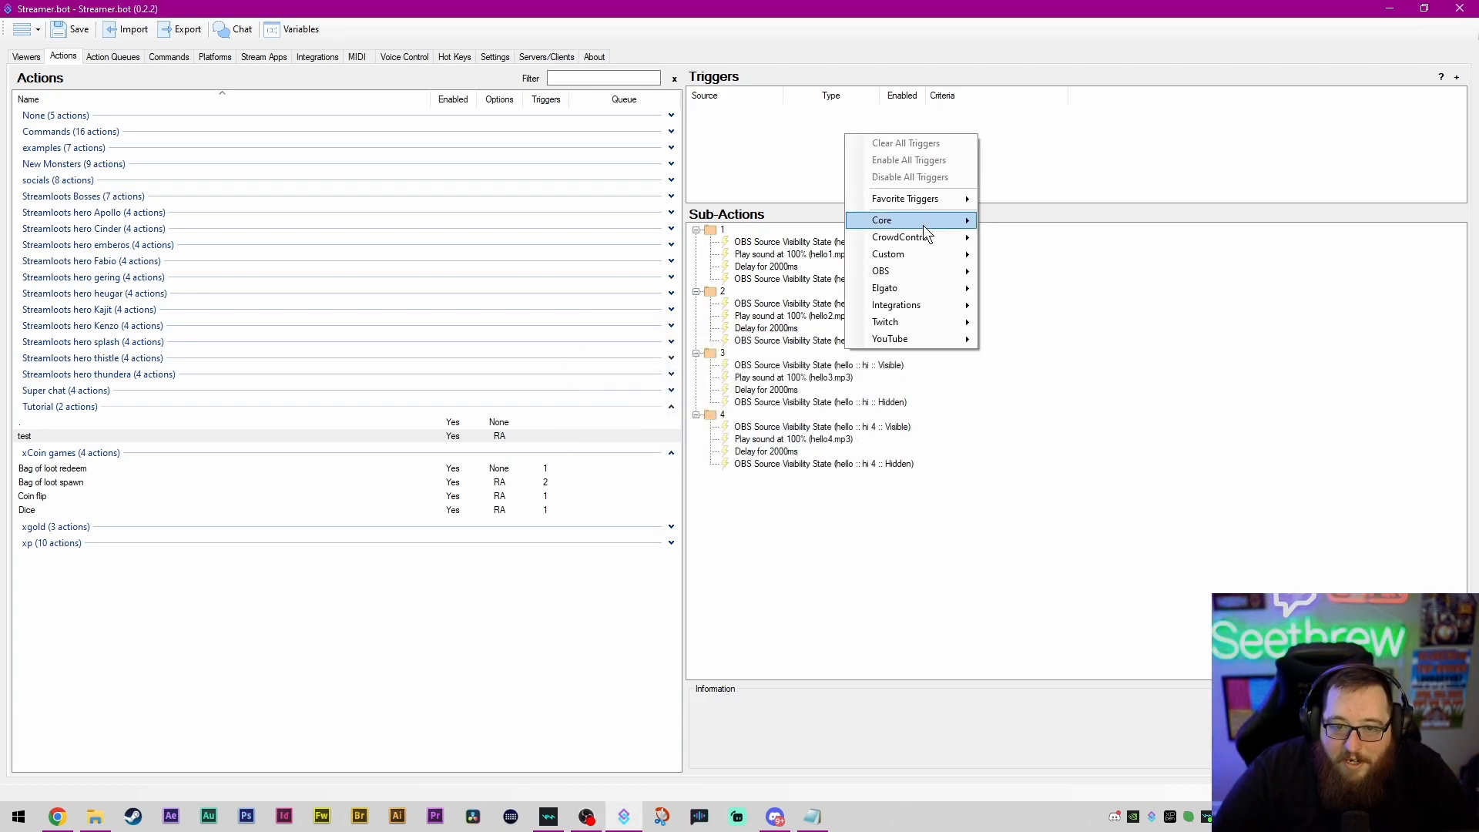
pyautogui.moveTo(935, 321)
pyautogui.moveTo(1045, 358)
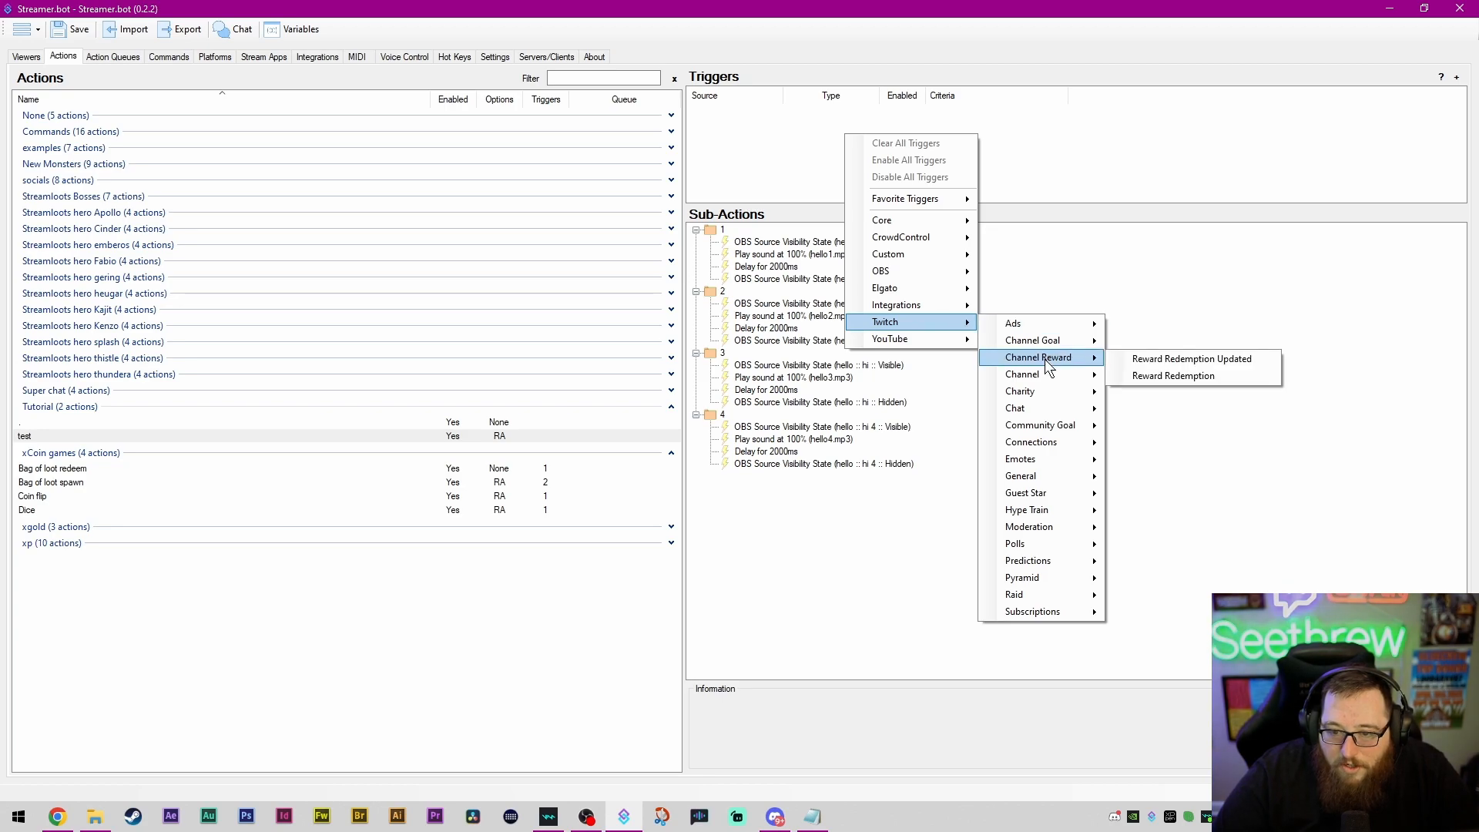
pyautogui.click(1172, 372)
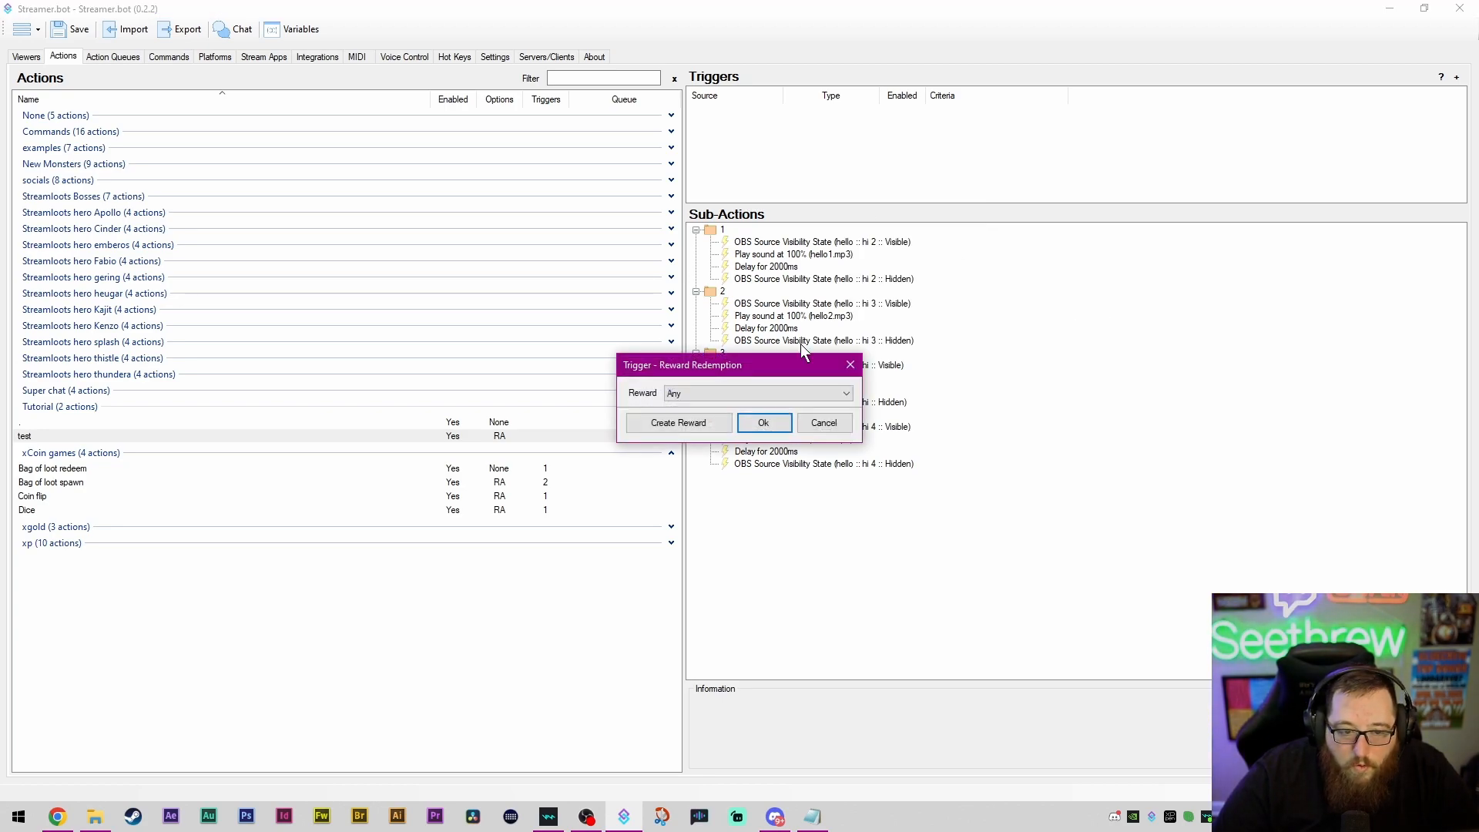
pyautogui.click(692, 426)
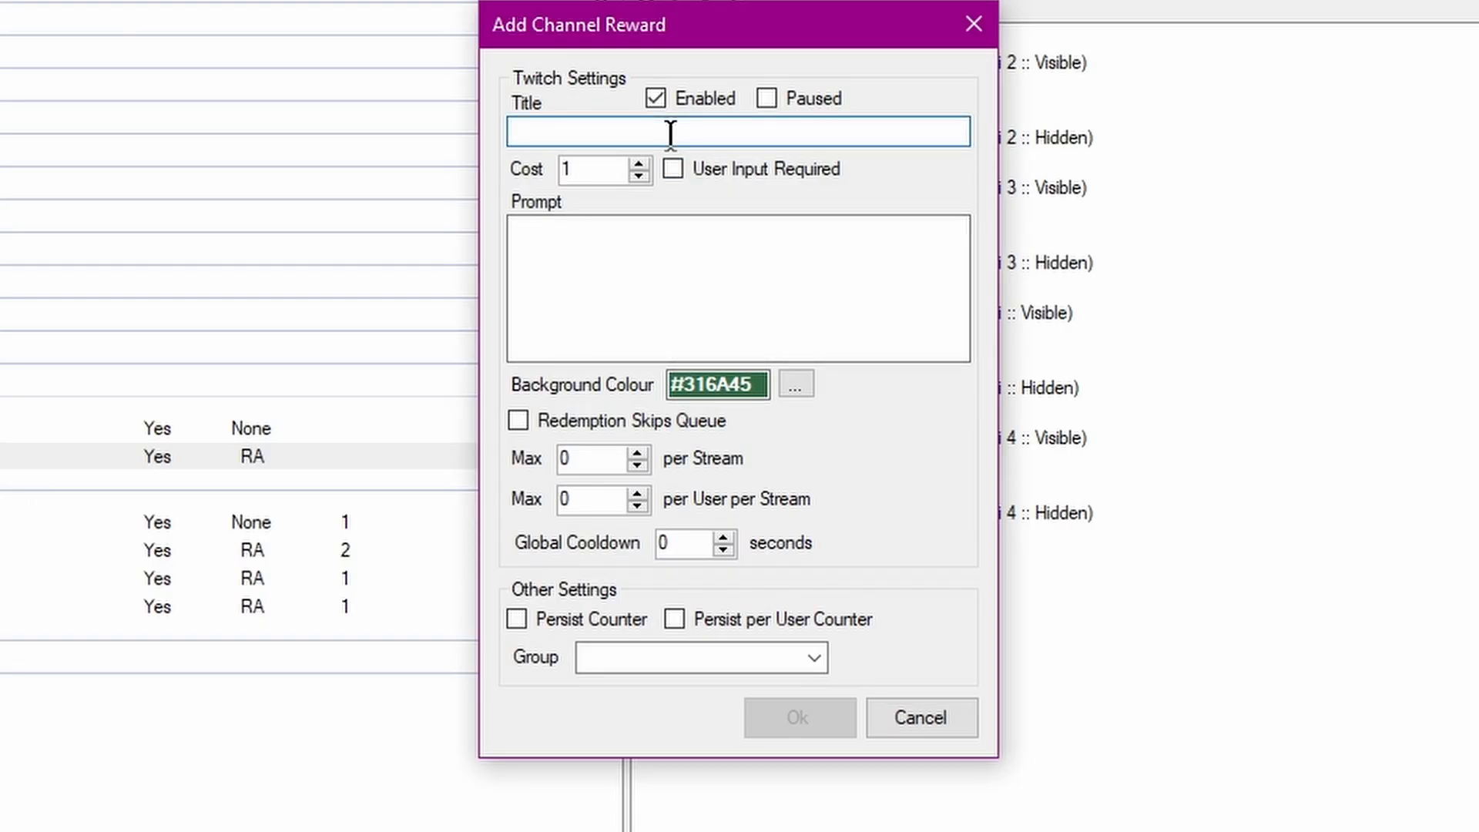
# Step: Give the new channel reward the title hi and the prompt hi, and save it as the trigger's reward
pyautogui.write('hi')
pyautogui.click(687, 249)
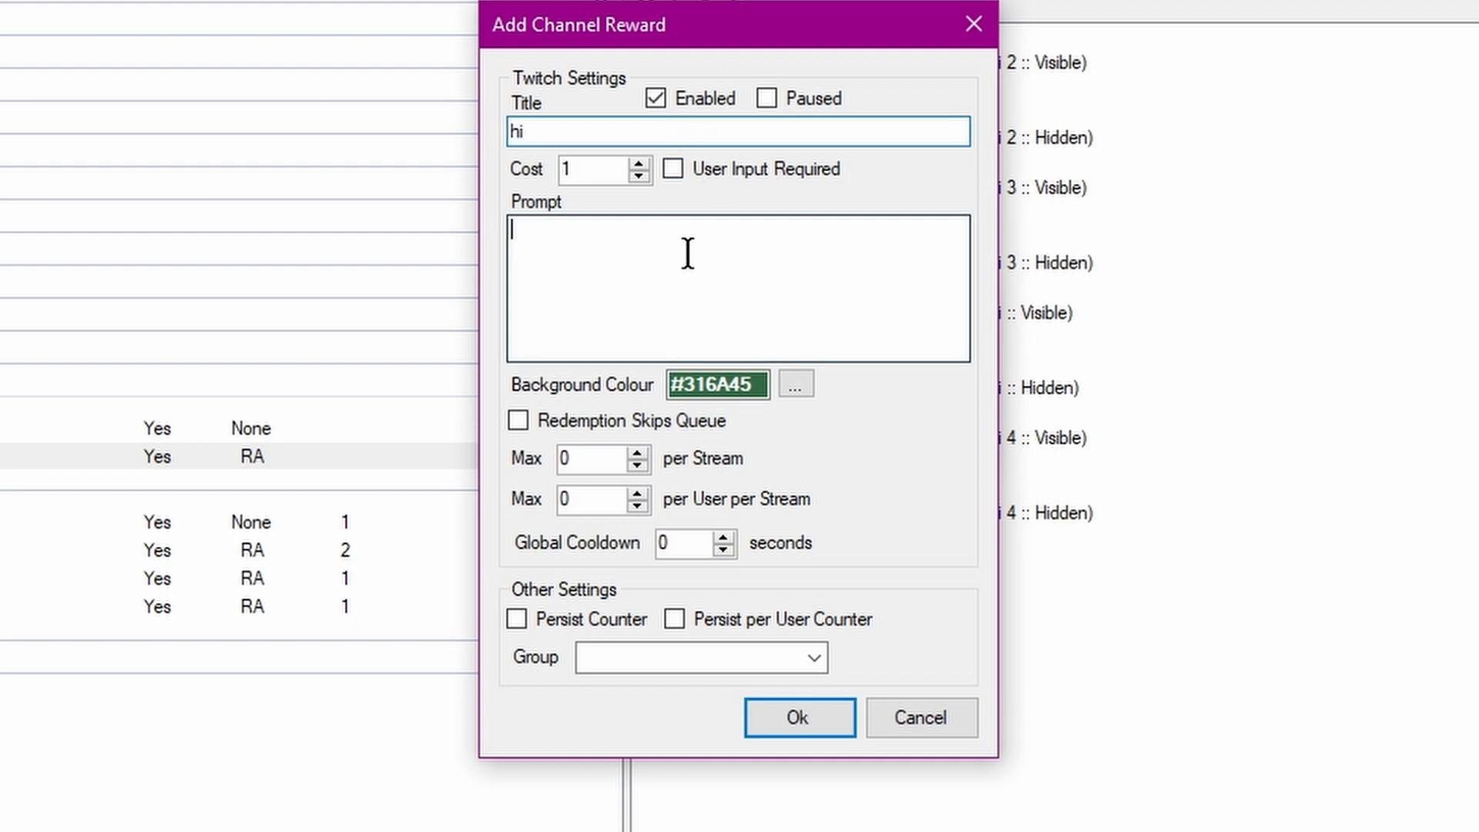
pyautogui.click(569, 131)
pyautogui.click(548, 231)
pyautogui.write('hi')
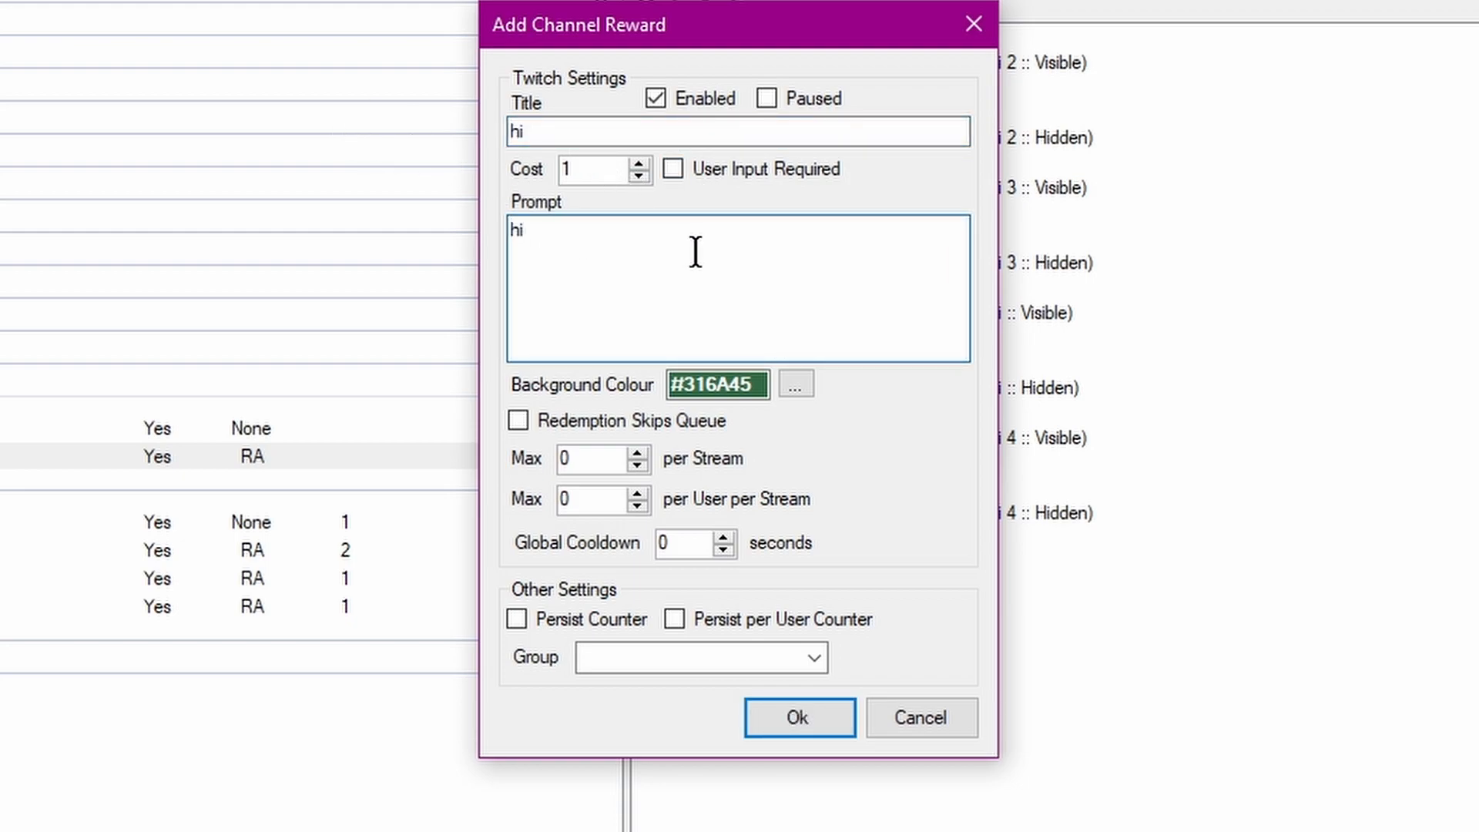
pyautogui.click(600, 173)
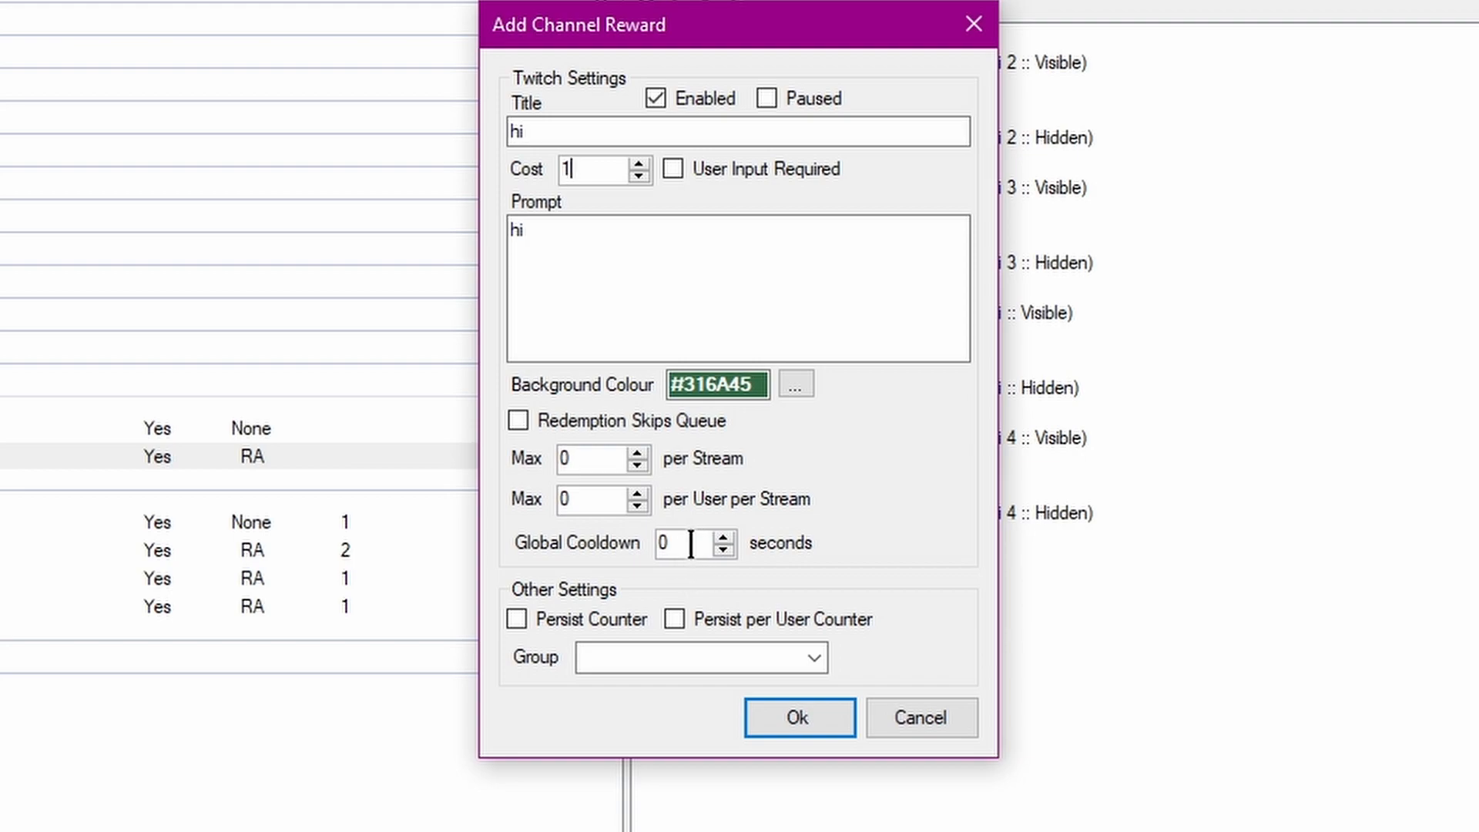
pyautogui.moveTo(705, 546); pyautogui.dragTo(654, 550)
pyautogui.click(707, 549)
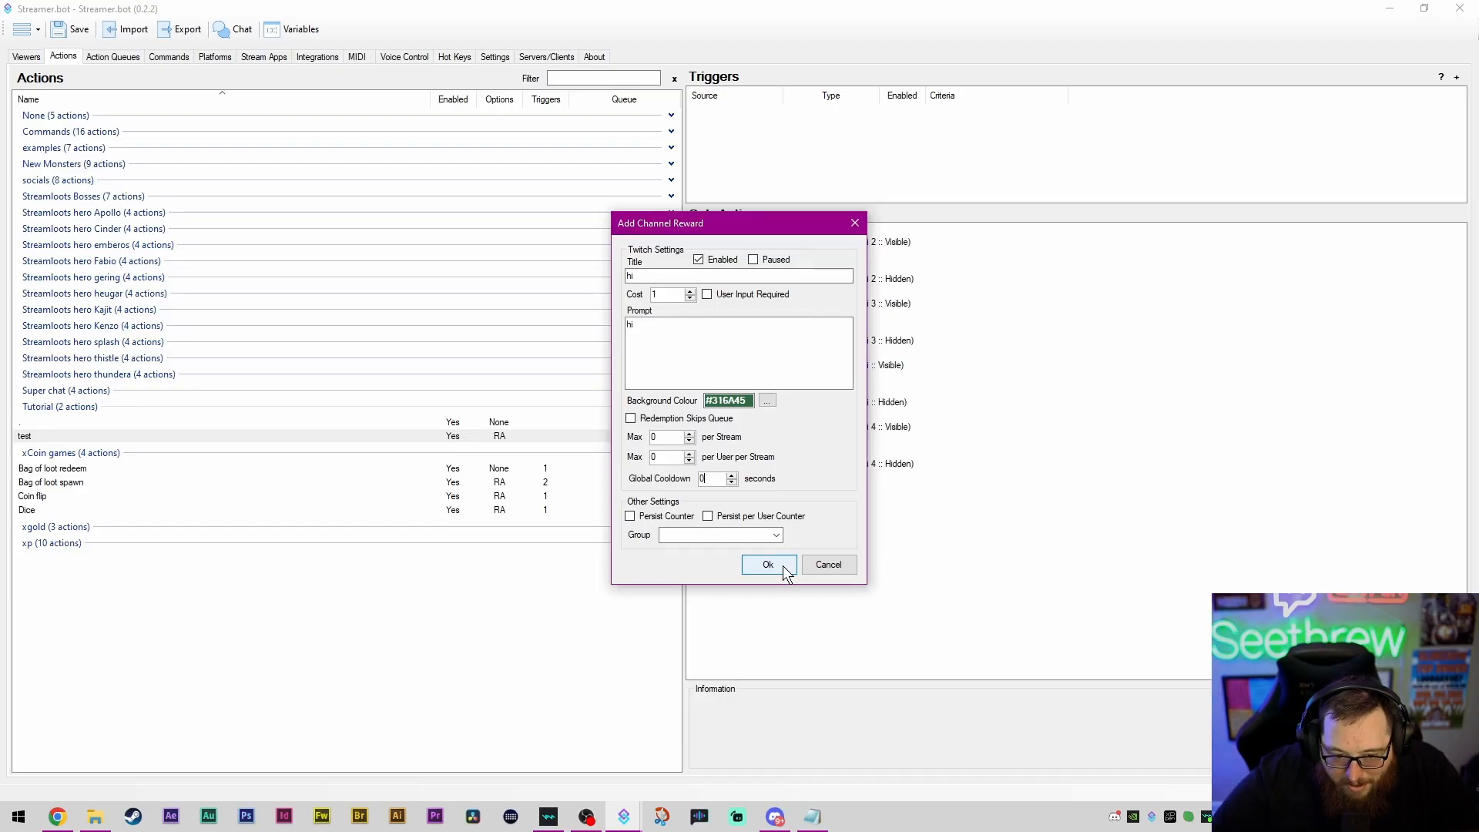
pyautogui.click(828, 720)
pyautogui.click(784, 421)
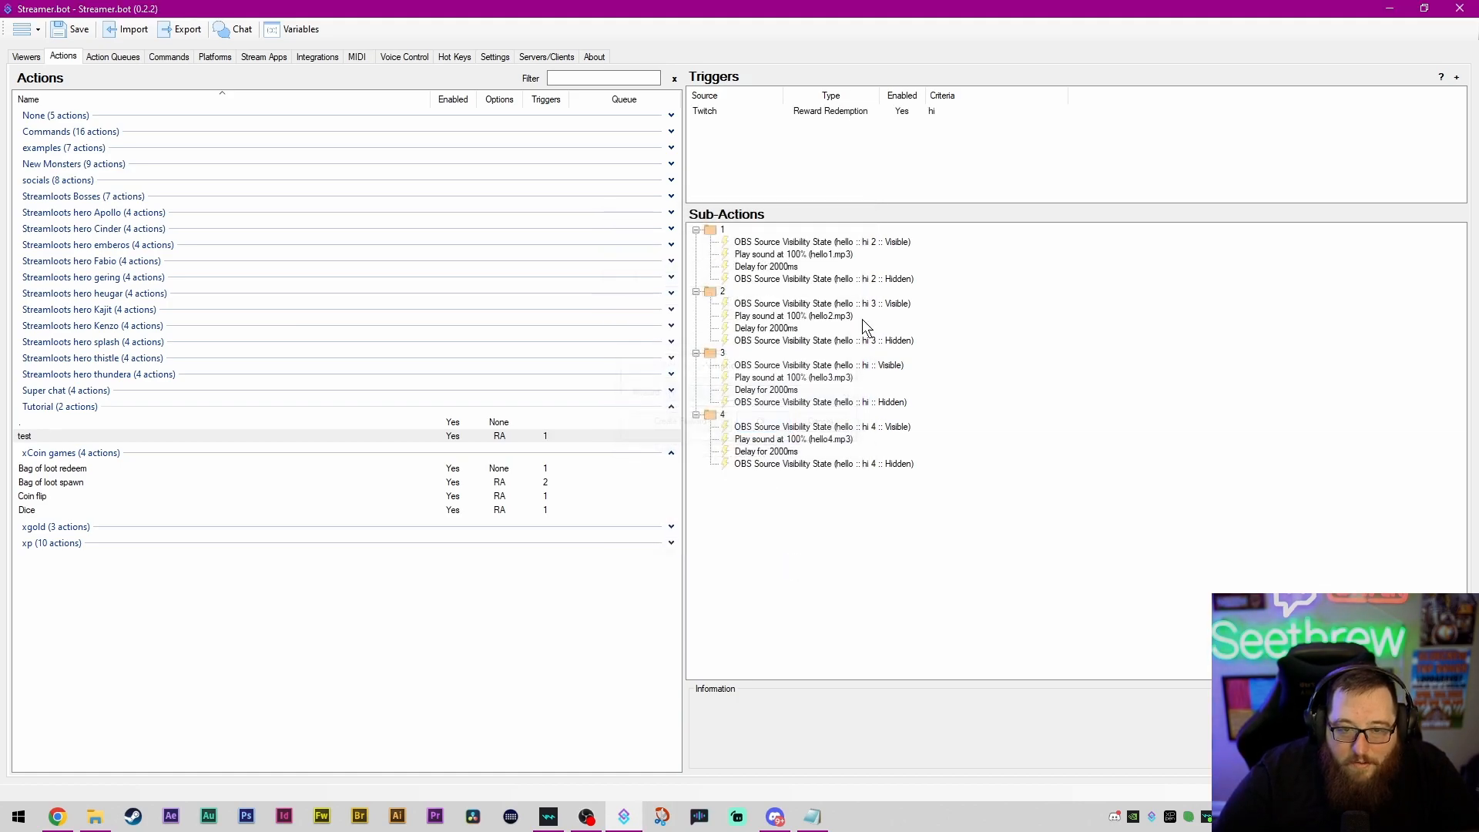
# Step: Test the reward trigger by redeeming the hi channel point reward in the stream chat, and move the chat window away
pyautogui.click(895, 115)
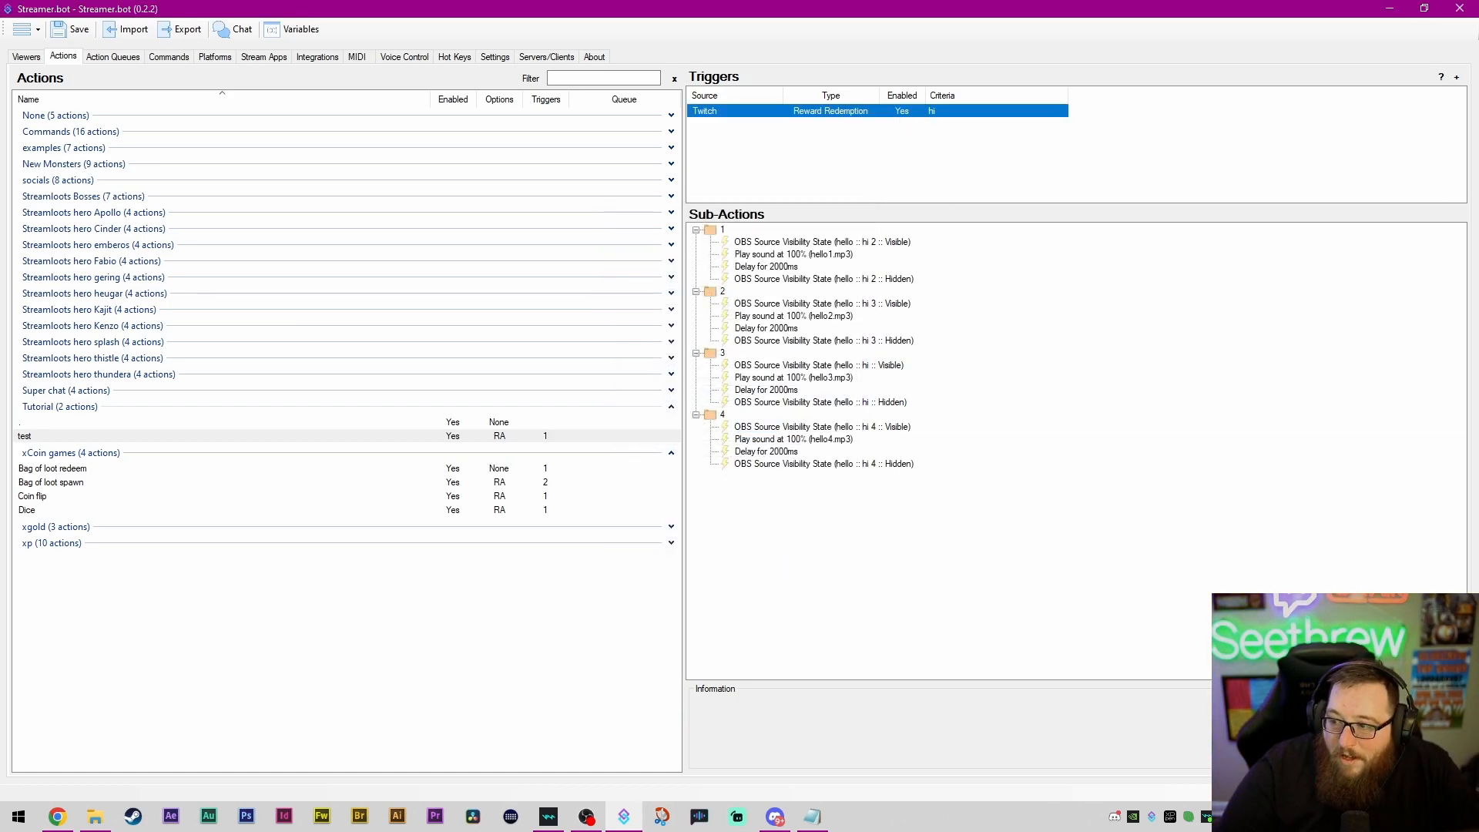
pyautogui.moveTo(1478, 215); pyautogui.dragTo(1188, 74)
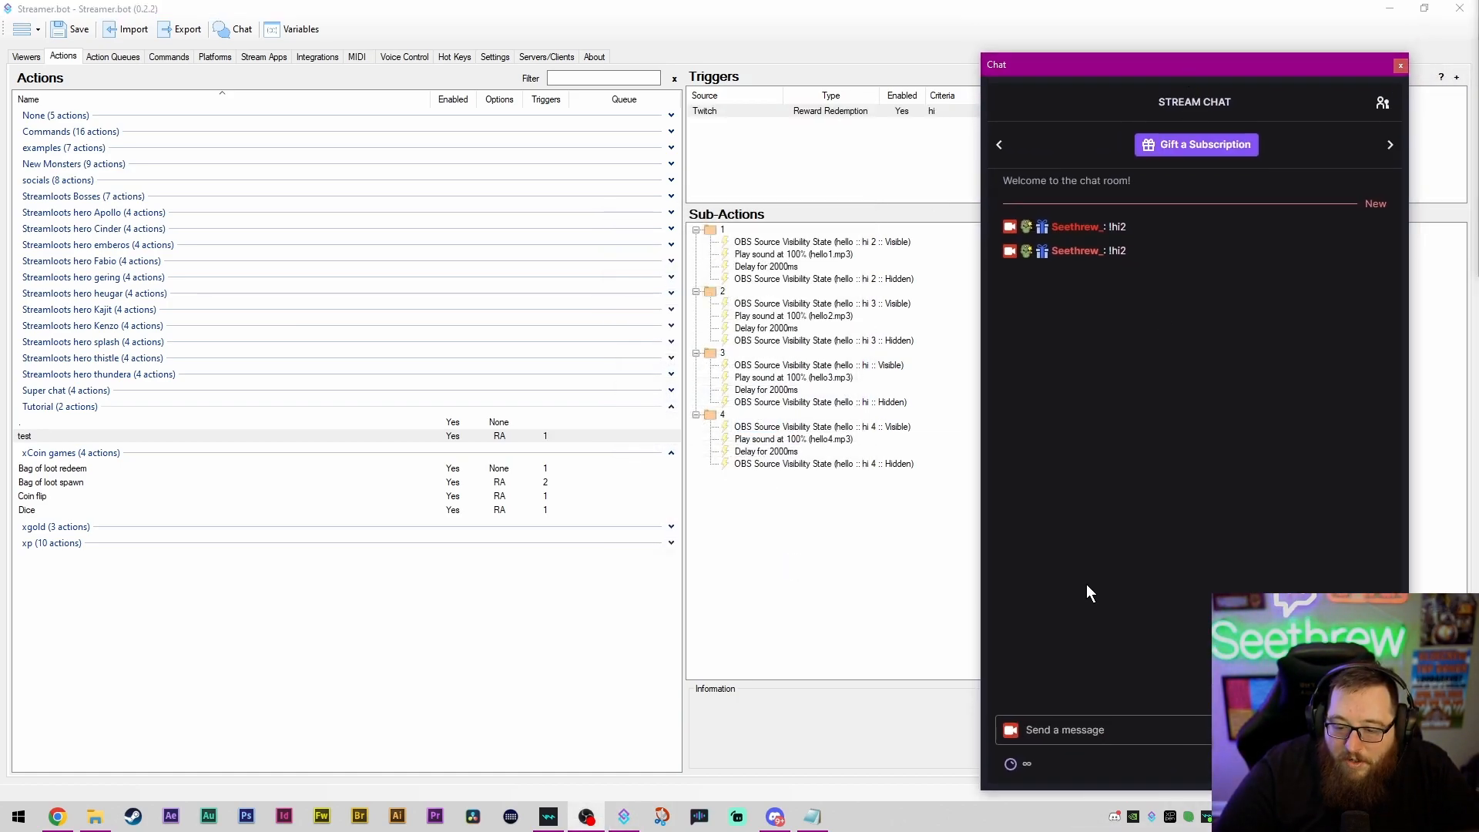
pyautogui.click(1010, 763)
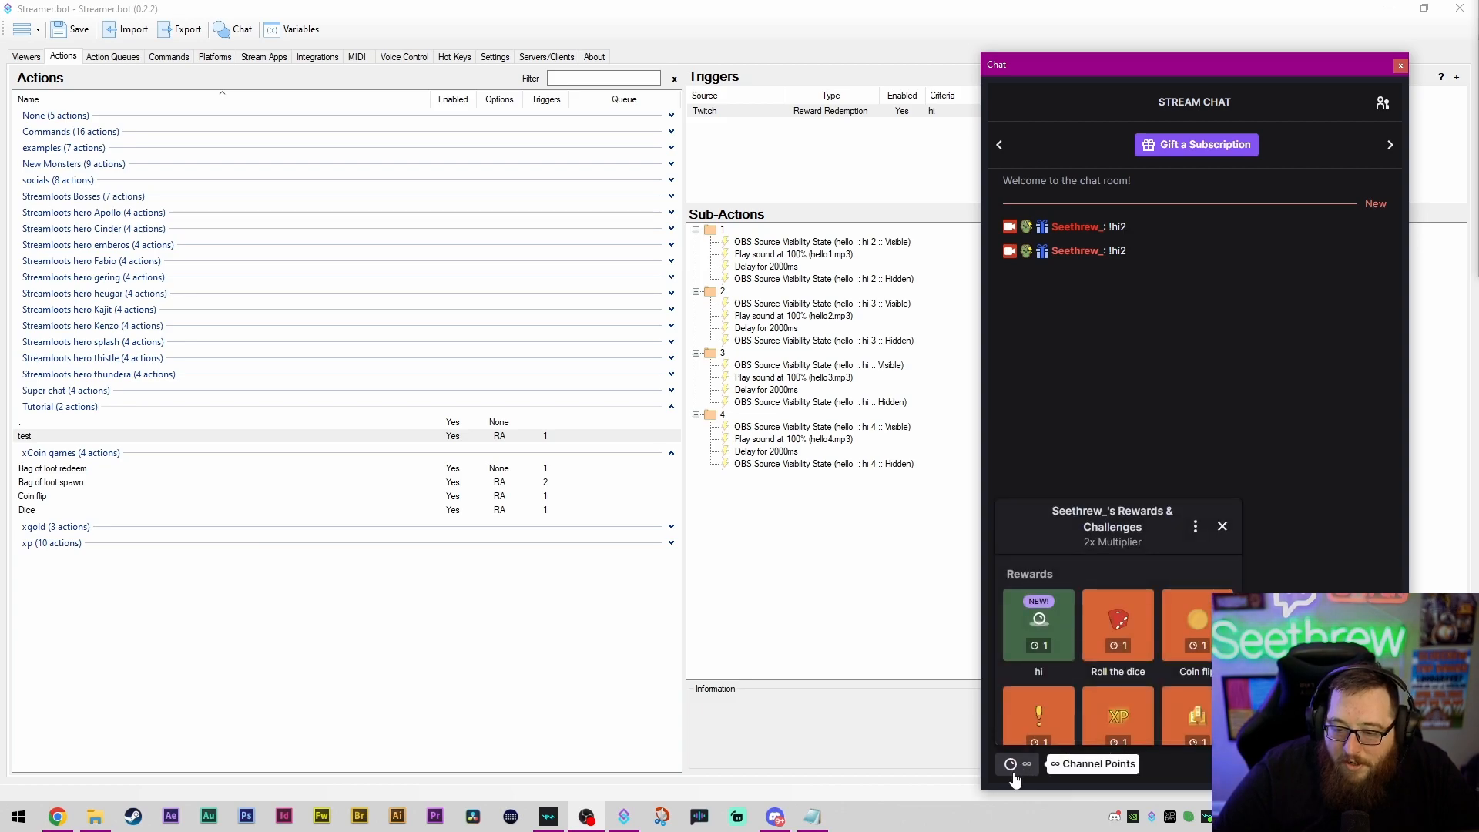
pyautogui.click(1040, 624)
pyautogui.click(1138, 713)
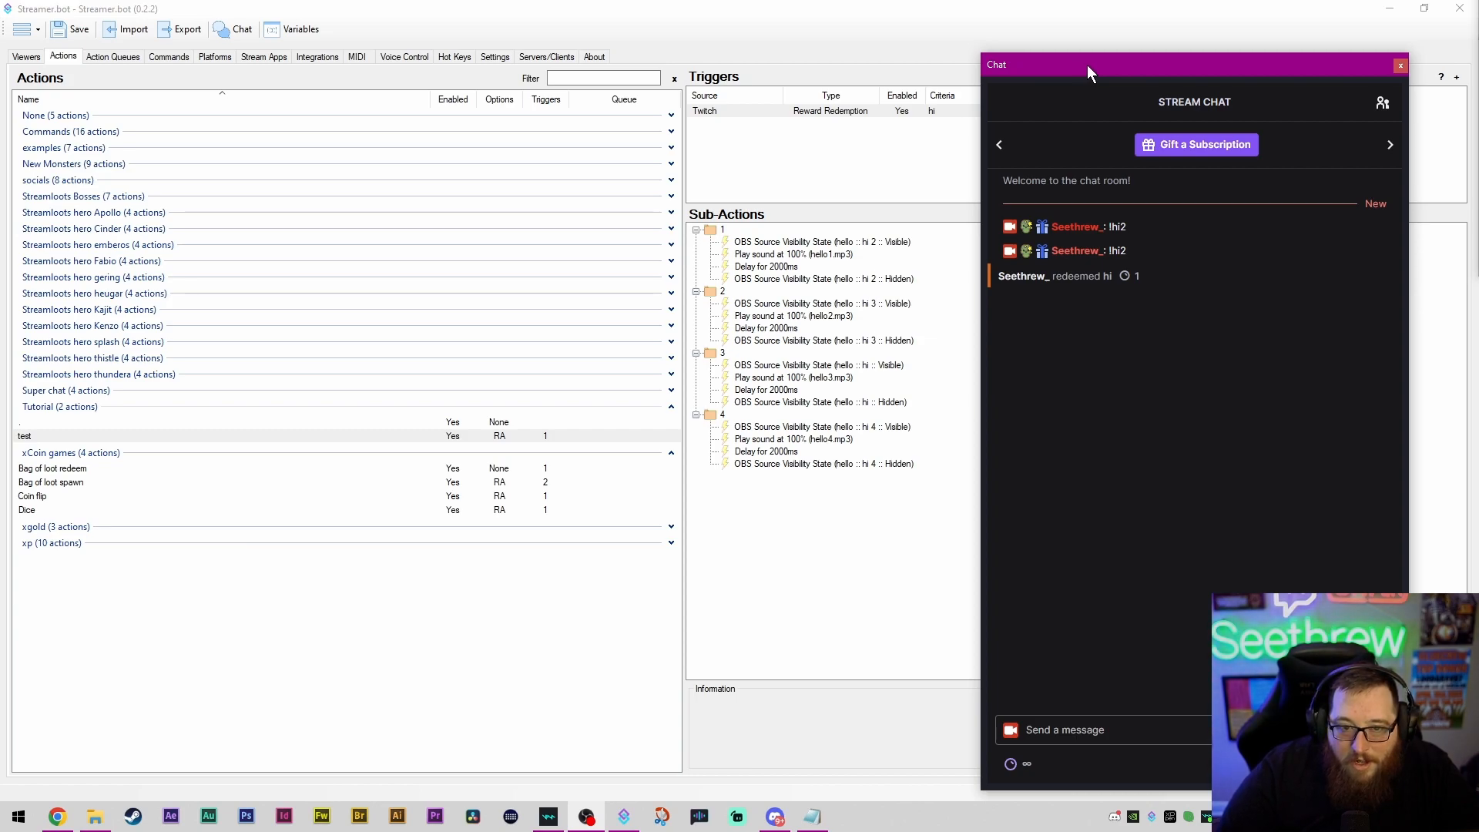
pyautogui.moveTo(1088, 64); pyautogui.dragTo(1478, 155)
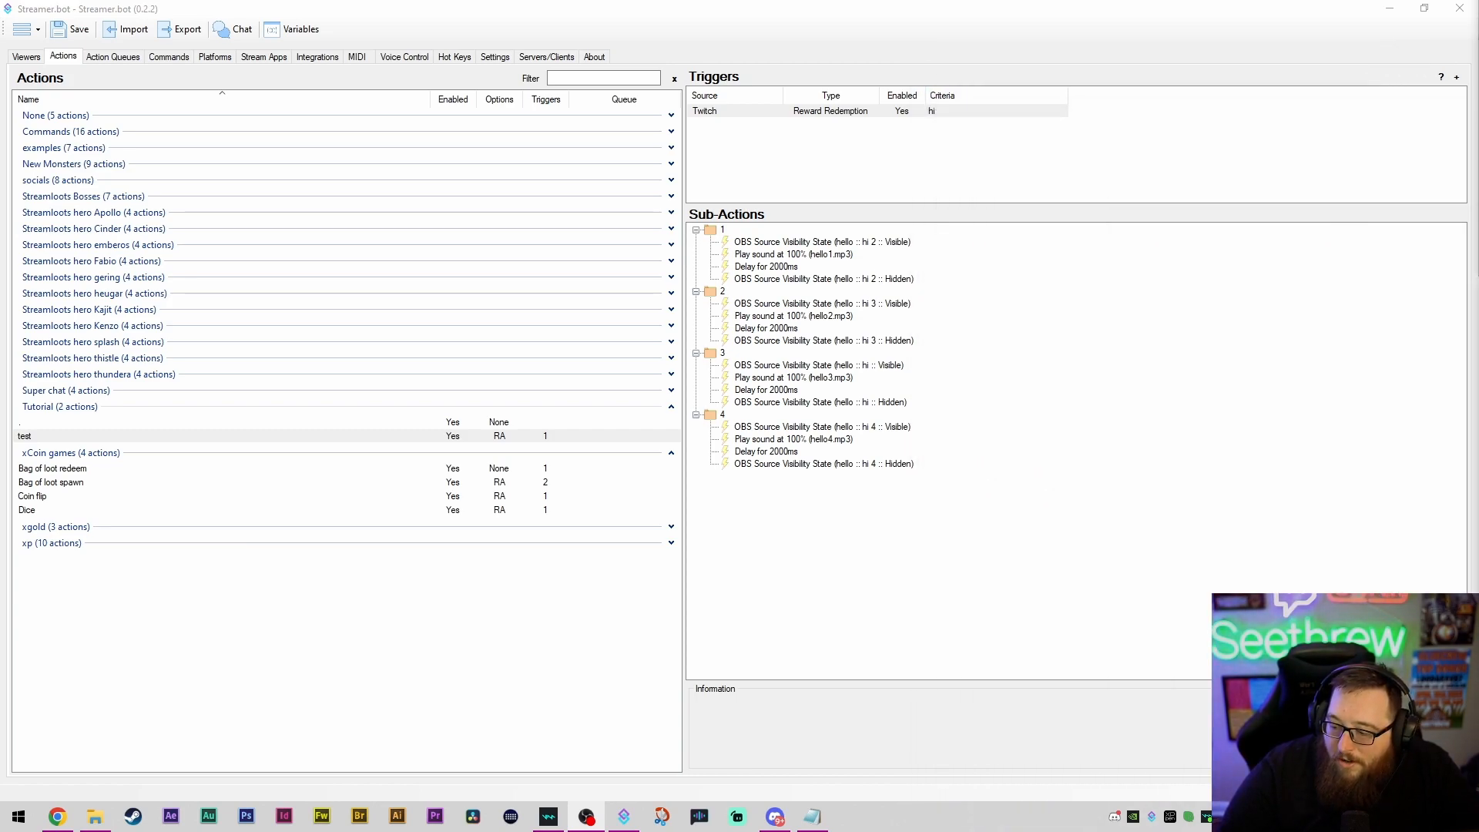
# Step: Delete the Reward Redemption trigger for hi from the test action
pyautogui.click(836, 113)
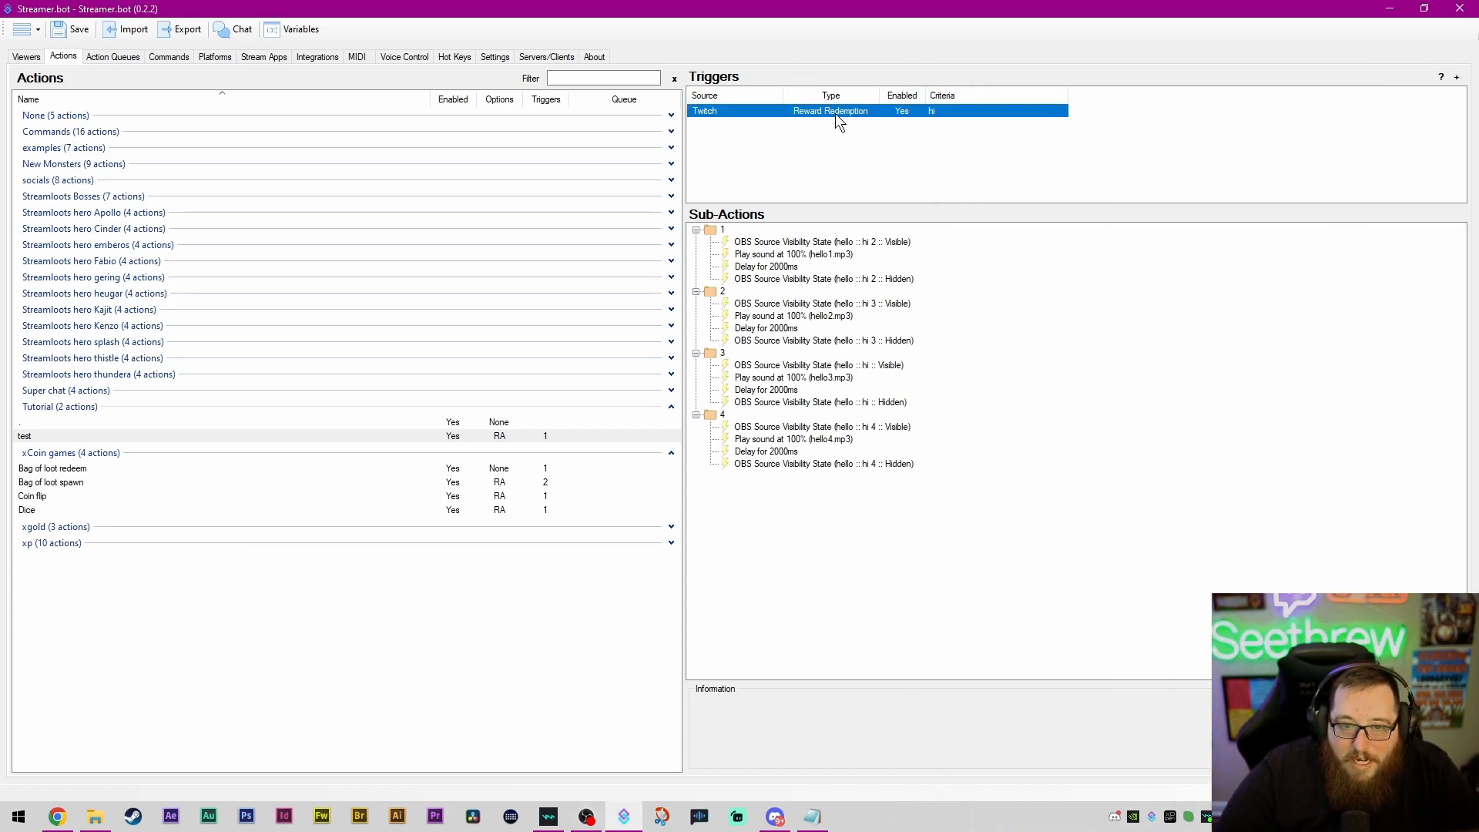
pyautogui.press('Delete')
pyautogui.click(786, 439)
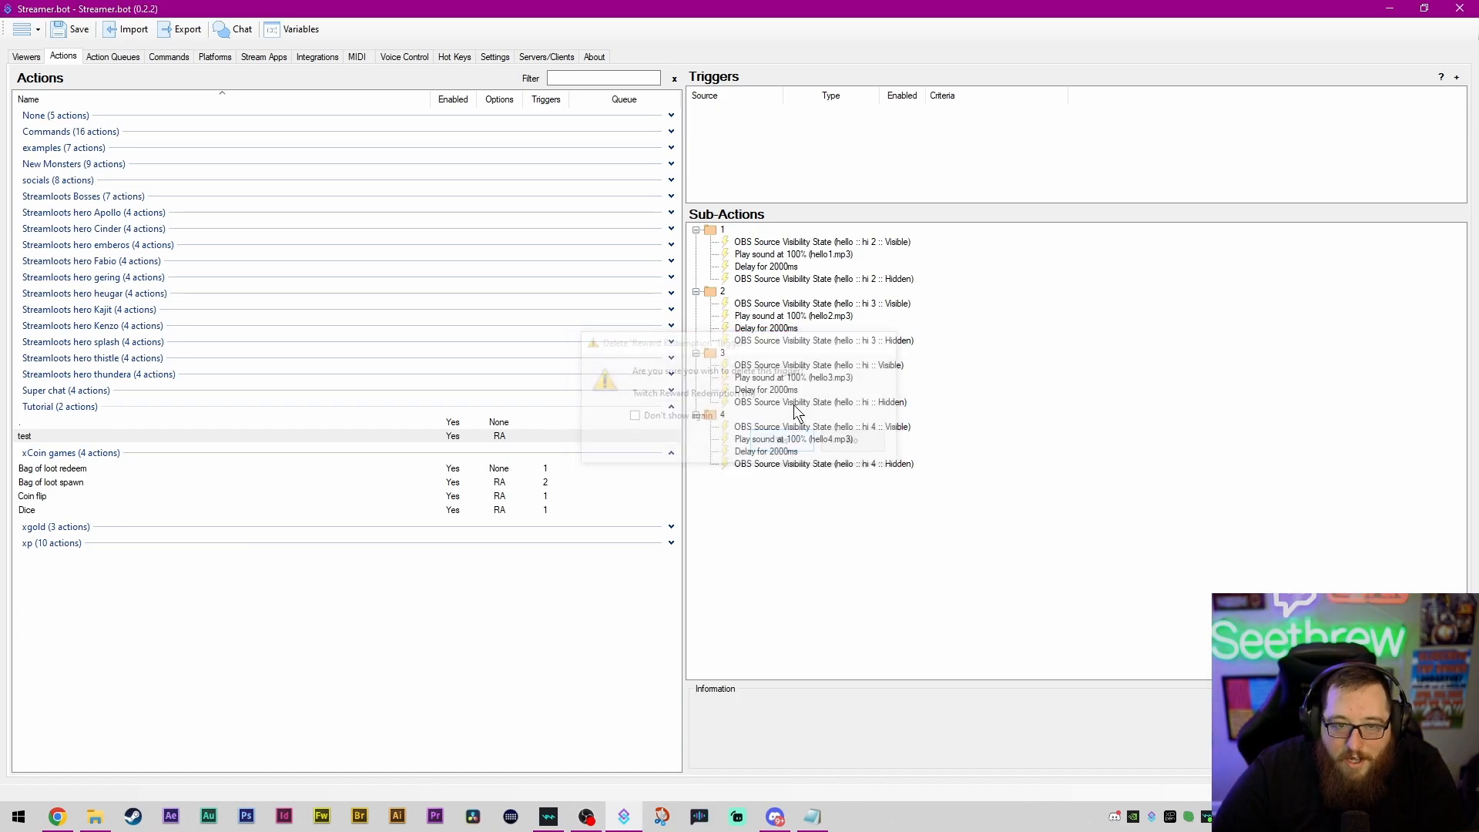
pyautogui.rightClick(843, 135)
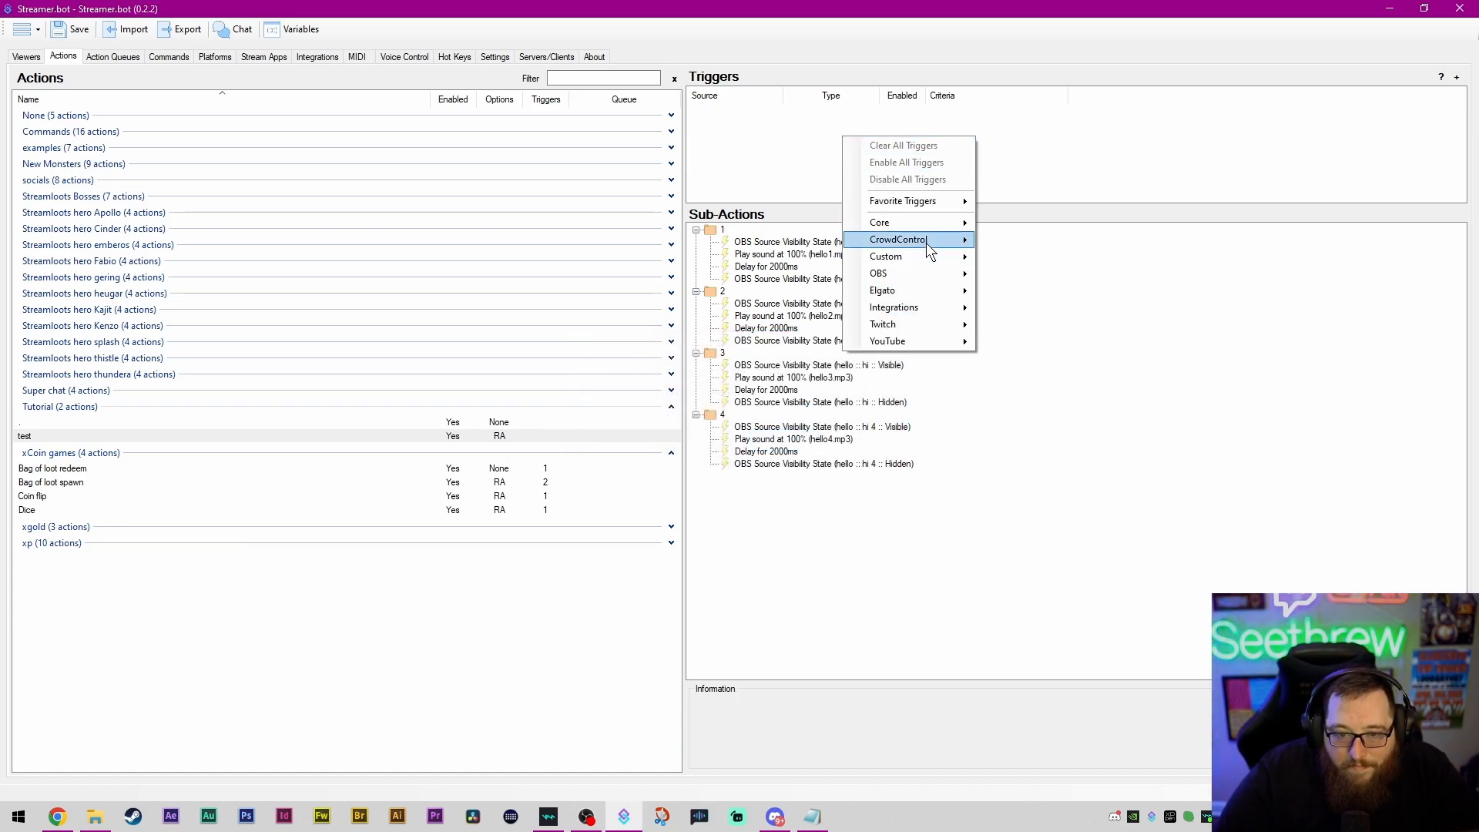
pyautogui.moveTo(941, 328)
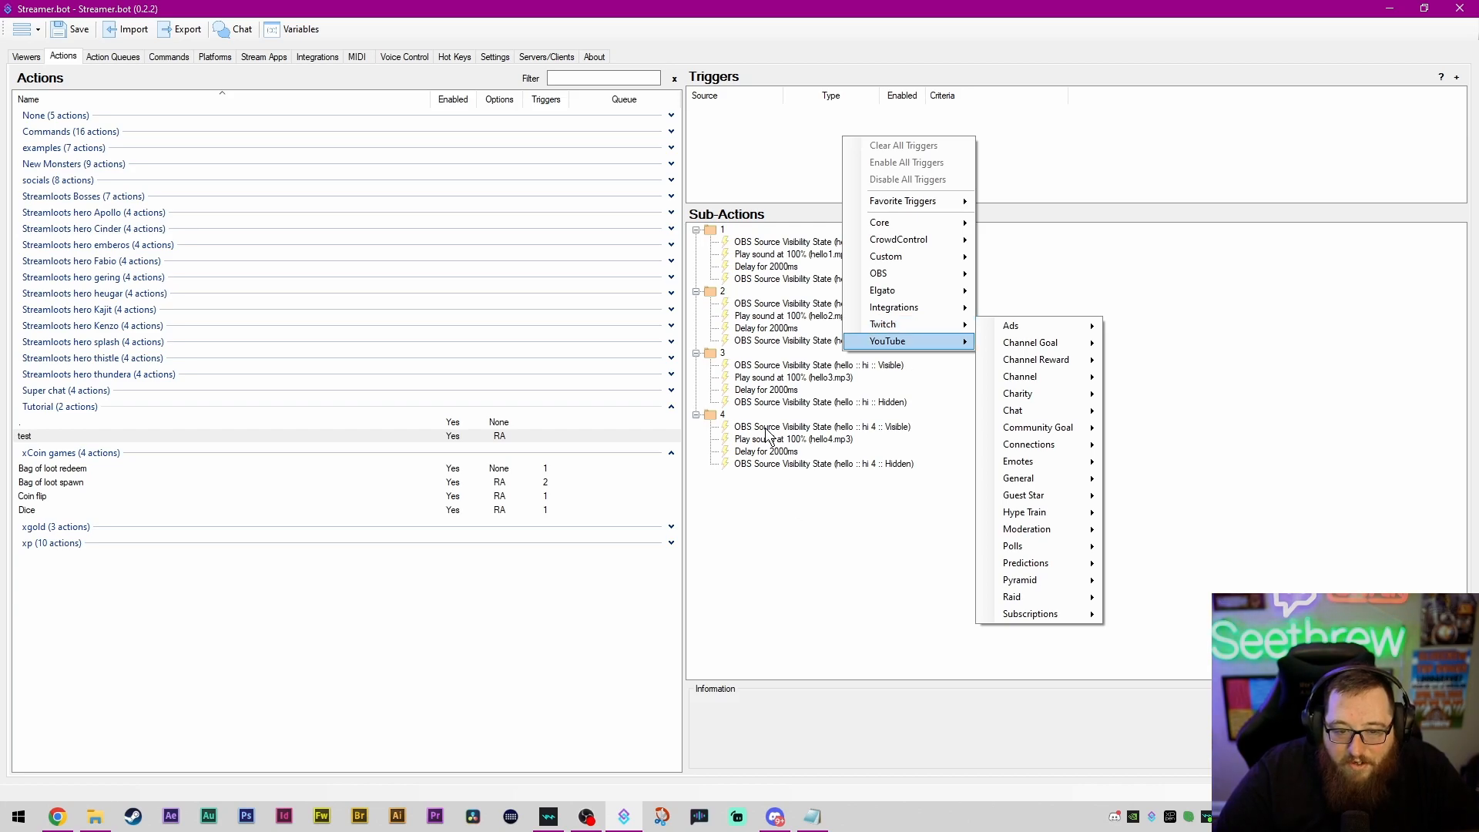
pyautogui.click(827, 505)
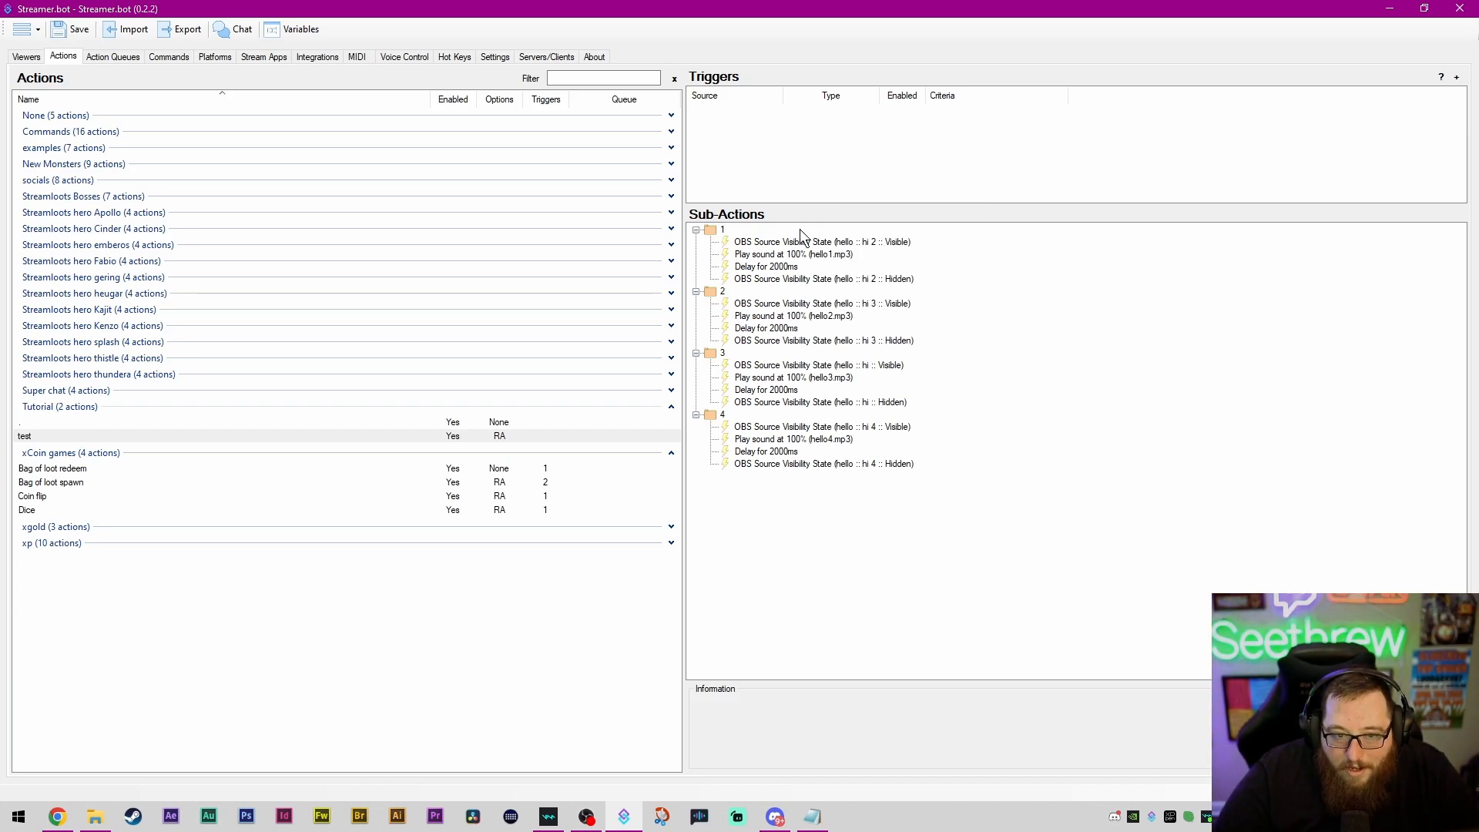
# Step: Start adding a Timed Actions trigger to the test action, review the timers it offers, and cancel it
pyautogui.rightClick(802, 146)
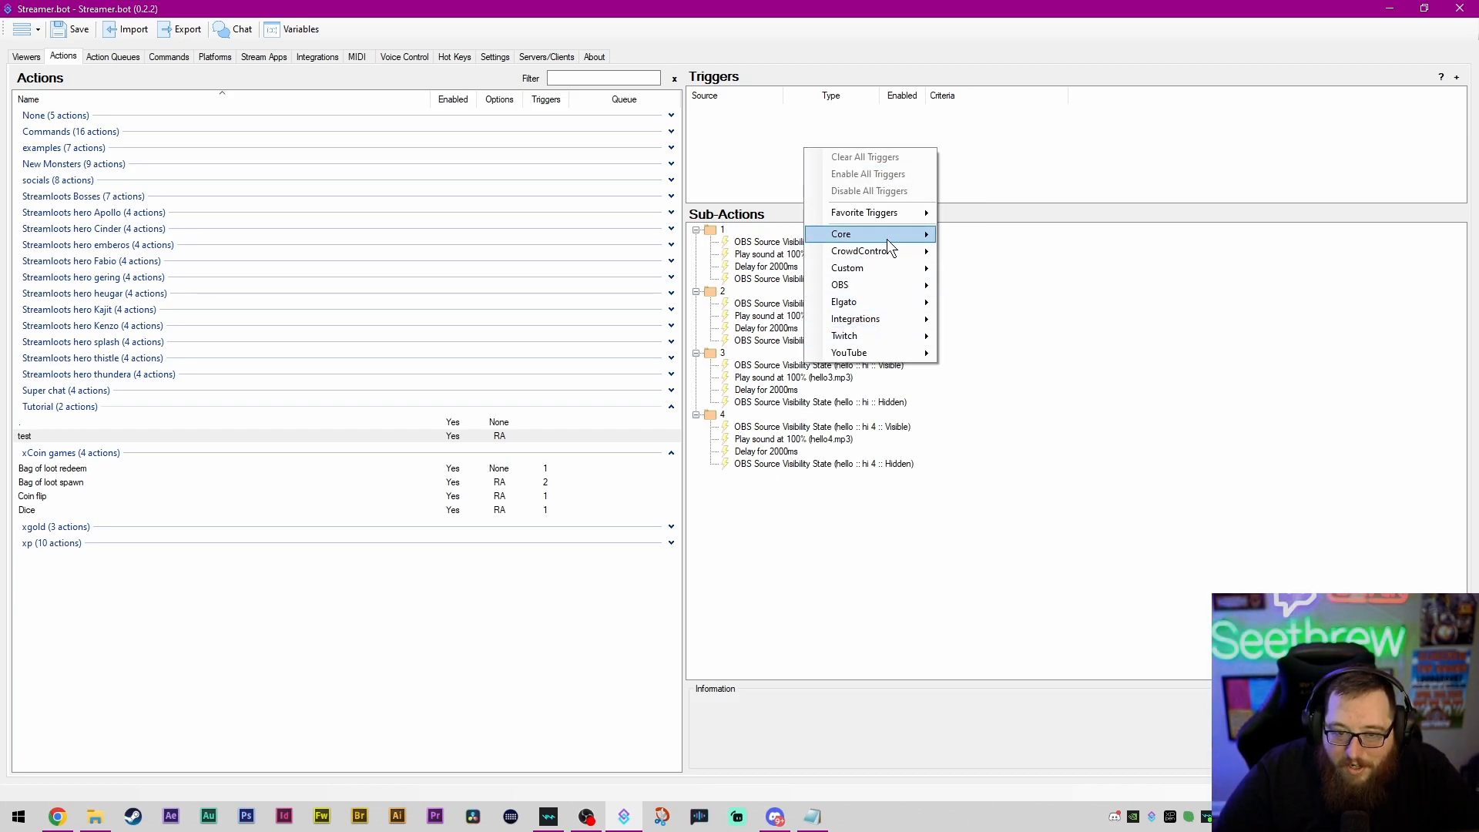
pyautogui.moveTo(881, 235)
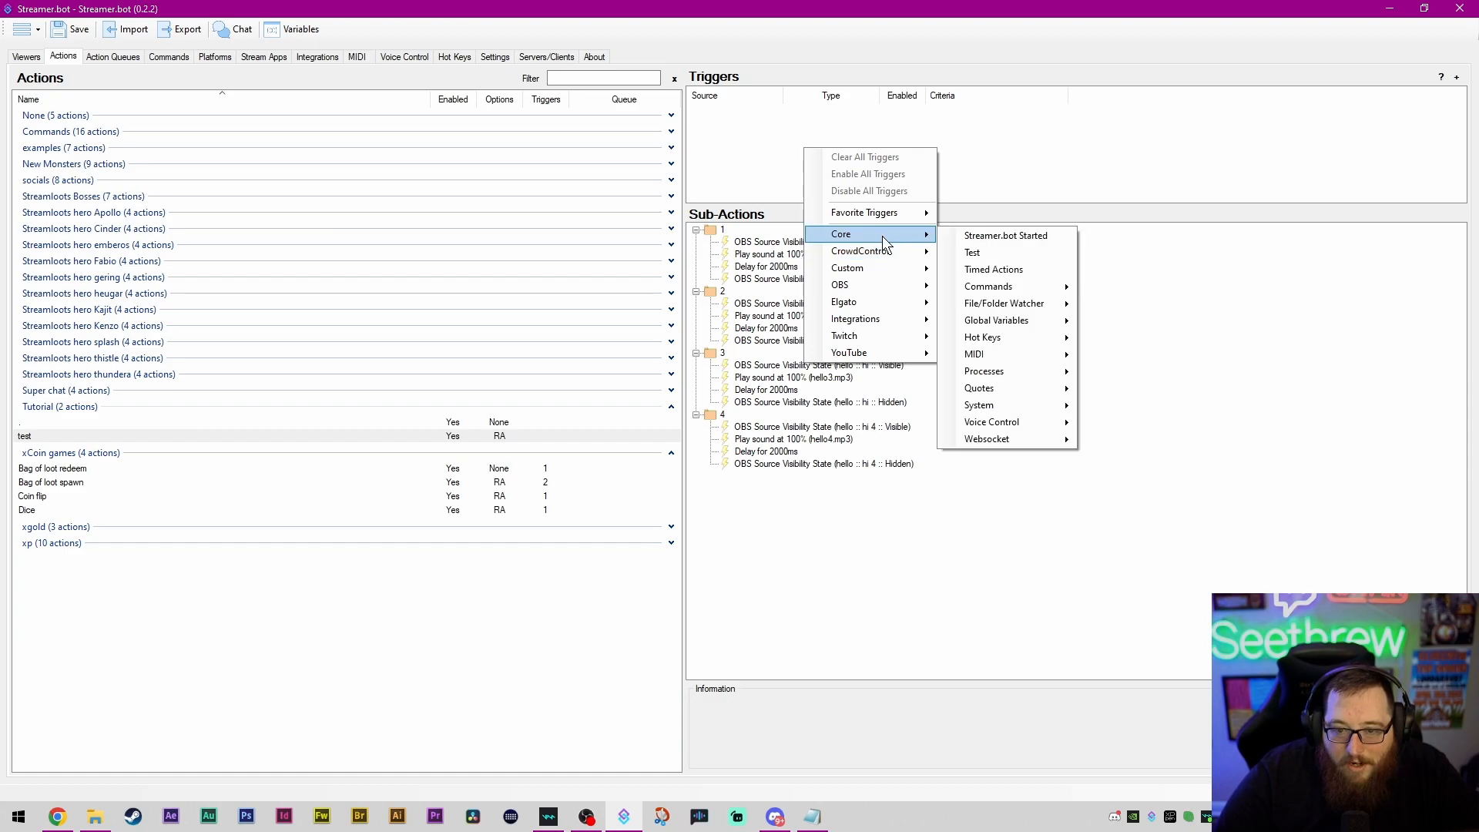
pyautogui.click(1005, 275)
pyautogui.click(773, 394)
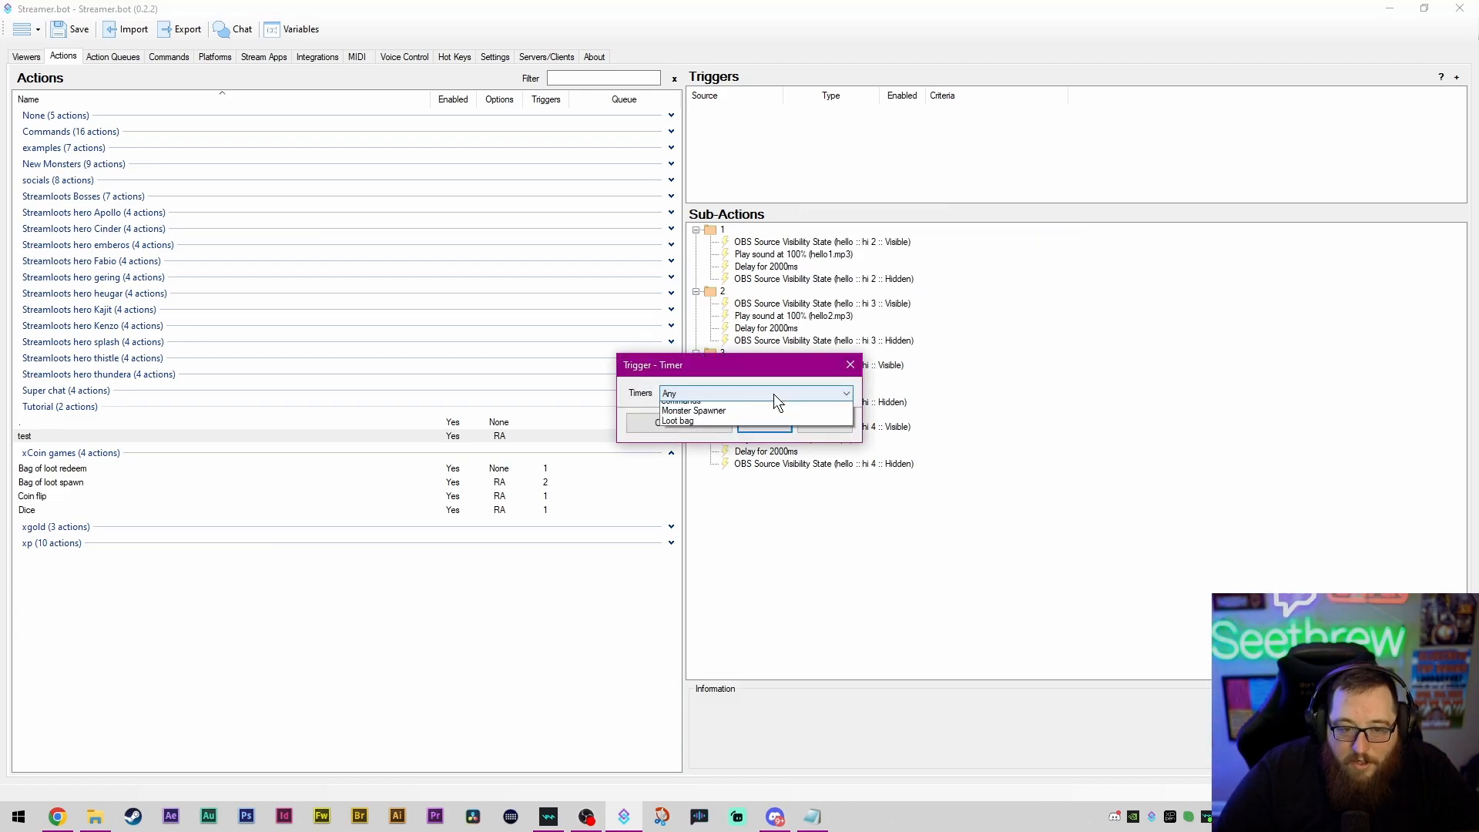
pyautogui.click(773, 394)
pyautogui.click(774, 394)
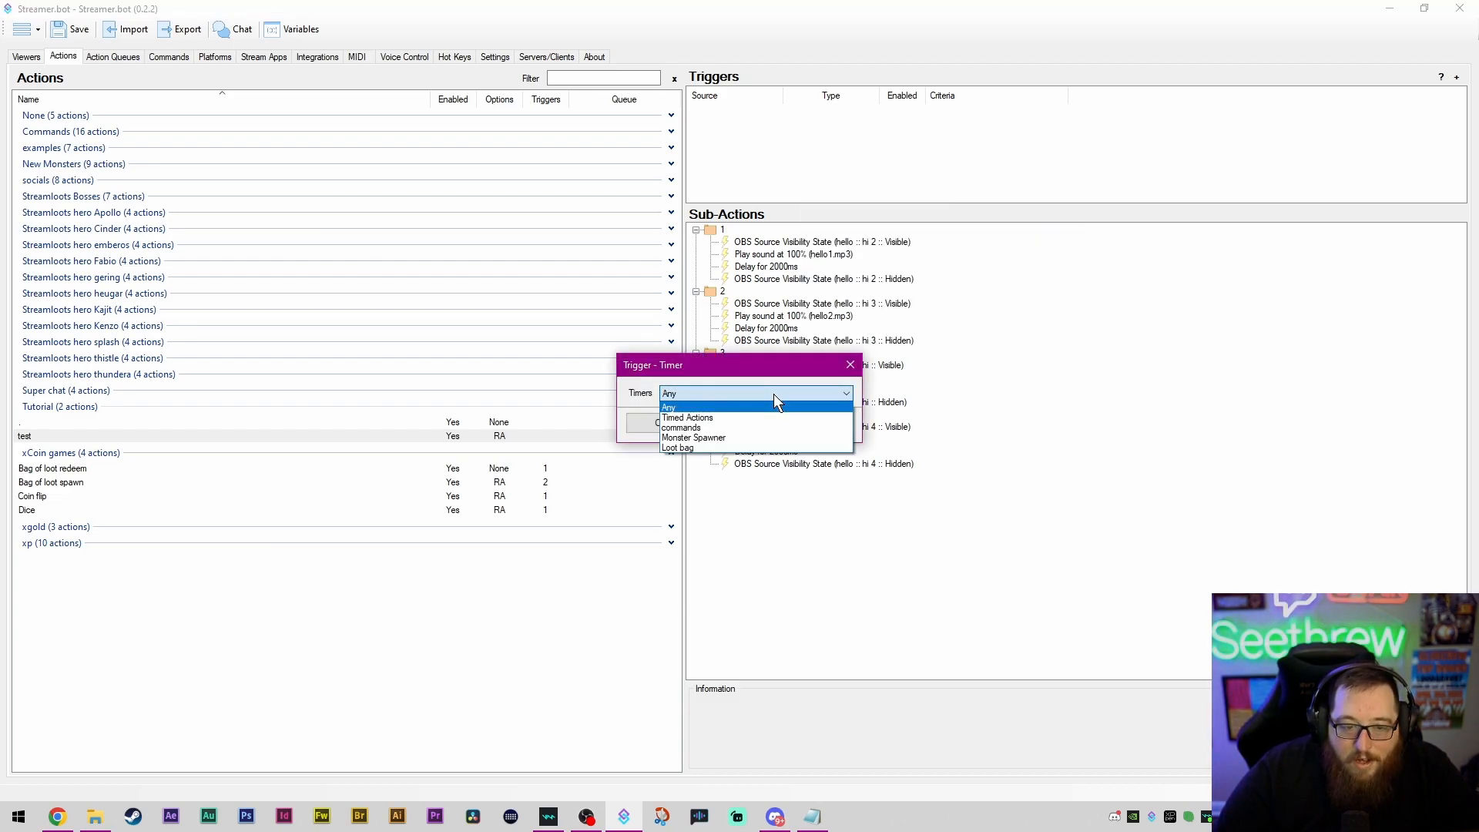
pyautogui.click(751, 392)
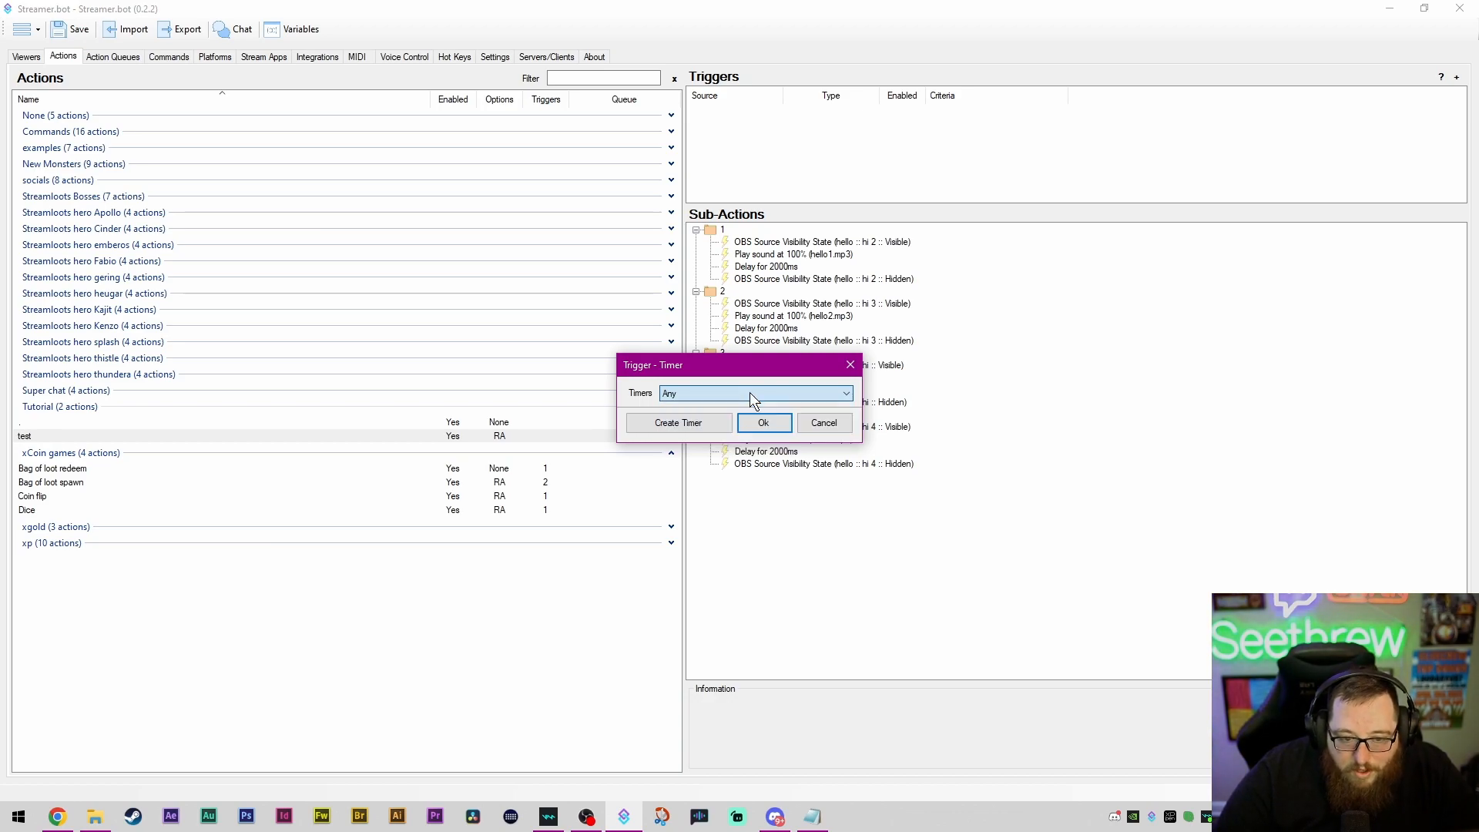
pyautogui.click(823, 423)
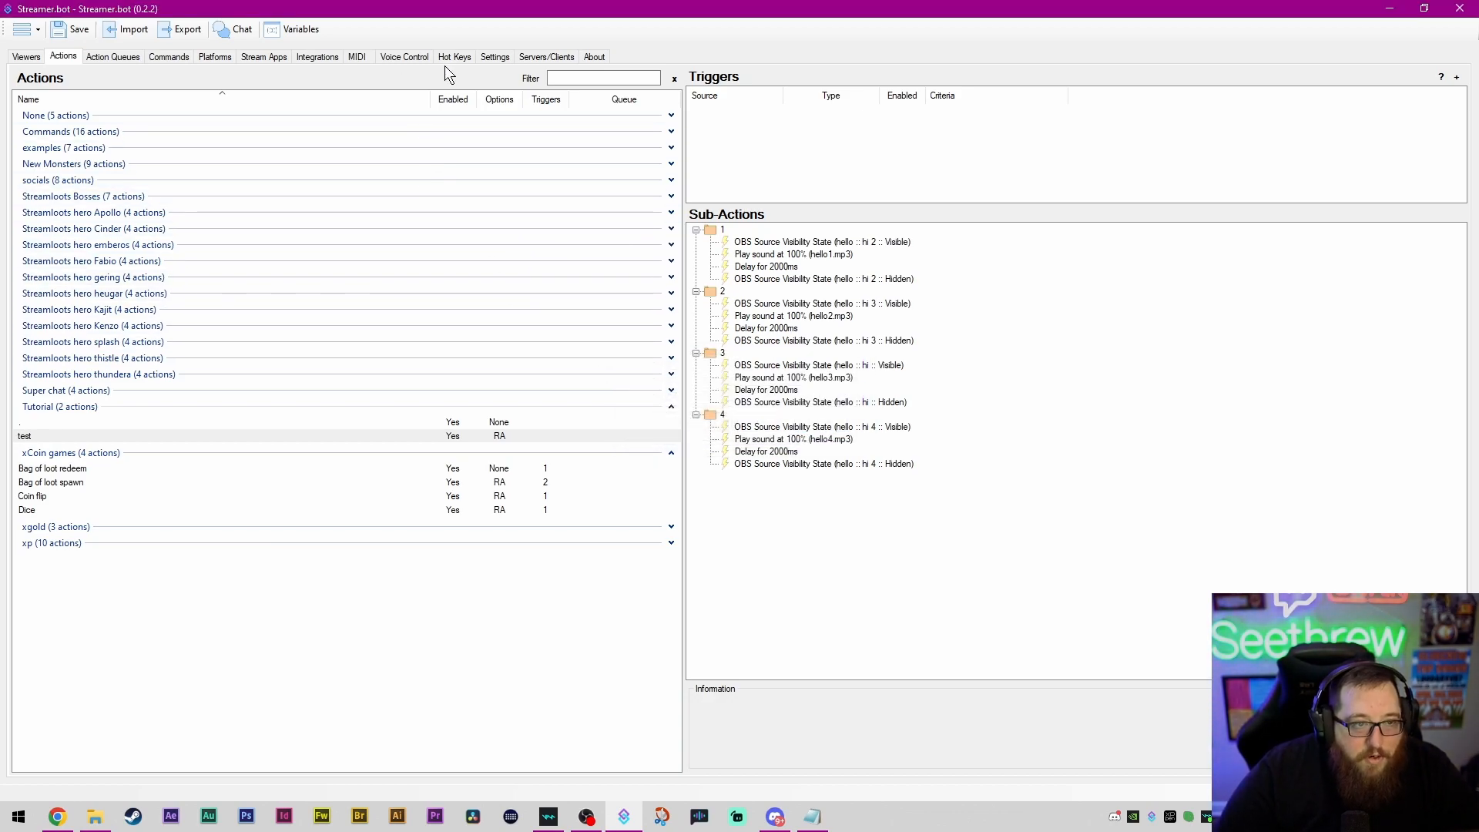
# Step: Examine the enabled state of the Monster Spawner and Loot bag timers in the timed actions settings
pyautogui.click(490, 58)
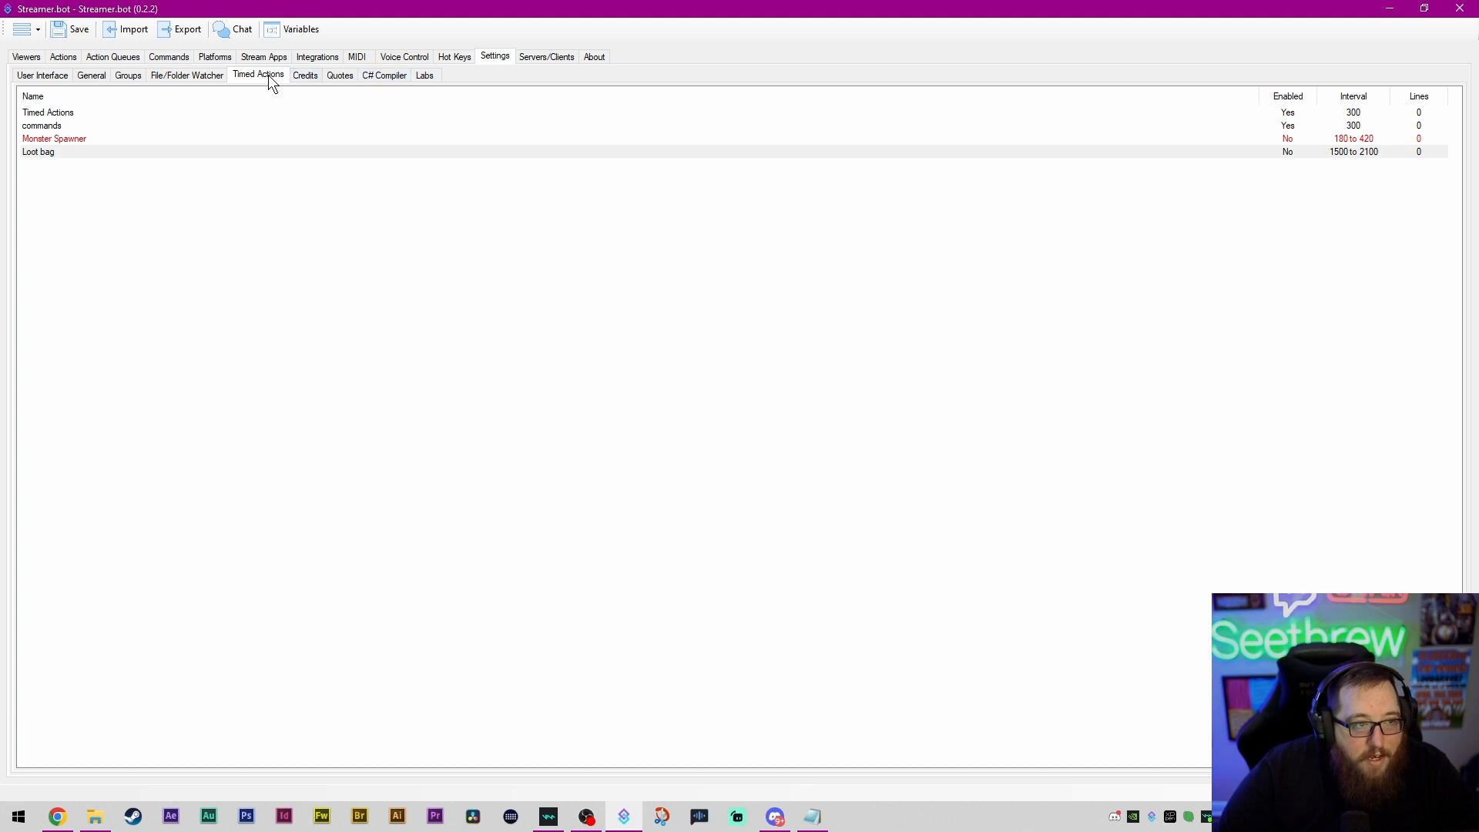
pyautogui.click(1290, 127)
pyautogui.click(1288, 139)
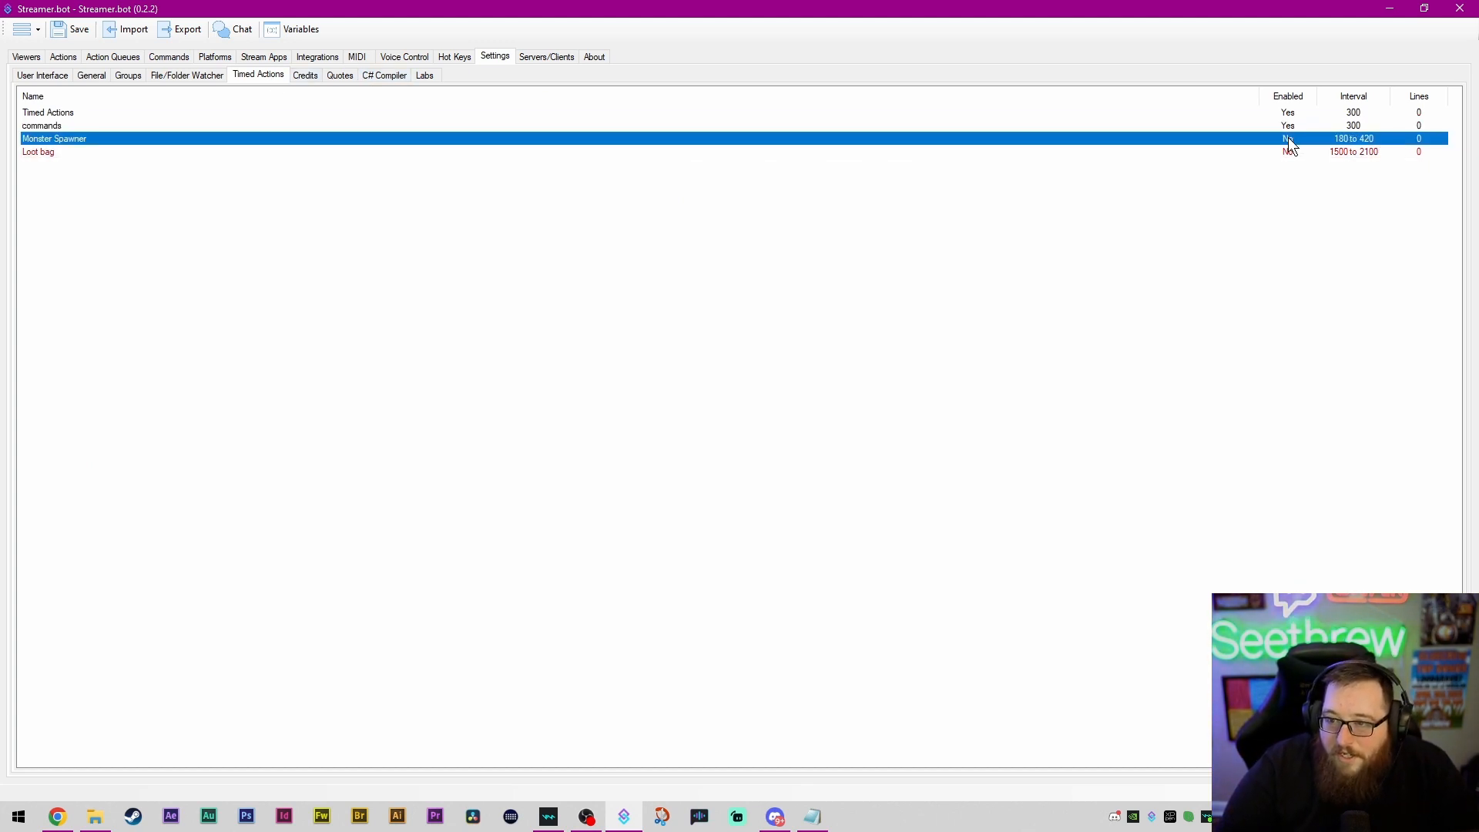
pyautogui.click(1289, 151)
pyautogui.click(1291, 139)
pyautogui.click(1291, 152)
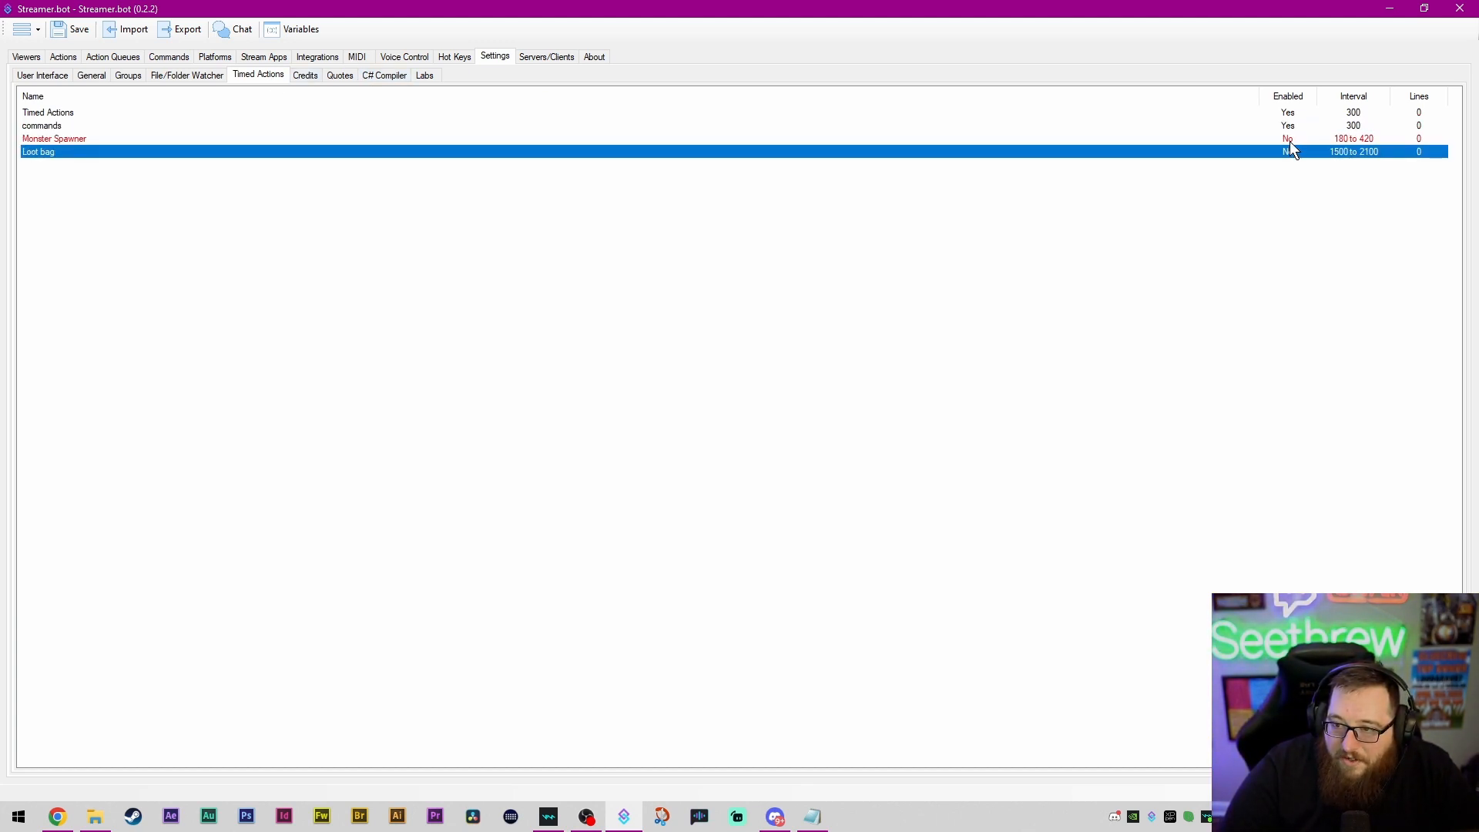
pyautogui.click(1290, 139)
pyautogui.click(1291, 151)
pyautogui.click(1293, 141)
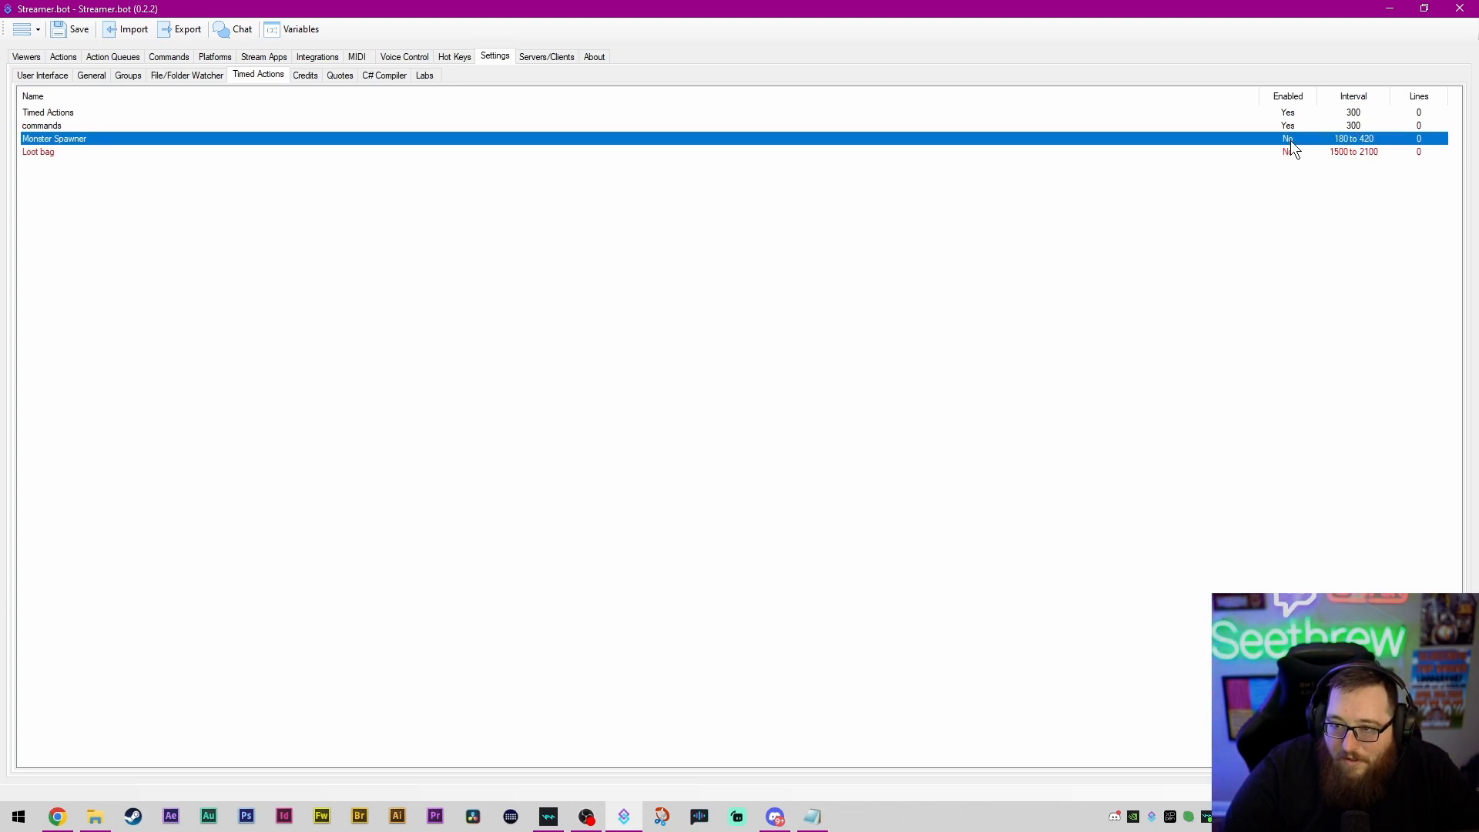
pyautogui.click(1288, 152)
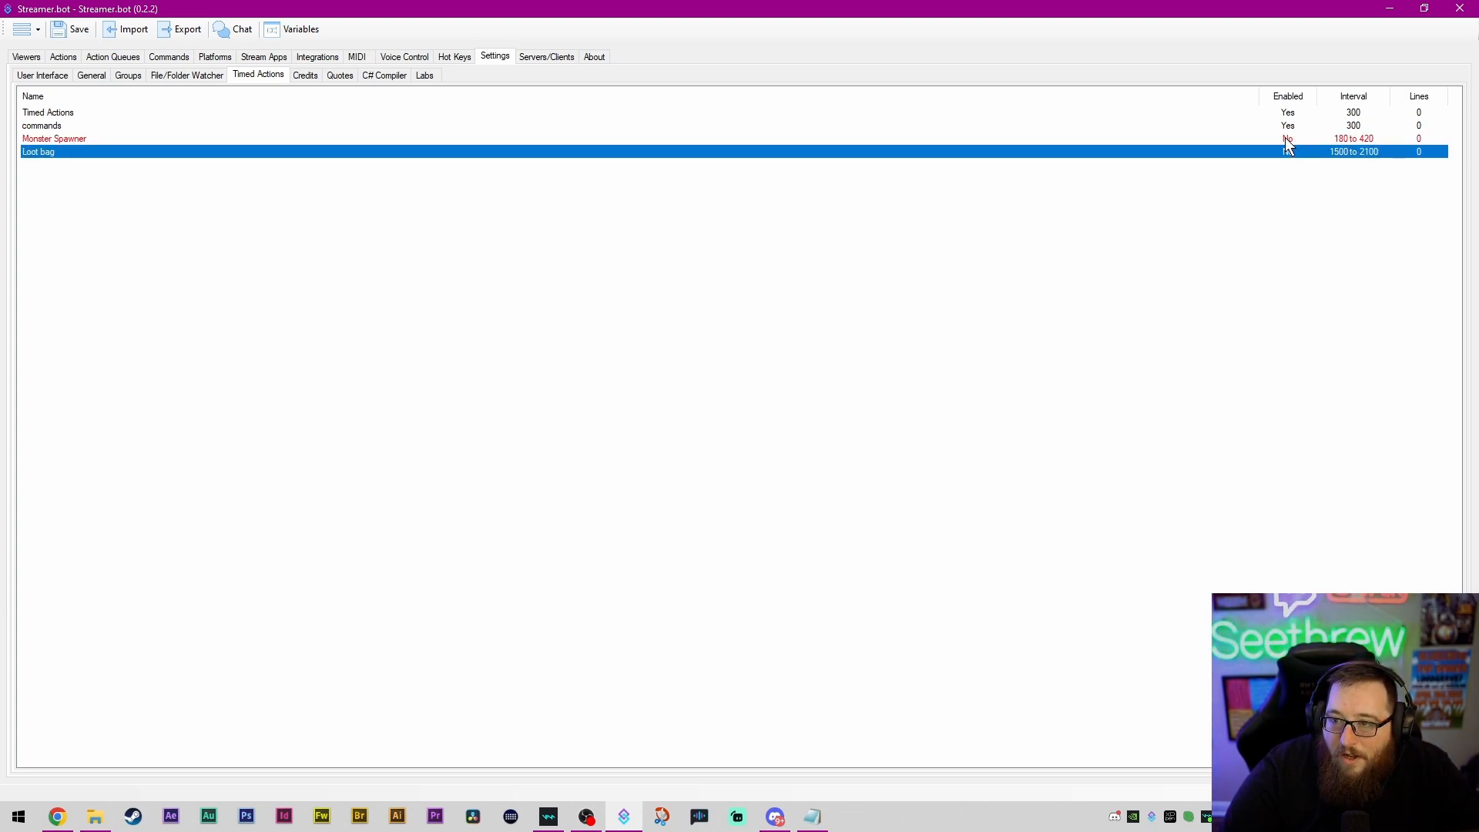
pyautogui.click(1285, 139)
pyautogui.click(1286, 151)
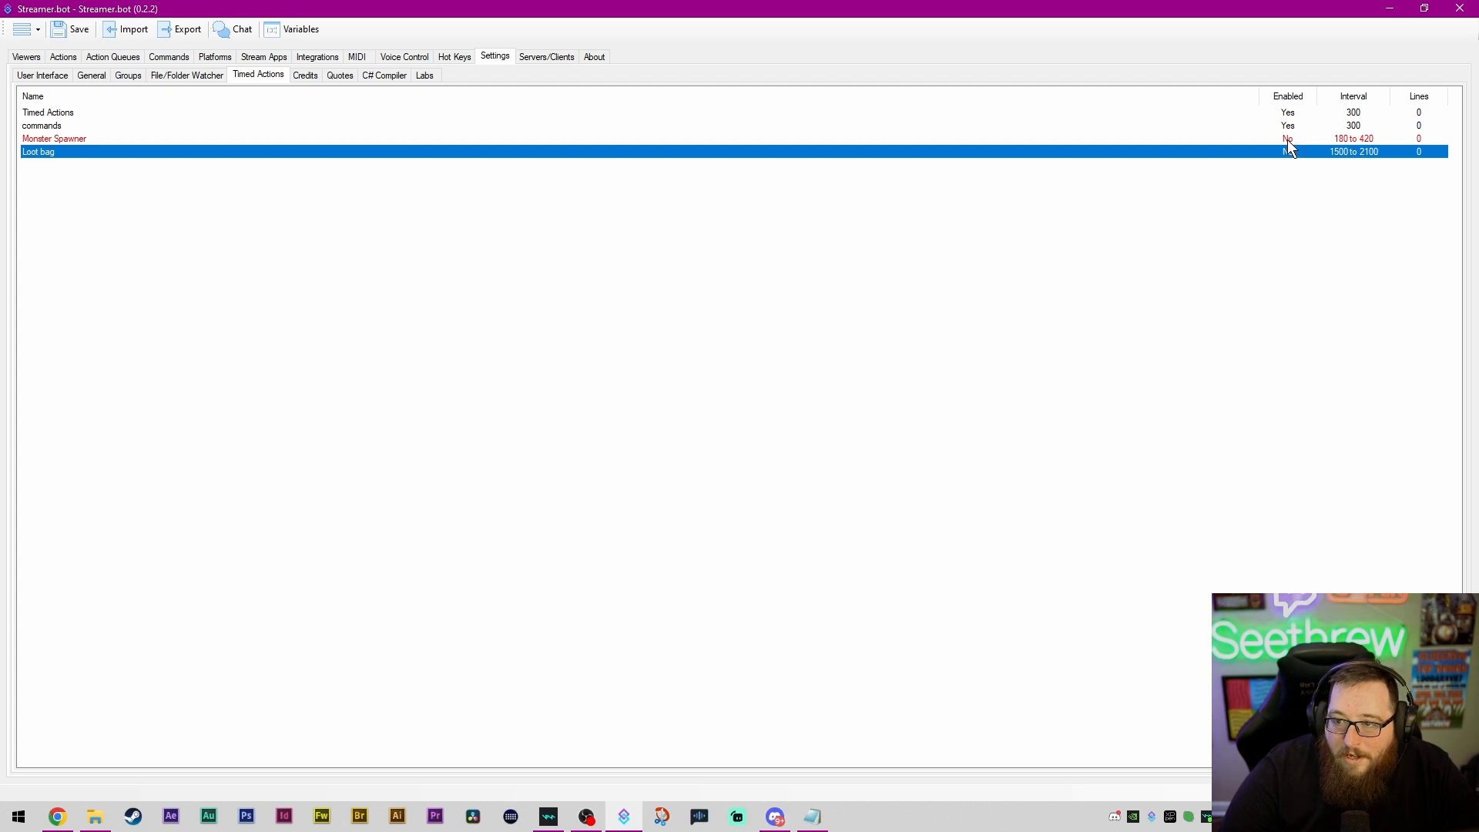
pyautogui.click(1287, 139)
pyautogui.click(1287, 151)
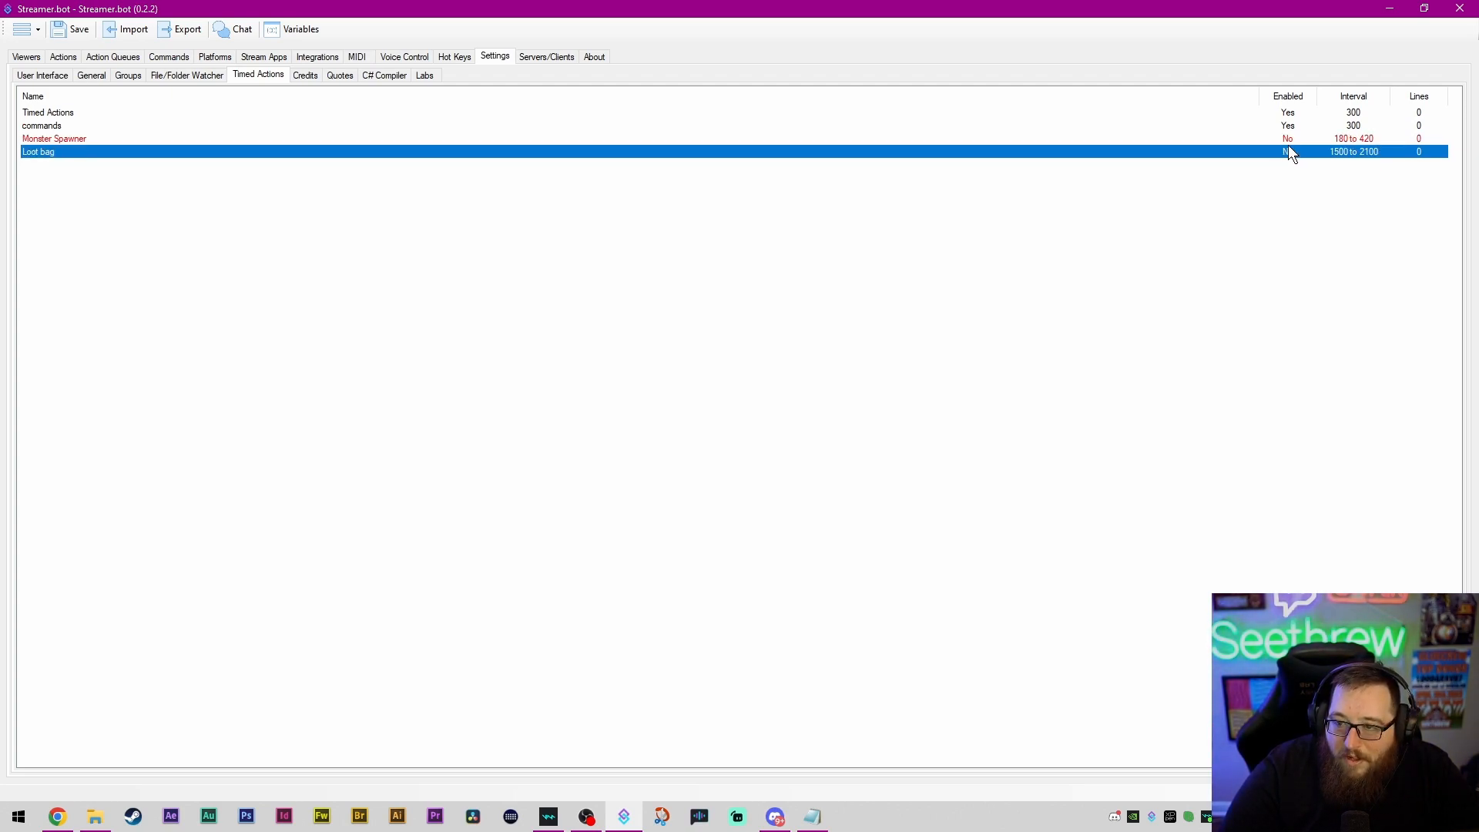
pyautogui.click(1291, 138)
pyautogui.click(1252, 154)
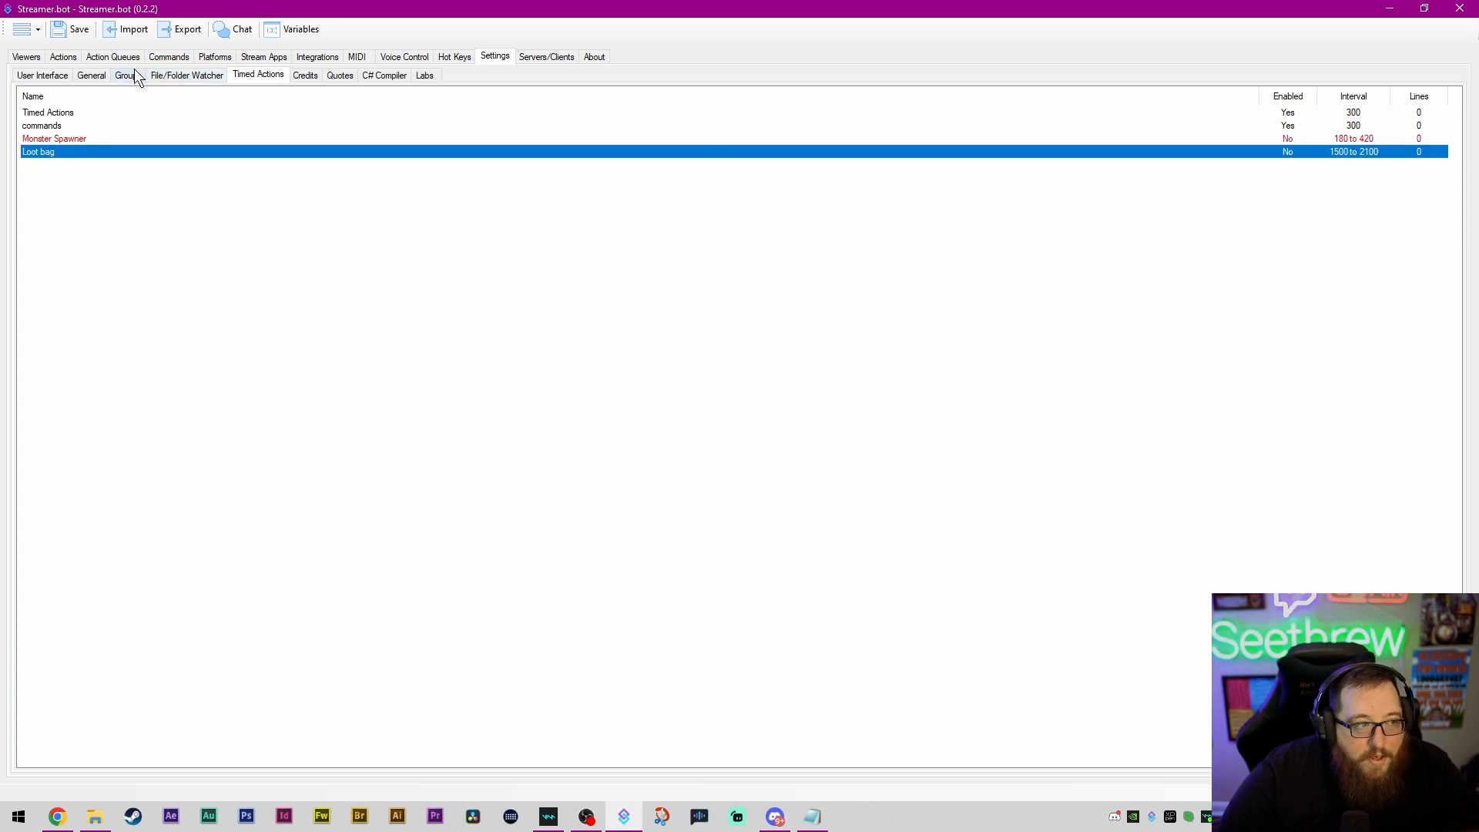
# Step: Expand the None group of actions and compare the OBS triggers of the STREAM END and STREAM START actions
pyautogui.click(65, 57)
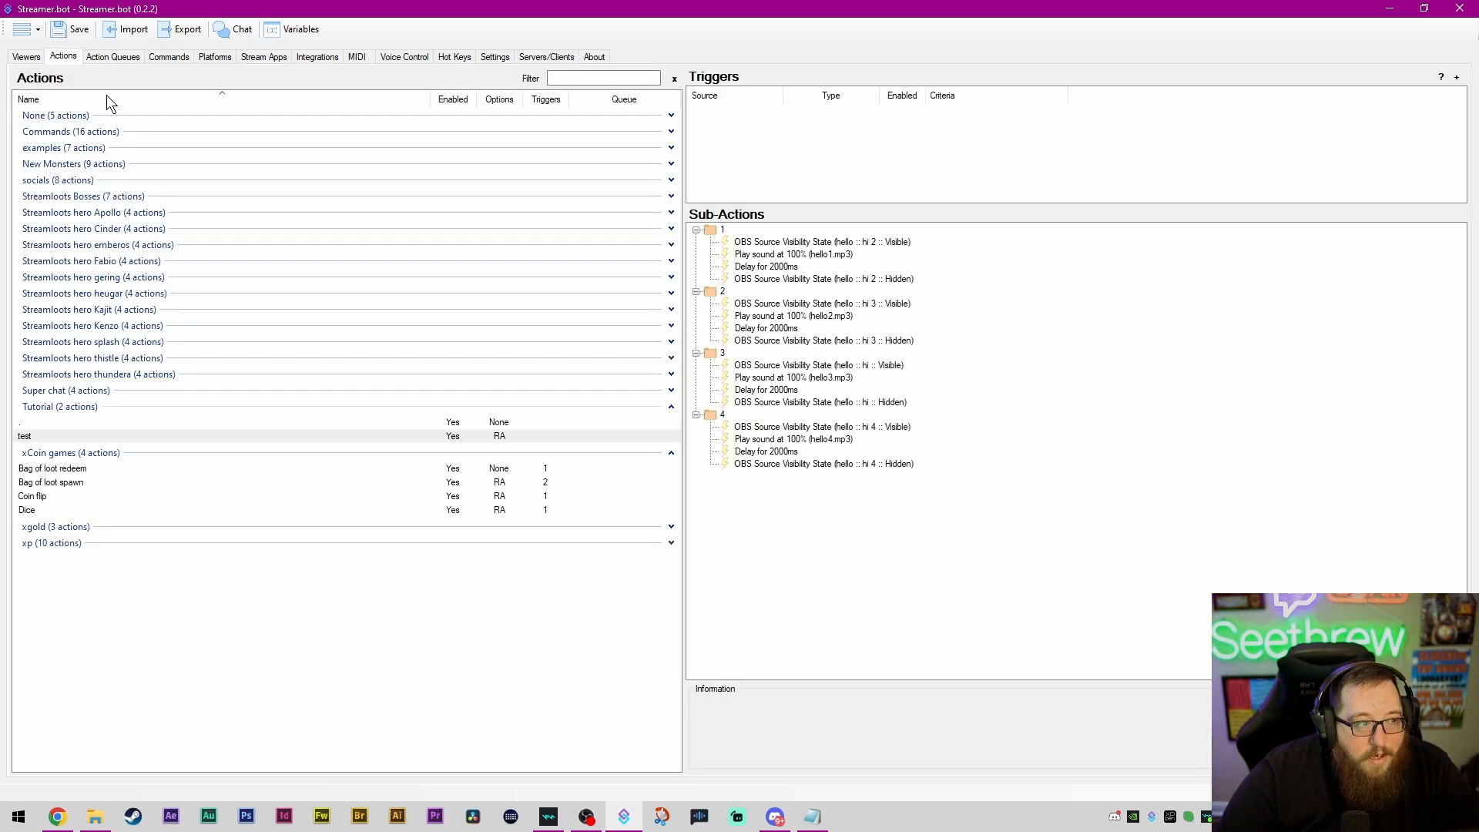
pyautogui.click(671, 114)
pyautogui.click(65, 174)
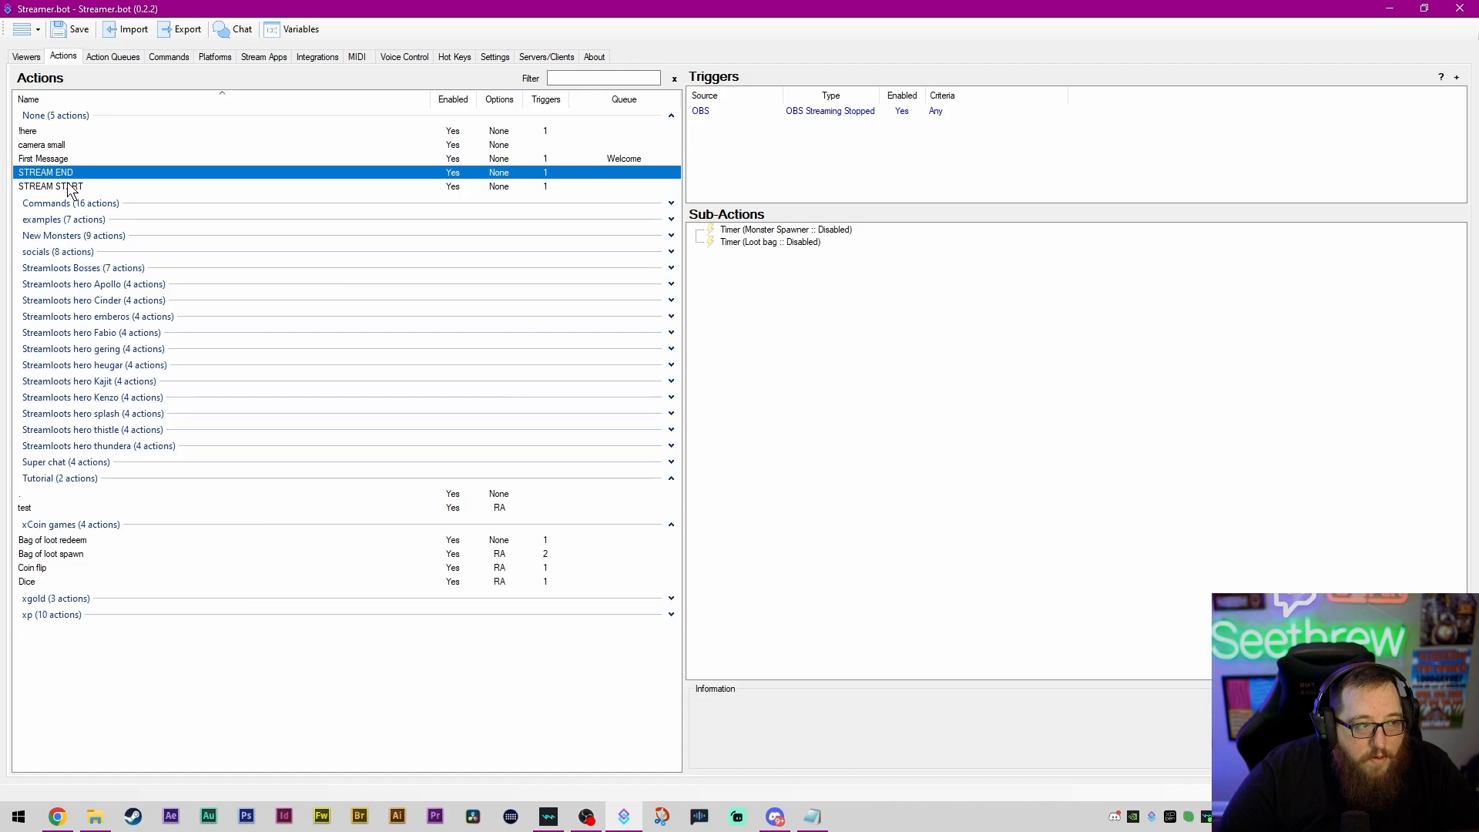
pyautogui.click(62, 185)
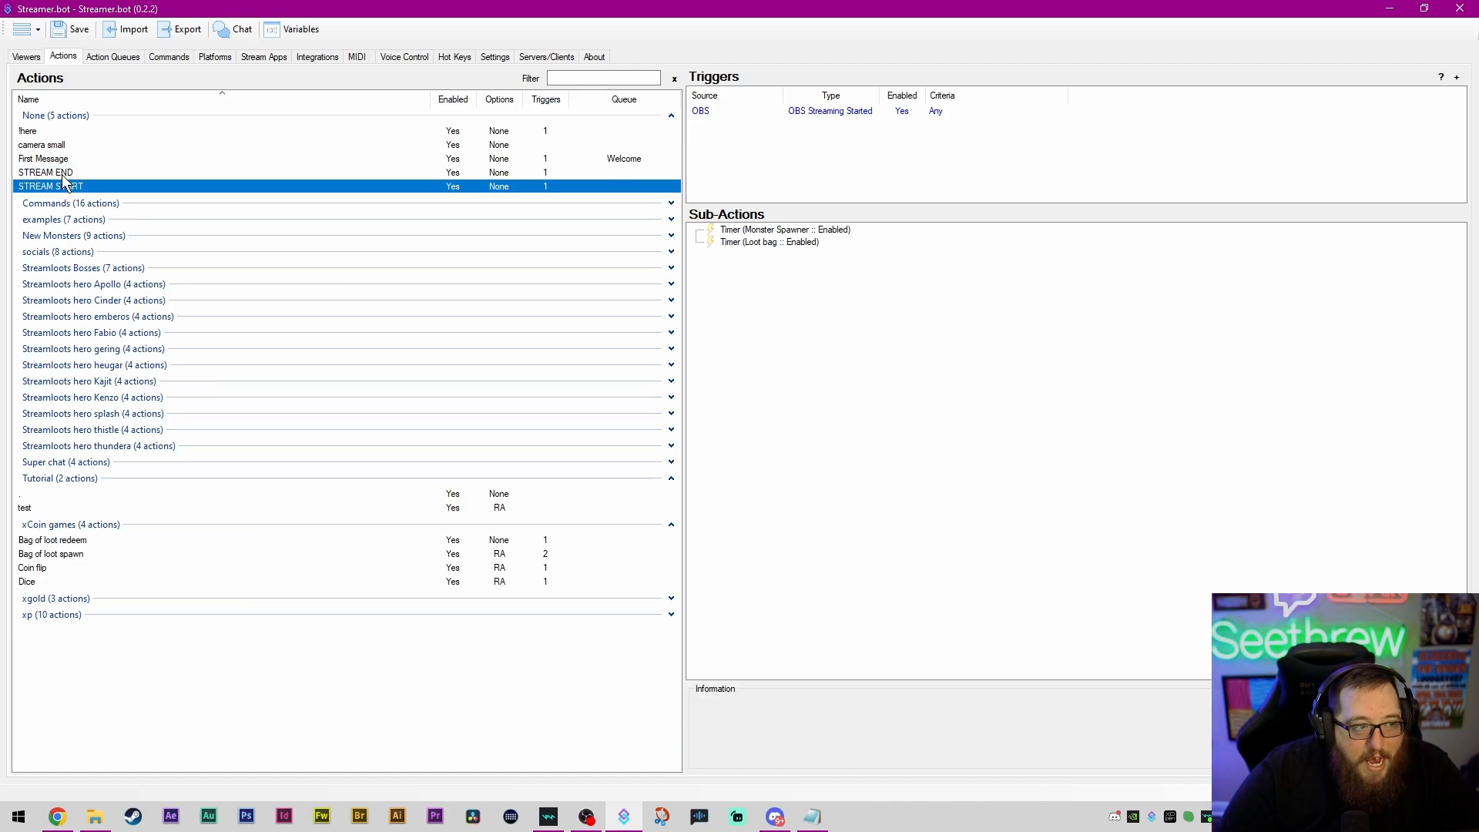
pyautogui.click(63, 173)
pyautogui.click(62, 186)
pyautogui.click(62, 171)
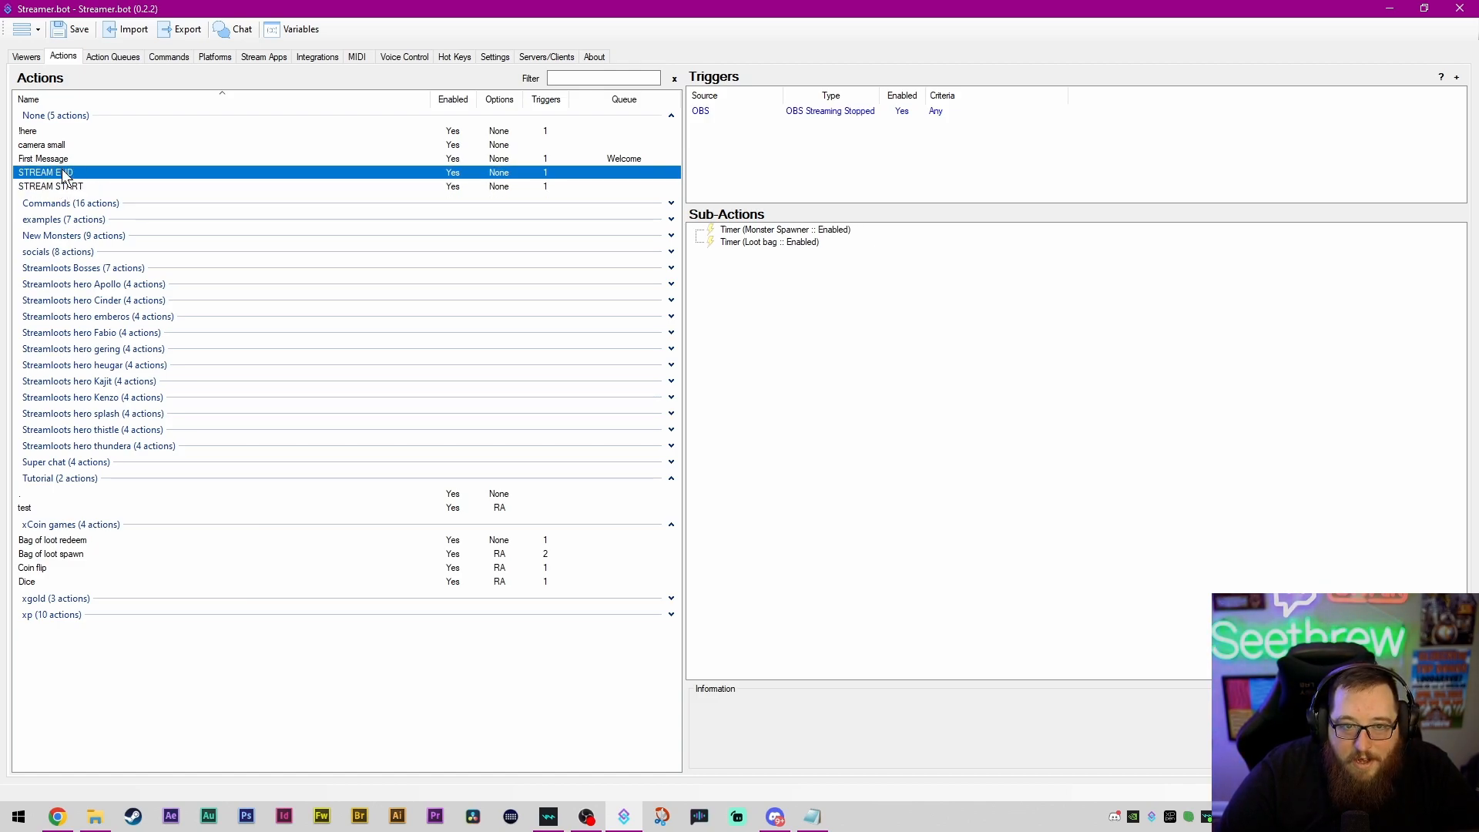
pyautogui.click(831, 110)
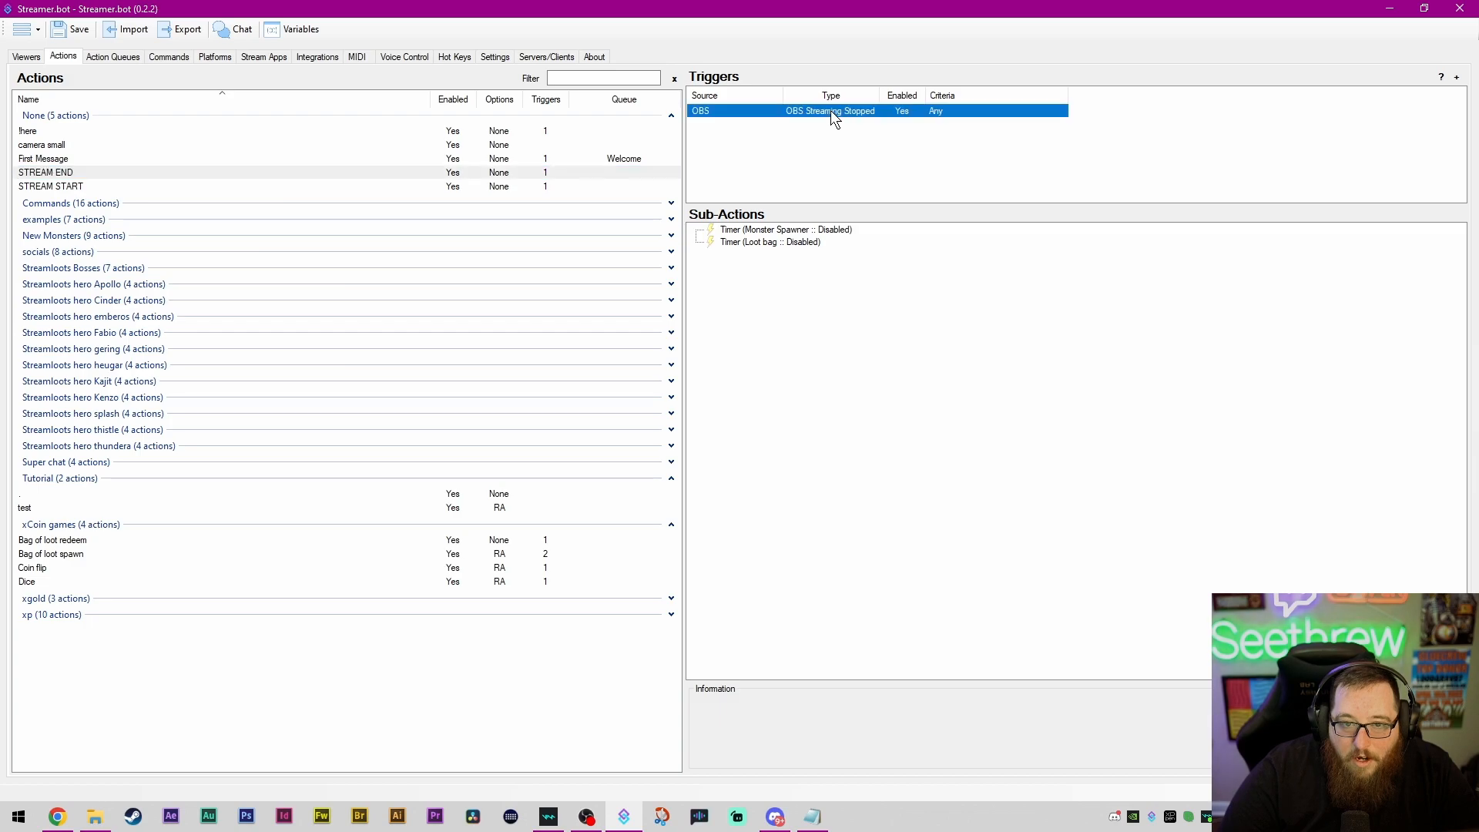
pyautogui.click(447, 183)
pyautogui.click(877, 112)
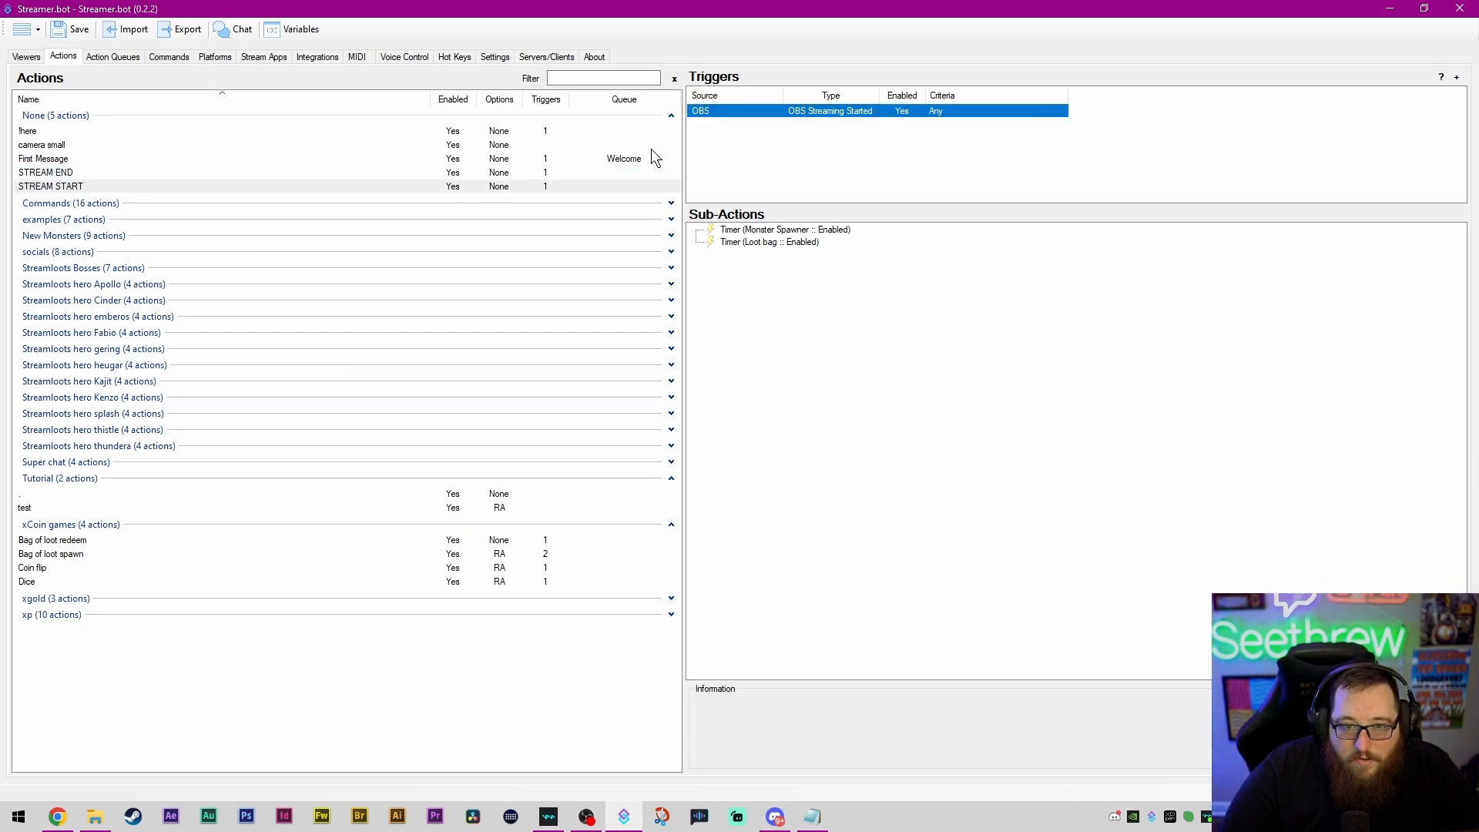
pyautogui.click(496, 173)
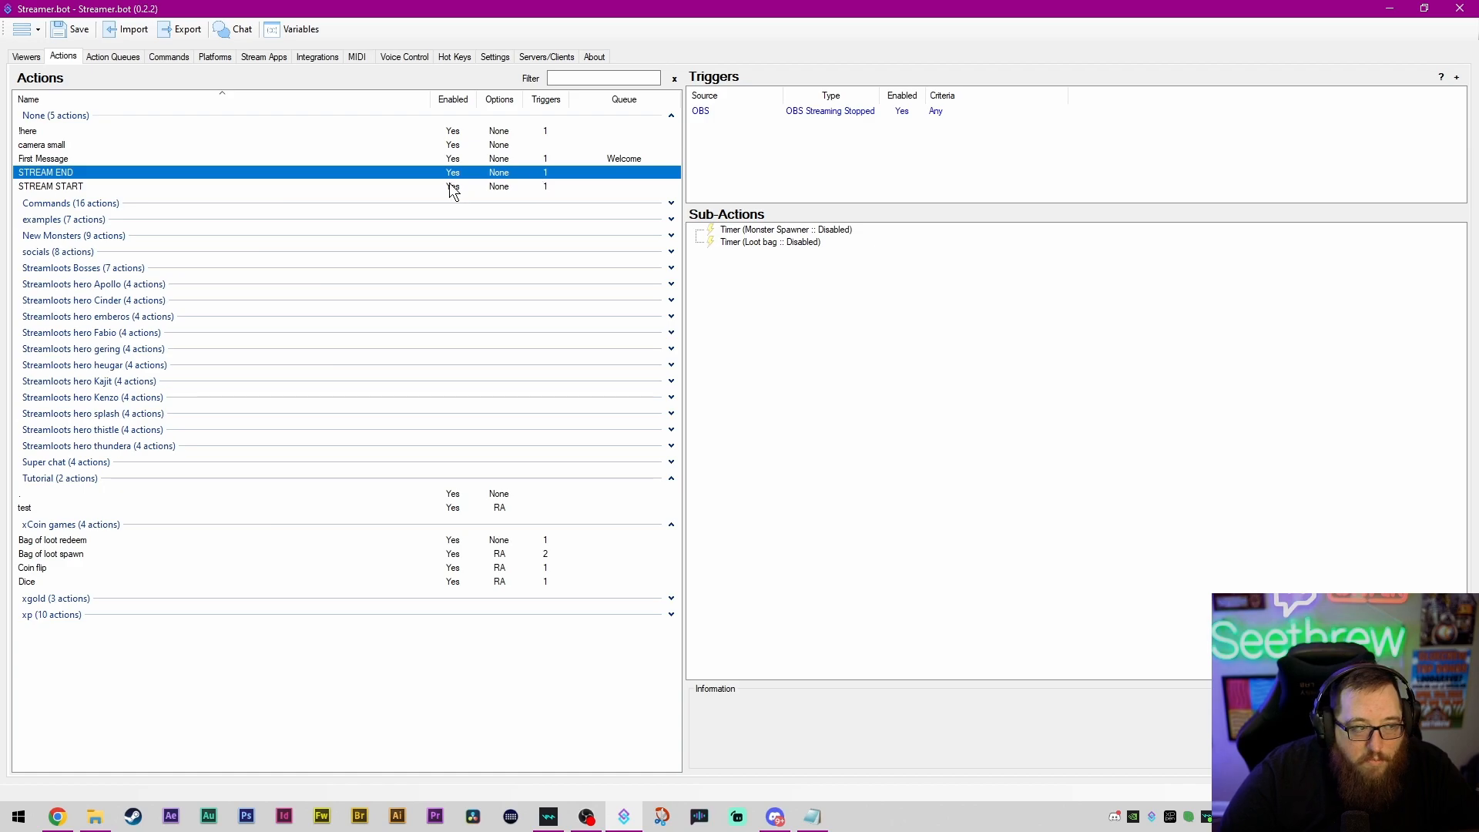
pyautogui.click(457, 186)
pyautogui.click(460, 174)
pyautogui.click(459, 187)
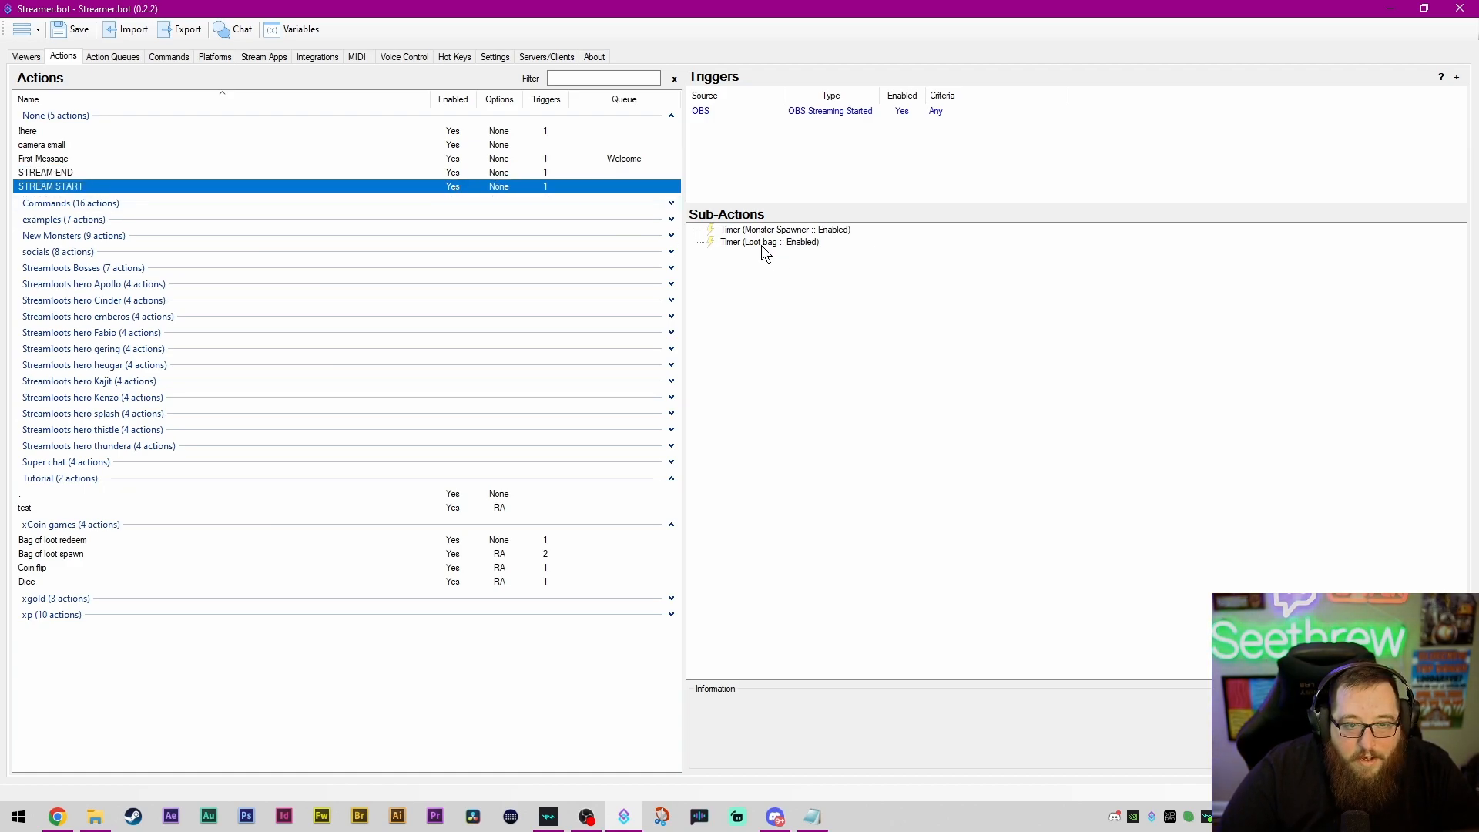
# Step: Examine the Monster Spawner and Loot bag timer sub-actions in the STREAM START and STREAM END actions
pyautogui.click(773, 230)
pyautogui.click(770, 241)
pyautogui.click(778, 230)
pyautogui.click(782, 241)
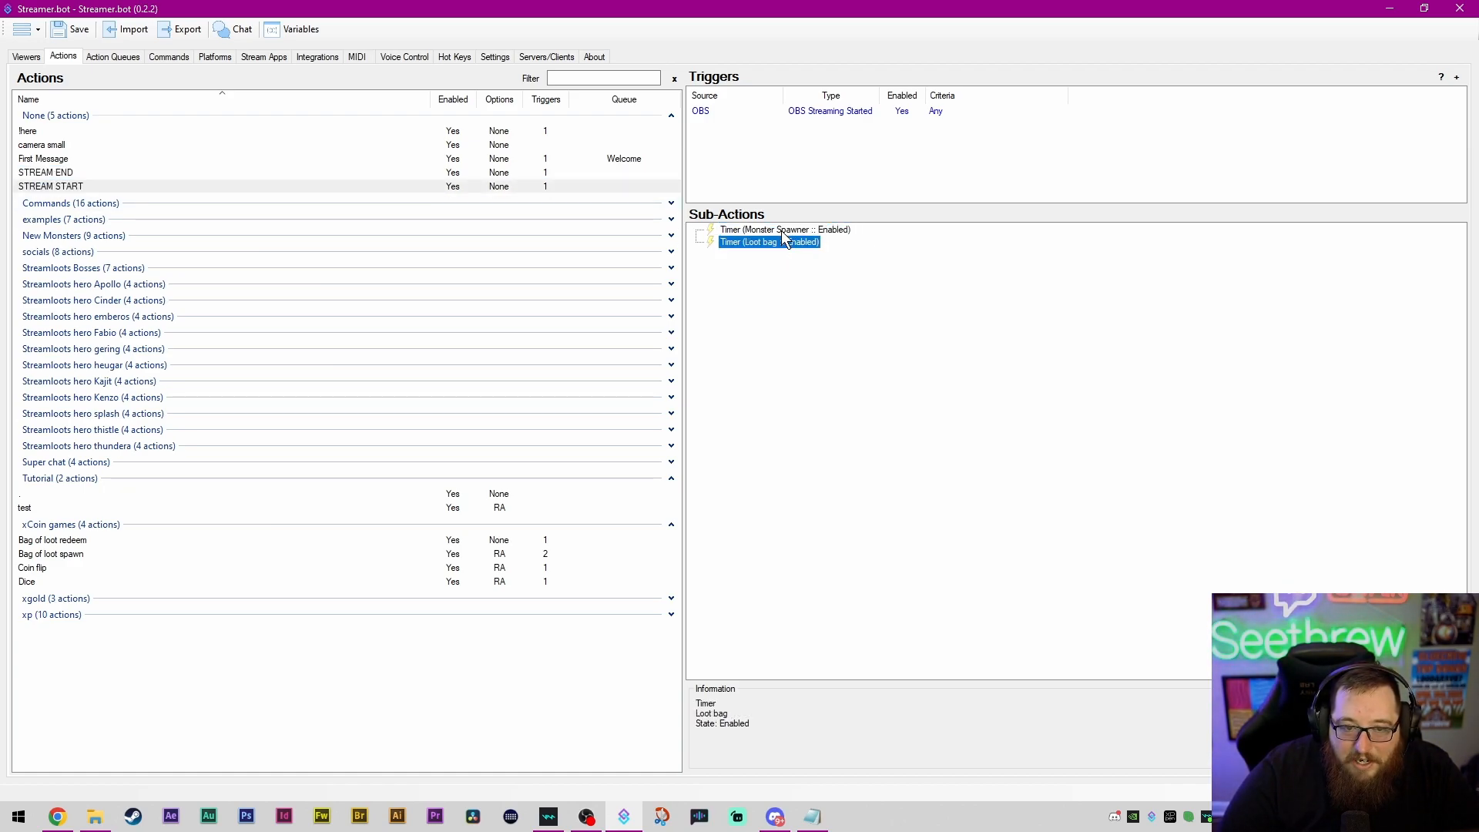
pyautogui.click(781, 230)
pyautogui.click(780, 242)
pyautogui.click(780, 229)
pyautogui.click(780, 242)
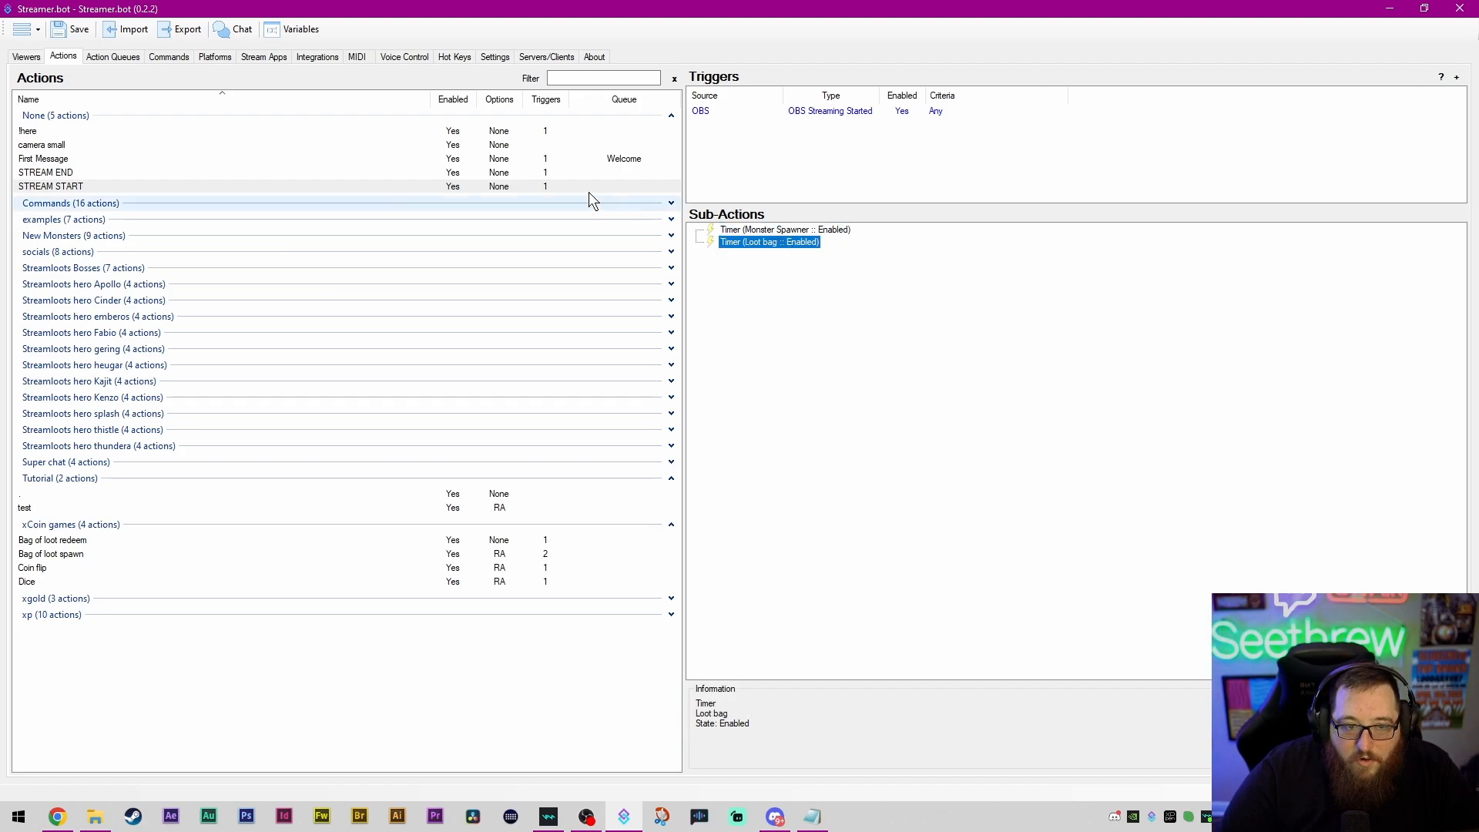
pyautogui.click(455, 174)
pyautogui.click(804, 230)
pyautogui.click(795, 241)
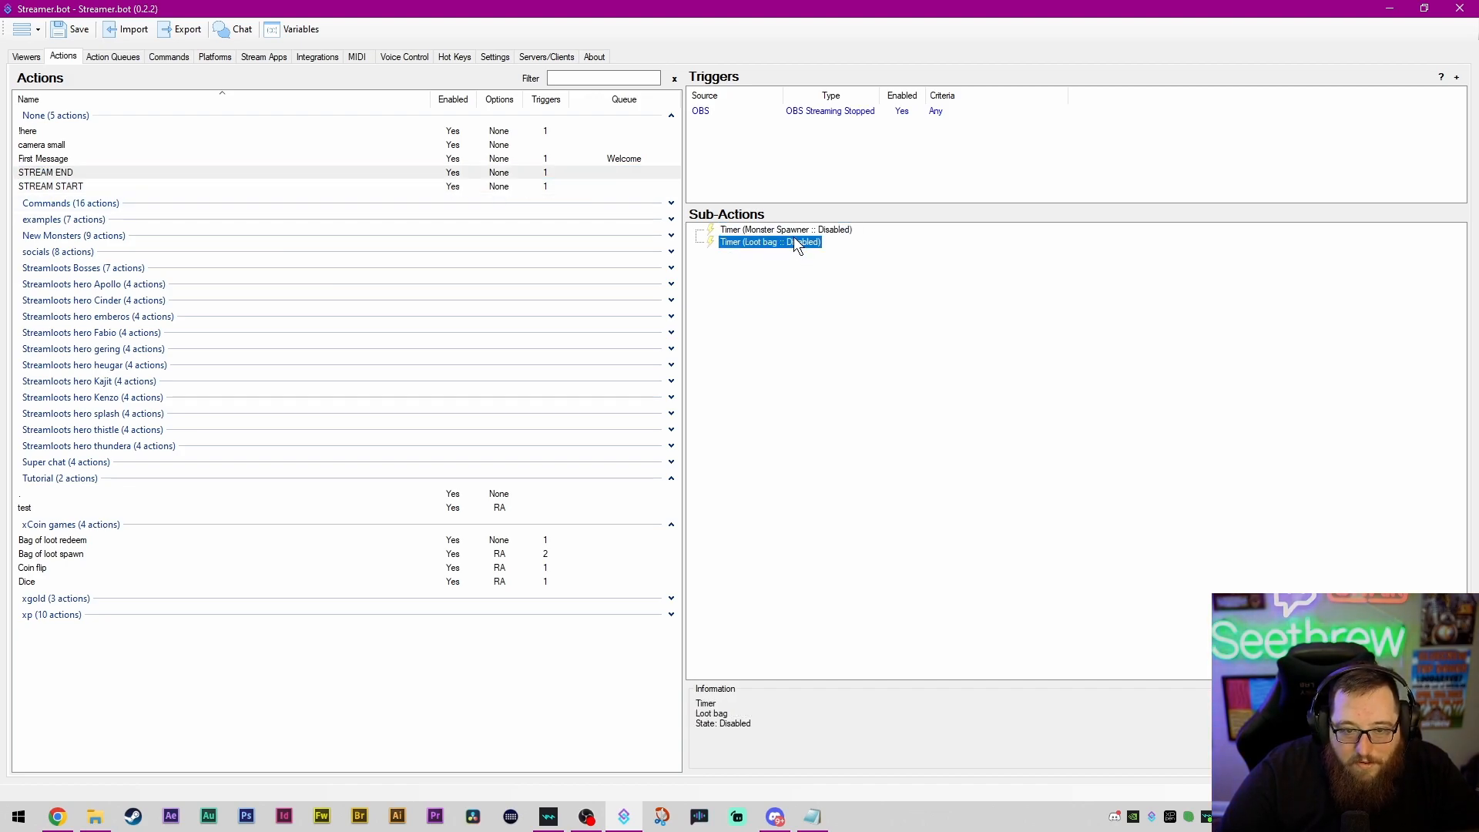
pyautogui.click(793, 230)
pyautogui.click(796, 243)
# Step: Return to the timed actions settings, compare the Monster Spawner and Loot bag timers, and open Monster Spawner to inspect its interval options
pyautogui.click(483, 62)
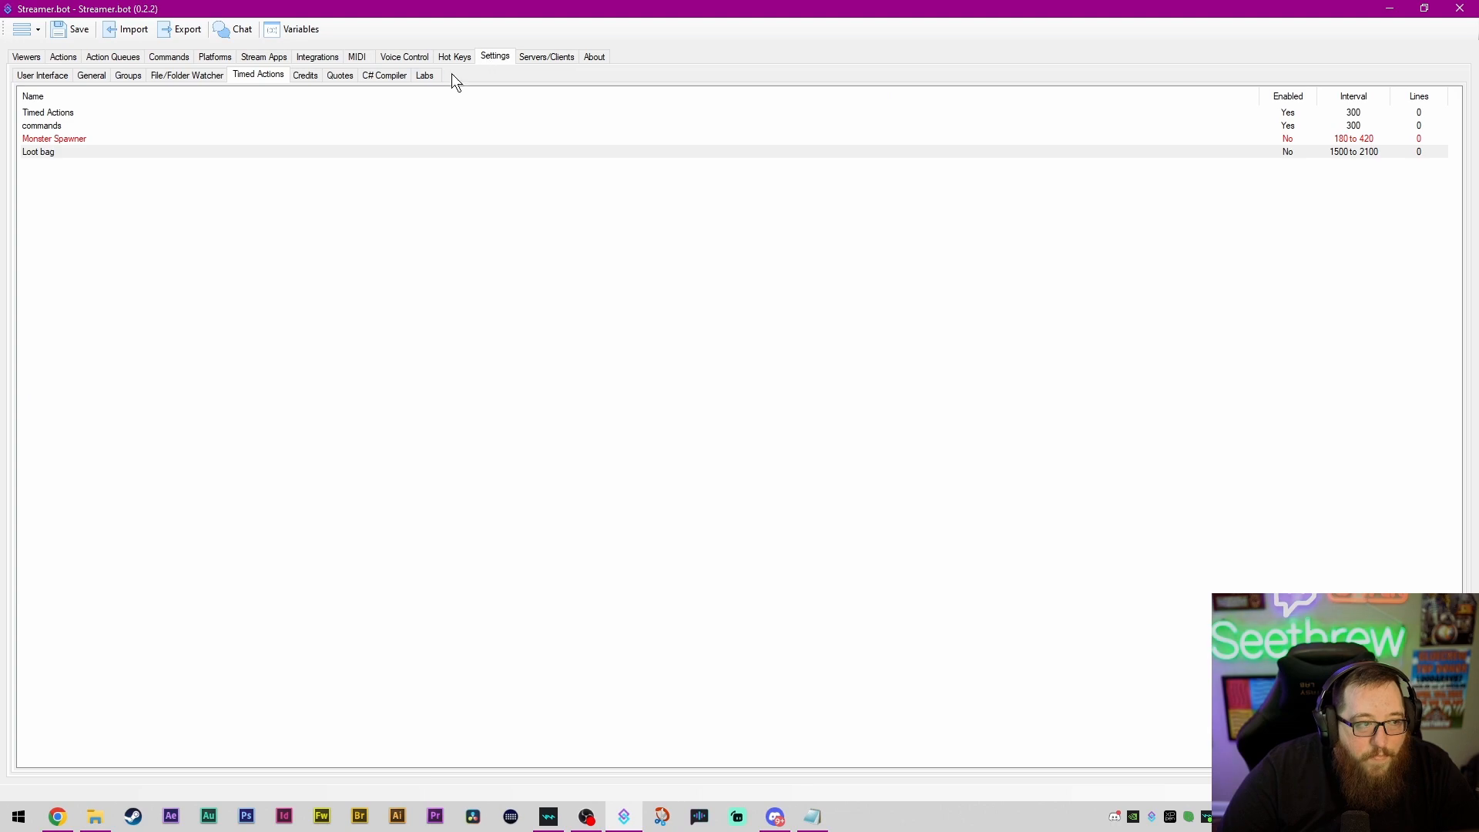
pyautogui.click(105, 139)
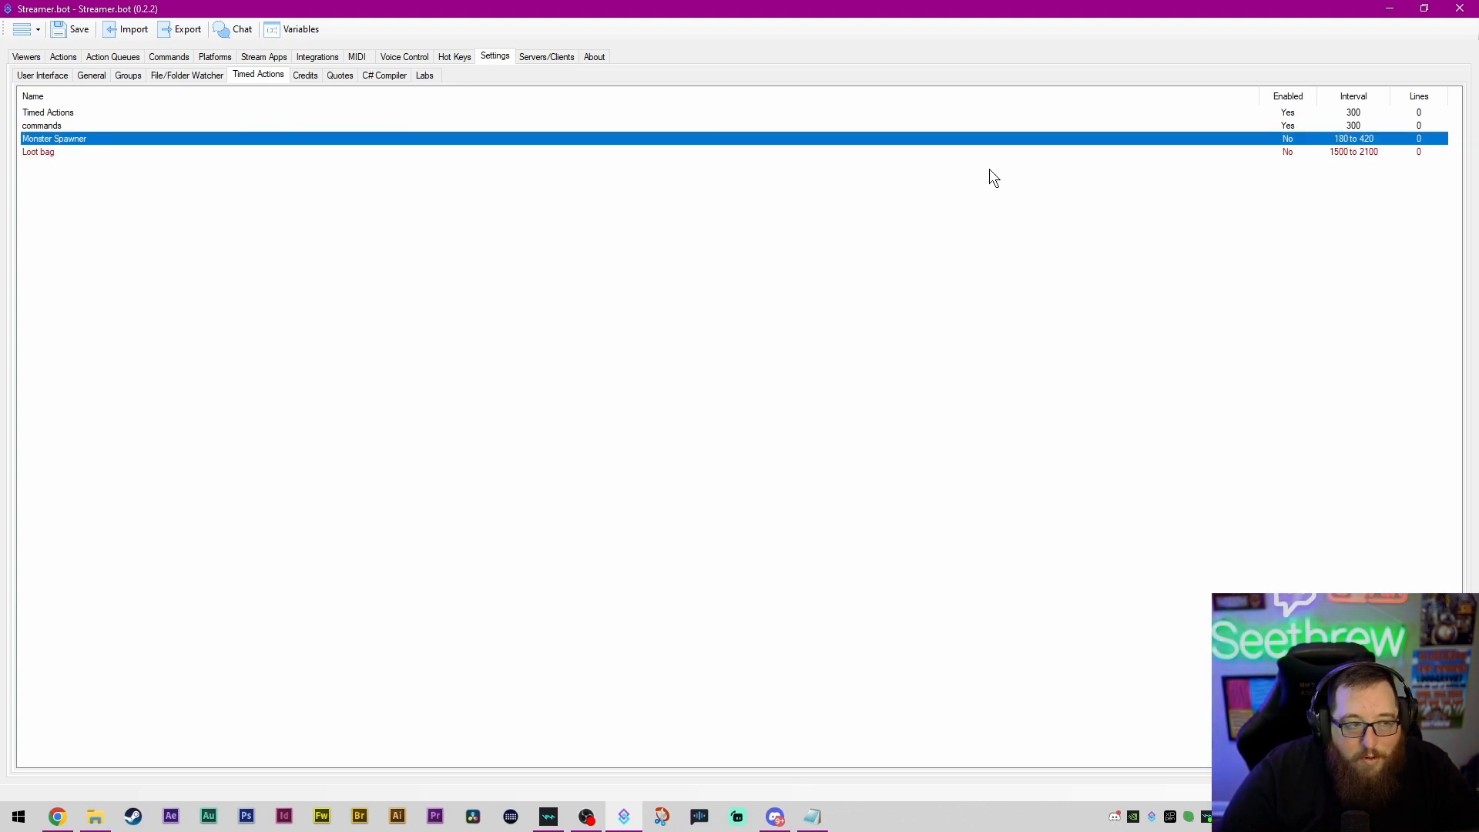
pyautogui.click(83, 152)
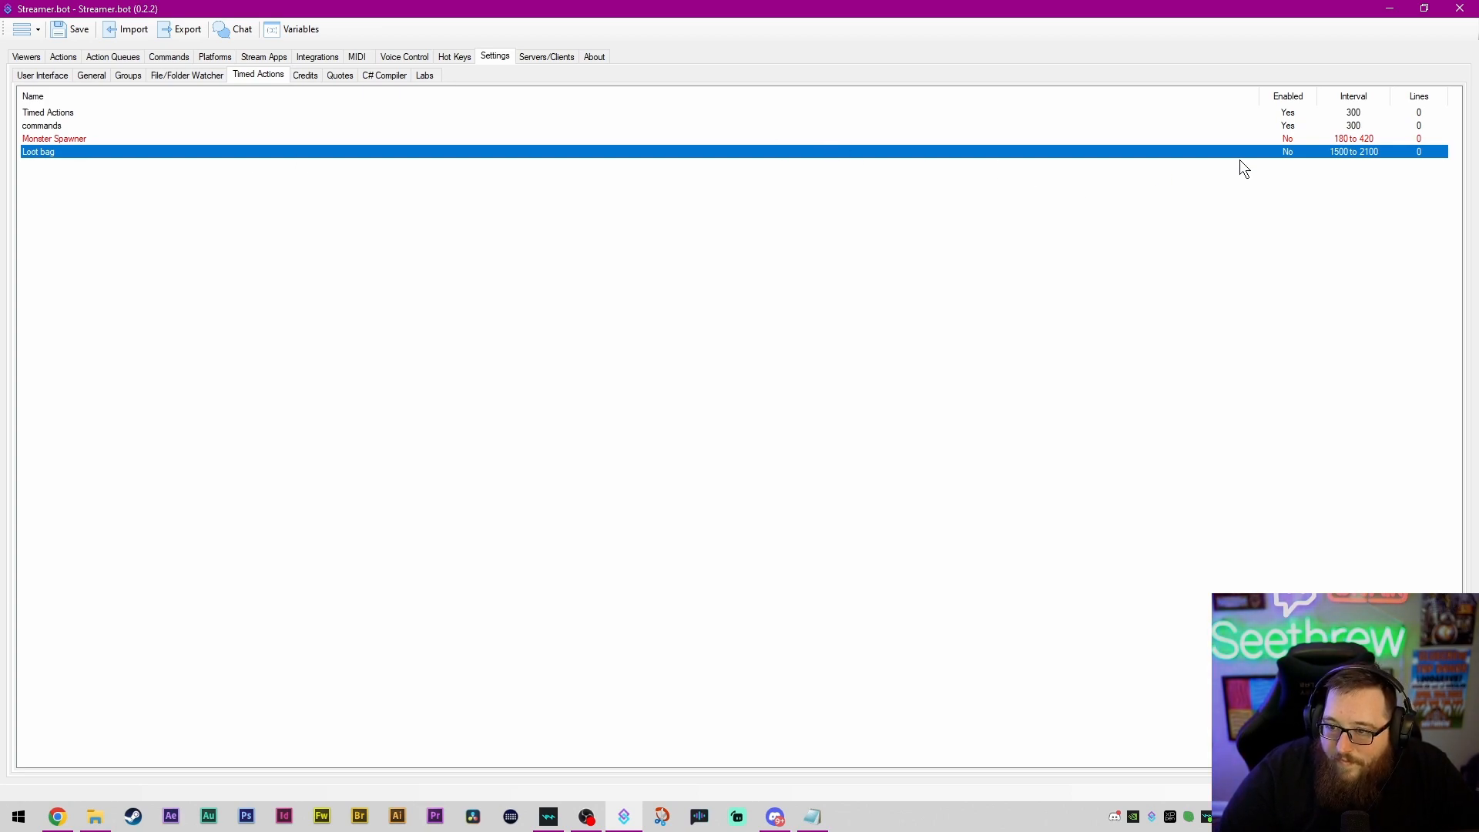
pyautogui.click(1306, 138)
pyautogui.click(1298, 149)
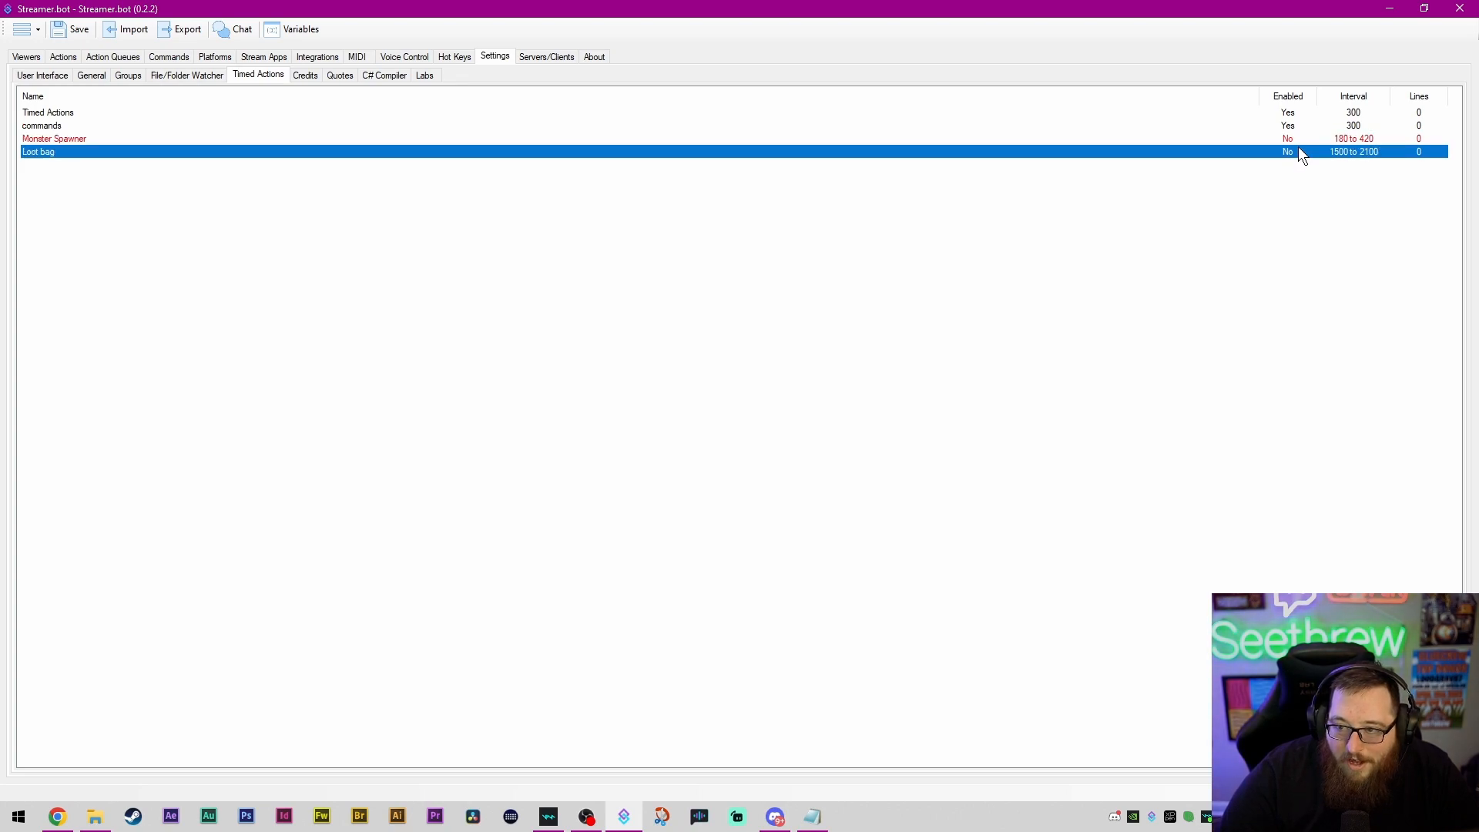
pyautogui.click(1297, 139)
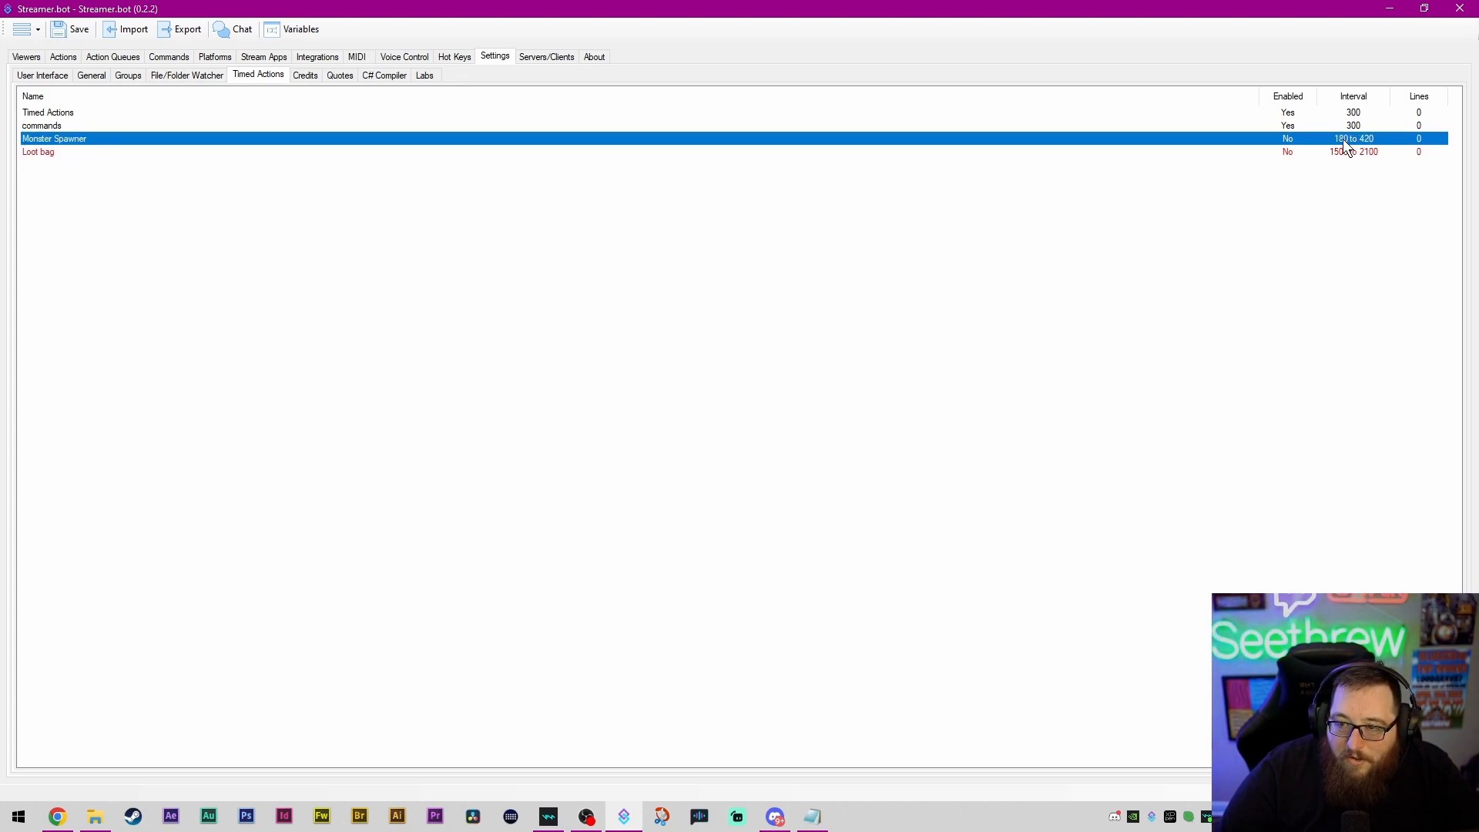
pyautogui.doubleClick(1345, 141)
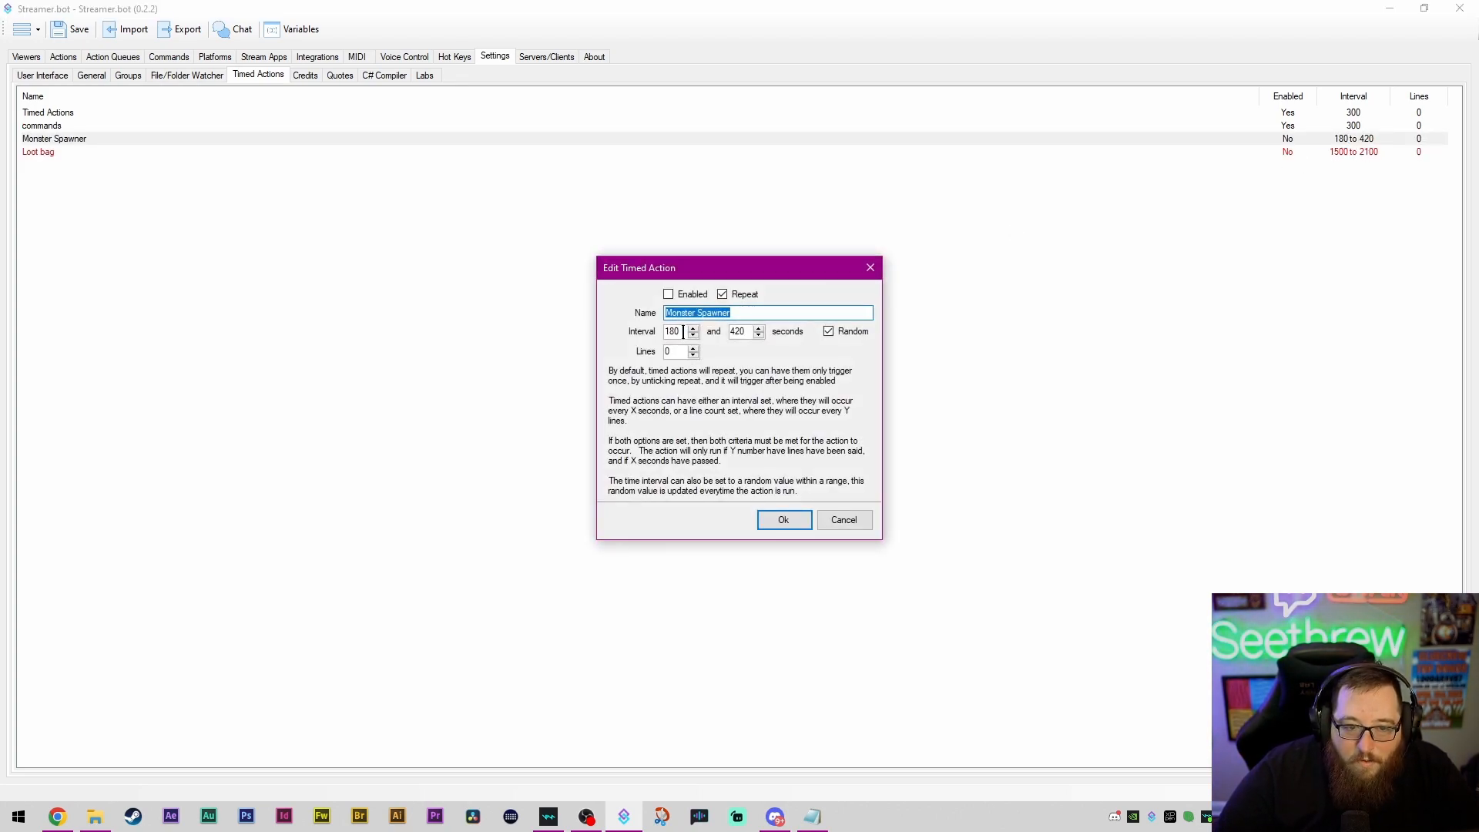
pyautogui.press('Tab')
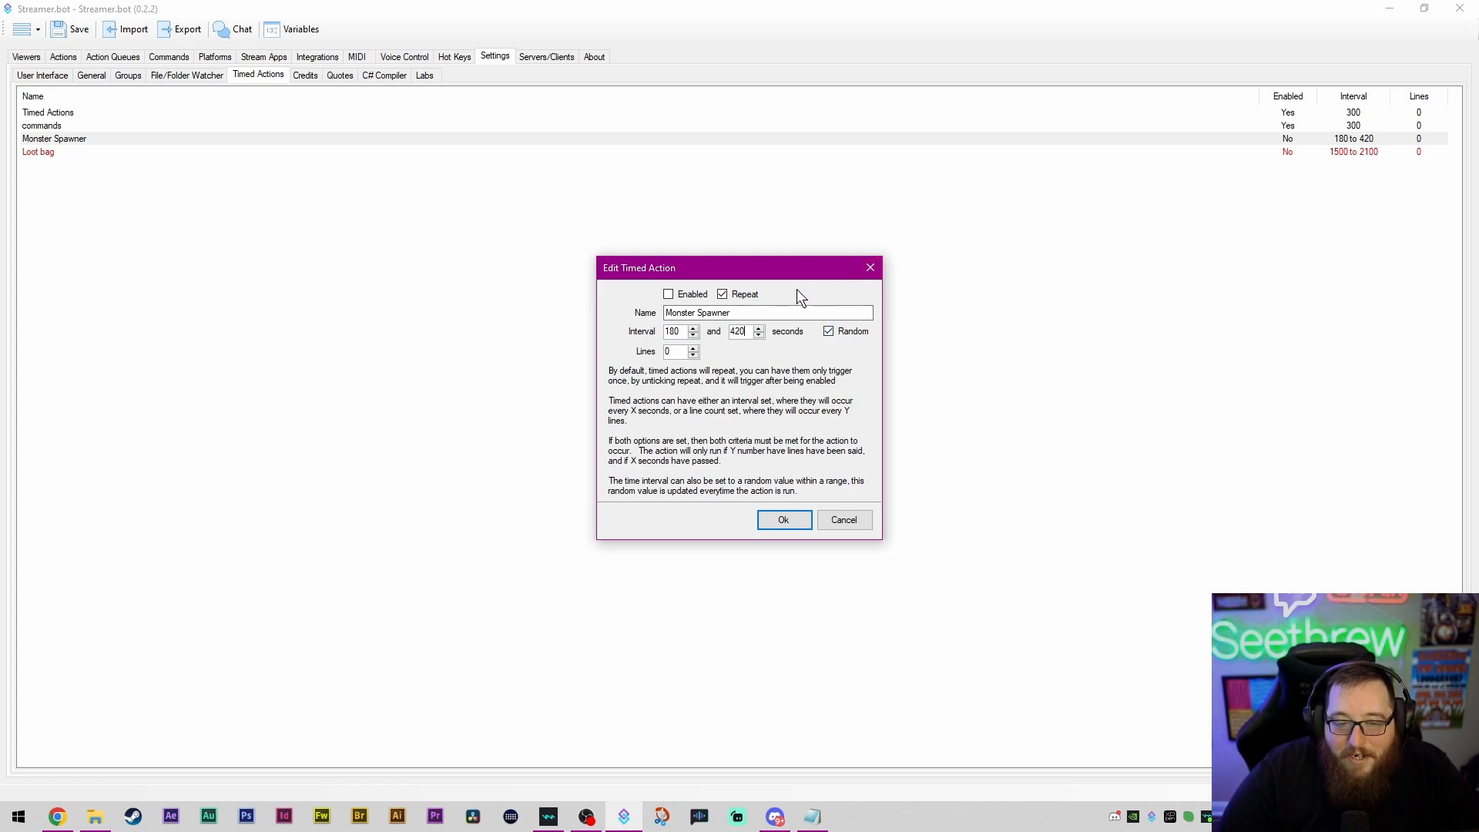
# Step: Close the Monster Spawner settings and inspect the random interval range of the Loot bag timed action
pyautogui.click(872, 269)
pyautogui.click(1346, 154)
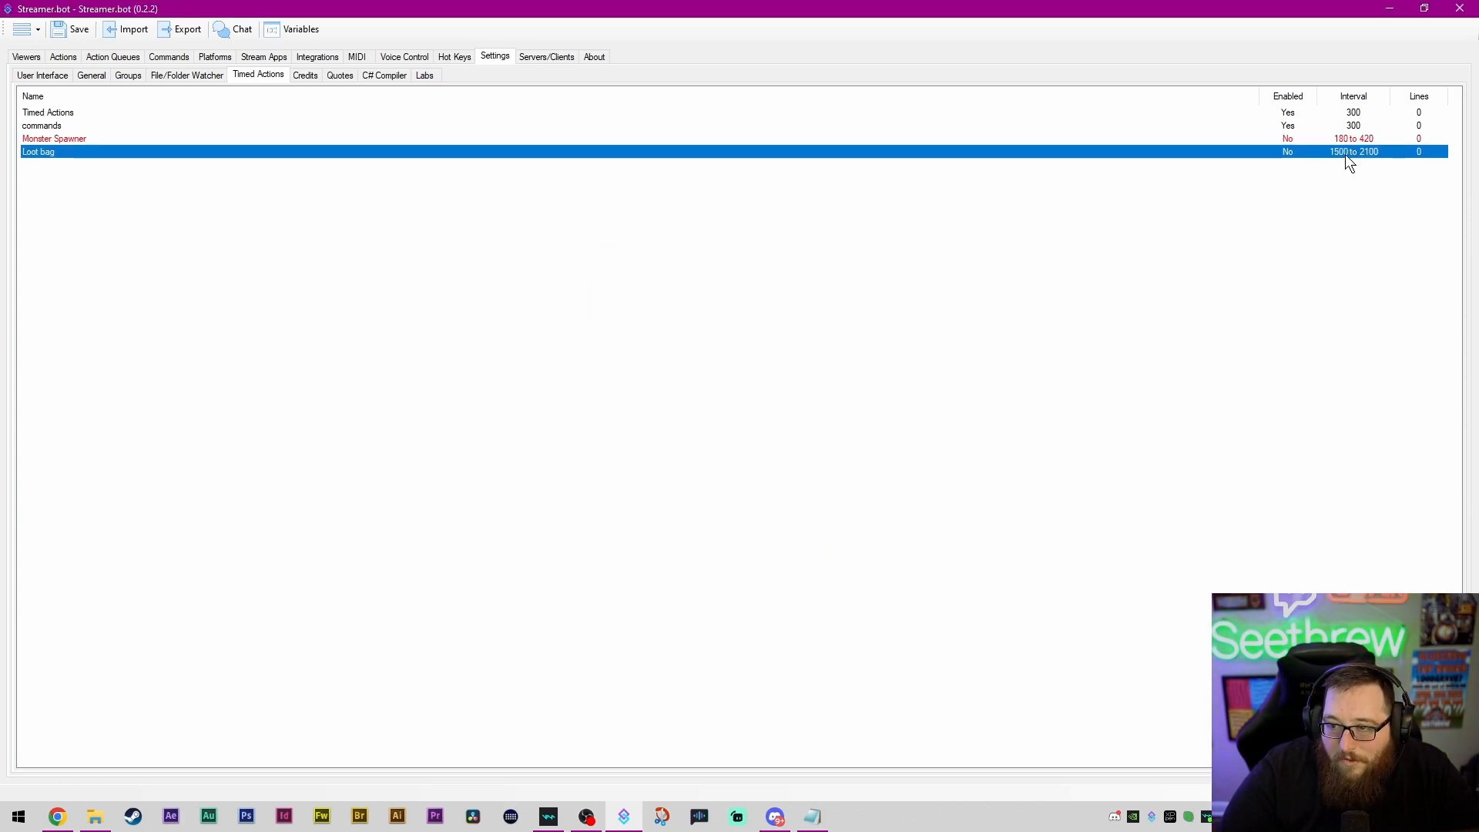
pyautogui.doubleClick(1300, 151)
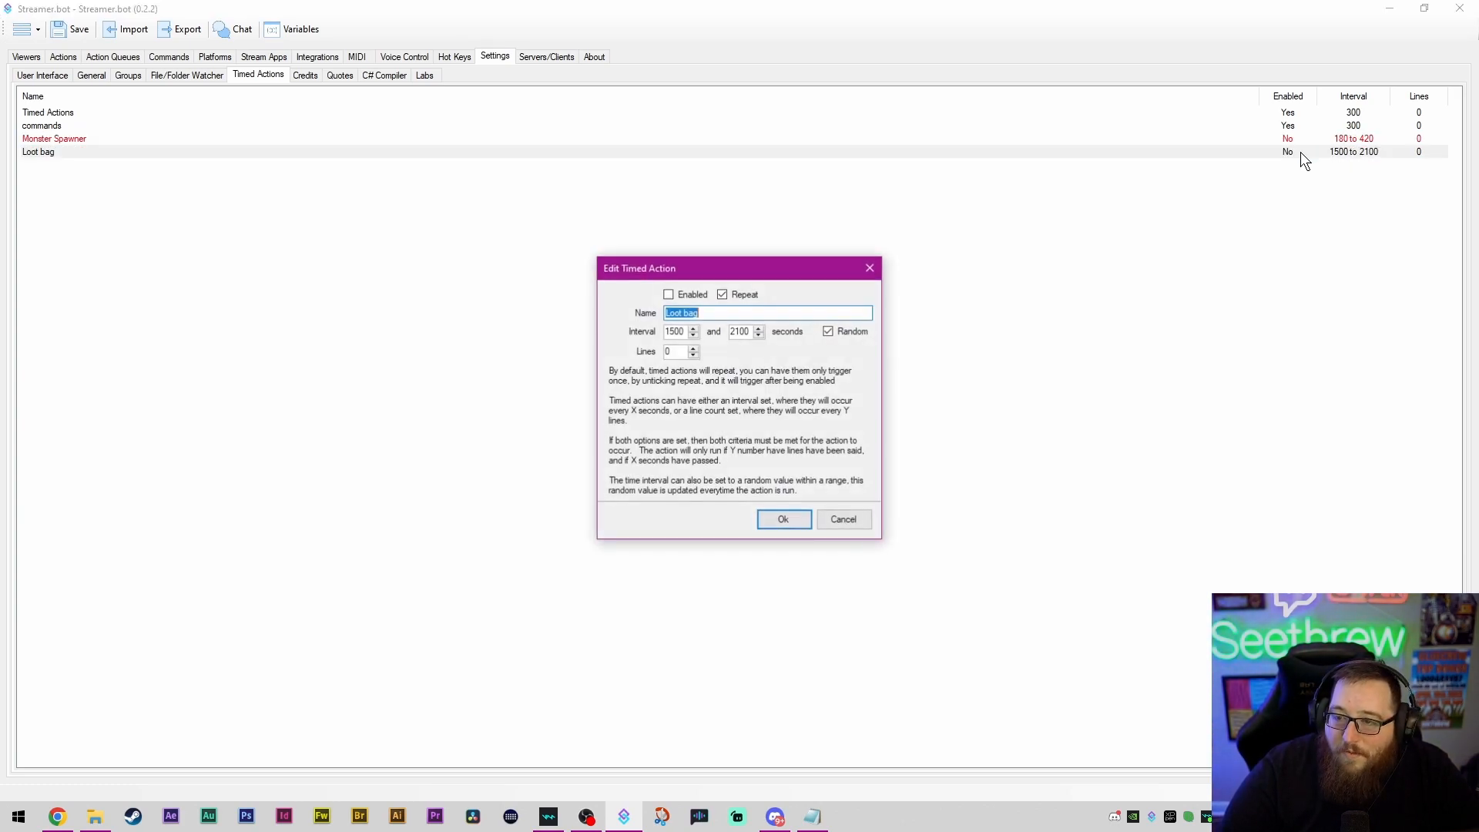
pyautogui.click(684, 330)
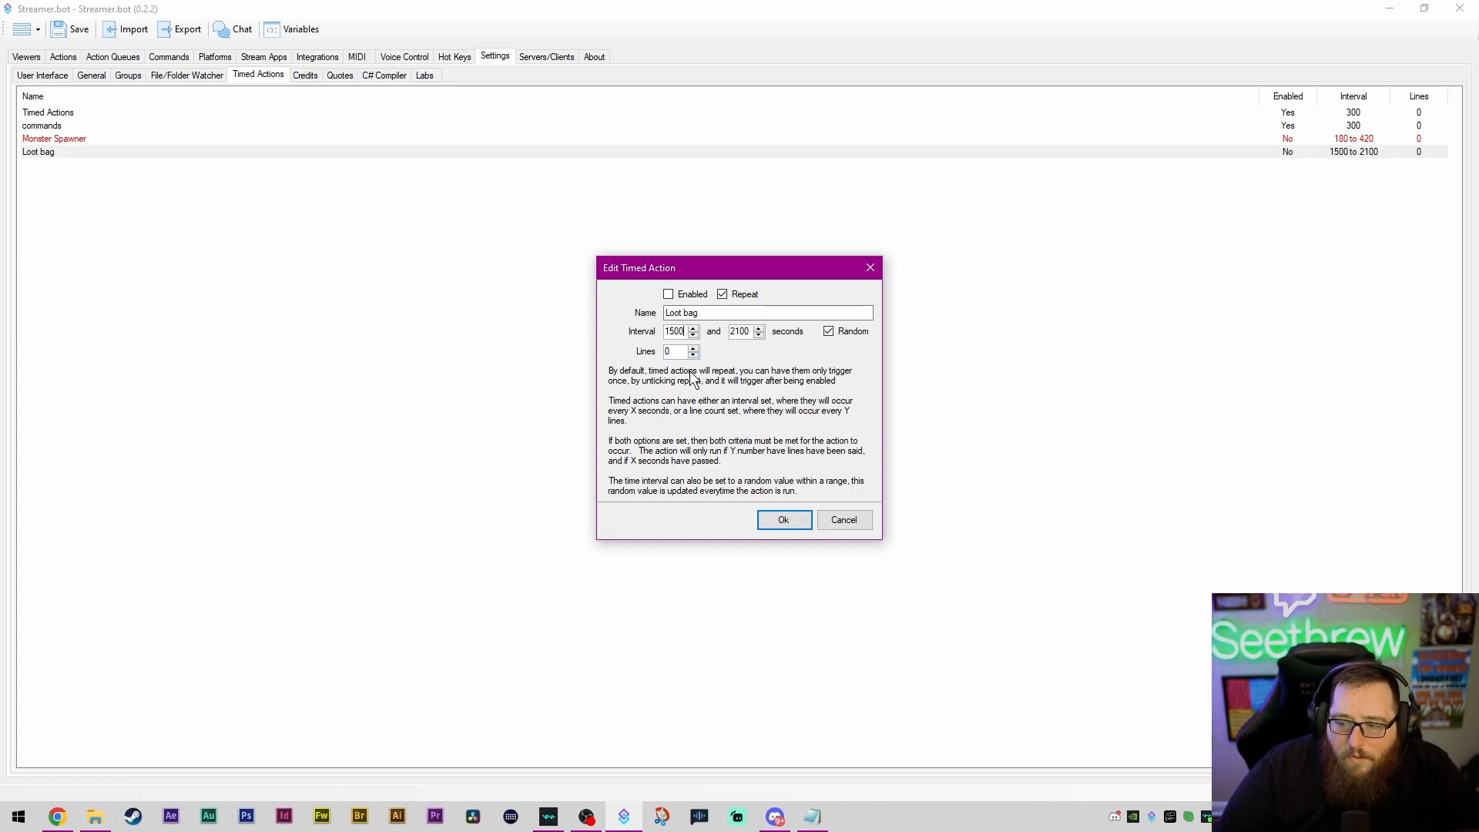
pyautogui.click(744, 332)
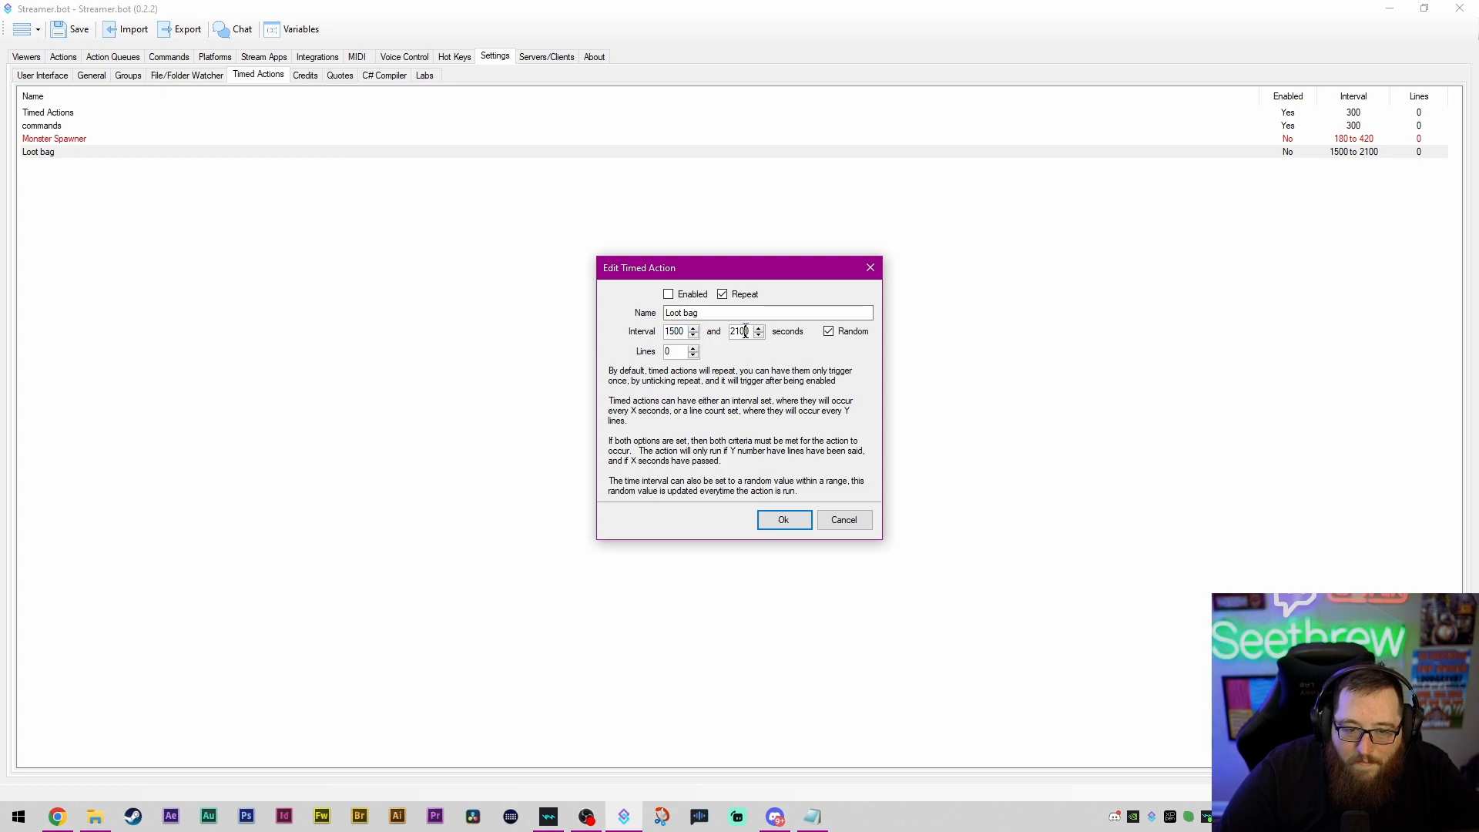
pyautogui.click(785, 521)
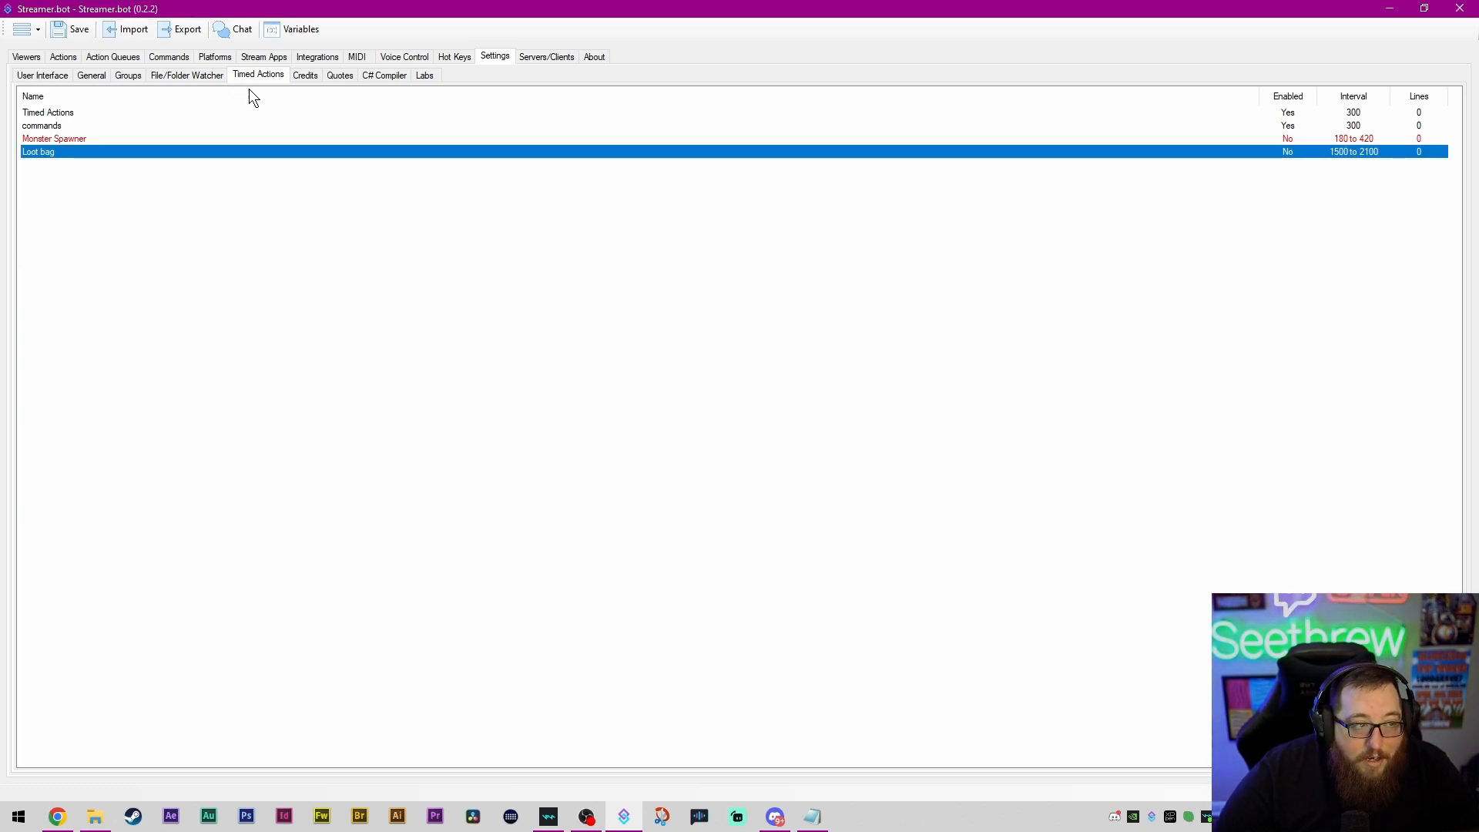
# Step: Return to the actions list, collapse the None group, and look over the sub-action groups of Summon Monster in New Monsters
pyautogui.click(67, 57)
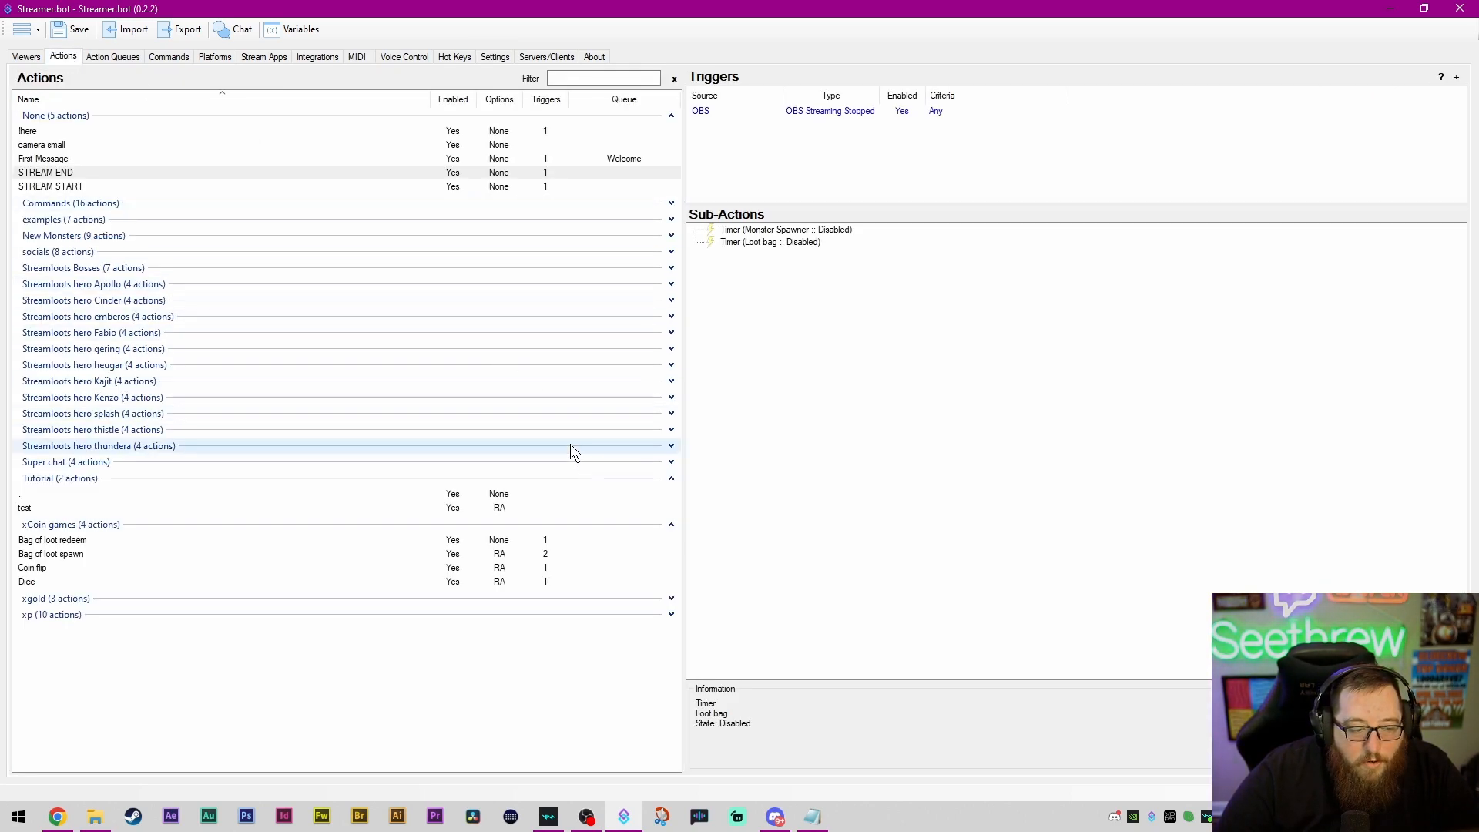
pyautogui.click(671, 114)
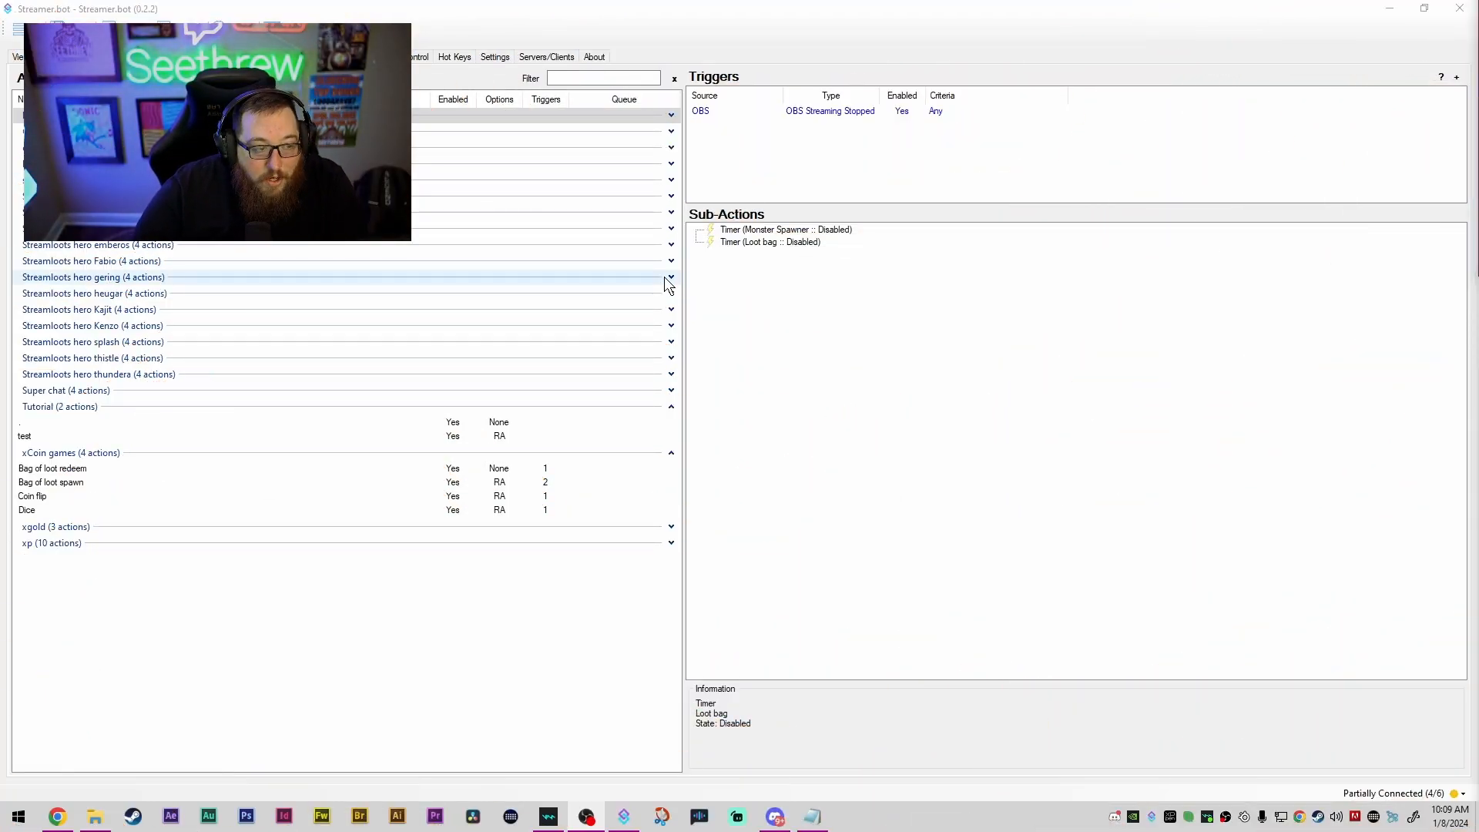
pyautogui.click(671, 164)
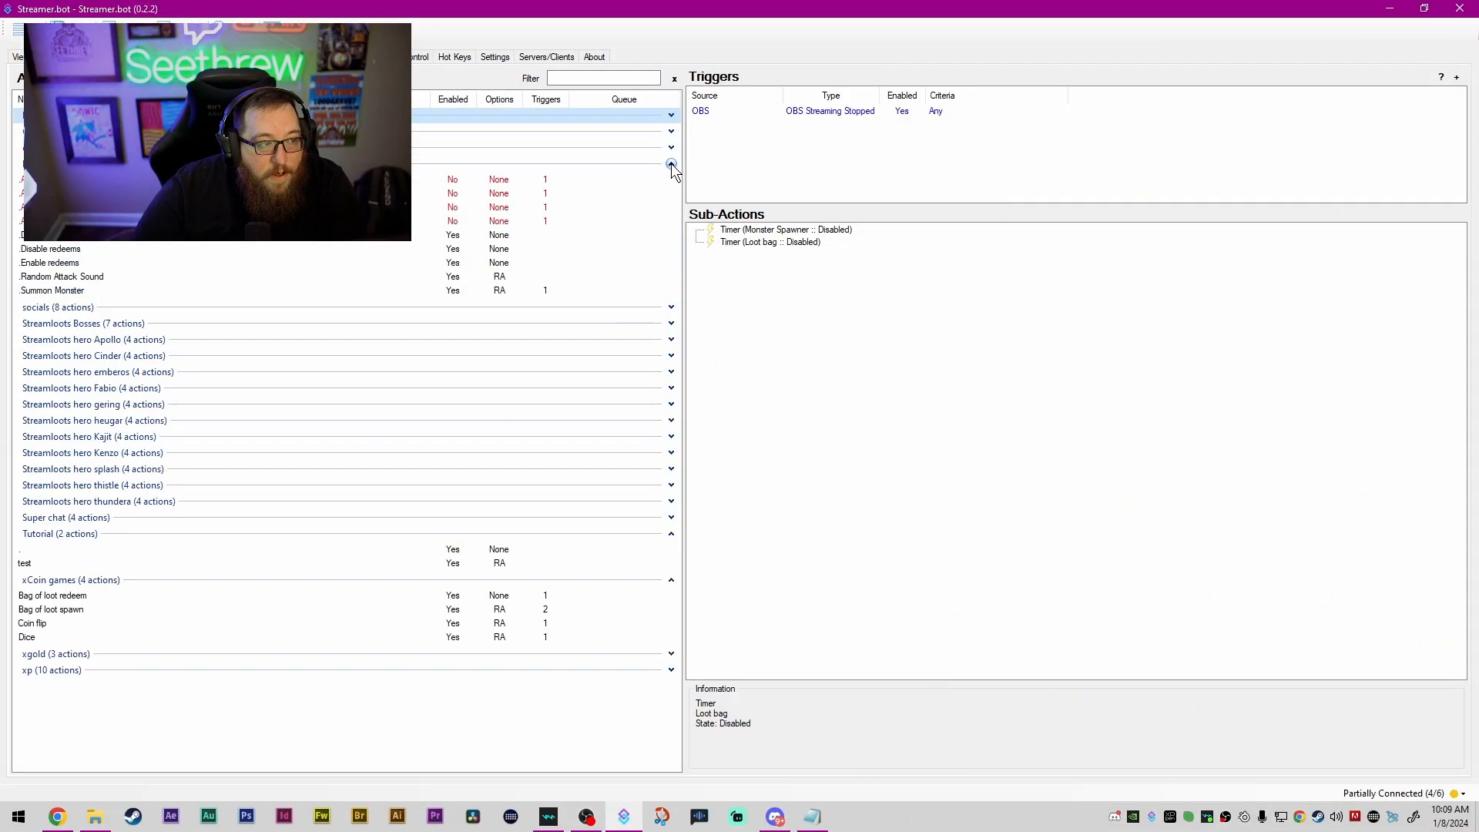
pyautogui.click(439, 290)
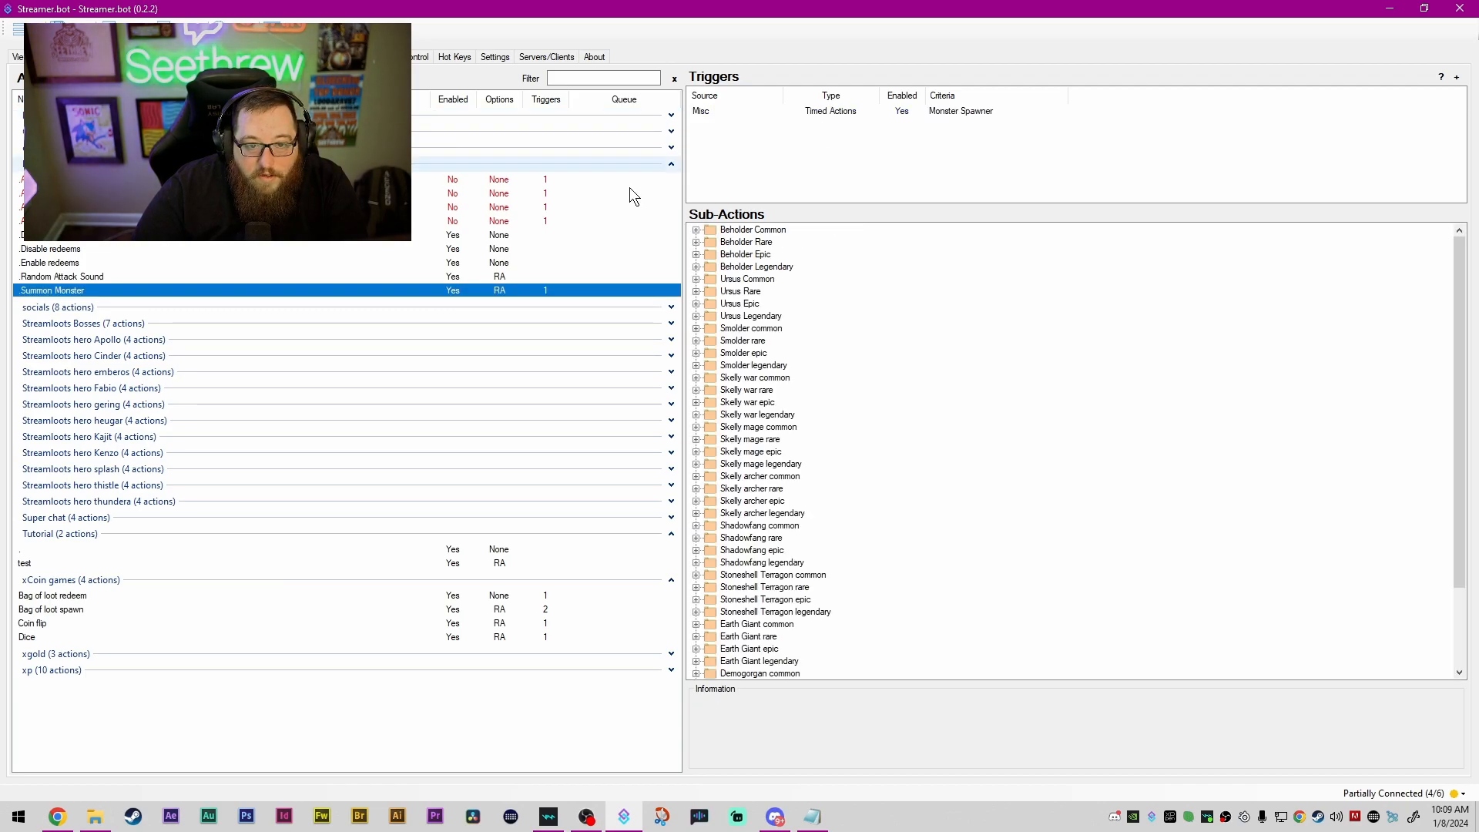
pyautogui.scroll(-2, 780, 339)
pyautogui.scroll(2, 780, 344)
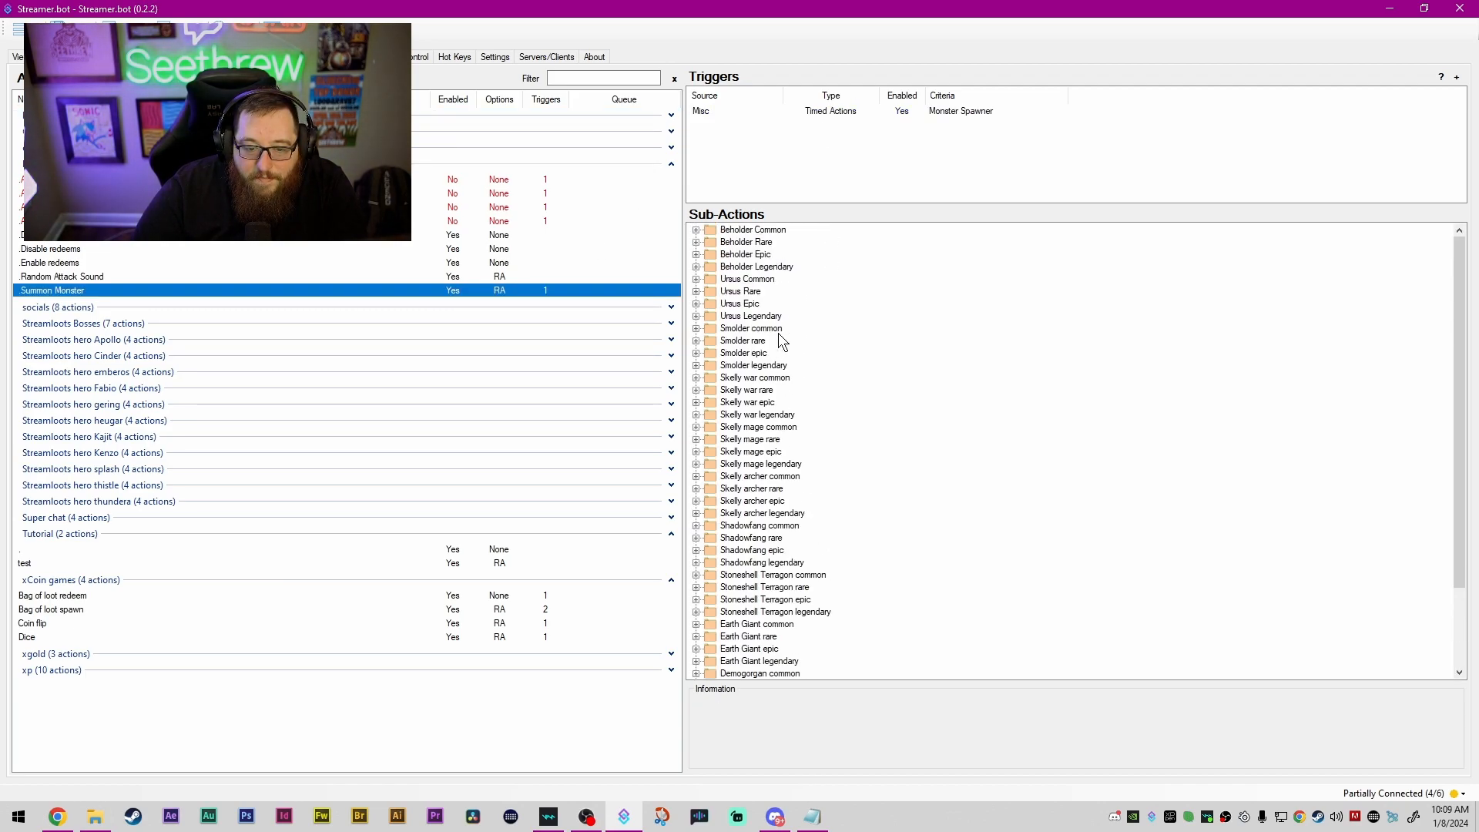
# Step: Expand the Beholder Common group and examine its action, reward, sound, random number, message, file and OBS source sub-actions
pyautogui.click(697, 229)
pyautogui.click(790, 243)
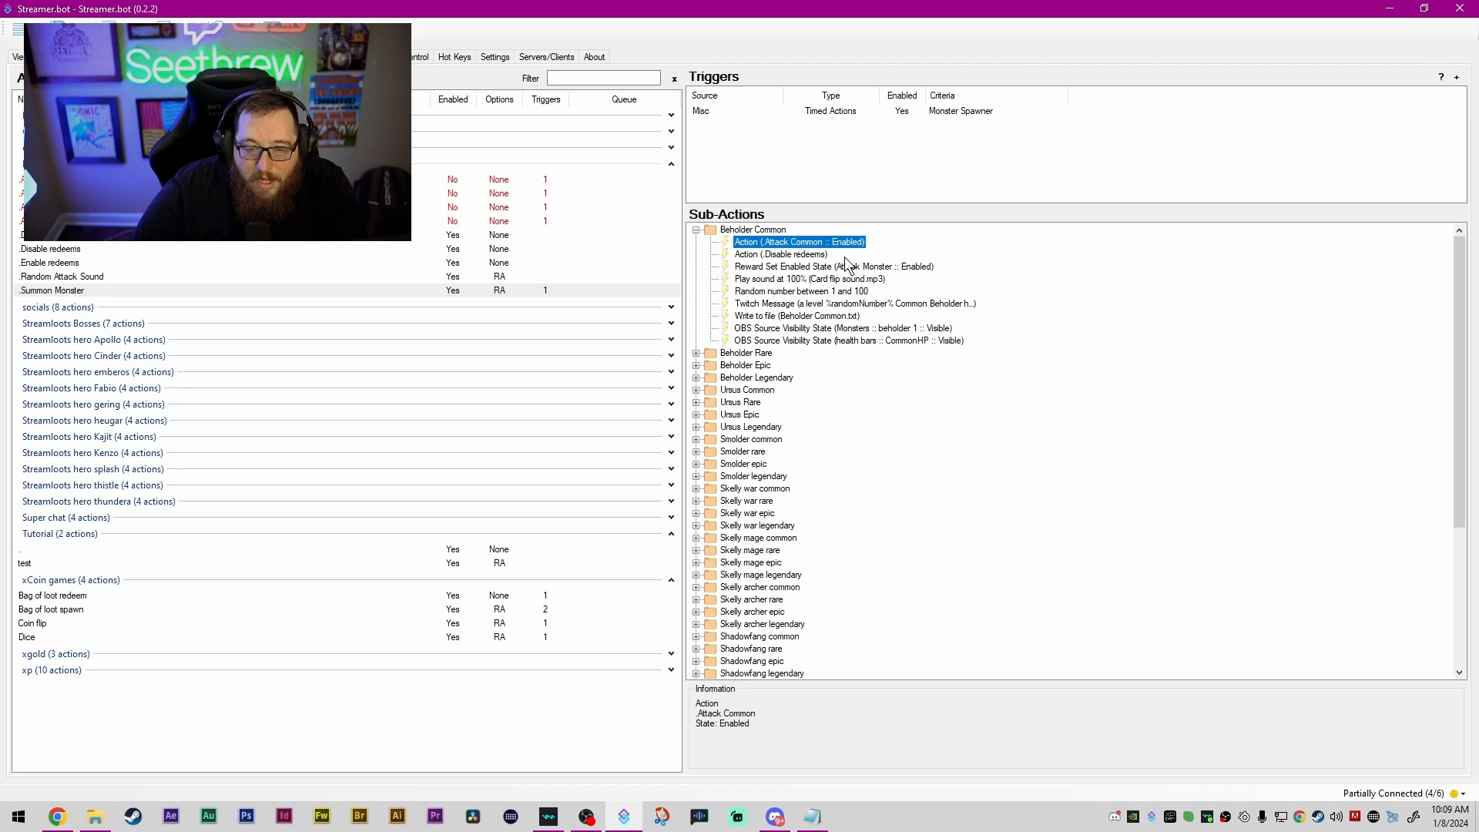
pyautogui.click(805, 255)
pyautogui.click(805, 267)
pyautogui.click(806, 280)
pyautogui.click(806, 292)
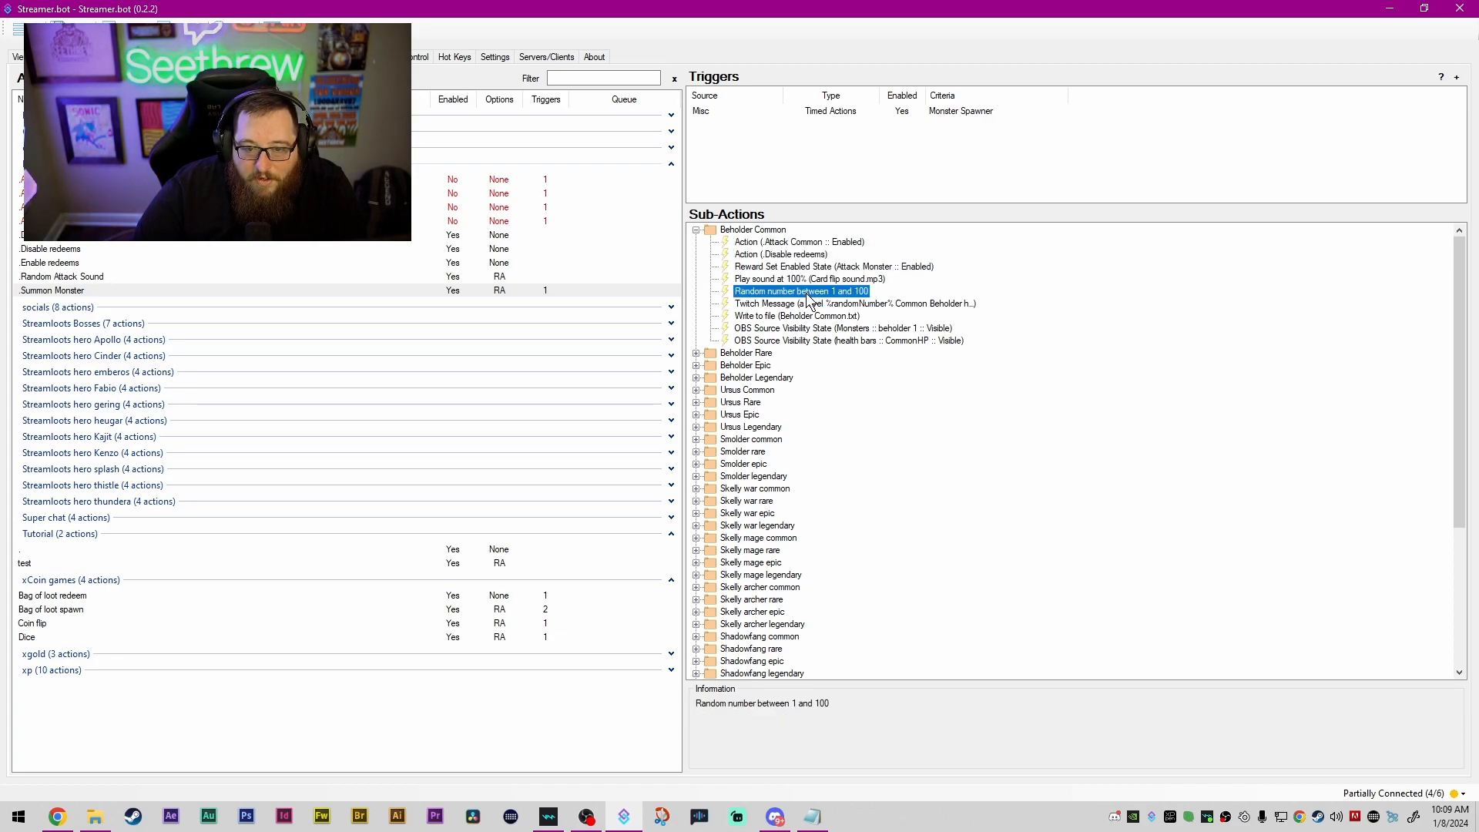
pyautogui.click(809, 304)
pyautogui.click(811, 316)
pyautogui.click(815, 328)
pyautogui.click(837, 340)
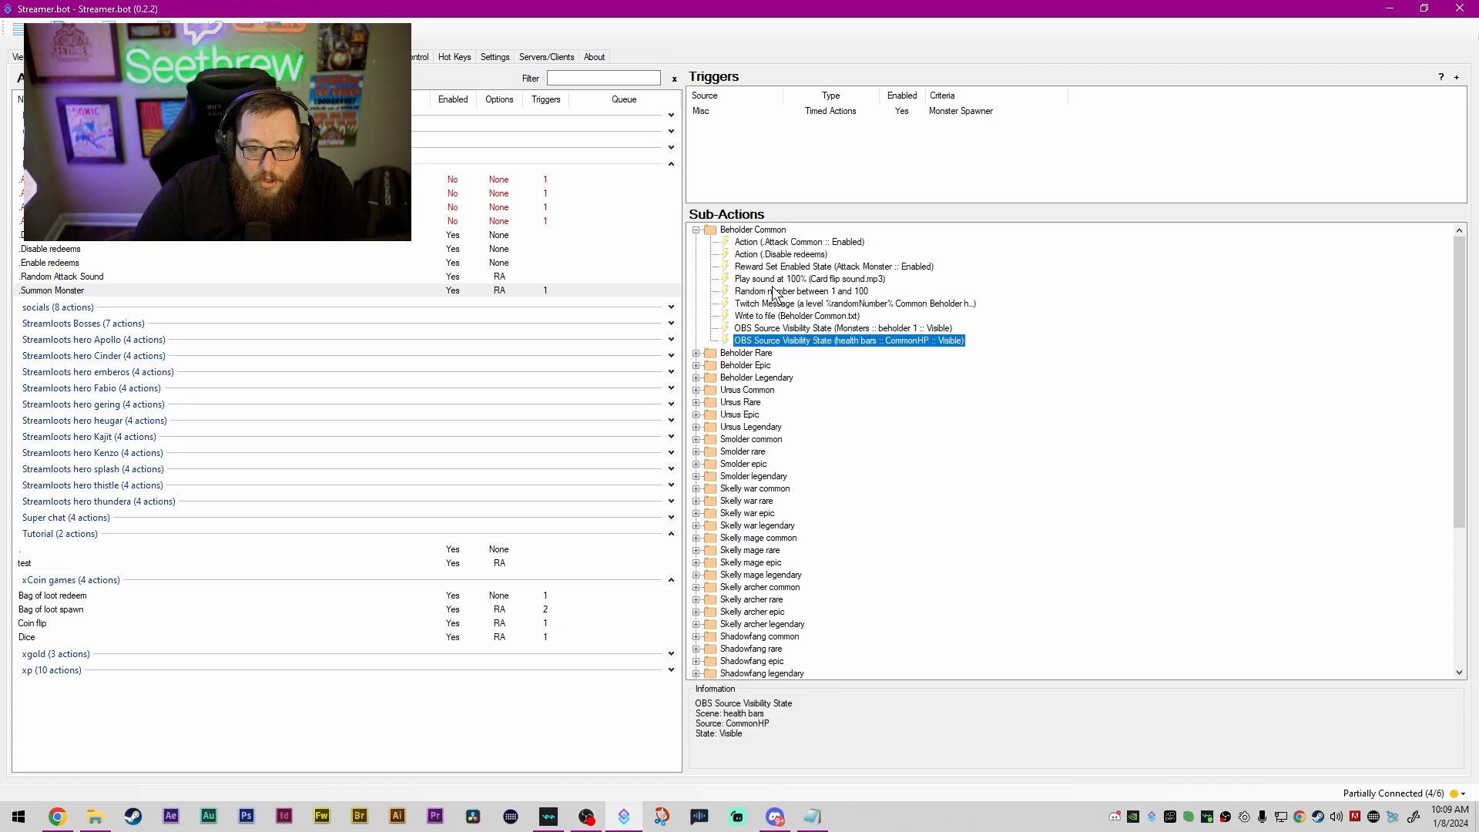
pyautogui.click(794, 255)
pyautogui.click(800, 266)
pyautogui.click(803, 291)
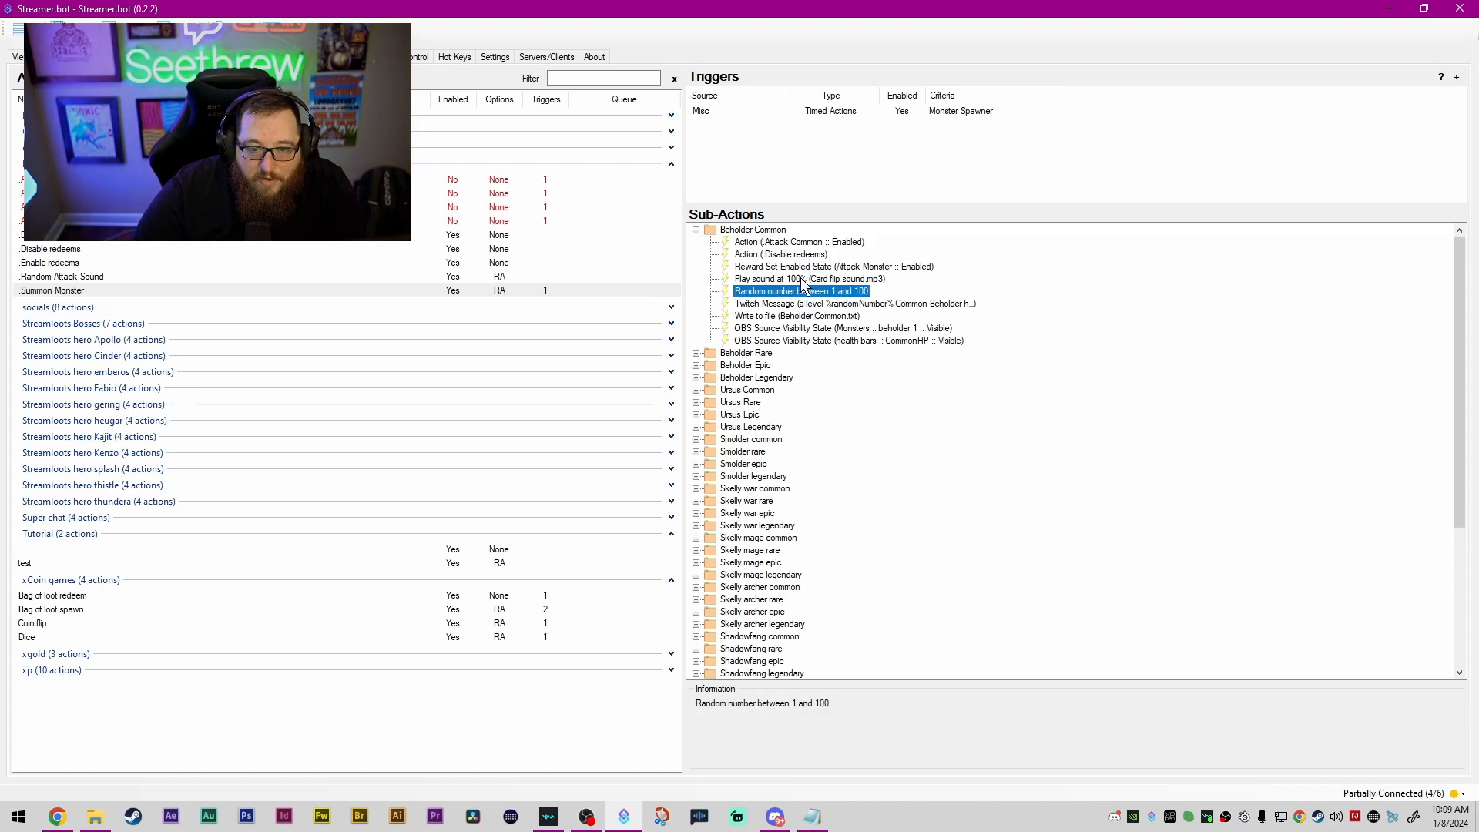
pyautogui.click(803, 278)
pyautogui.click(806, 291)
pyautogui.click(808, 303)
pyautogui.click(819, 316)
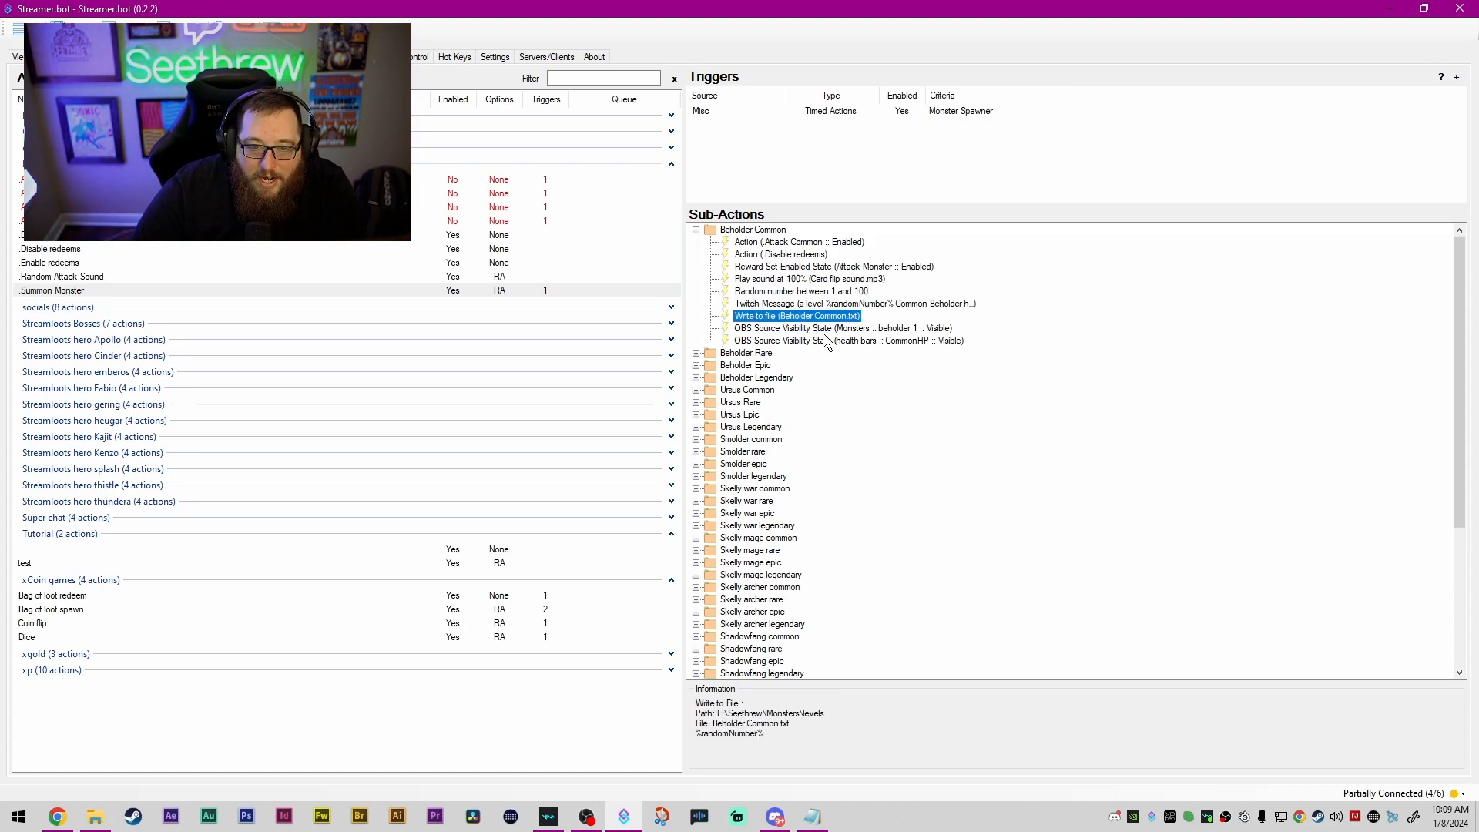
pyautogui.click(823, 333)
pyautogui.click(829, 343)
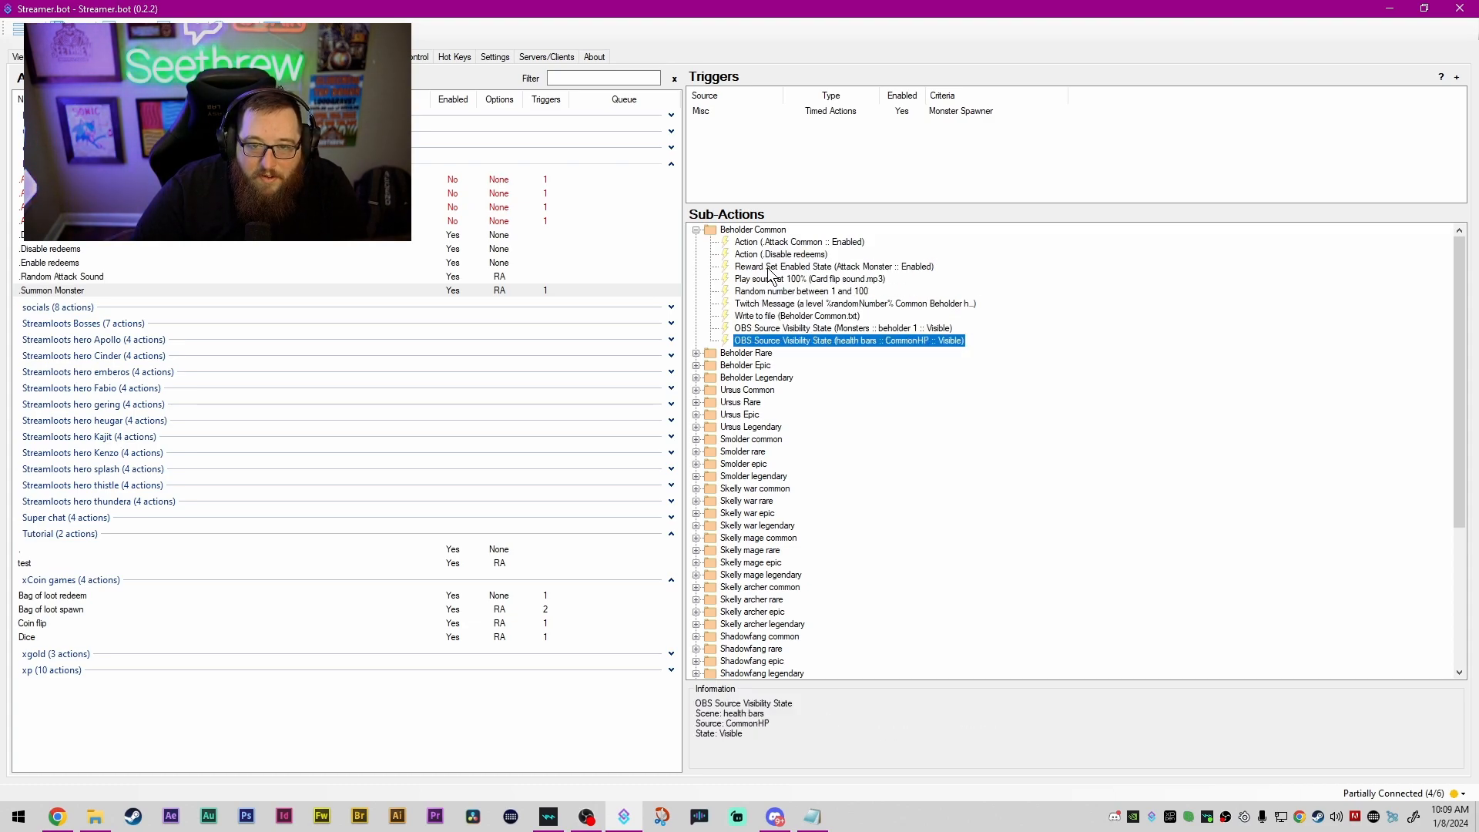
# Step: Collapse the Beholder Common group and test the Monster Spawner timed trigger of the Summon Monster action
pyautogui.click(830, 113)
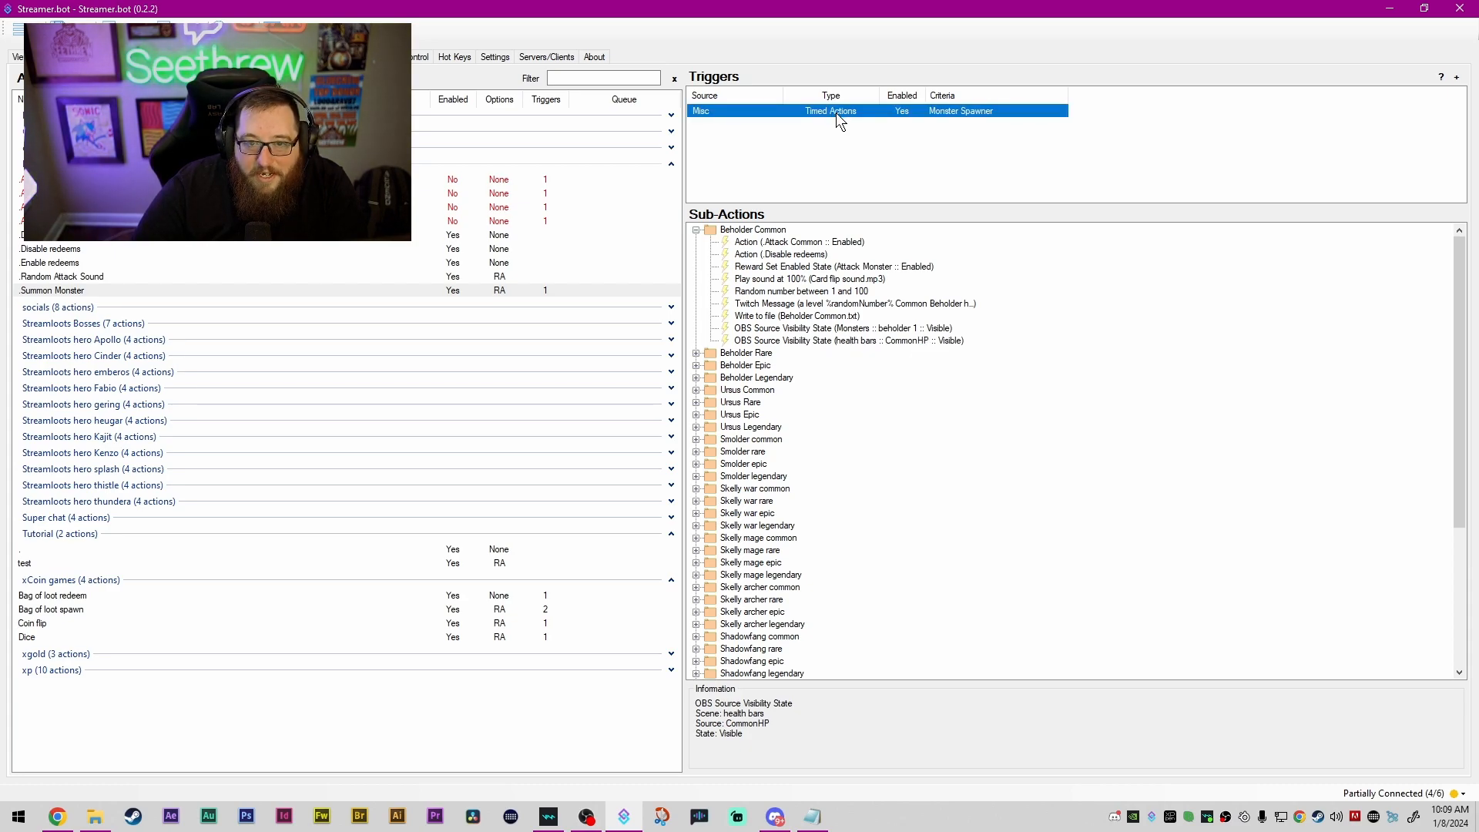
pyautogui.click(697, 230)
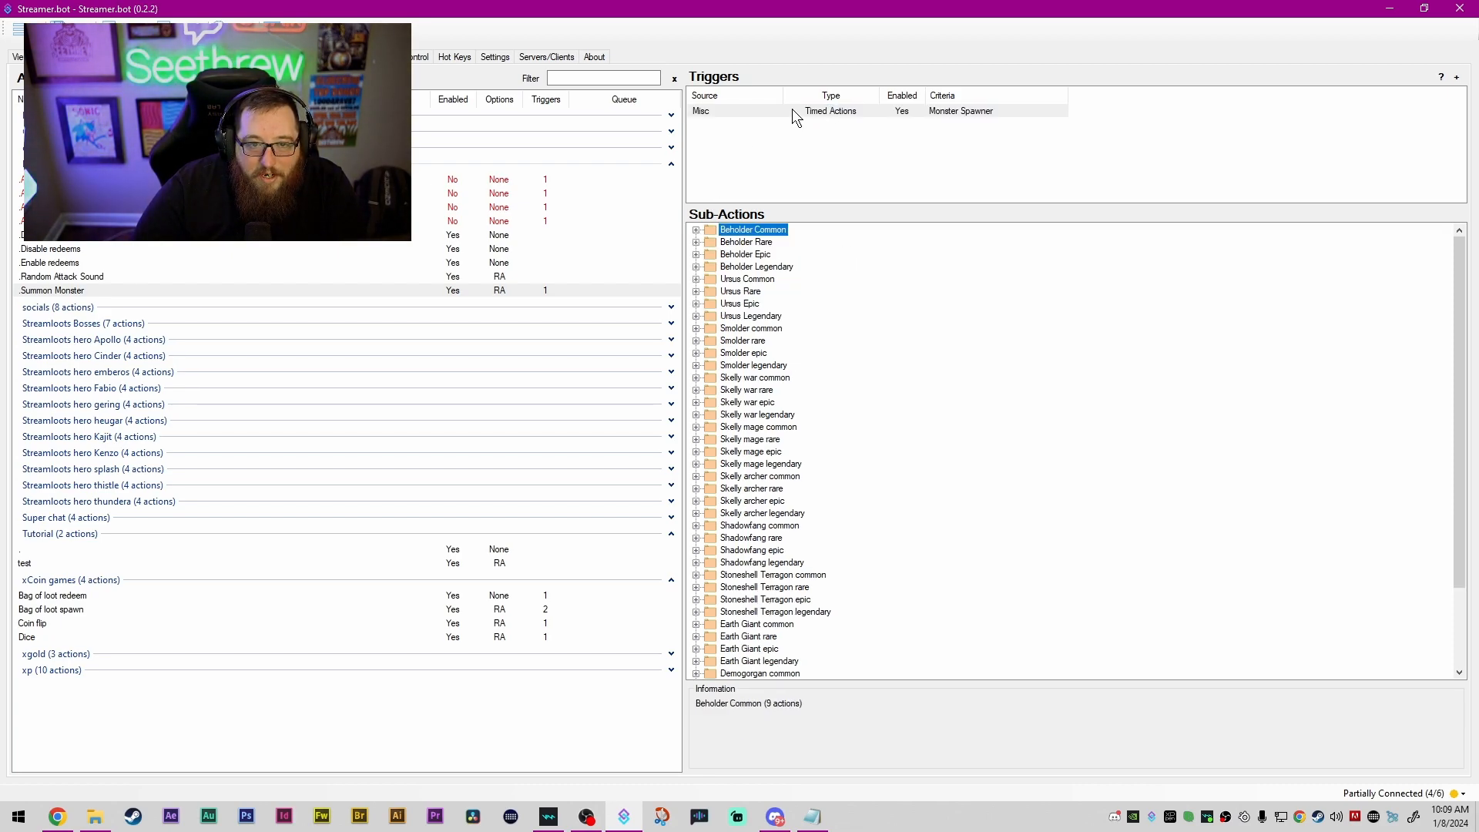
pyautogui.rightClick(847, 108)
pyautogui.click(882, 118)
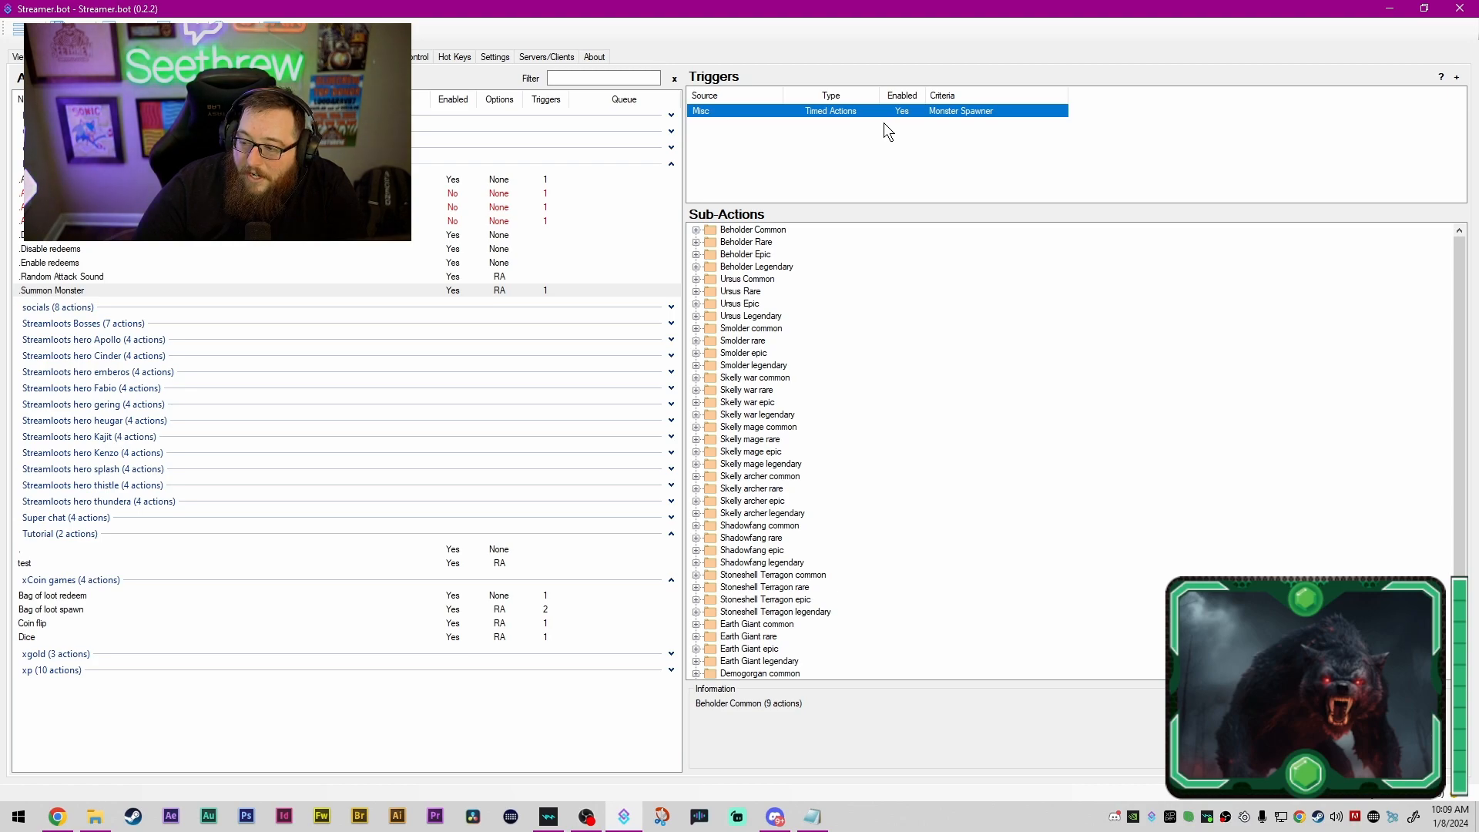
# Step: Bring the stream chat window into view and examine the level, rarity and monster name in the spawn message
pyautogui.moveTo(1478, 290); pyautogui.dragTo(1187, 66)
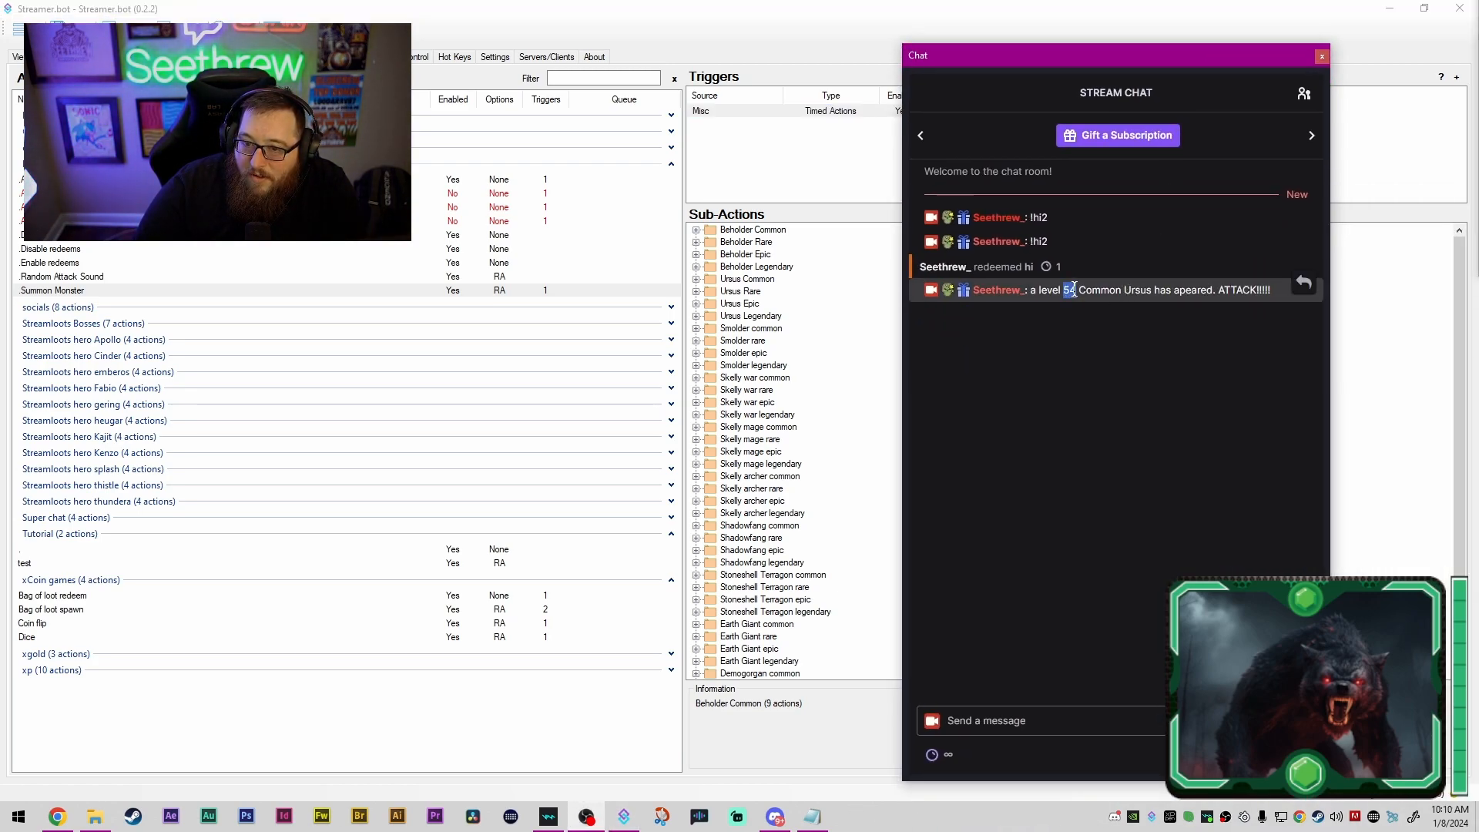
pyautogui.moveTo(1078, 290); pyautogui.dragTo(1115, 293)
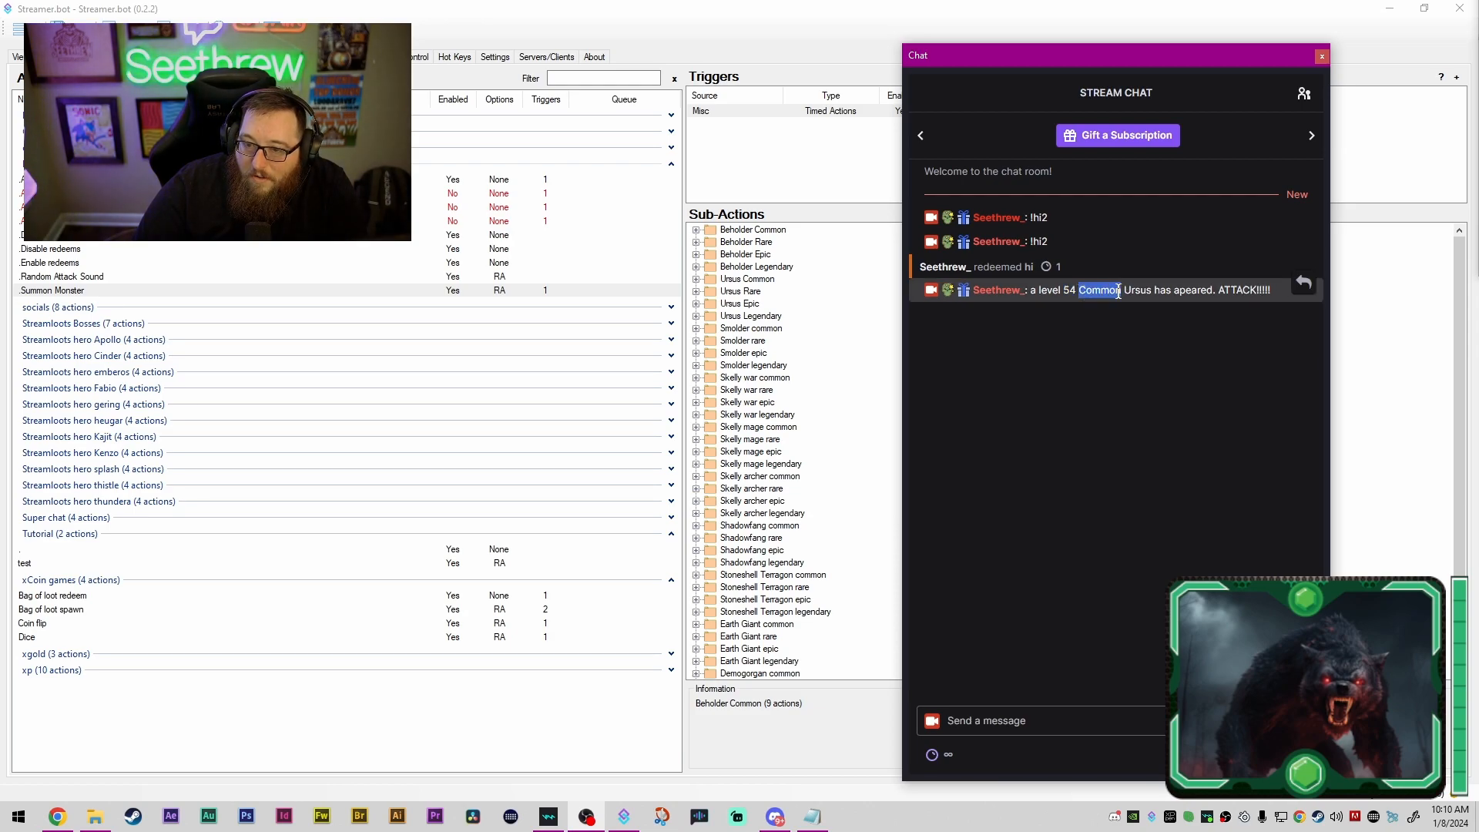
pyautogui.doubleClick(1091, 296)
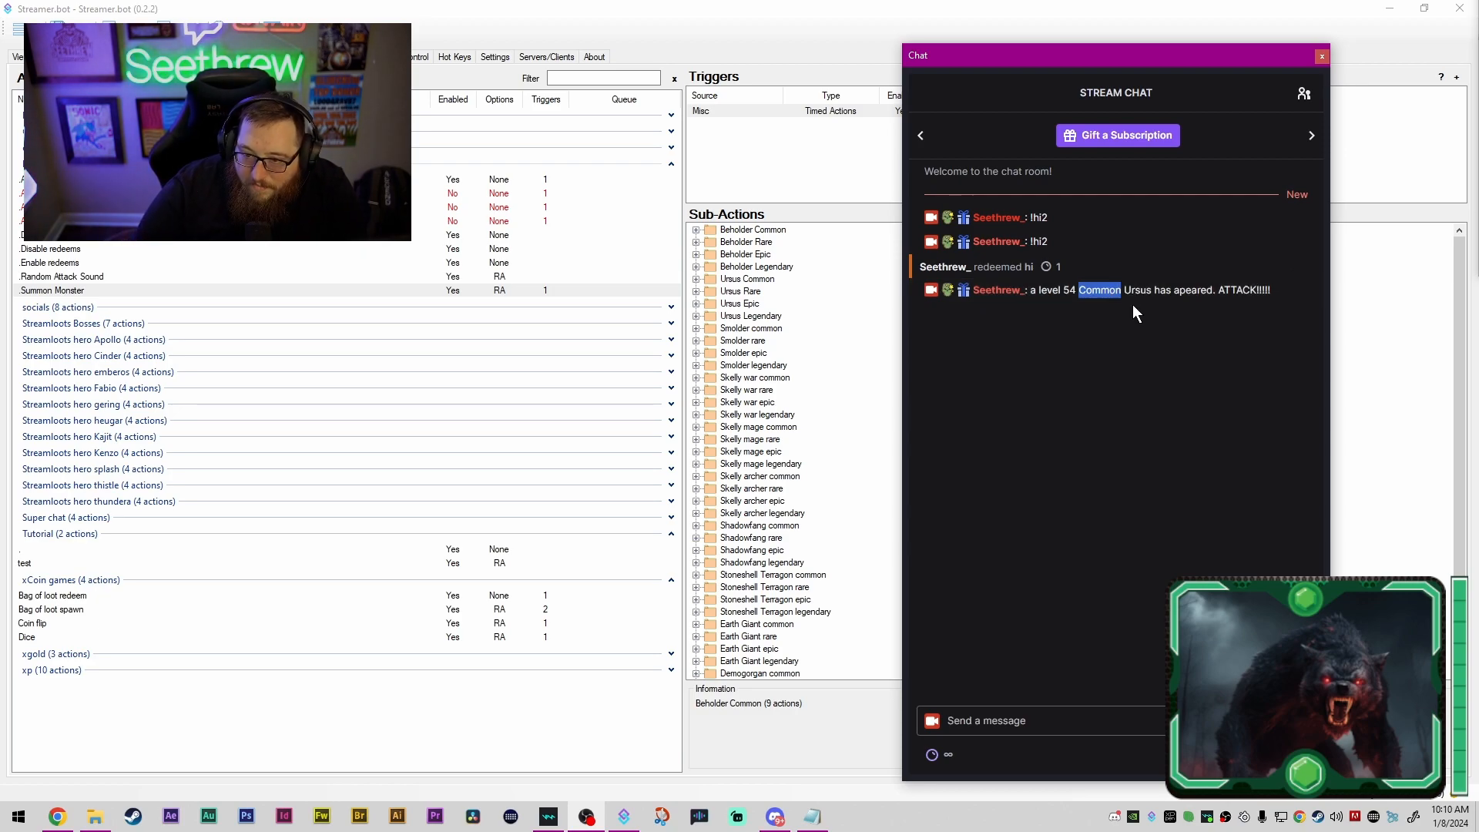
pyautogui.click(1100, 293)
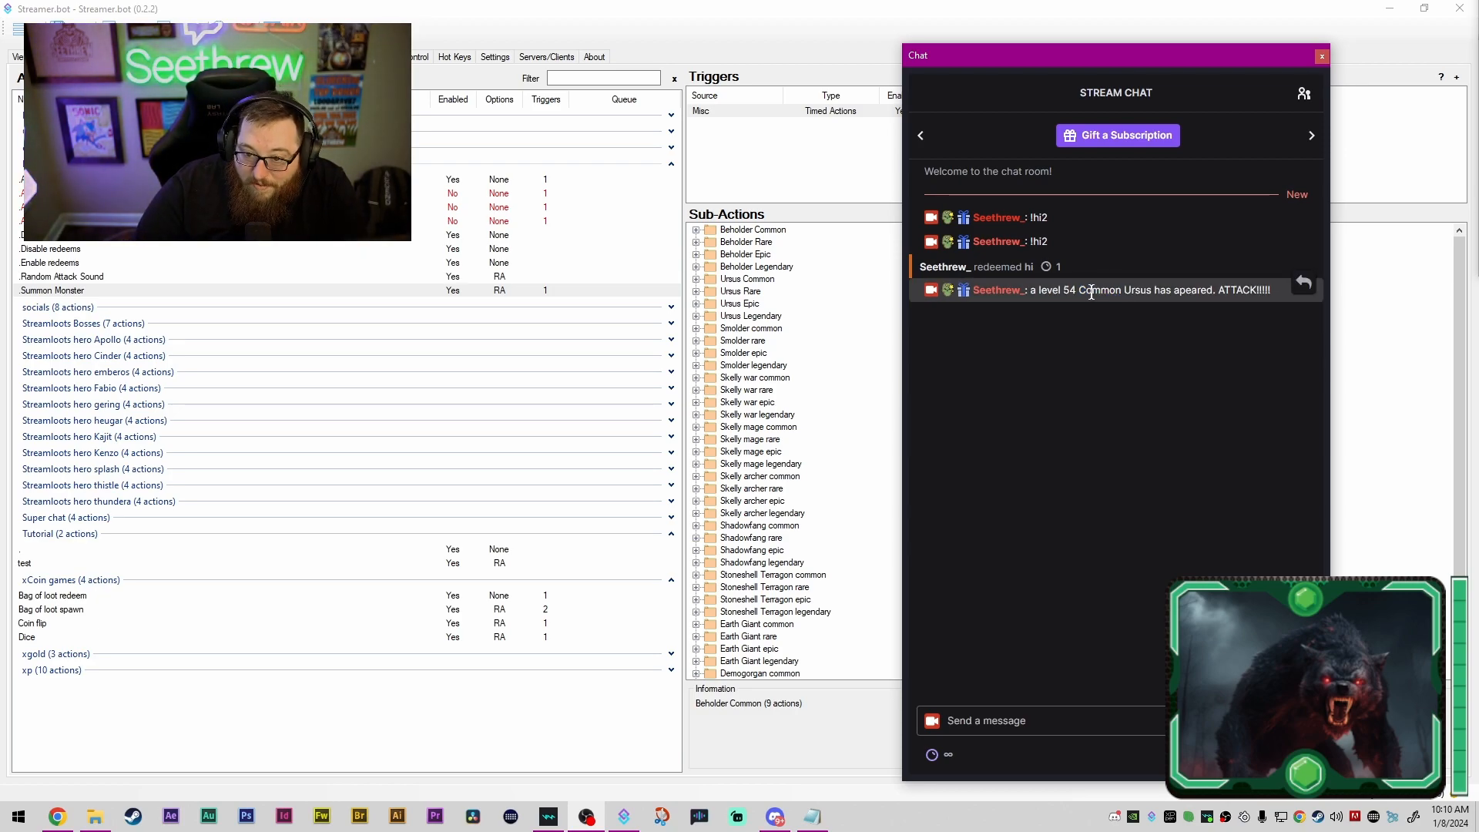
pyautogui.moveTo(1079, 291); pyautogui.dragTo(1268, 292)
pyautogui.click(1127, 307)
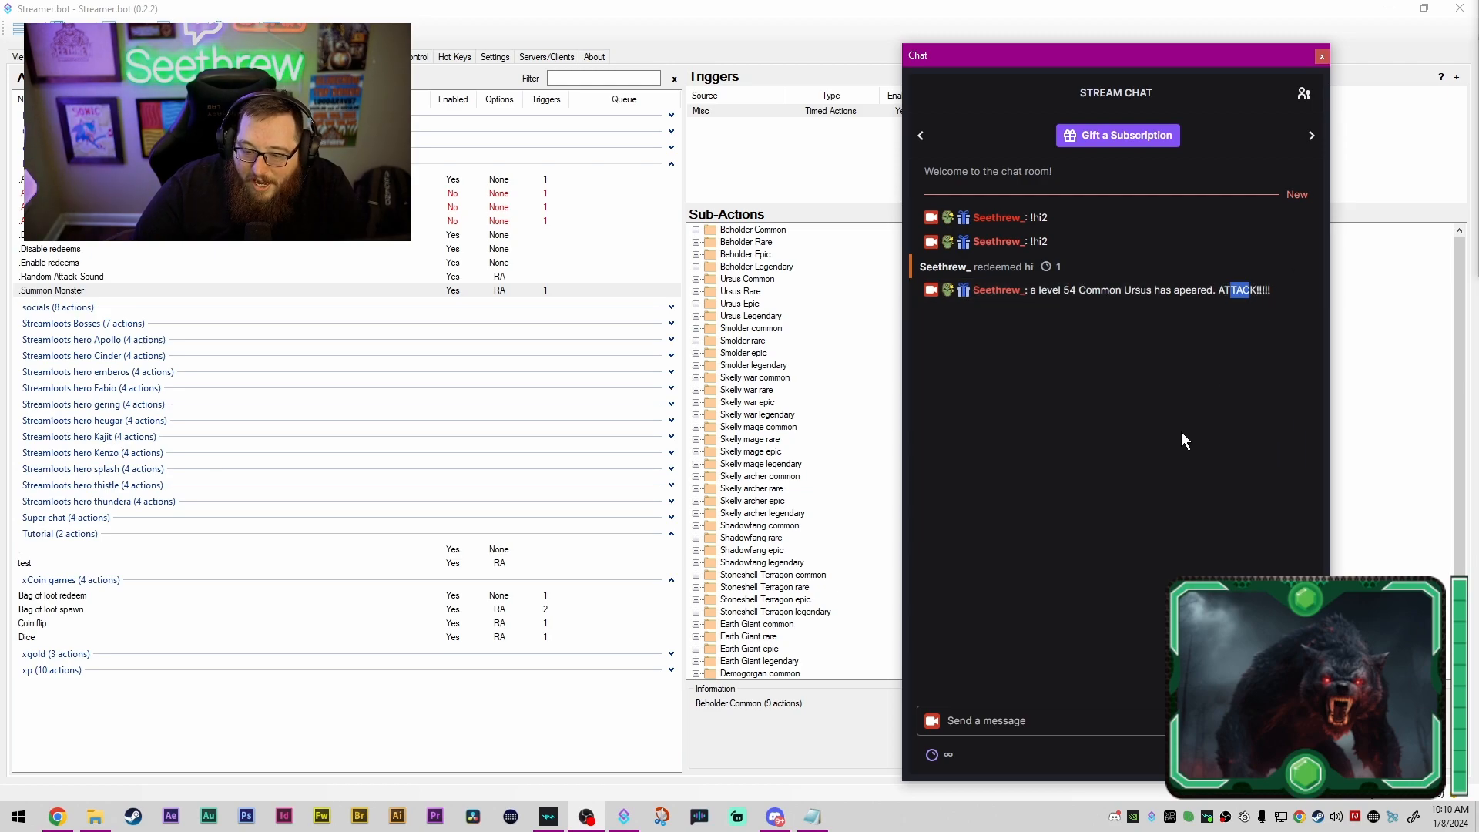
# Step: Find the Attack Monster reward among the channel point rewards in stream chat and redeem it once
pyautogui.click(955, 761)
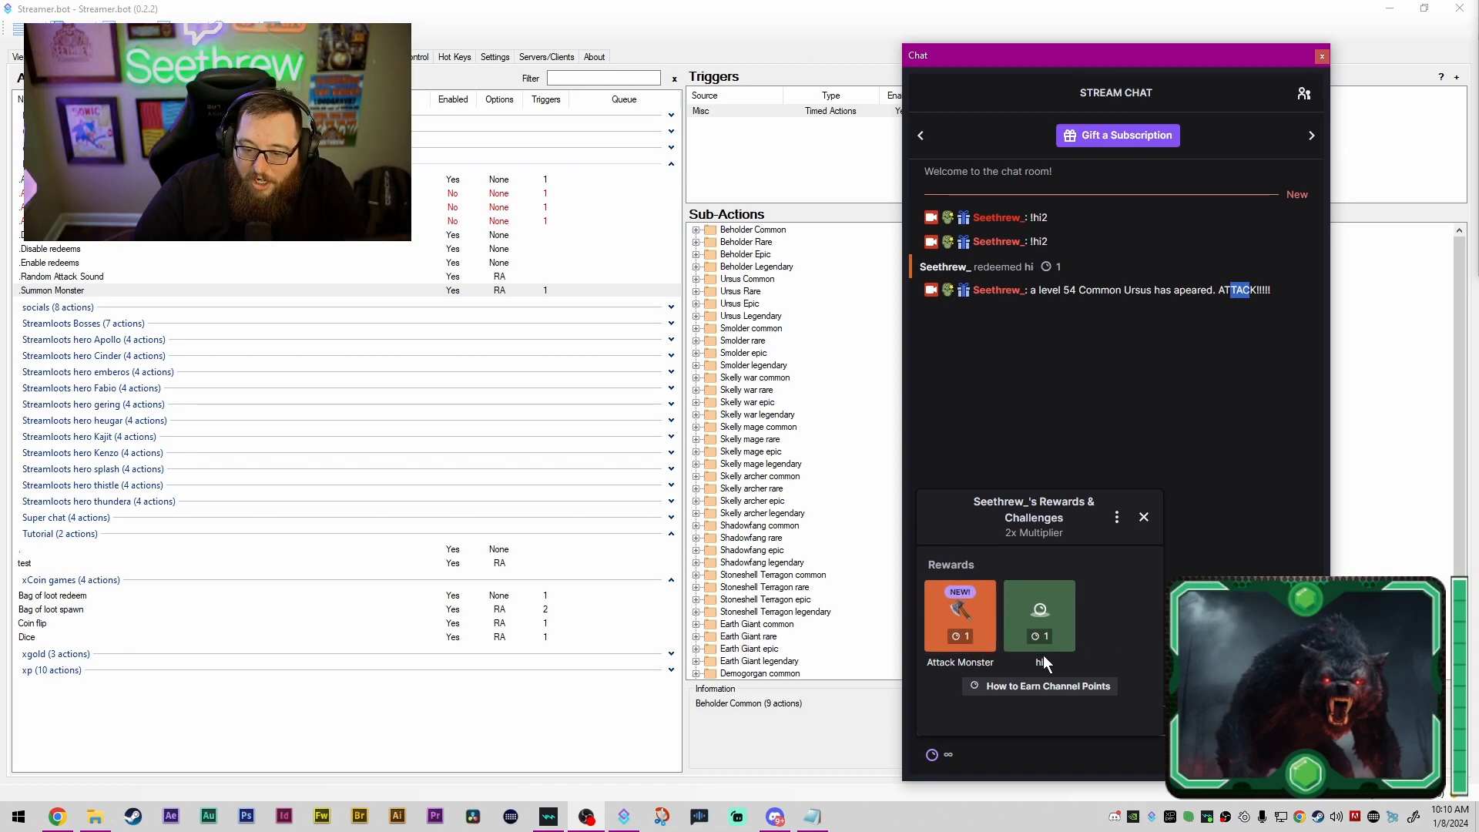
pyautogui.moveTo(927, 663); pyautogui.dragTo(1003, 667)
pyautogui.click(991, 663)
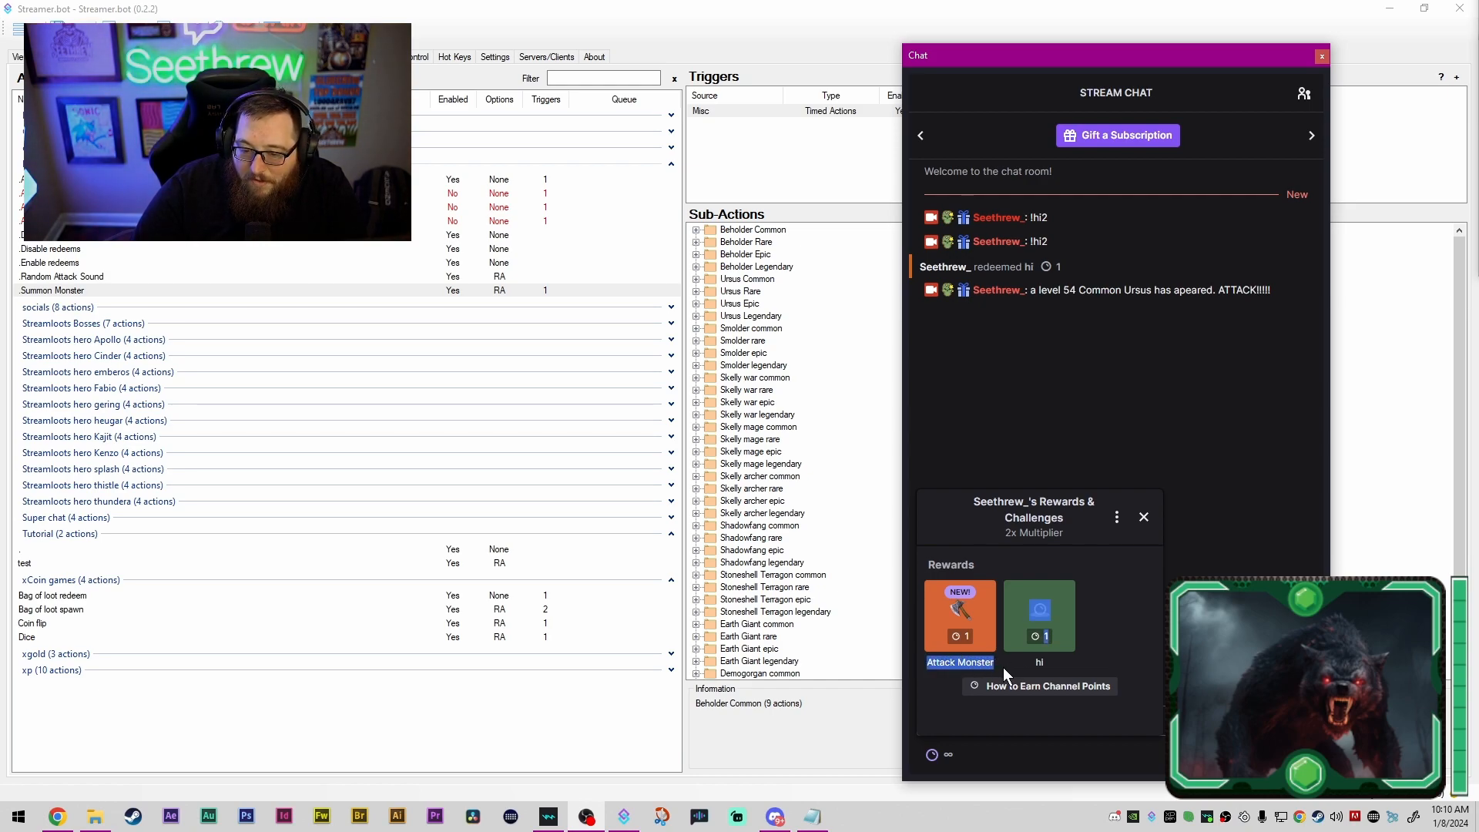
pyautogui.click(992, 668)
pyautogui.click(980, 612)
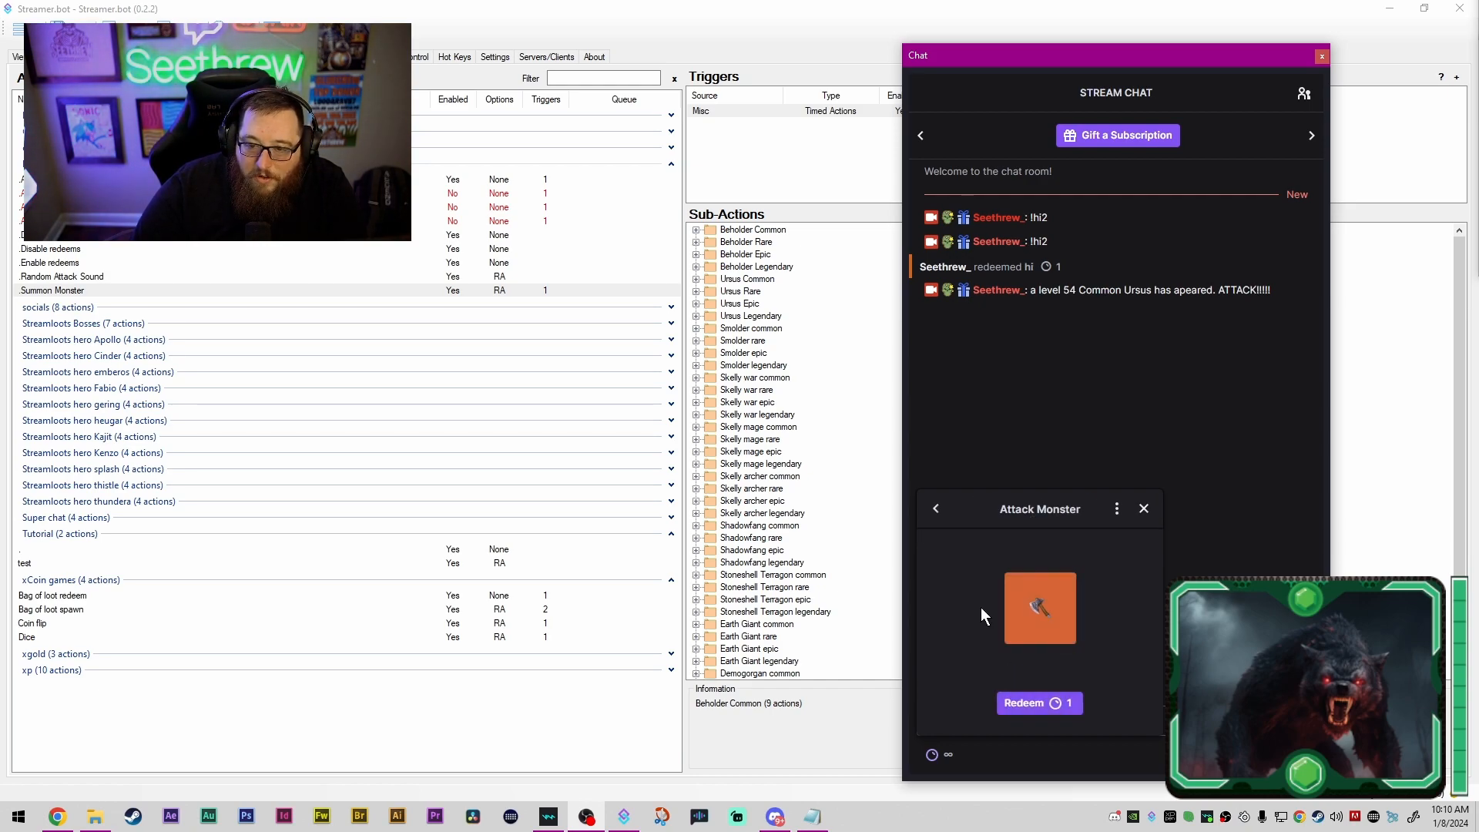
pyautogui.click(1053, 704)
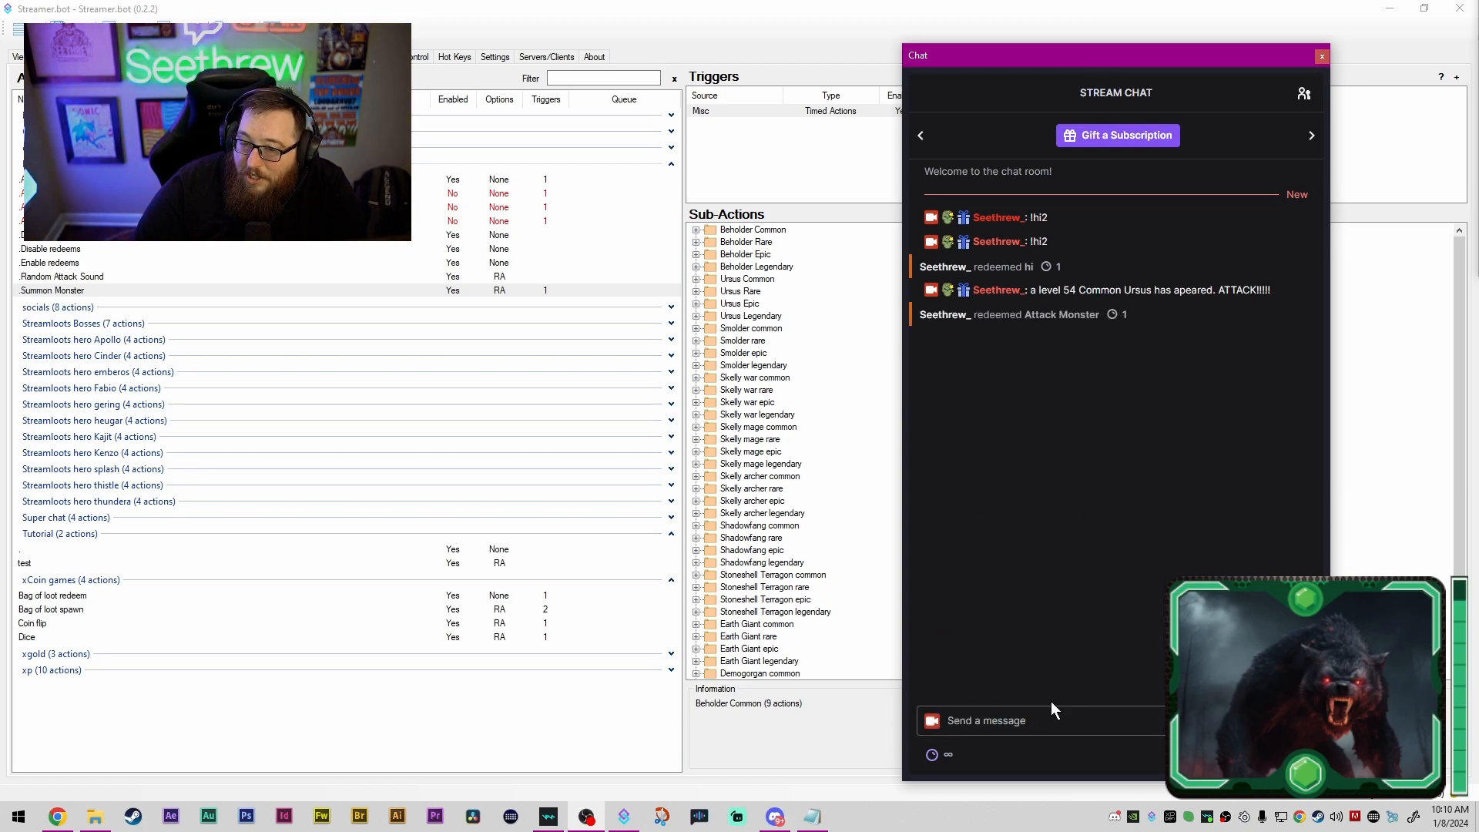
# Step: Redeem the Attack Monster reward nine more times in stream chat to destroy the spawned monster
pyautogui.click(977, 648)
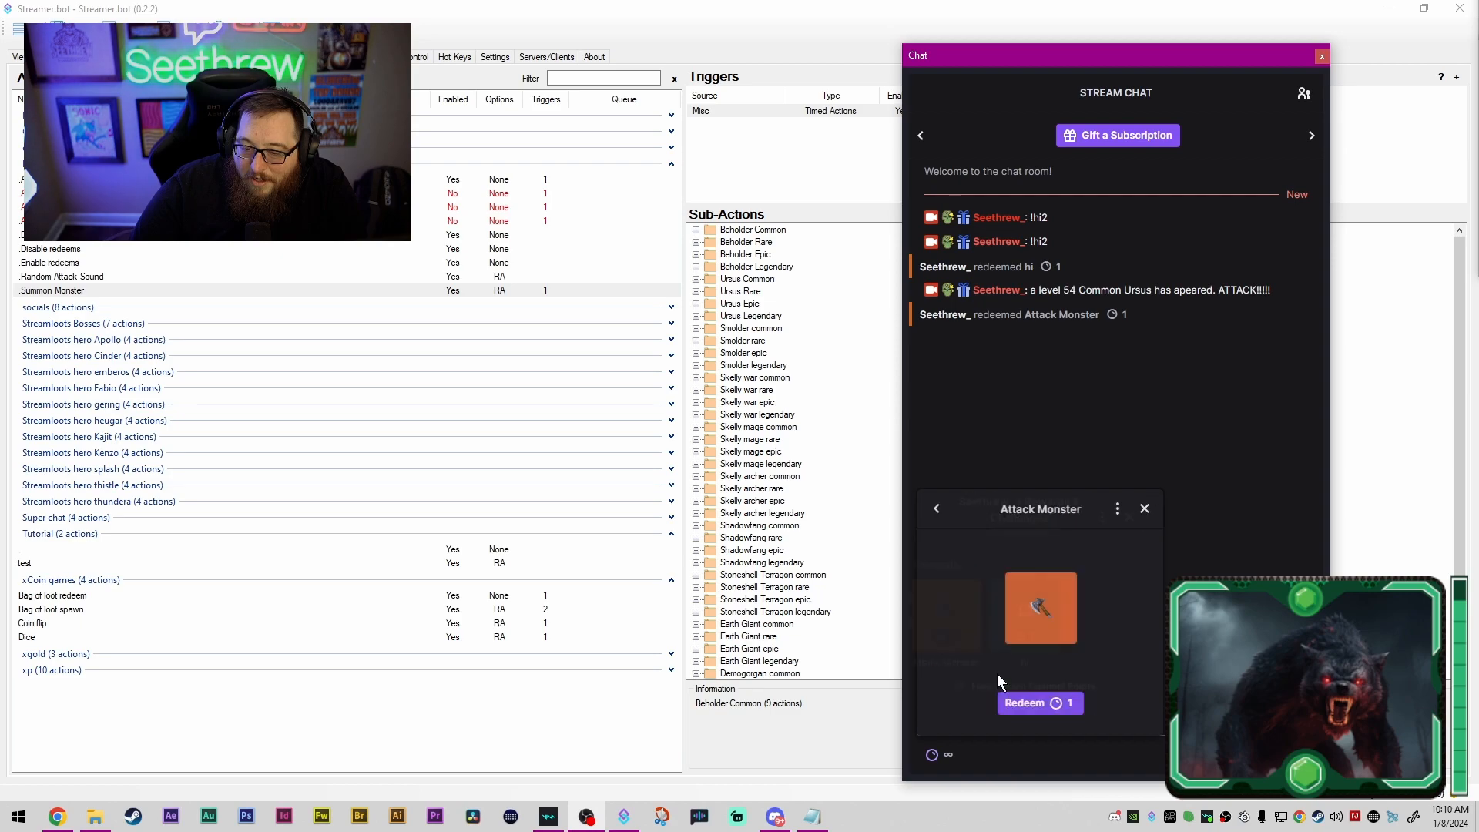
pyautogui.click(1013, 709)
pyautogui.click(946, 755)
pyautogui.click(974, 650)
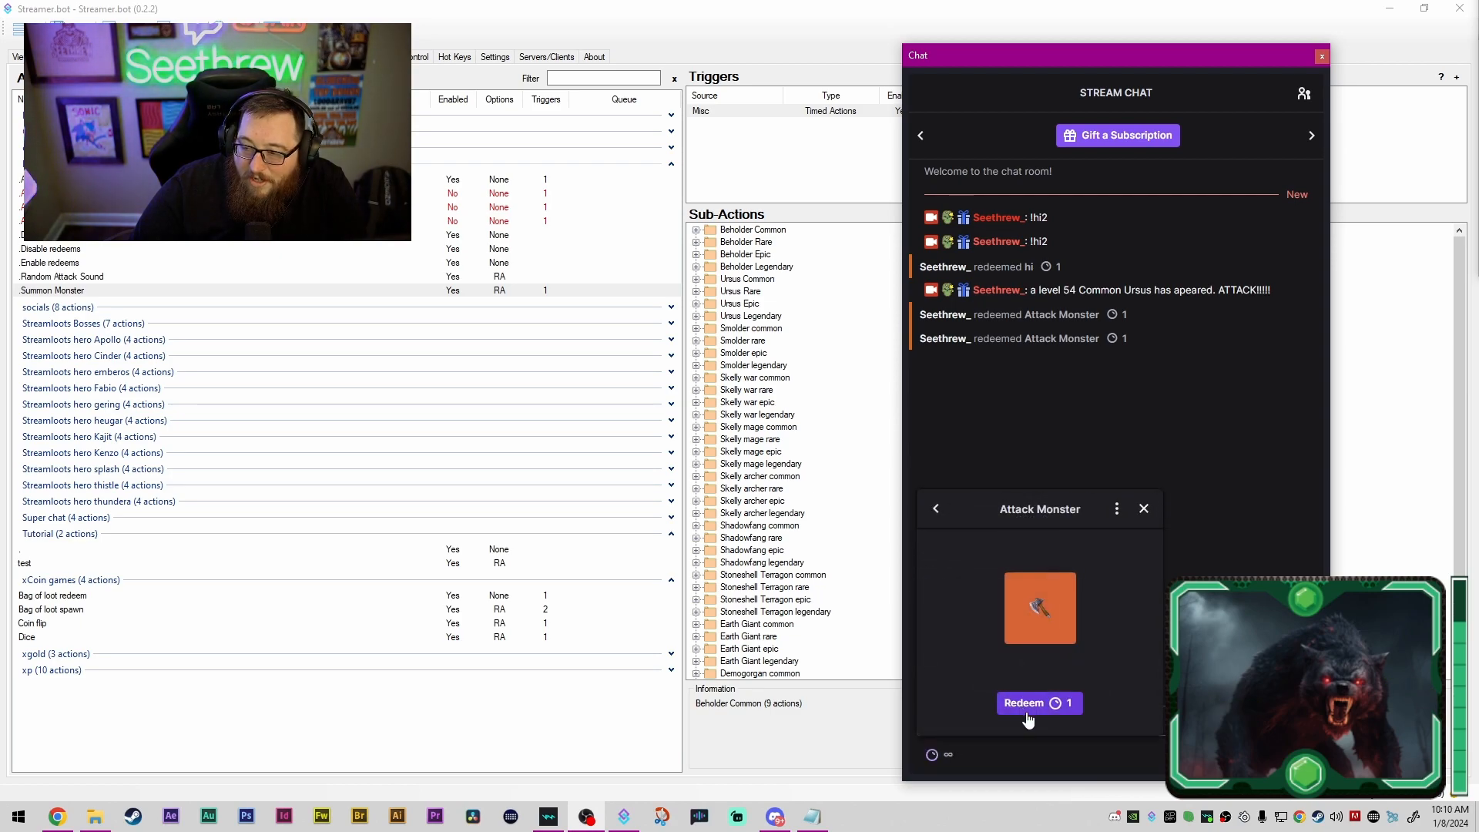
pyautogui.click(1024, 703)
pyautogui.click(948, 755)
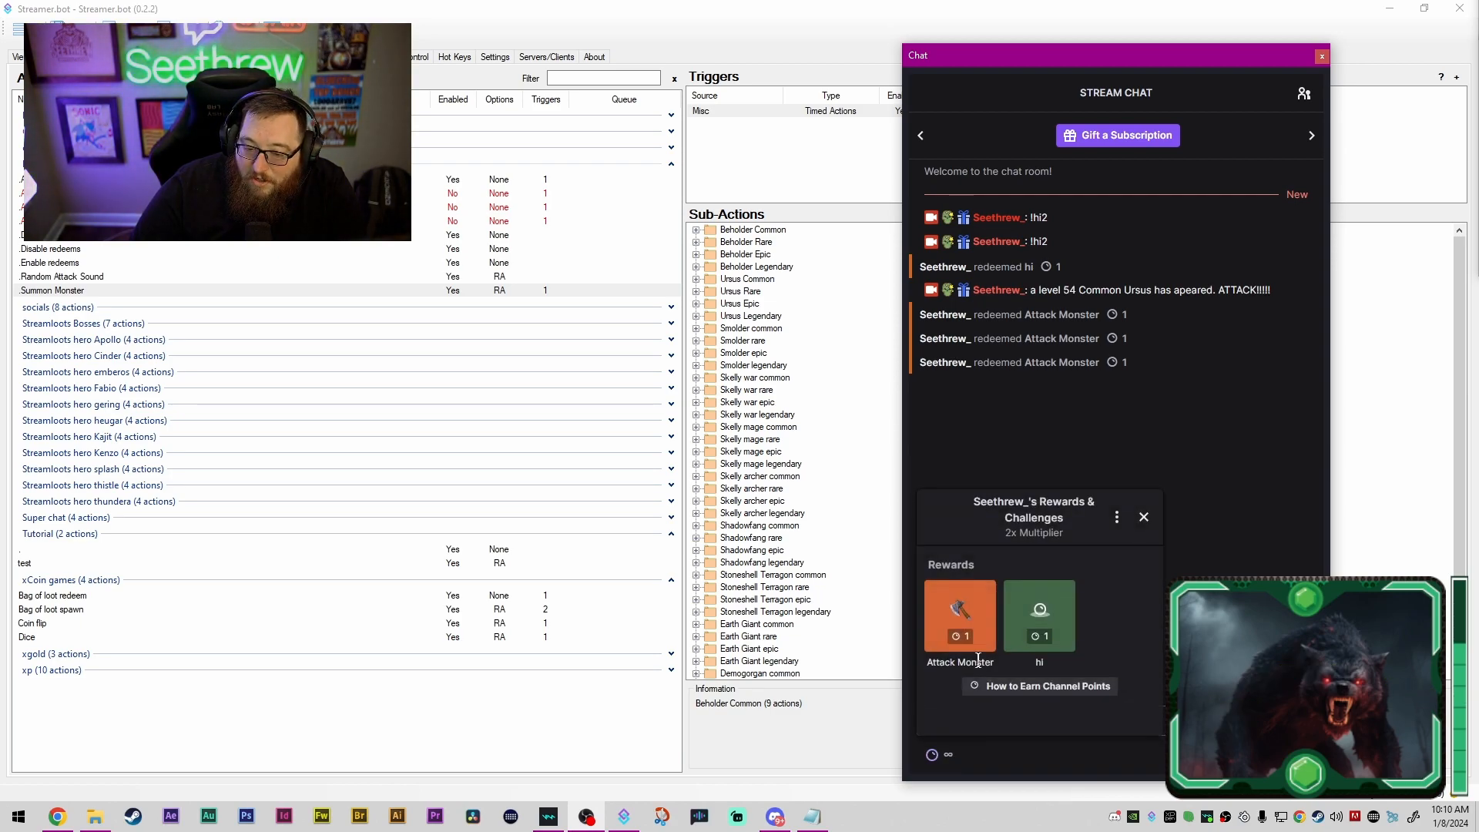
pyautogui.click(960, 616)
pyautogui.click(1024, 703)
pyautogui.click(947, 755)
pyautogui.click(960, 617)
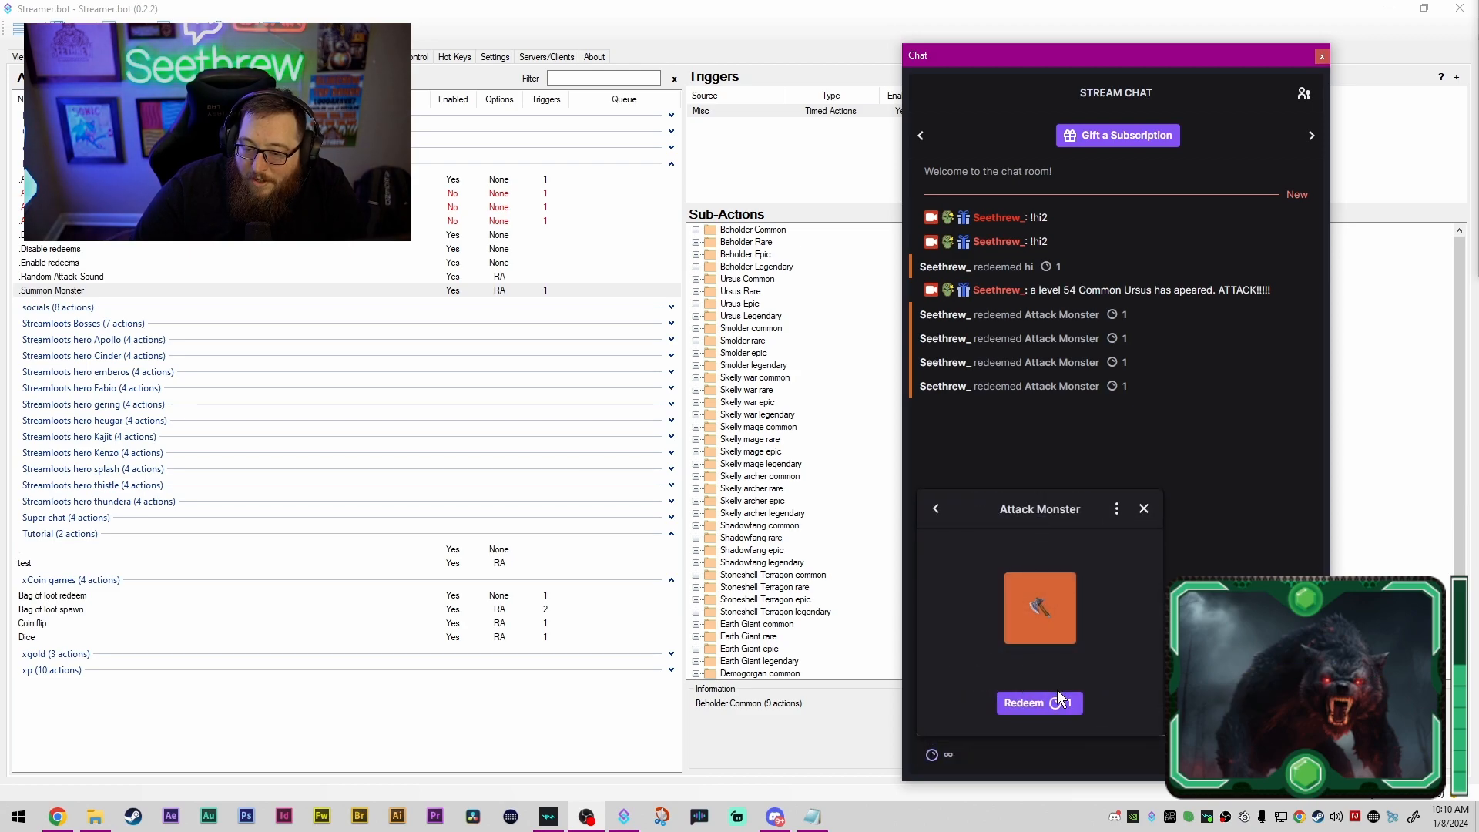
pyautogui.click(1028, 701)
pyautogui.click(949, 755)
pyautogui.click(960, 616)
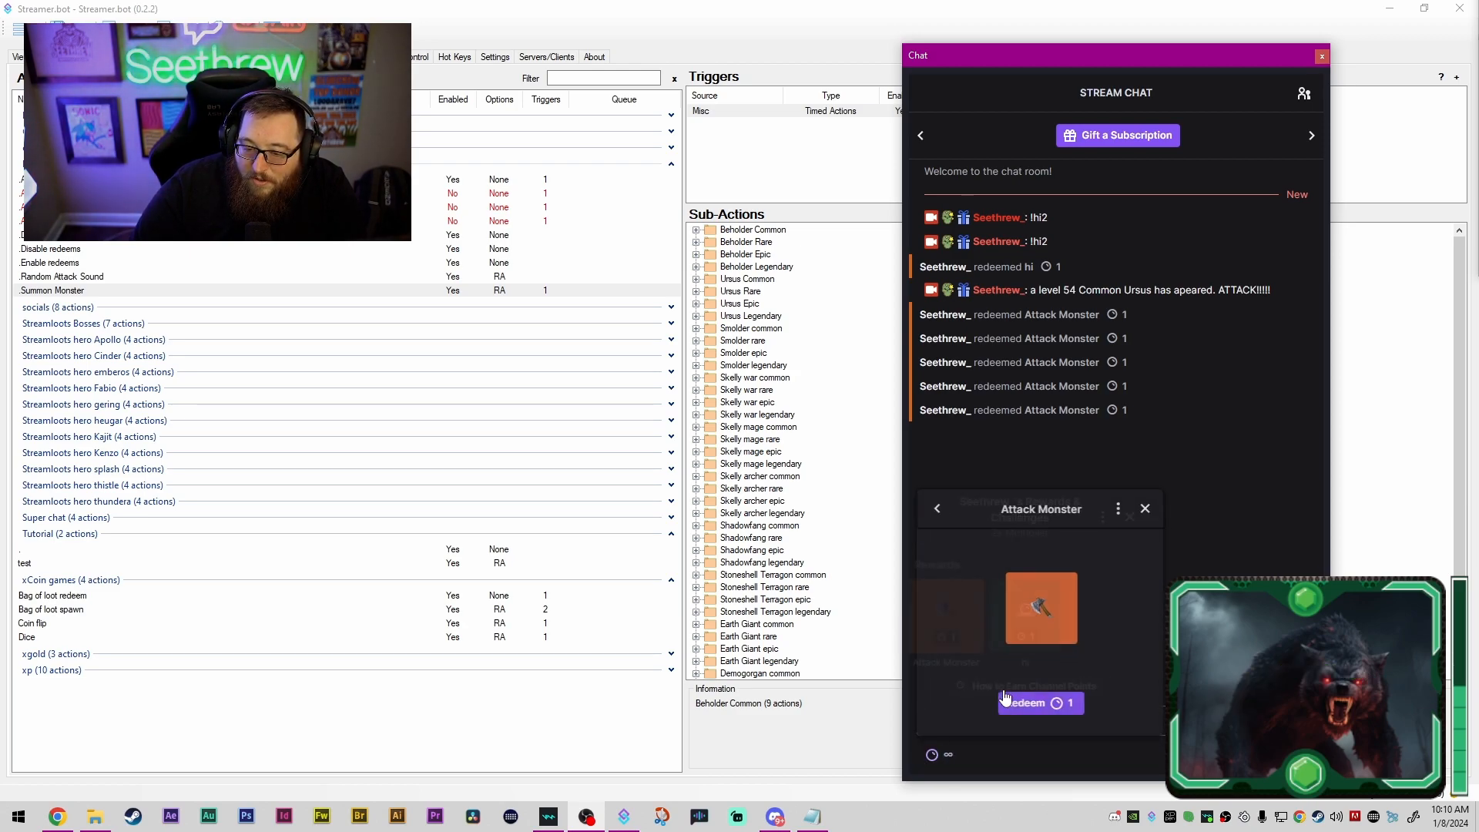
pyautogui.click(1028, 703)
pyautogui.click(948, 755)
pyautogui.click(960, 616)
pyautogui.click(1024, 705)
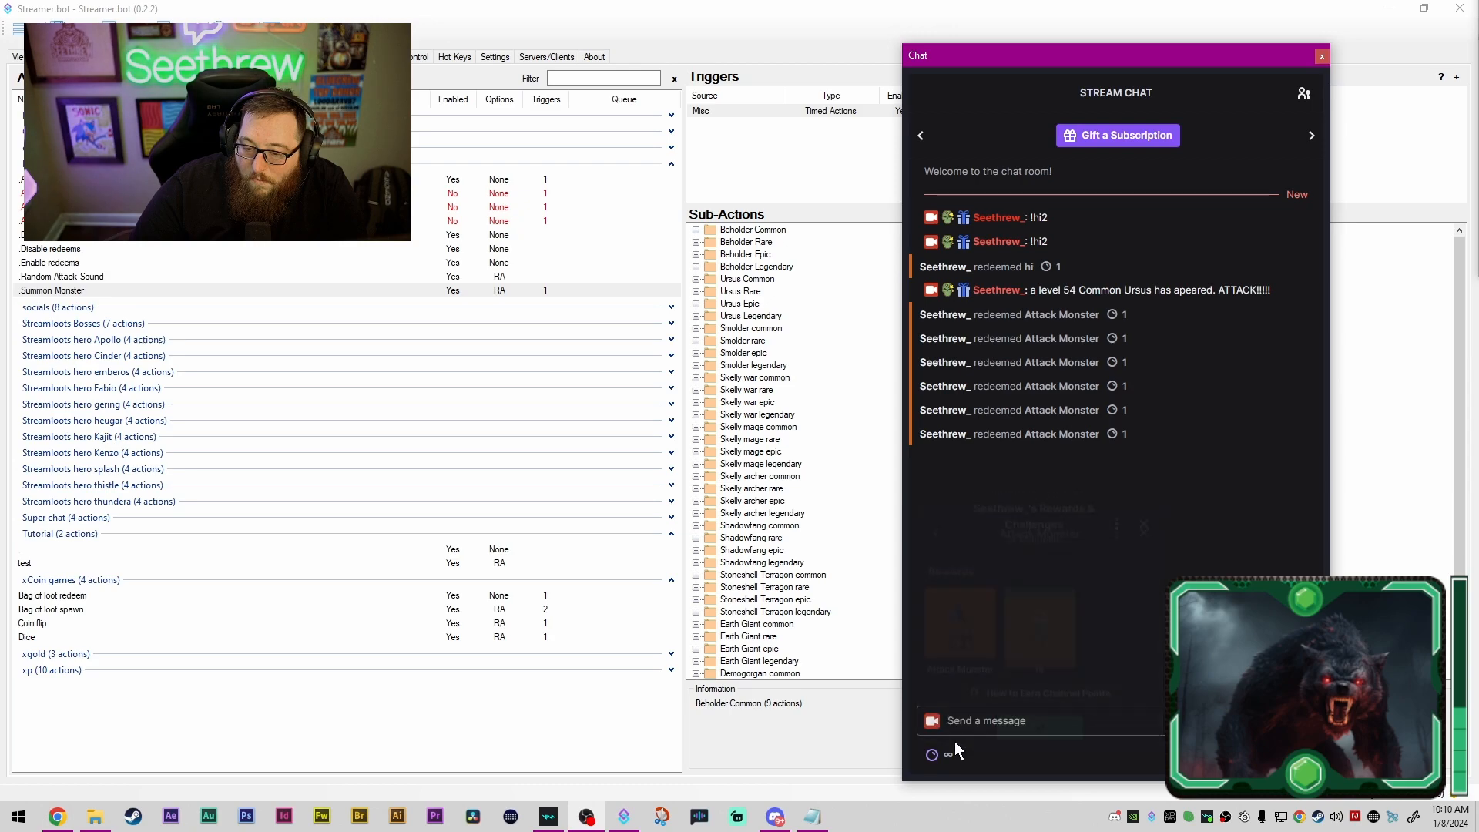
pyautogui.click(947, 755)
pyautogui.click(960, 620)
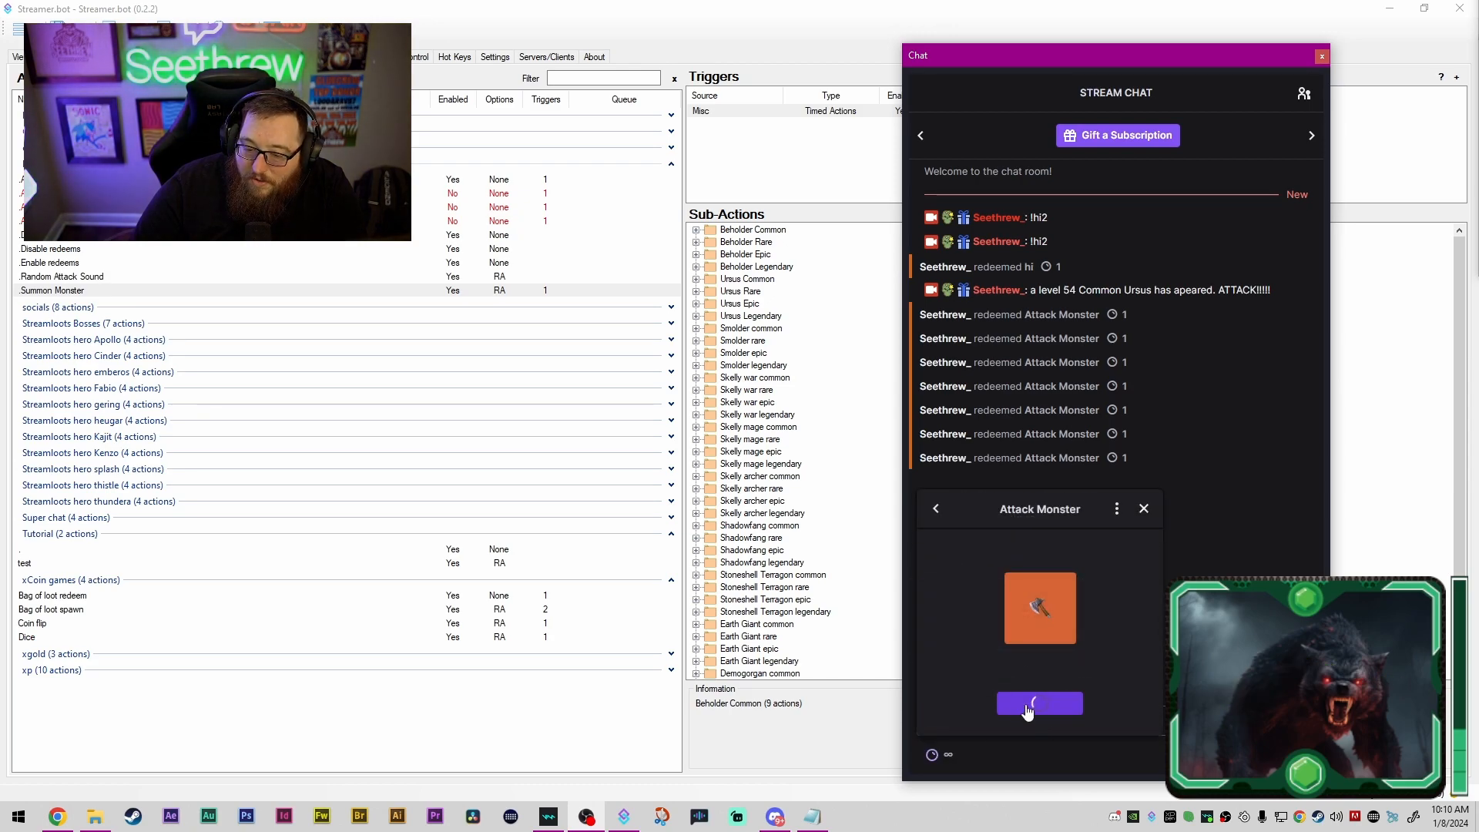
pyautogui.click(1036, 705)
pyautogui.click(960, 617)
pyautogui.click(1032, 705)
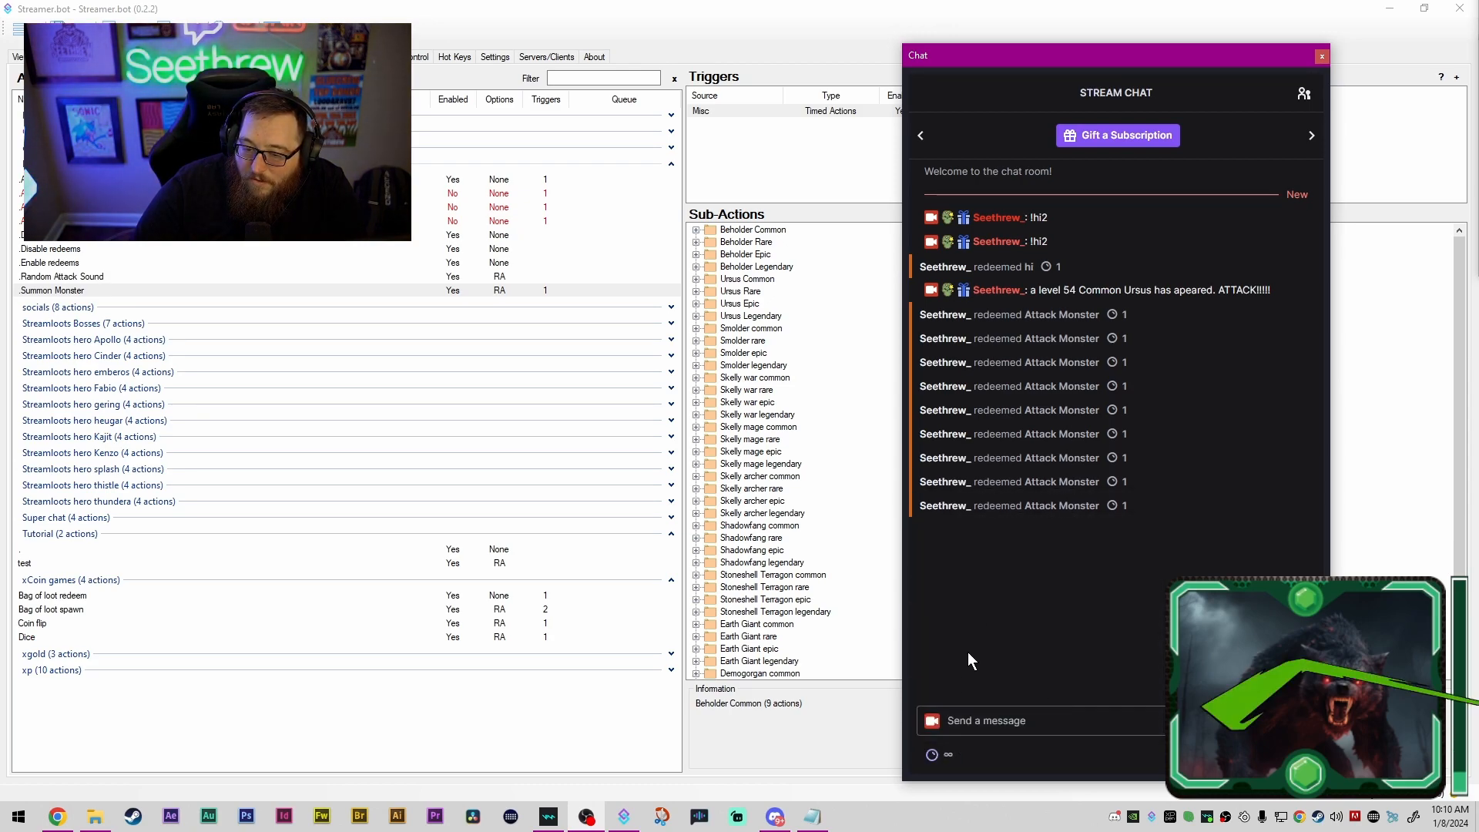
pyautogui.click(934, 755)
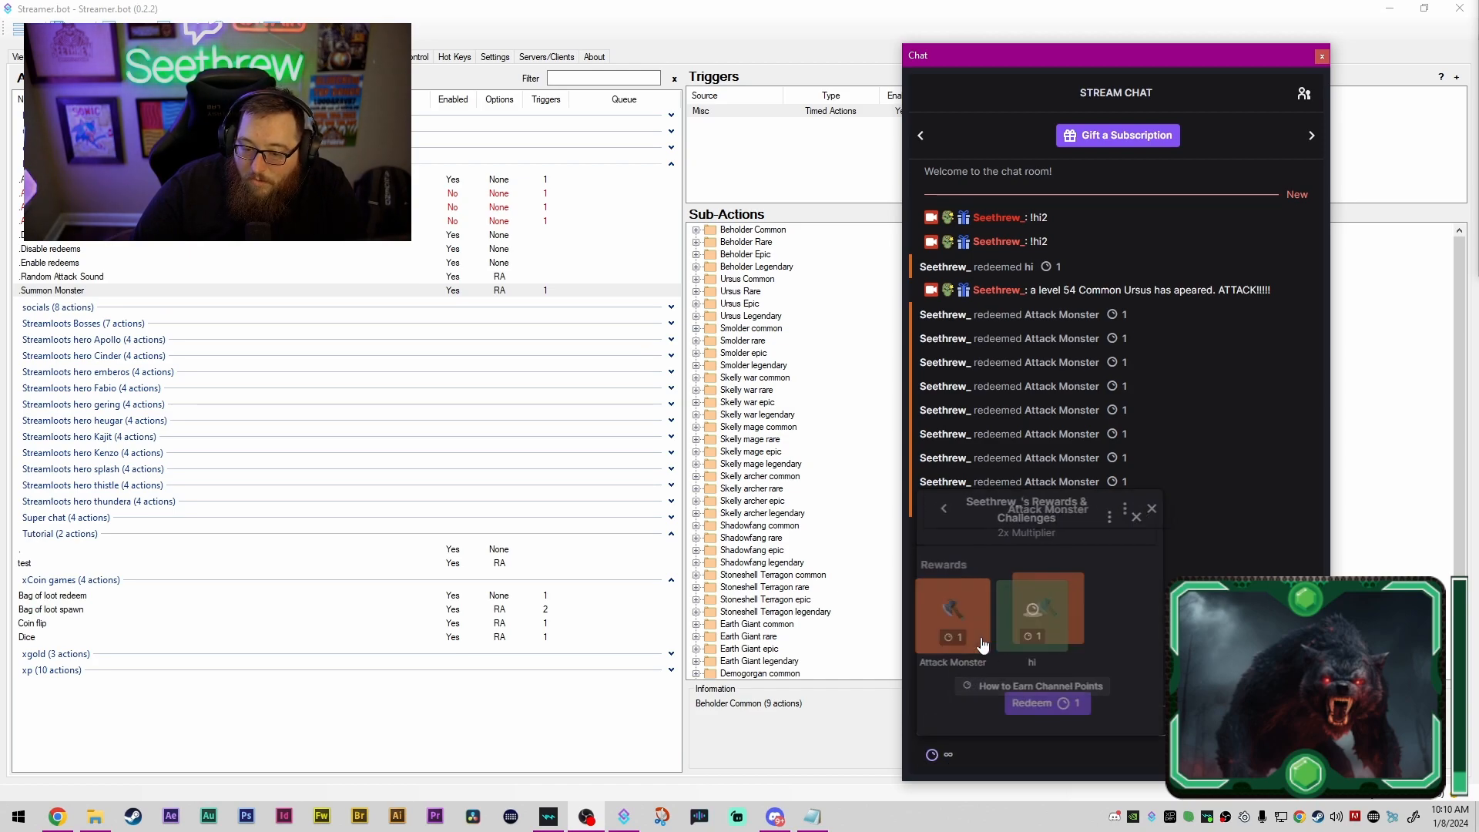
pyautogui.click(960, 616)
pyautogui.click(1036, 703)
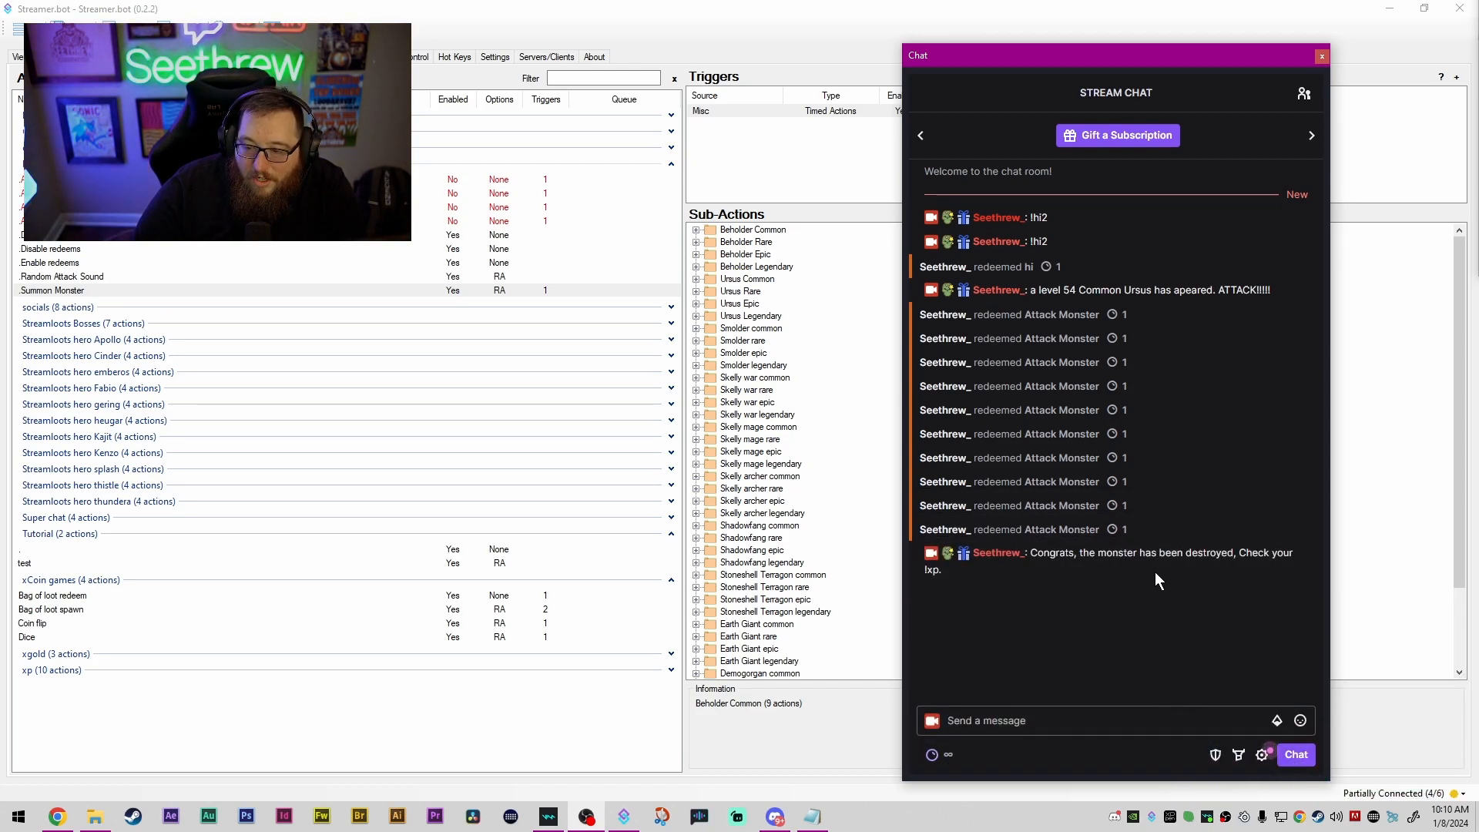
# Step: Open the channel point rewards list in stream chat and examine the game, gold, xp and effect rewards on offer
pyautogui.click(949, 755)
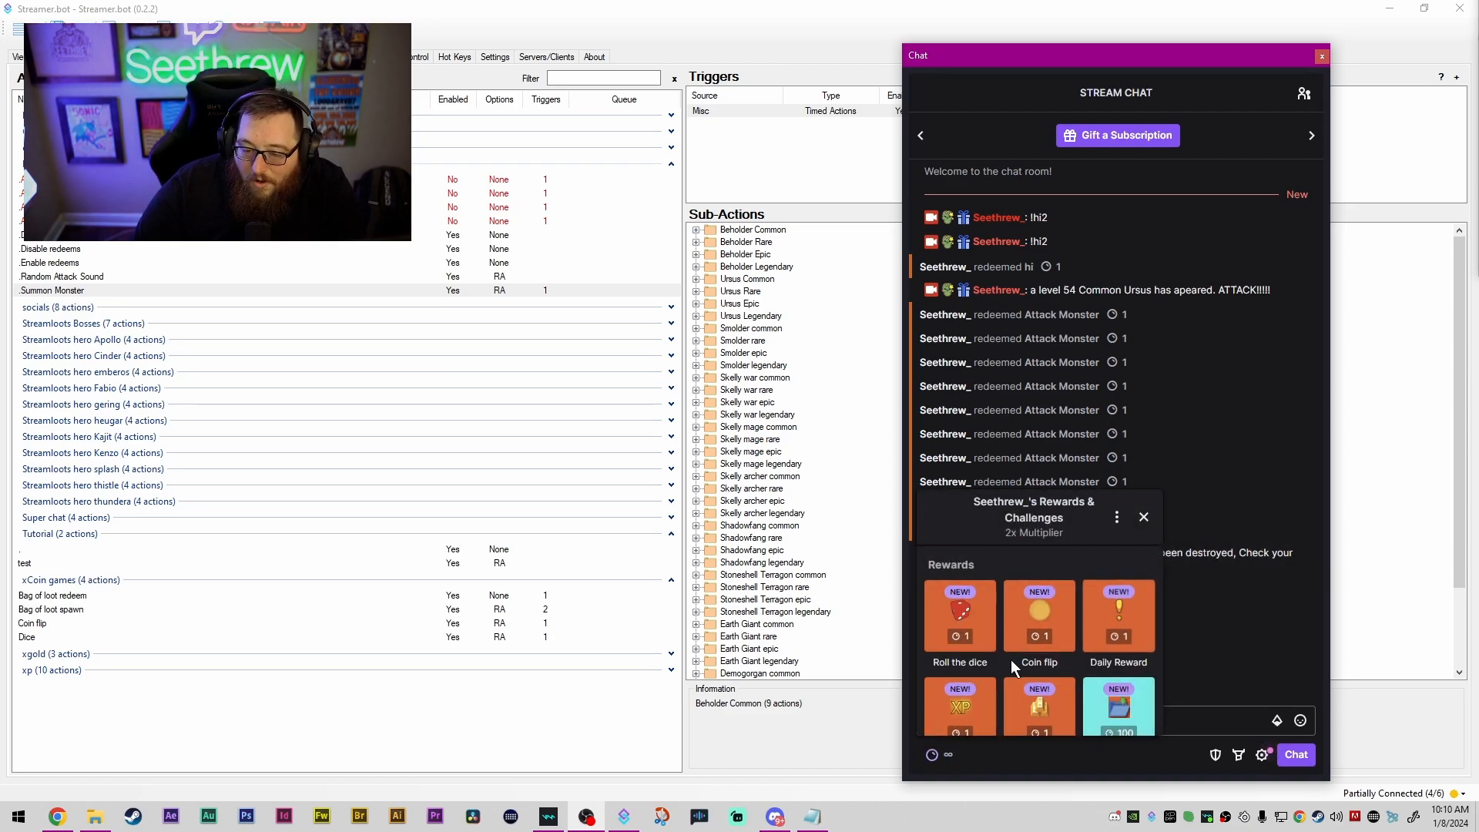
pyautogui.scroll(-1, 1061, 655)
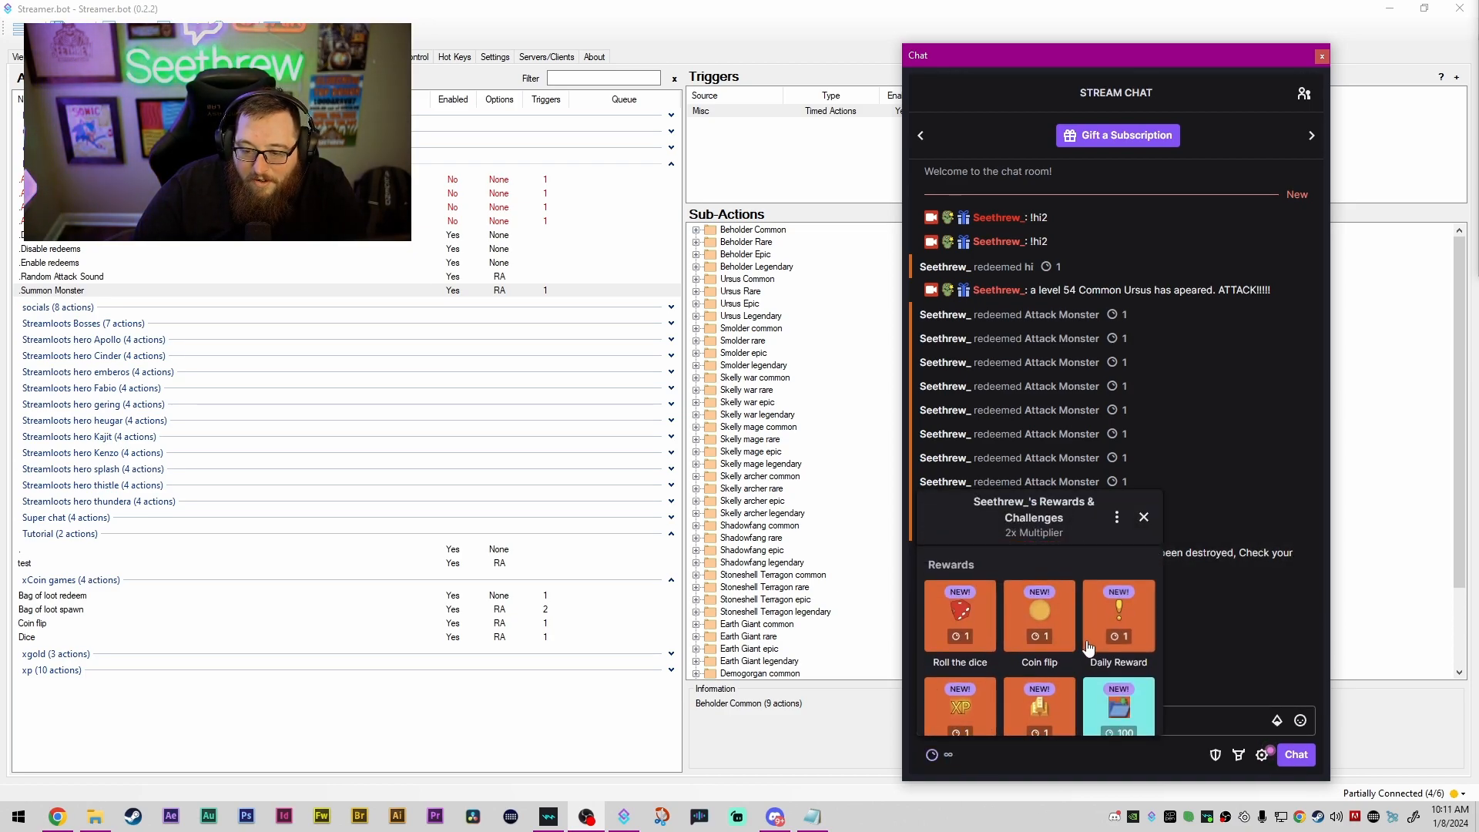
pyautogui.scroll(1, 1063, 648)
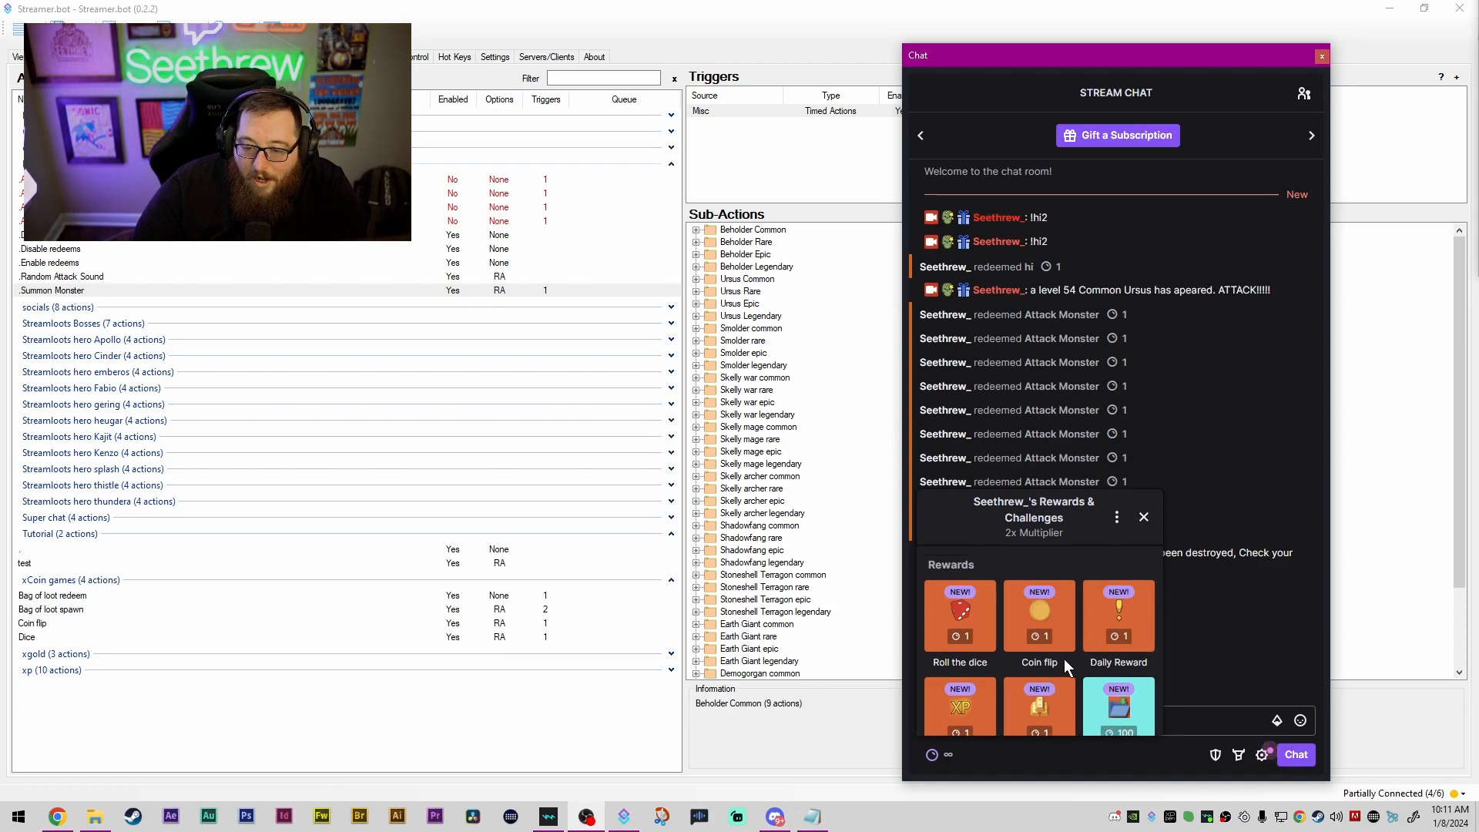
pyautogui.scroll(-3, 1070, 655)
pyautogui.scroll(2, 996, 644)
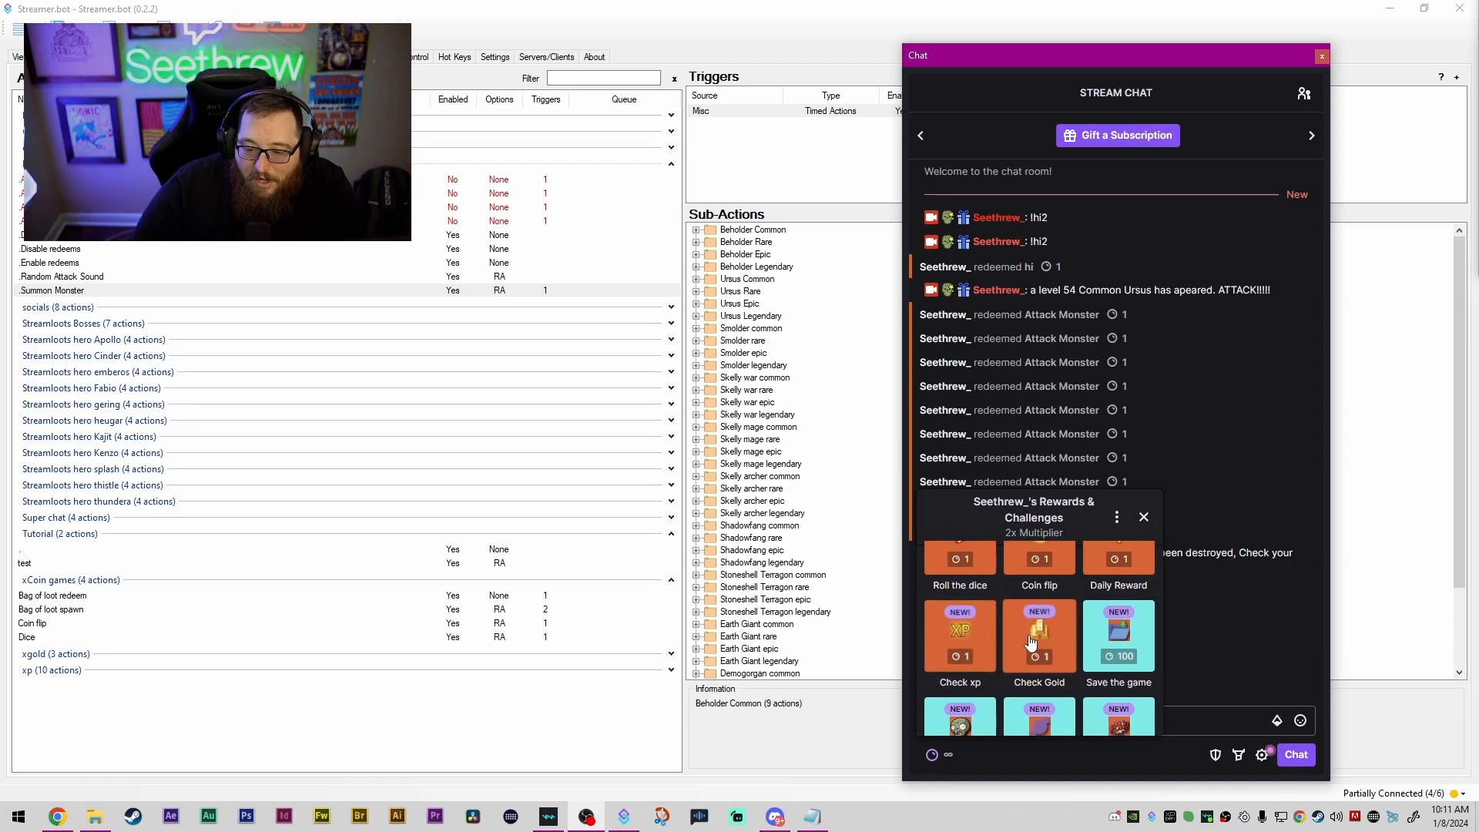
pyautogui.scroll(-1, 1051, 641)
pyautogui.scroll(-2, 1053, 640)
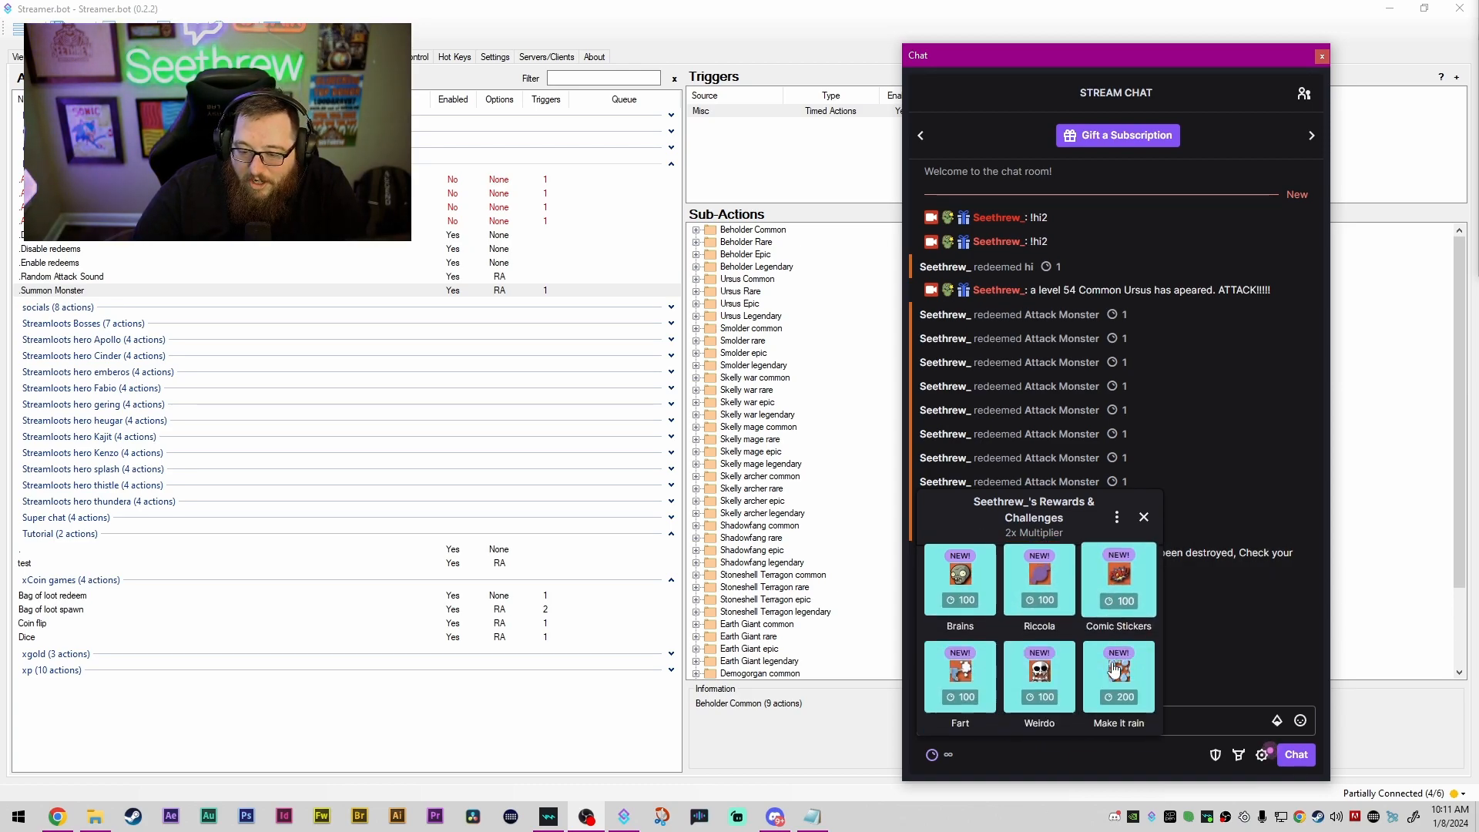
pyautogui.scroll(4, 1103, 662)
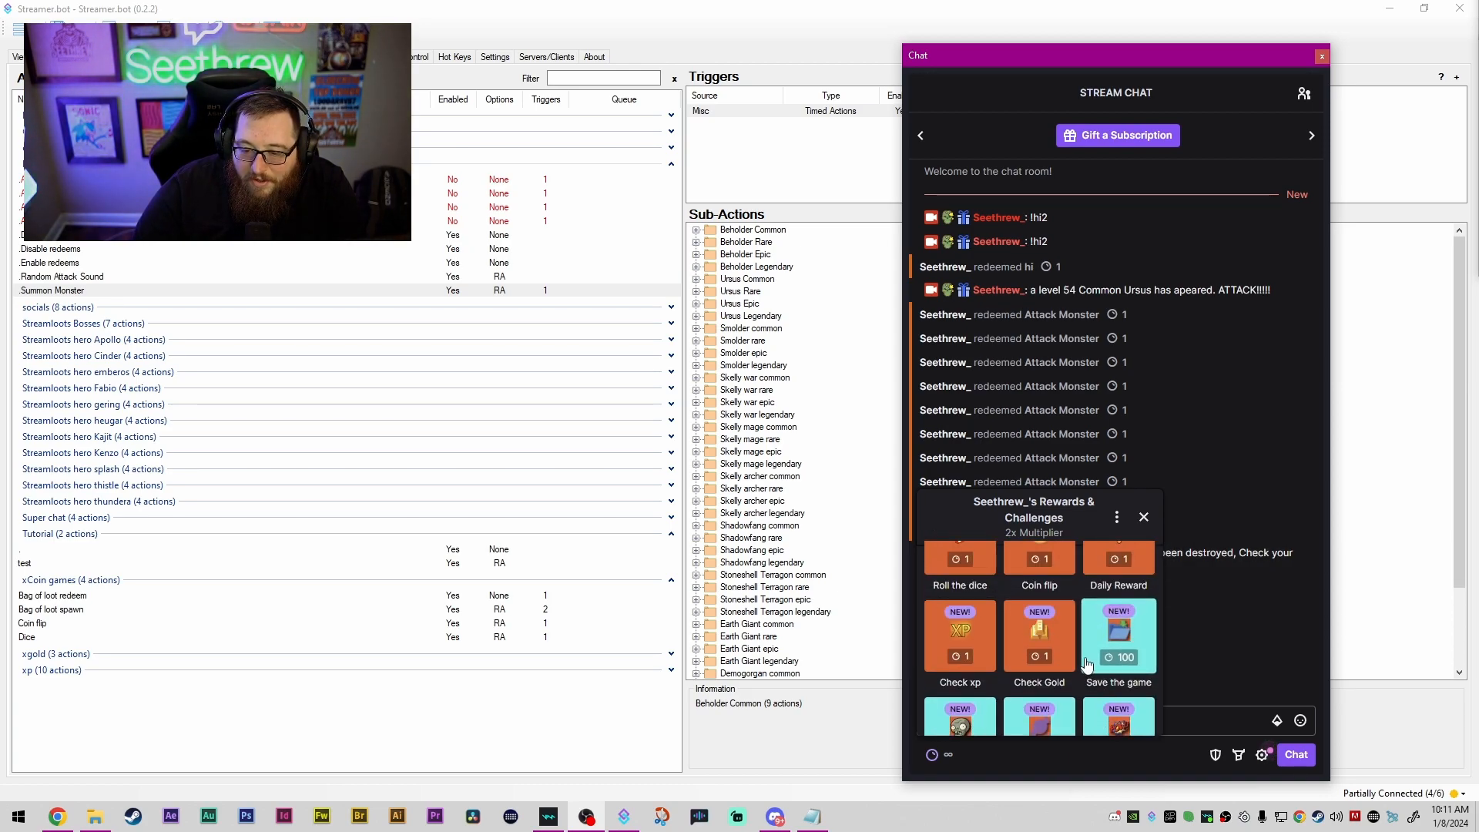
pyautogui.scroll(1, 1080, 658)
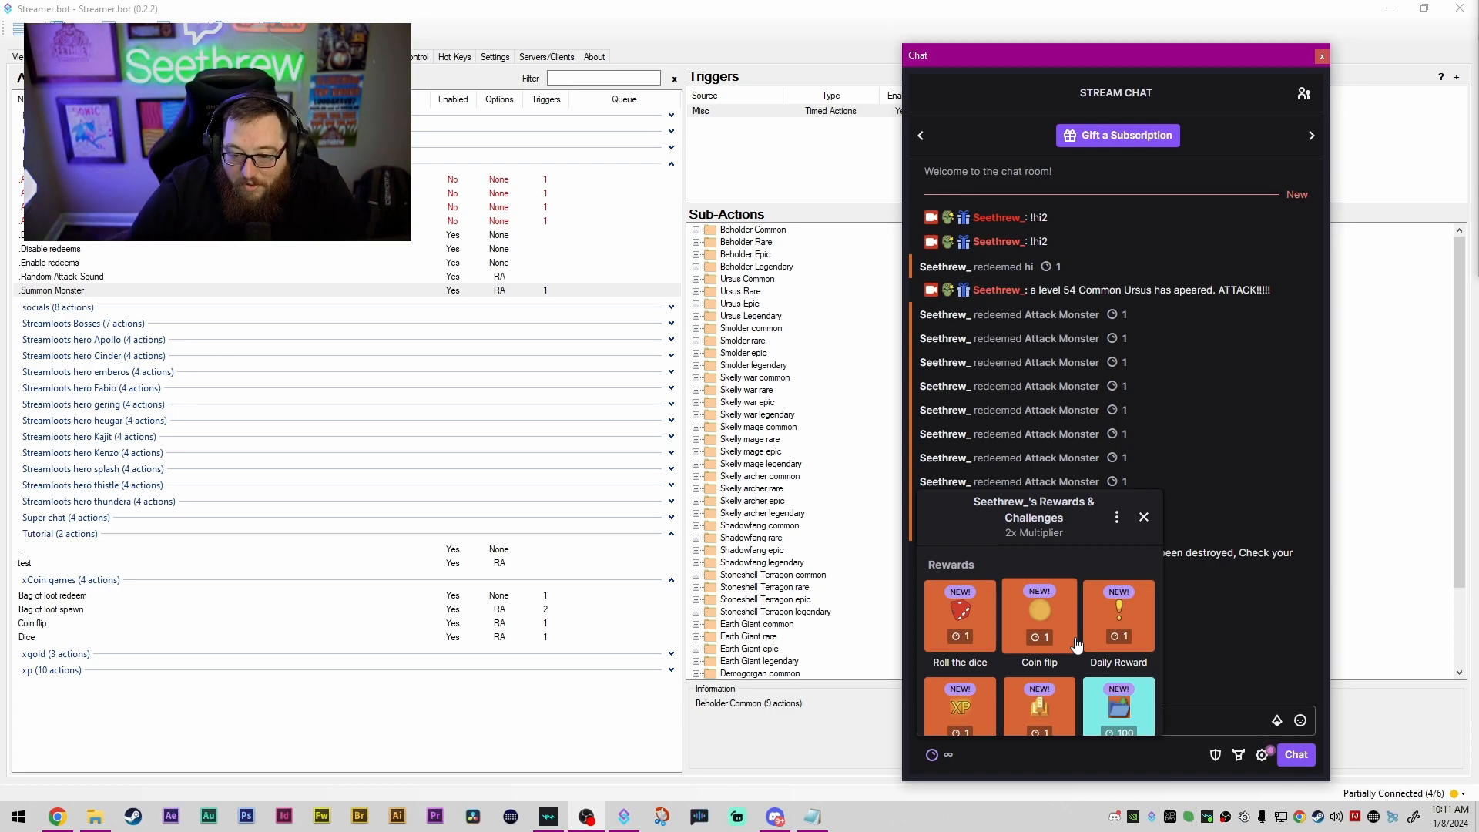
# Step: Redeem the Check xp reward and examine the level and xp reported in the chat reply
pyautogui.scroll(-1, 1077, 644)
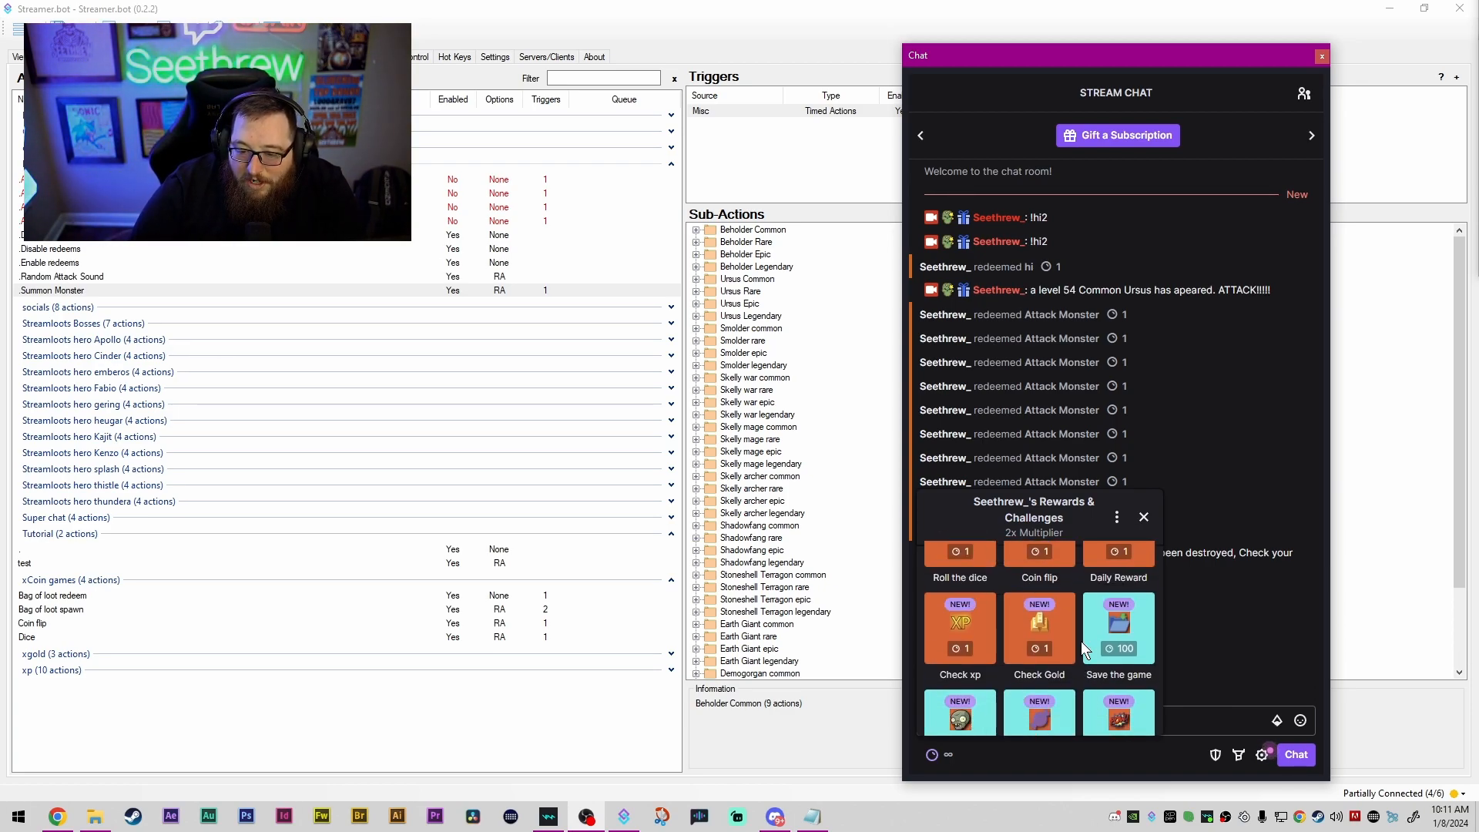
pyautogui.click(958, 654)
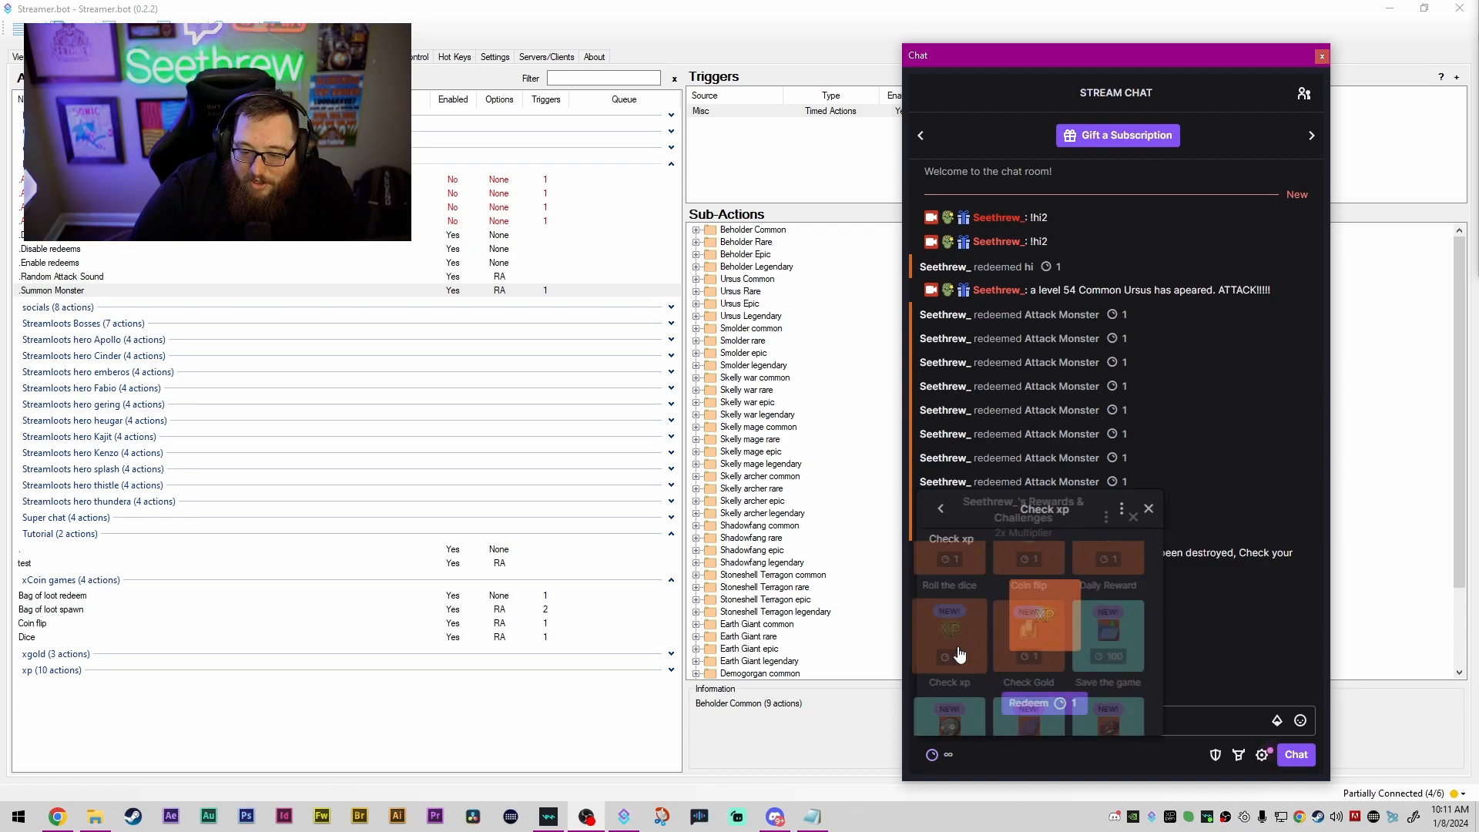
pyautogui.click(1060, 714)
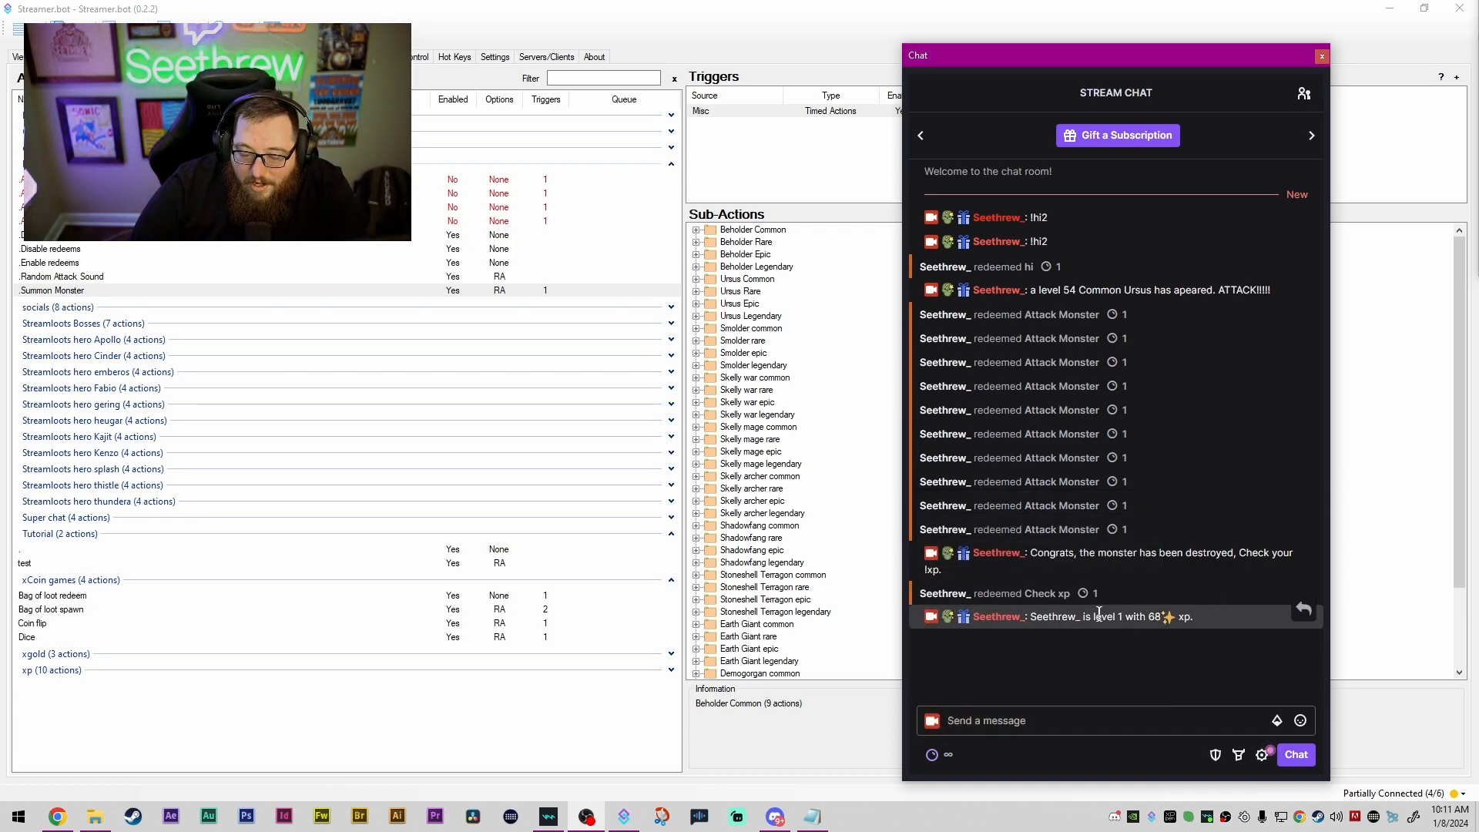
pyautogui.moveTo(1080, 619); pyautogui.dragTo(1120, 618)
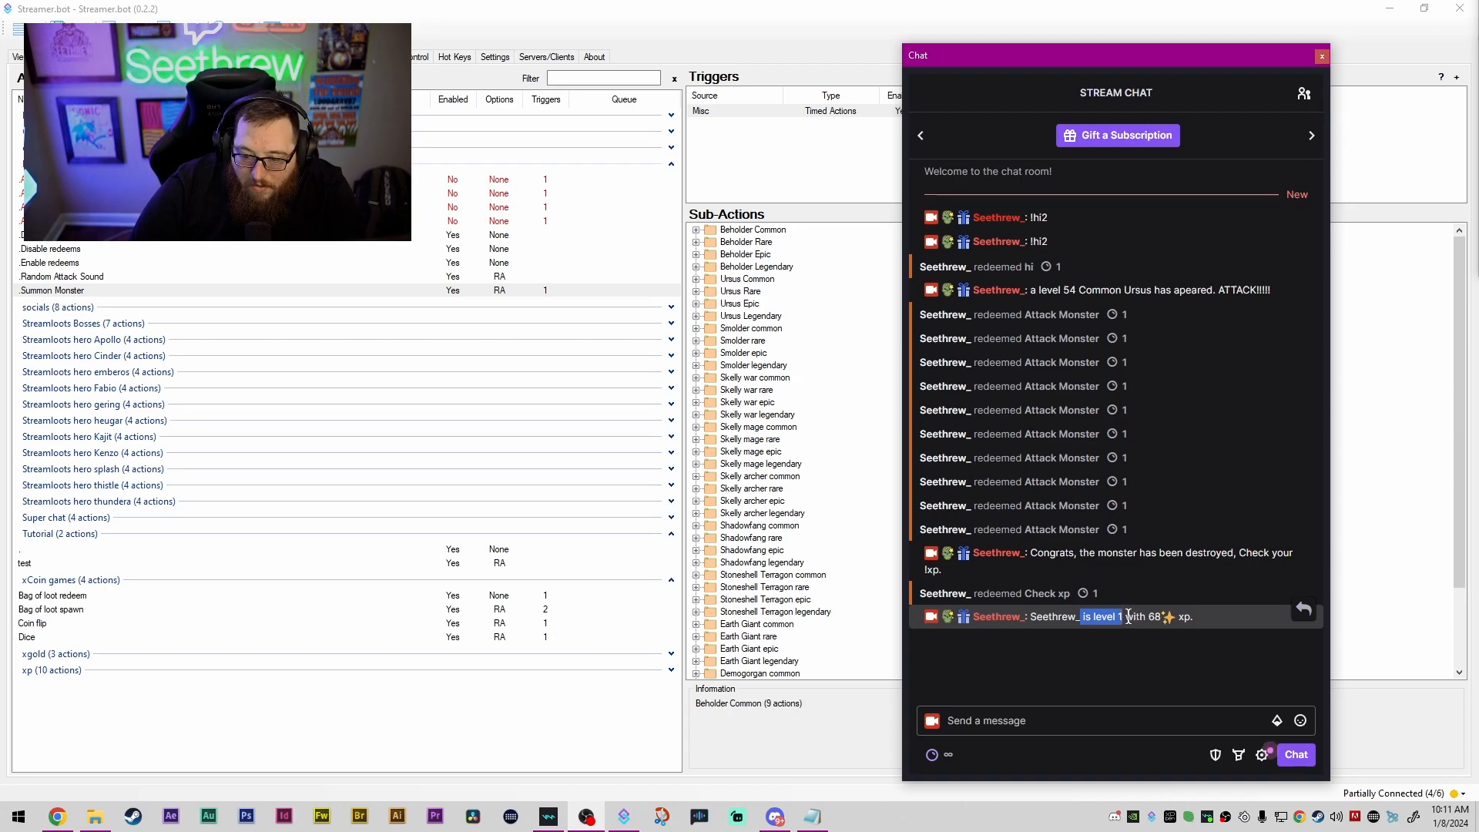
pyautogui.click(1129, 617)
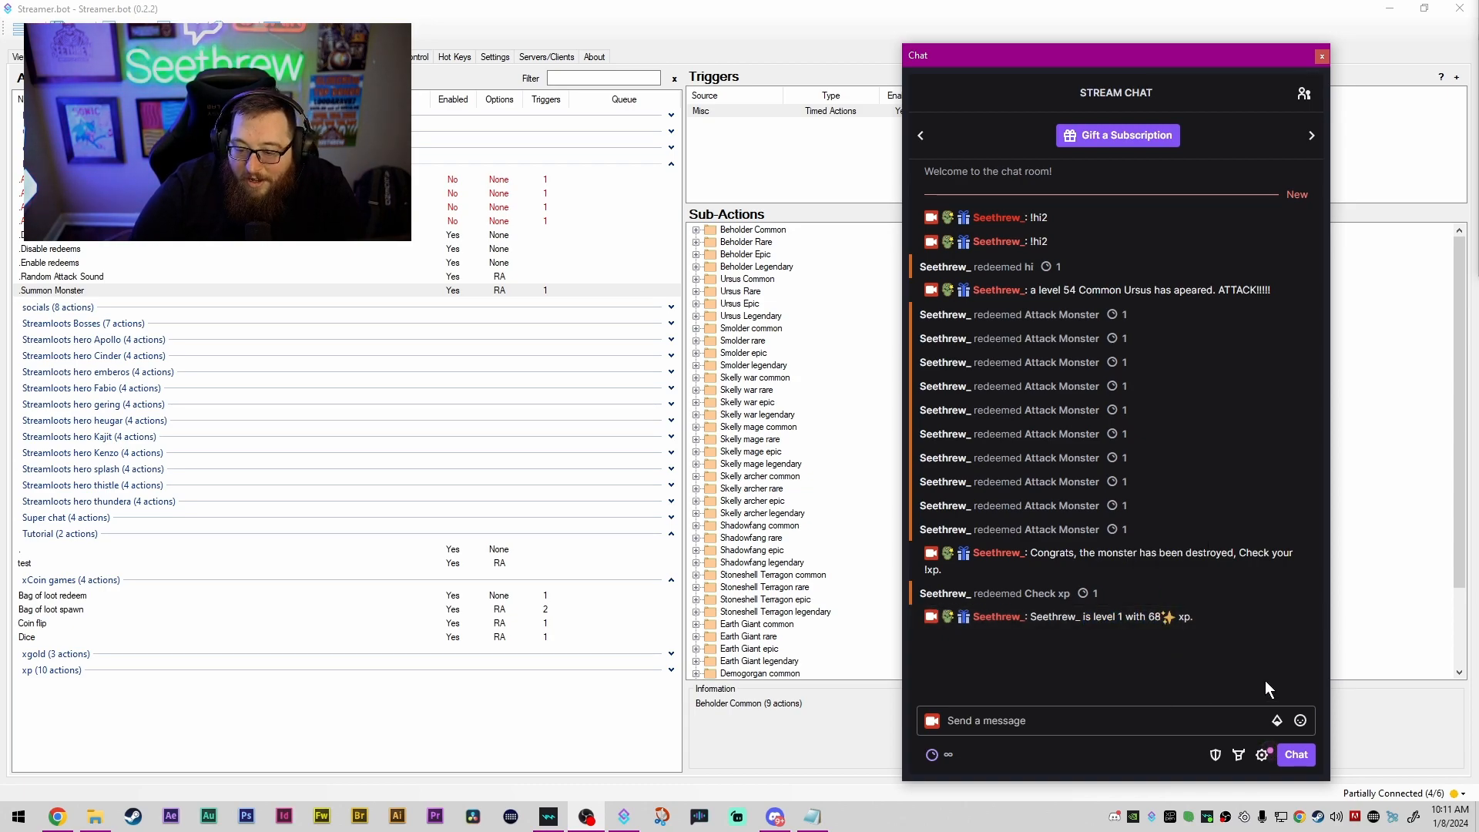
# Step: Move the stream chat window off the screen and collapse the monster, Tutorial and xCoin games action groups
pyautogui.moveTo(1143, 67); pyautogui.dragTo(1478, 108)
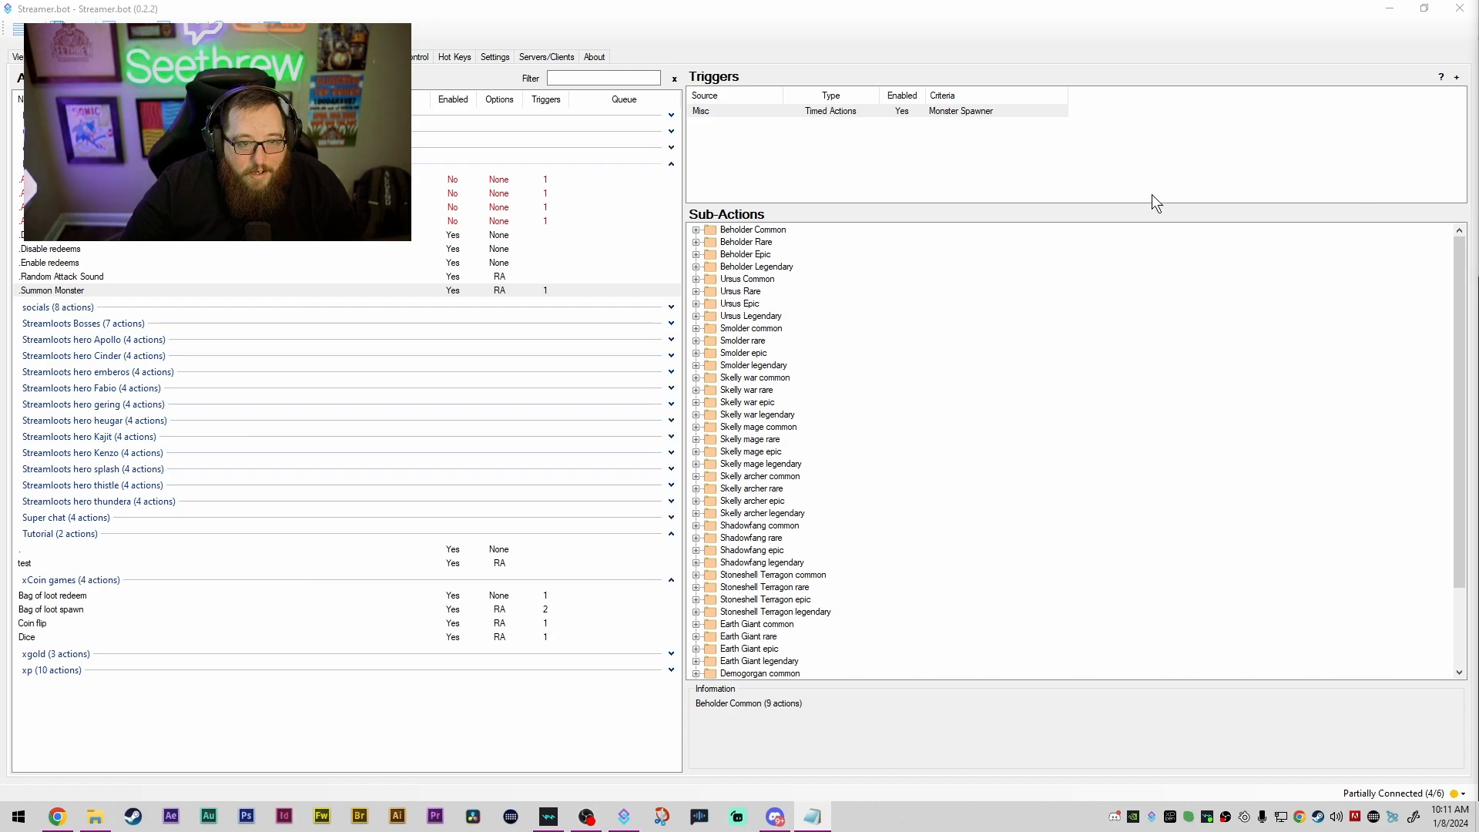
pyautogui.click(672, 164)
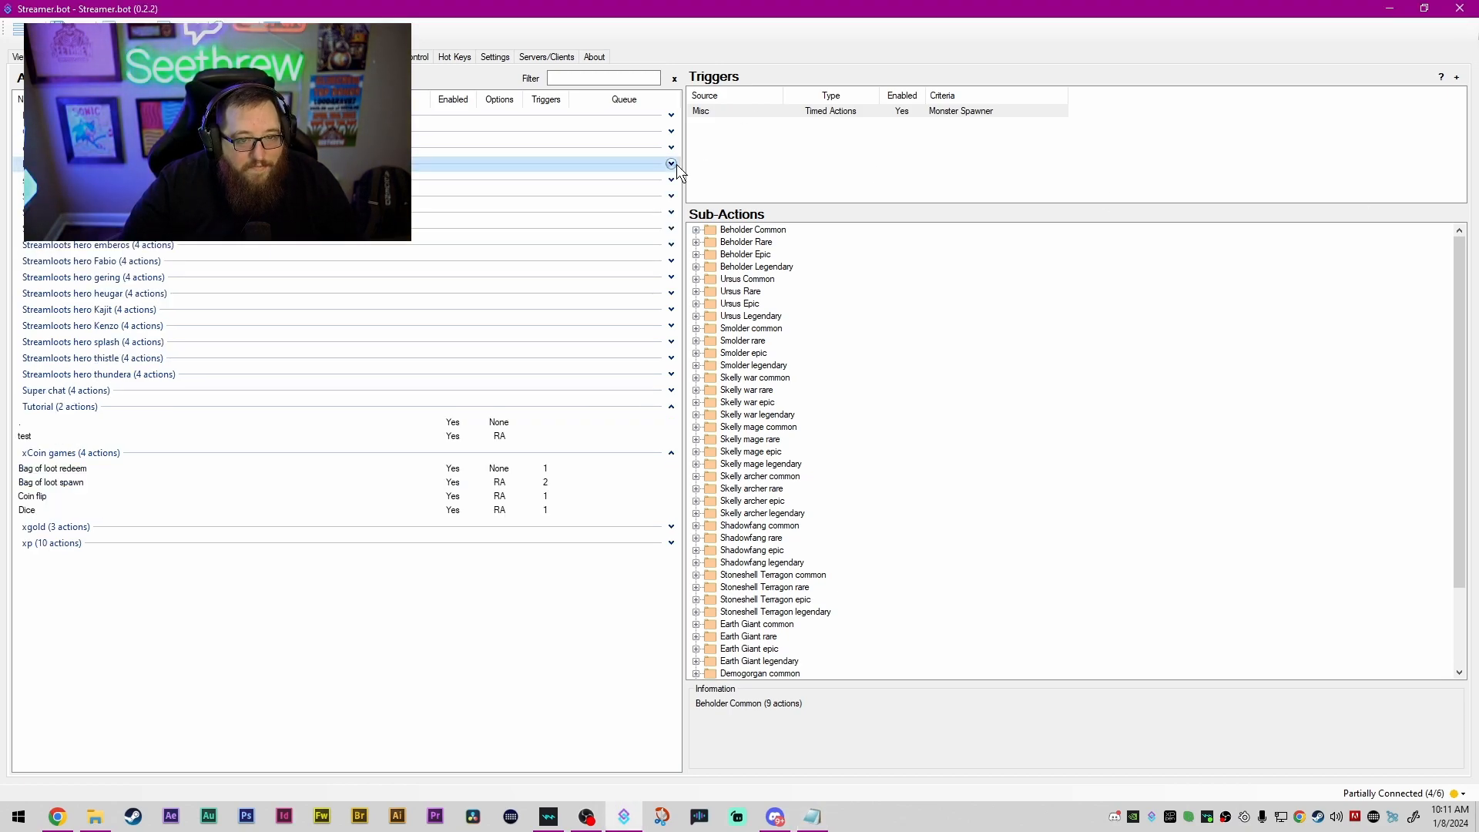
pyautogui.click(671, 406)
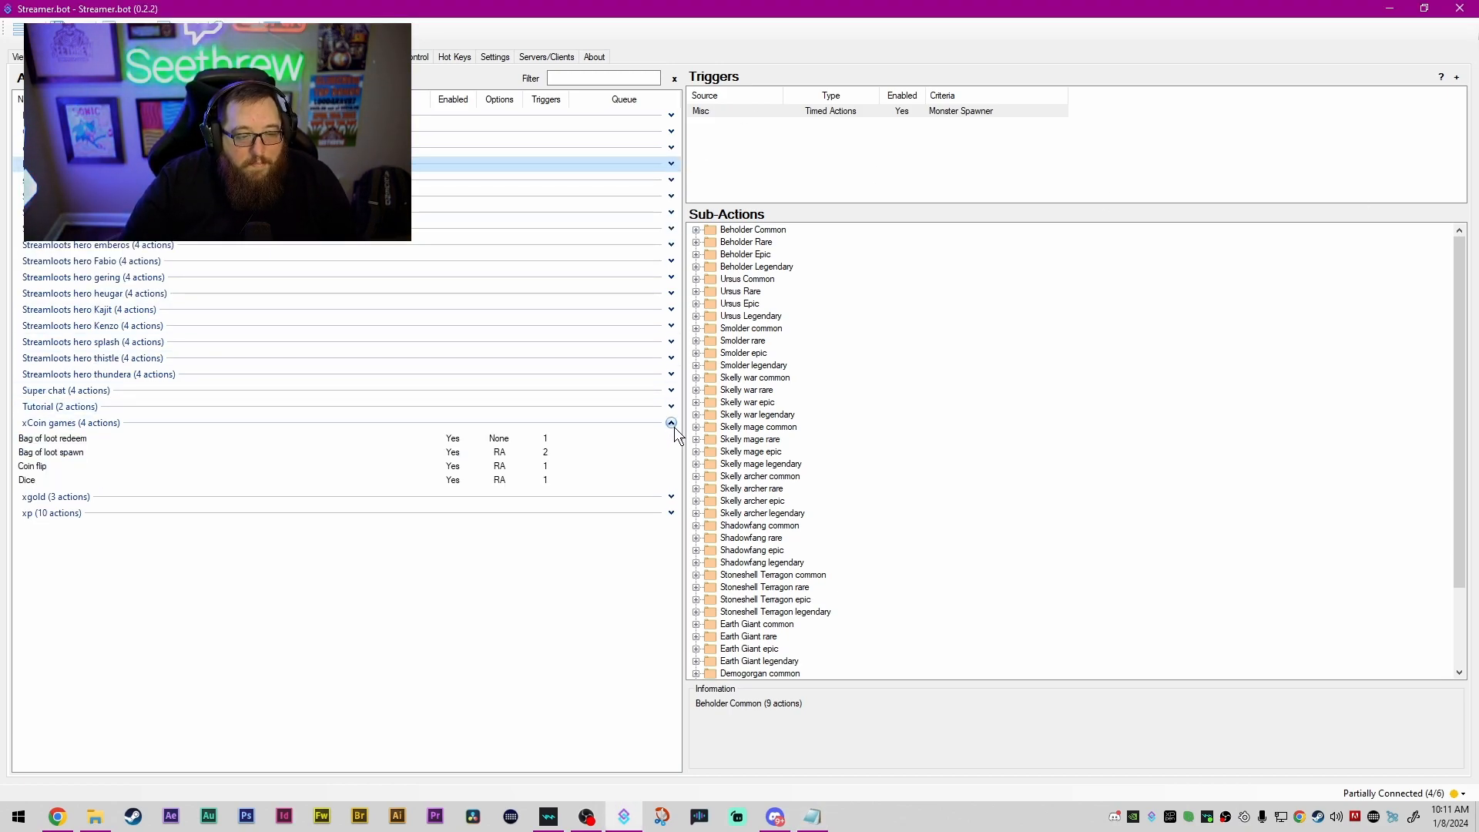
pyautogui.click(671, 424)
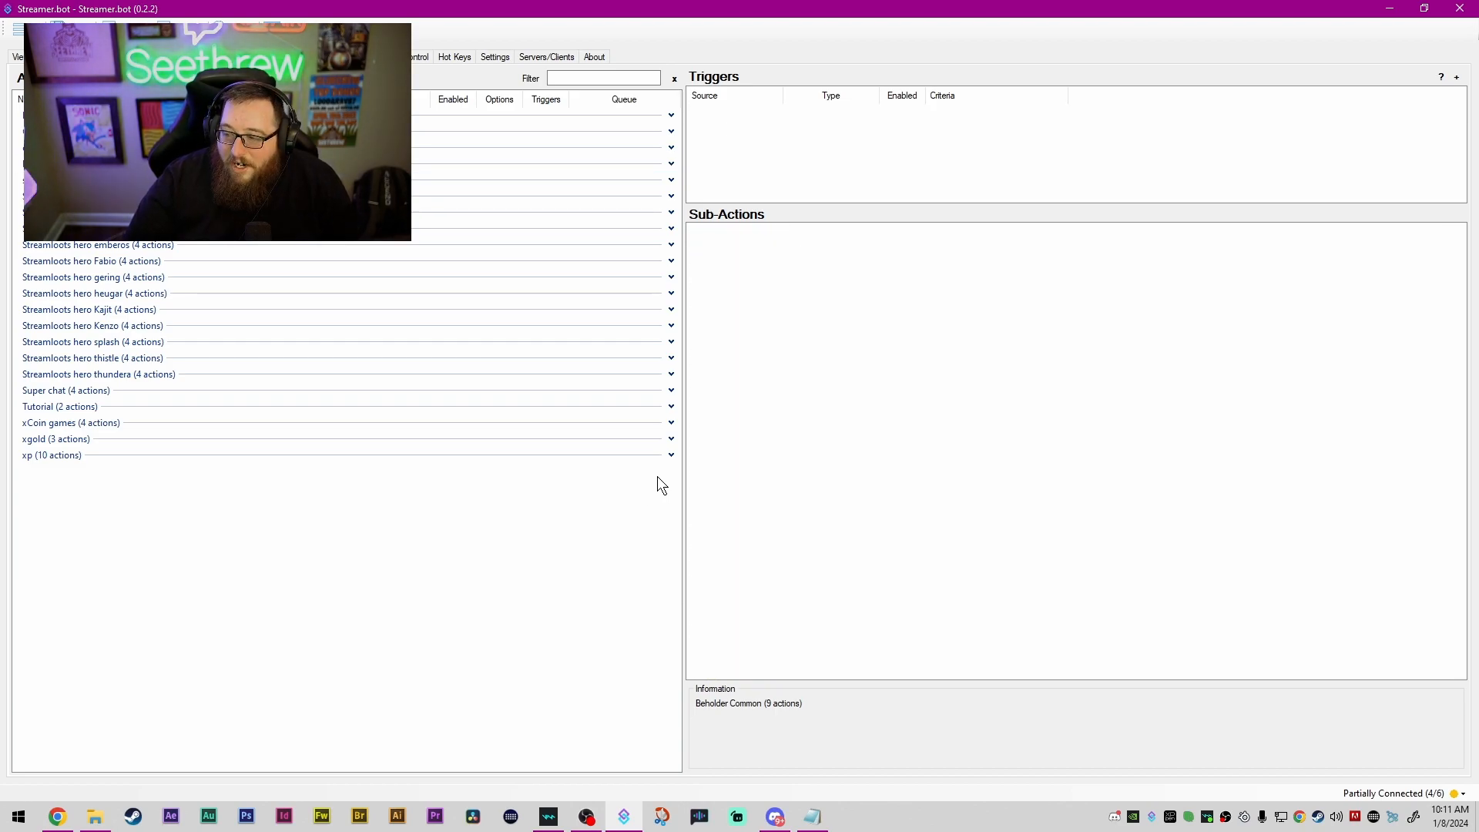
# Step: Expand the Tutorial group and select the test action to review its four sub-action groups
pyautogui.click(671, 407)
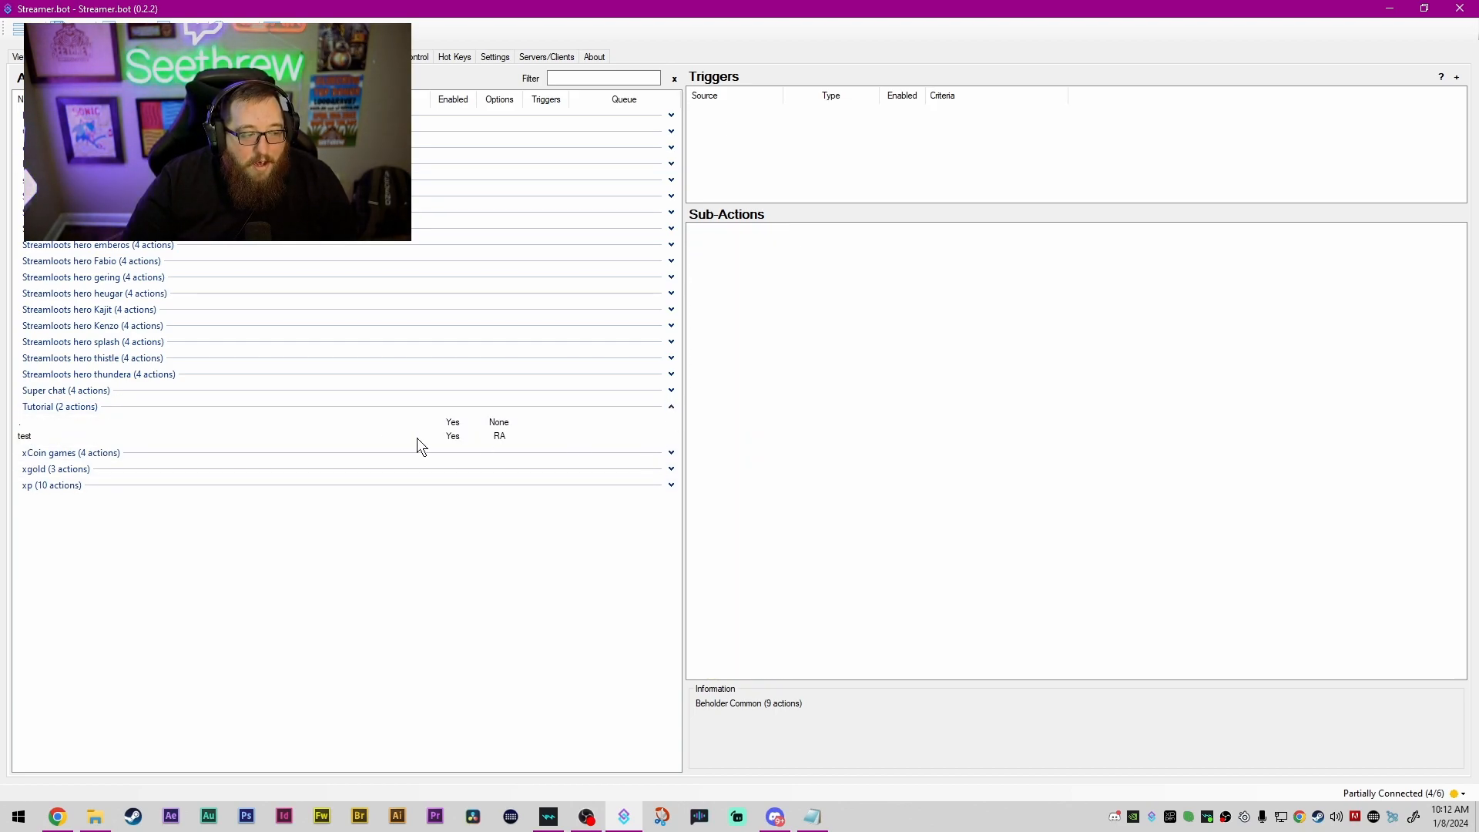
pyautogui.click(420, 442)
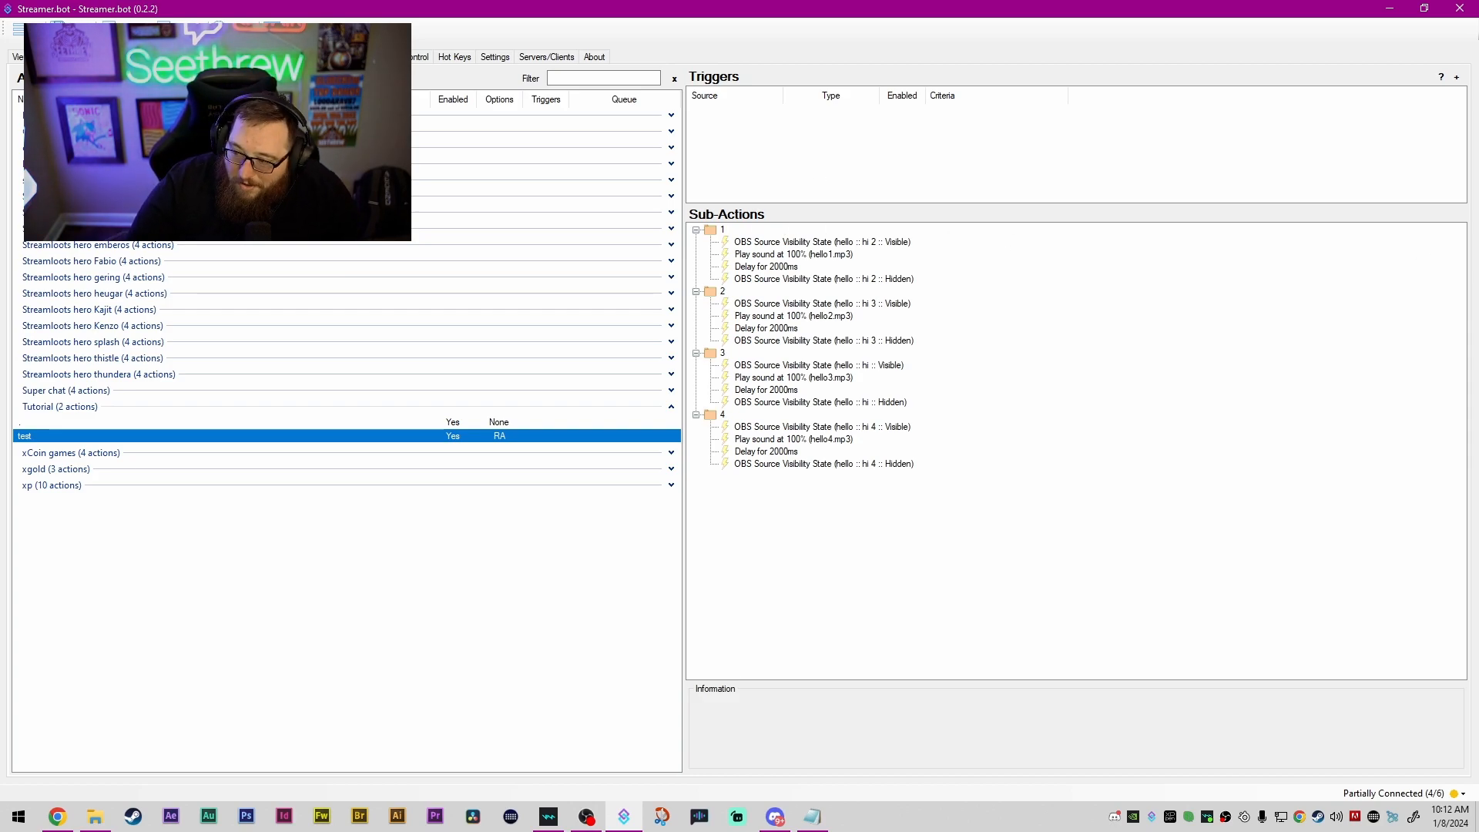
pyautogui.hotkey('alt', 'Tab')
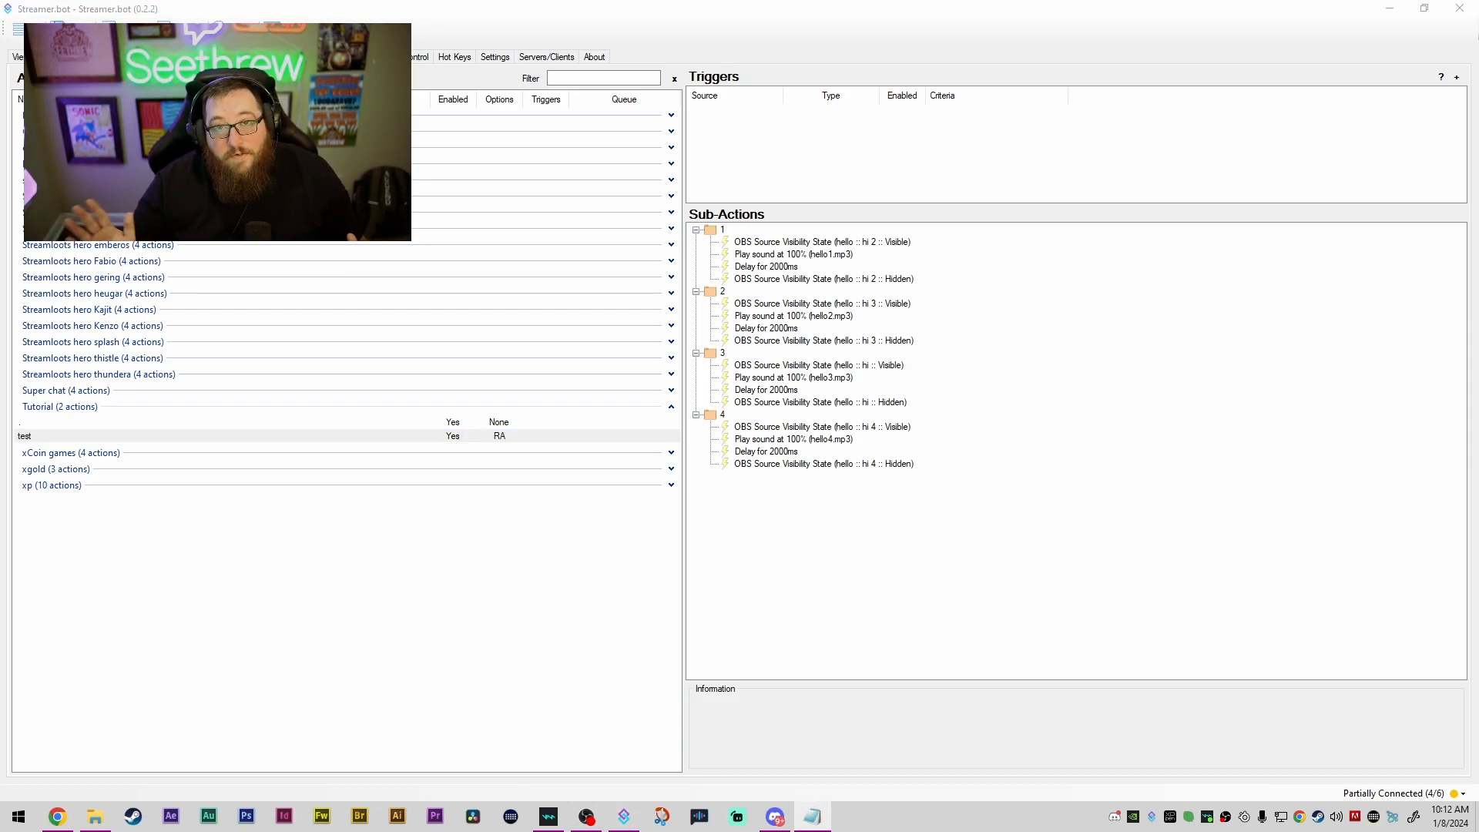